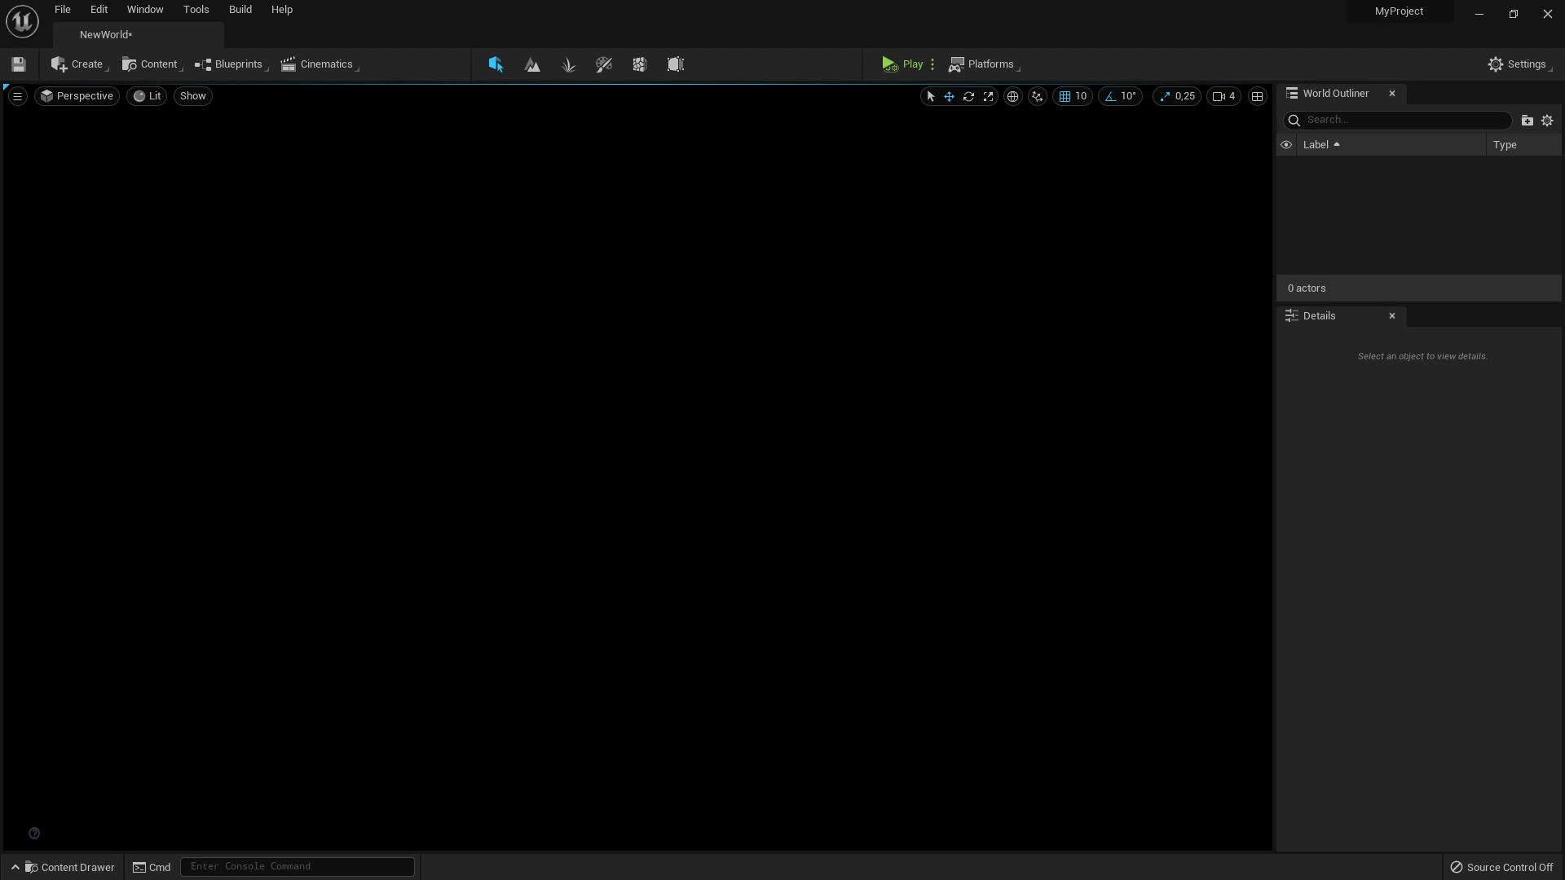
Show the Place Actors panel and dock it in the sidebar
{"action": "left_click", "coordinate": [89, 65]}
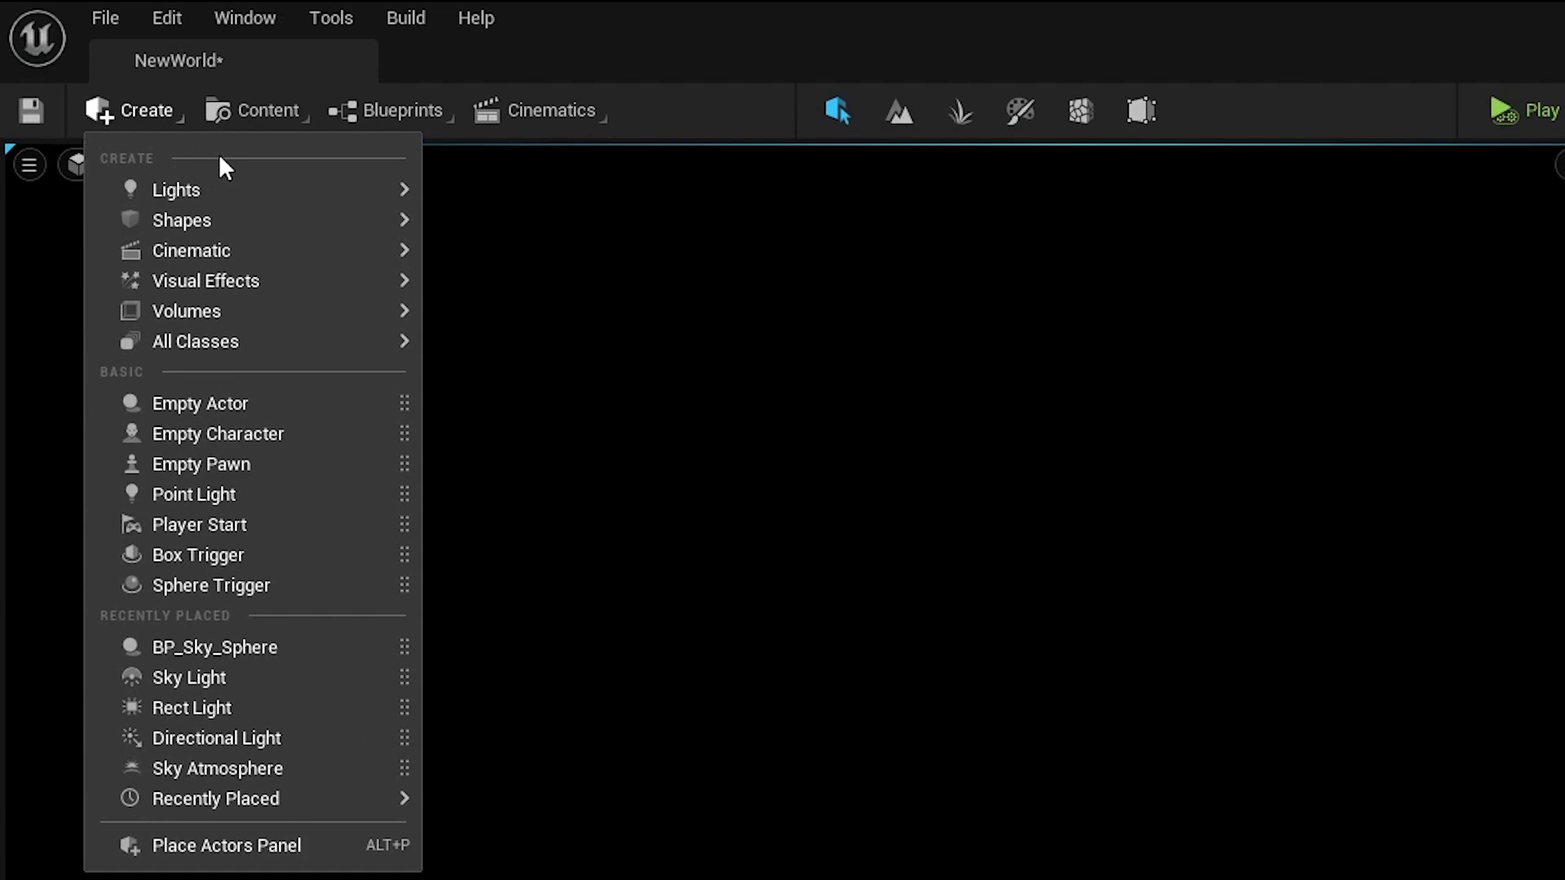
{"action": "mouse_move", "coordinate": [150, 112]}
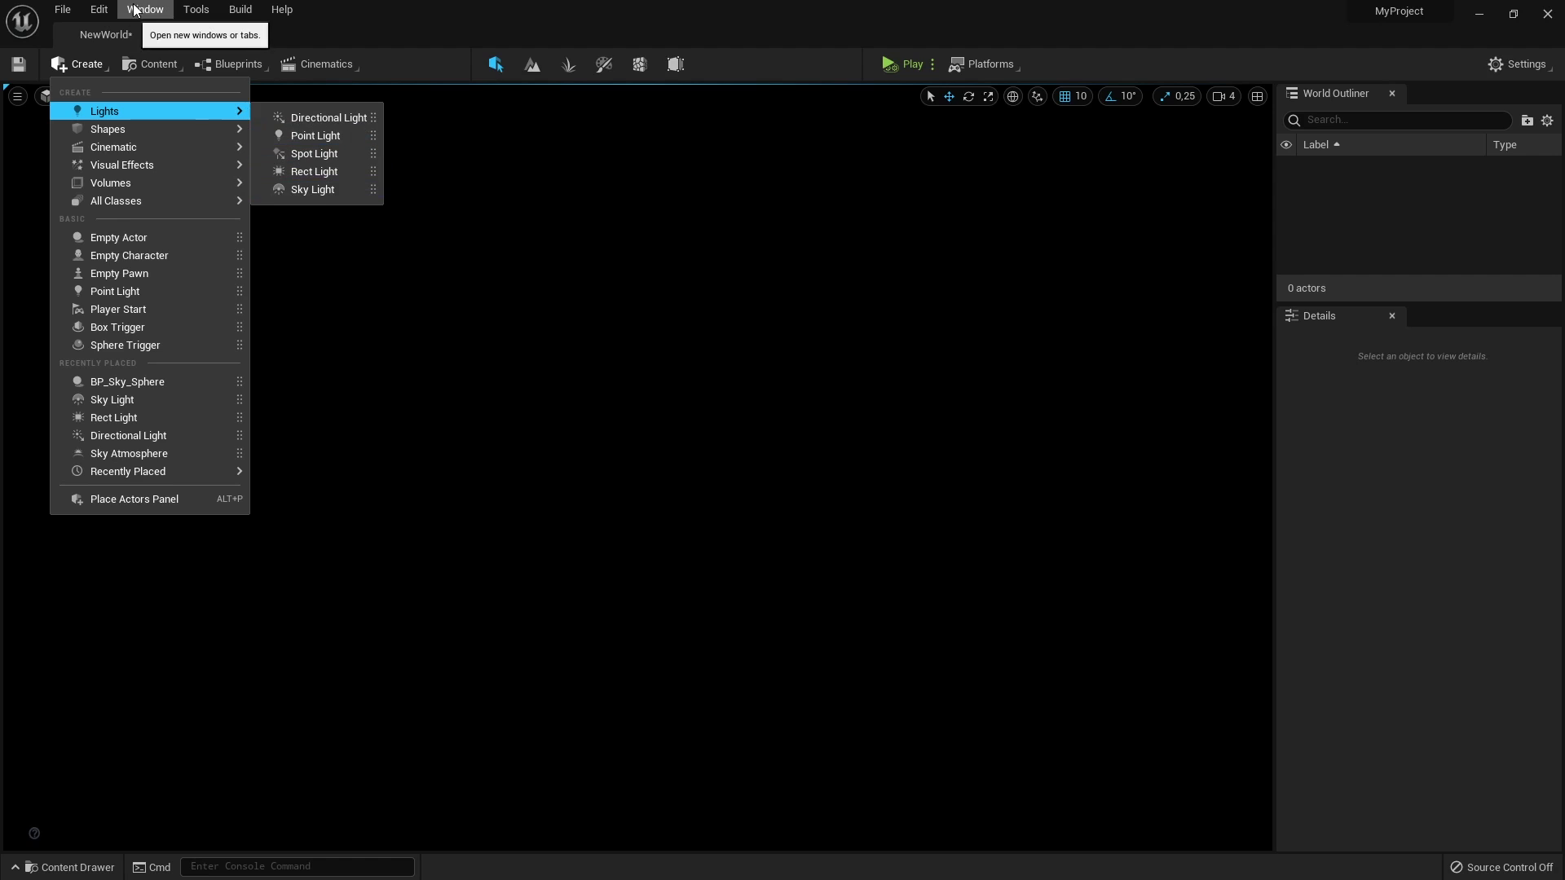
{"action": "left_click", "coordinate": [137, 10]}
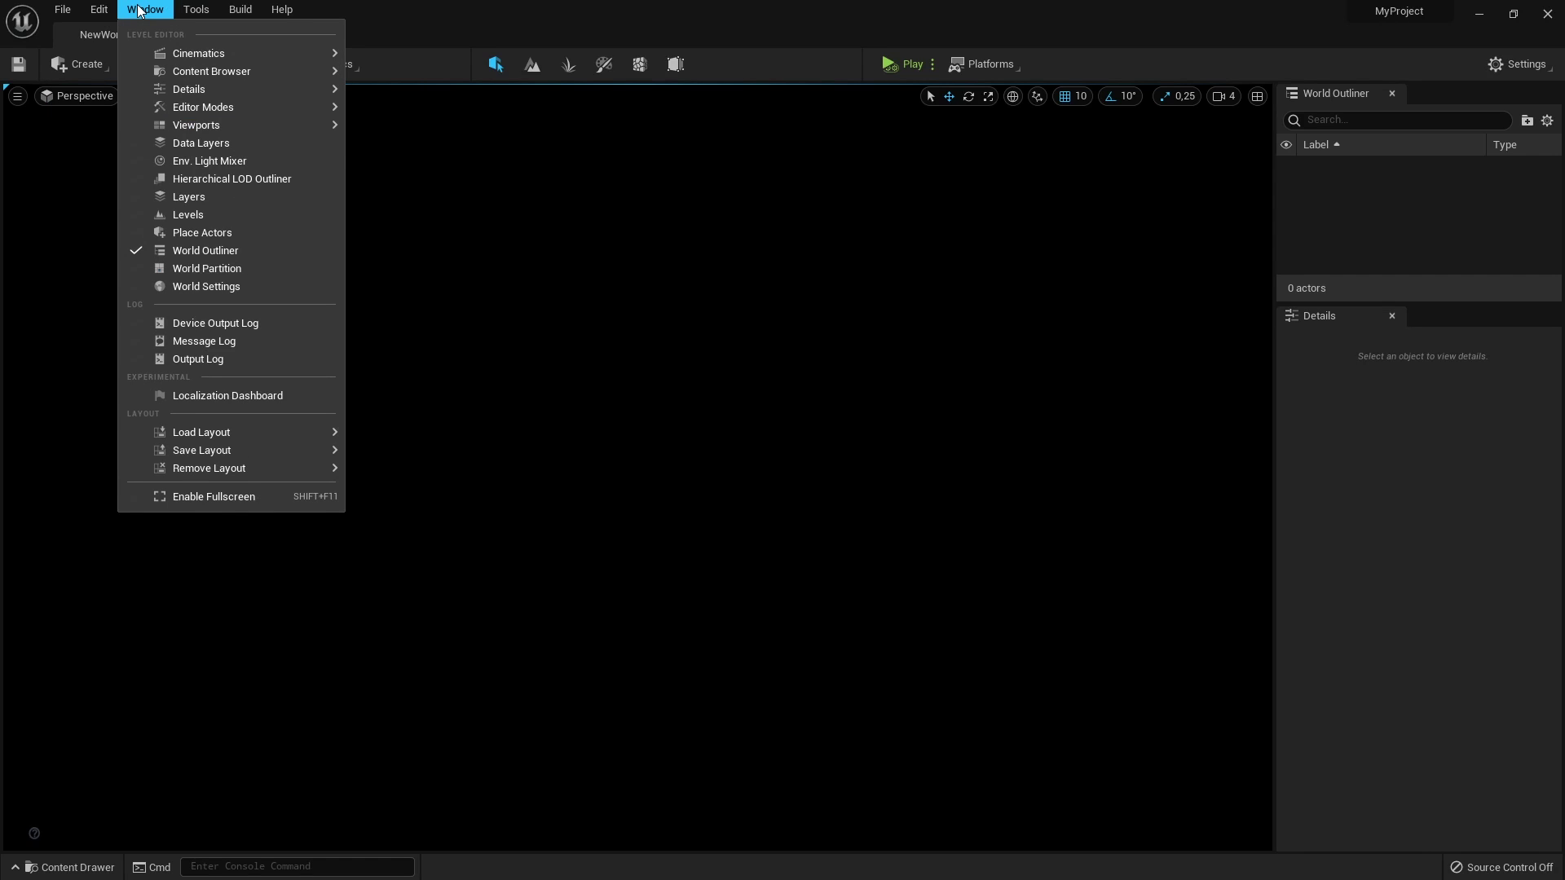
{"action": "left_click", "coordinate": [225, 232]}
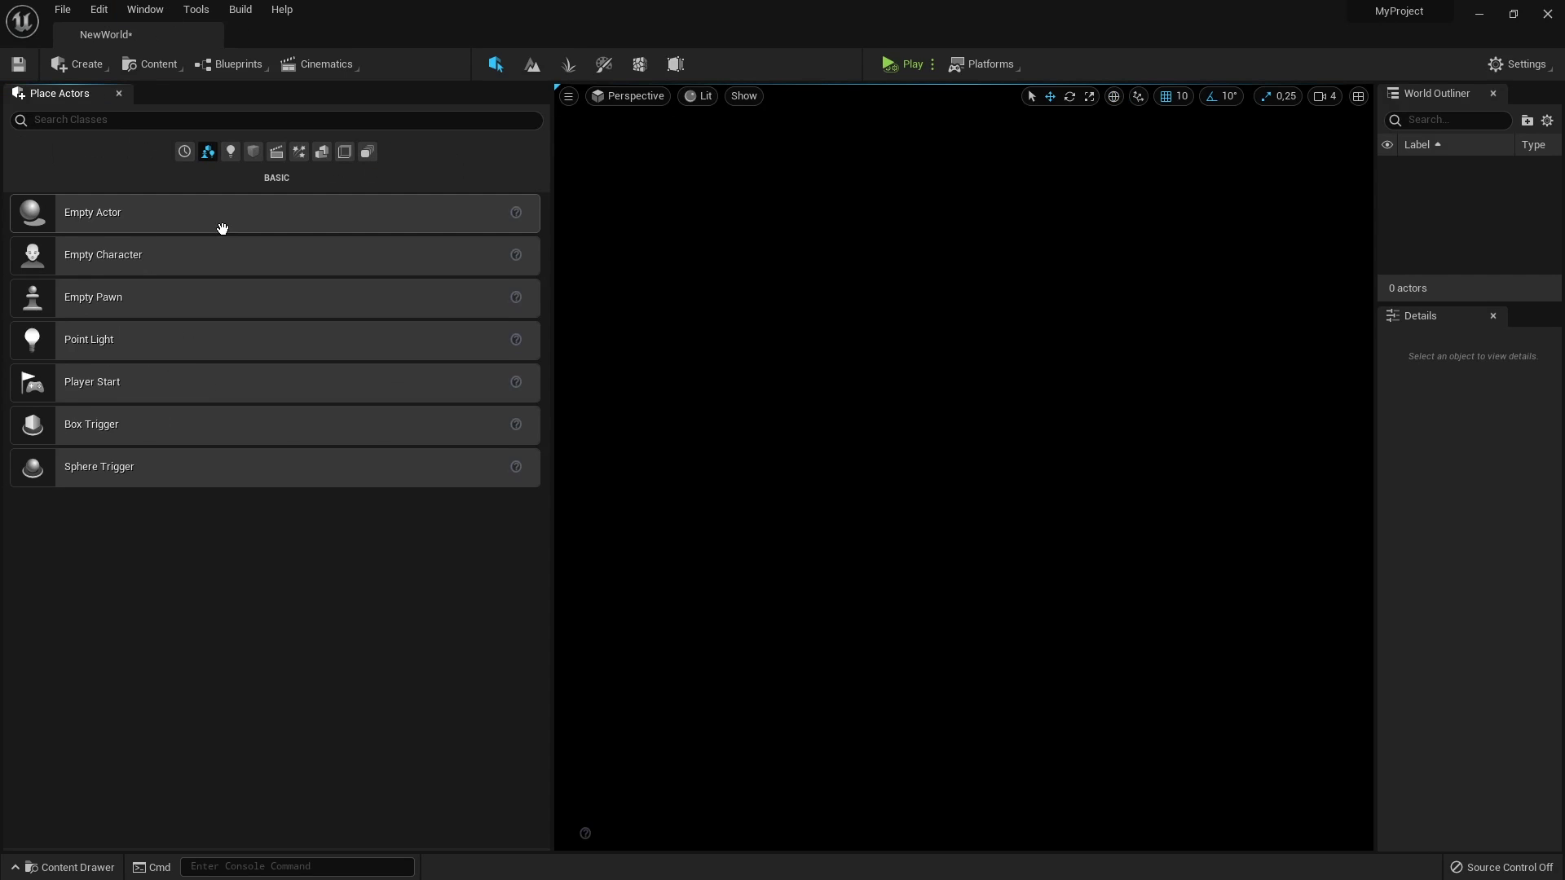
{"action": "right_click", "coordinate": [61, 96]}
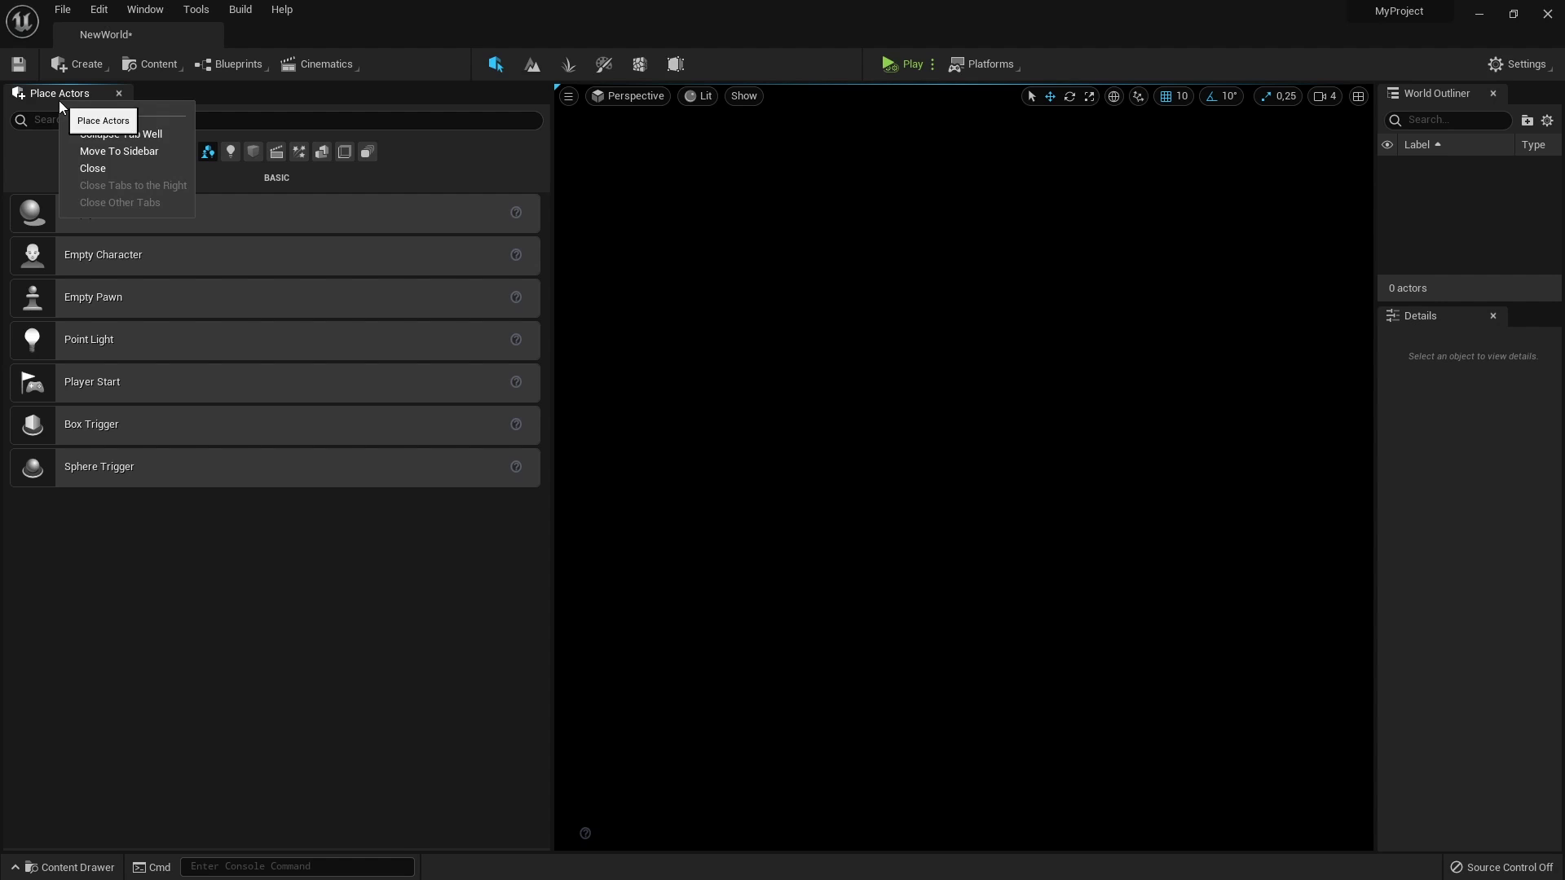
{"action": "left_click", "coordinate": [164, 150]}
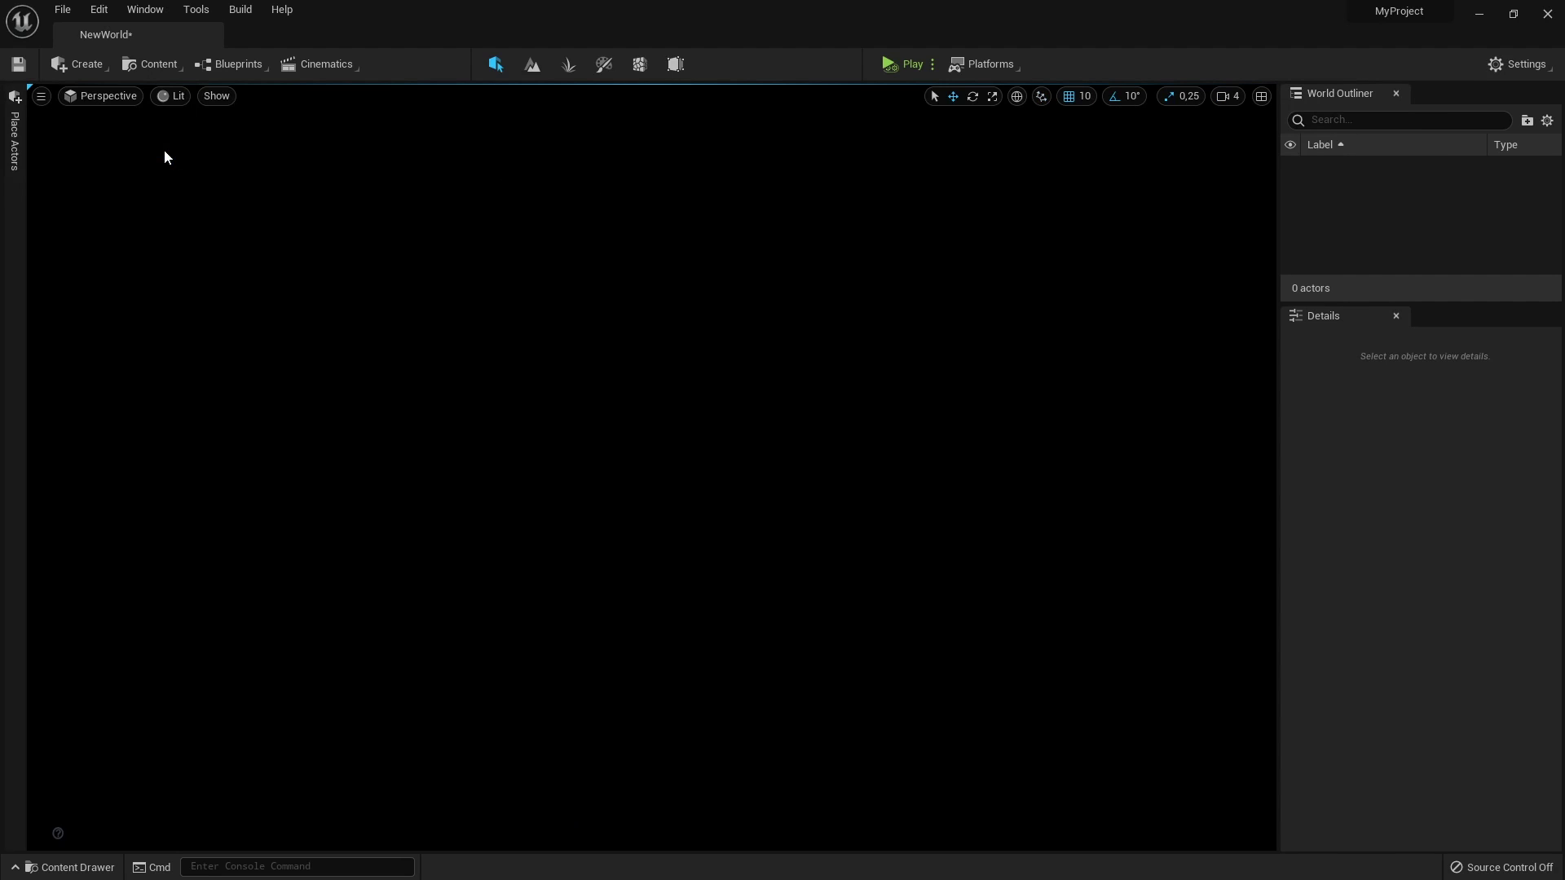
Narrow the docked Place Actors panel and place a Directional Light from its Lights category in front of the building
{"action": "left_click", "coordinate": [15, 142]}
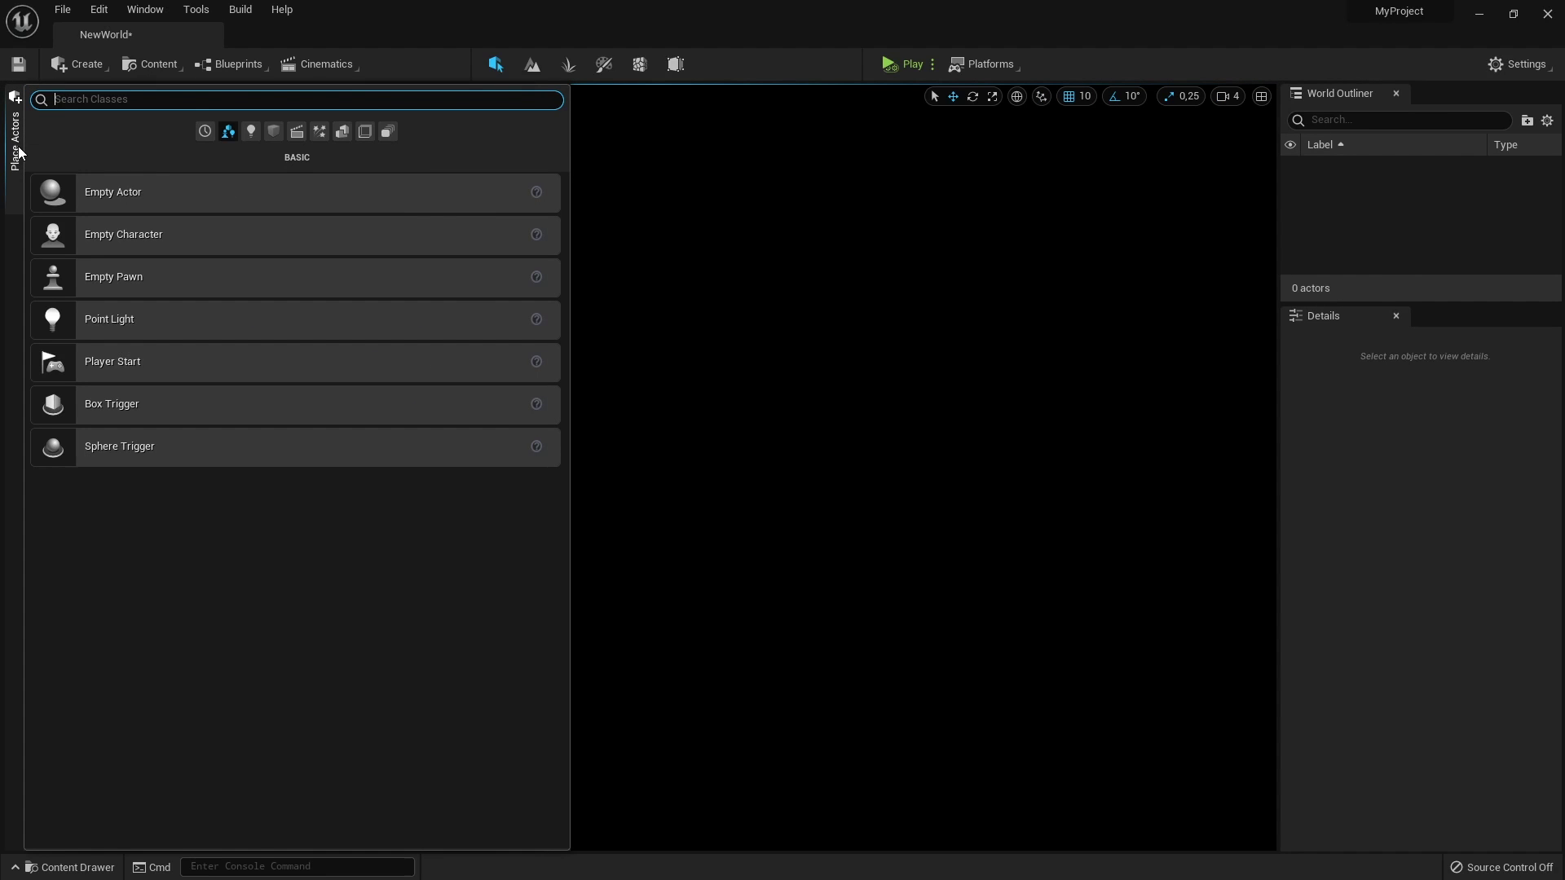
{"action": "left_click_drag", "start_coordinate": [569, 151], "coordinate": [267, 169]}
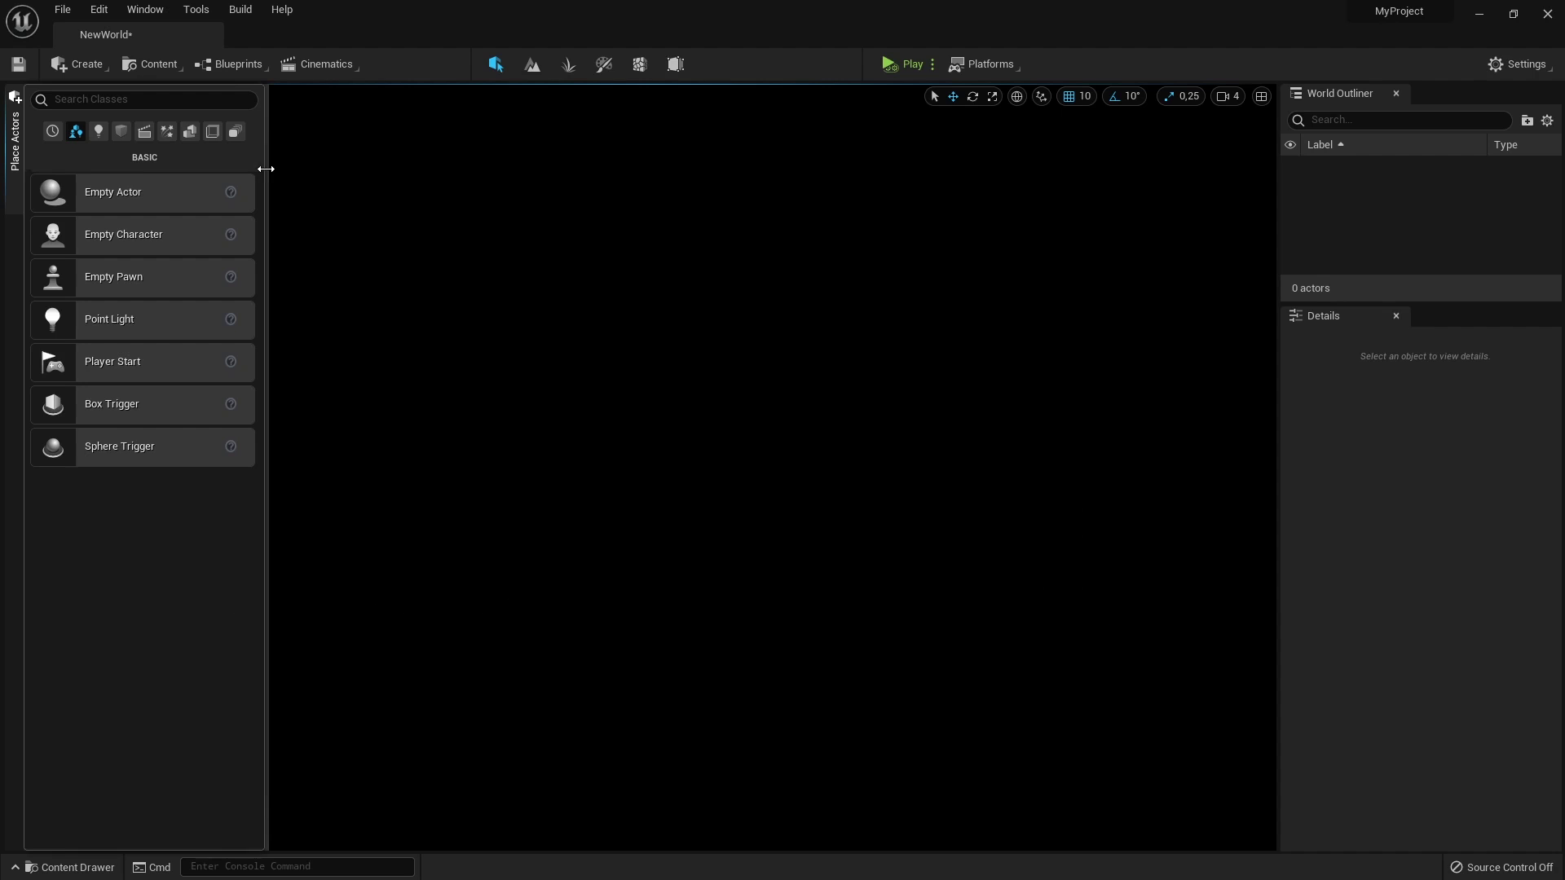
{"action": "left_click", "coordinate": [98, 132]}
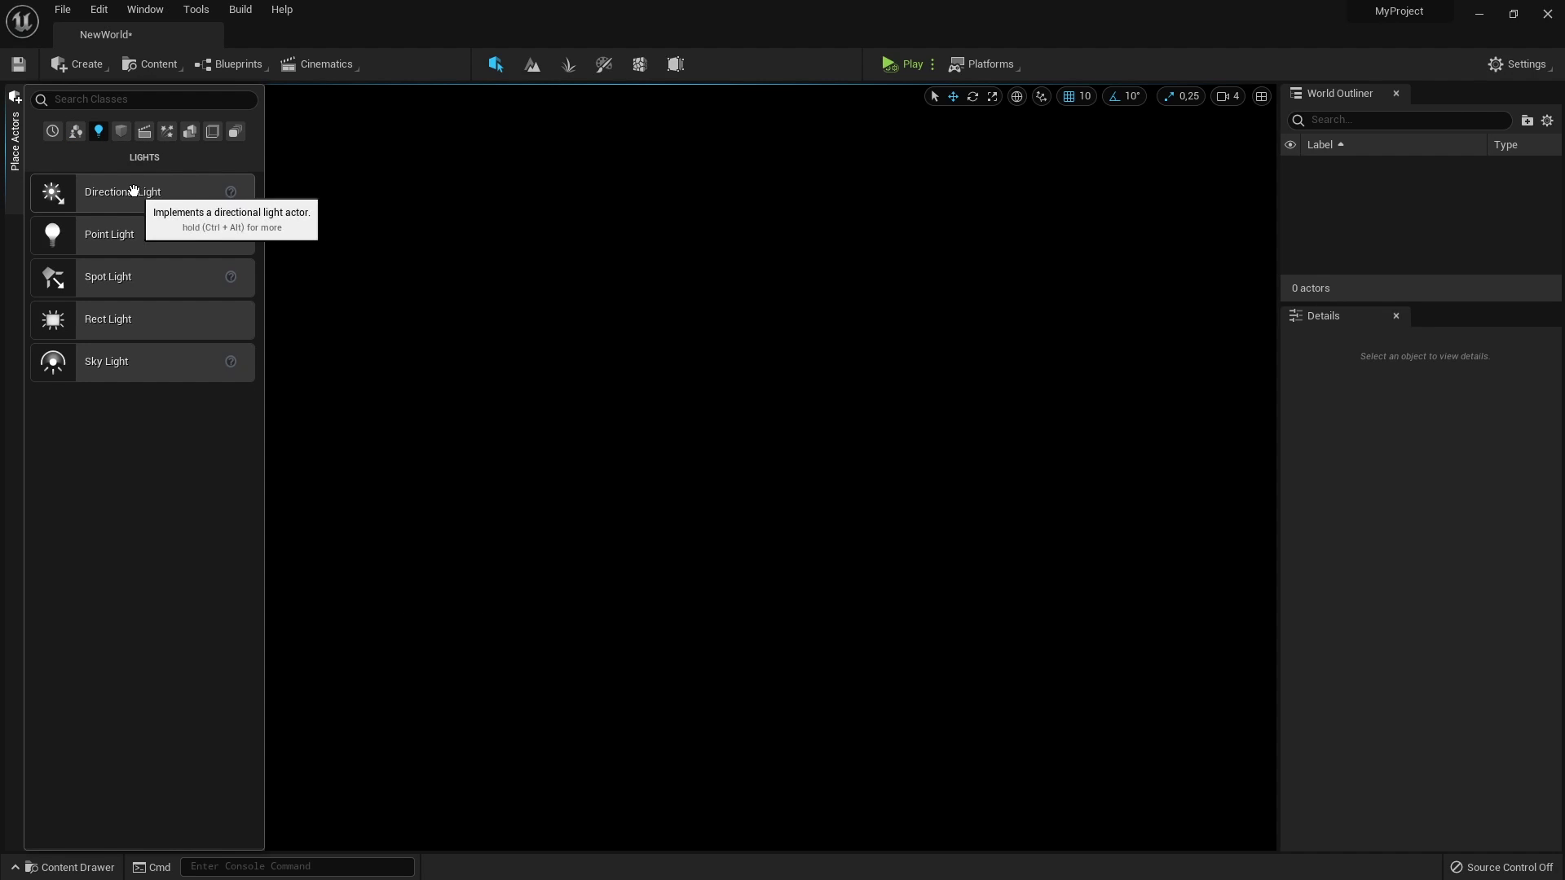
{"action": "left_click_drag", "start_coordinate": [139, 192], "coordinate": [808, 496]}
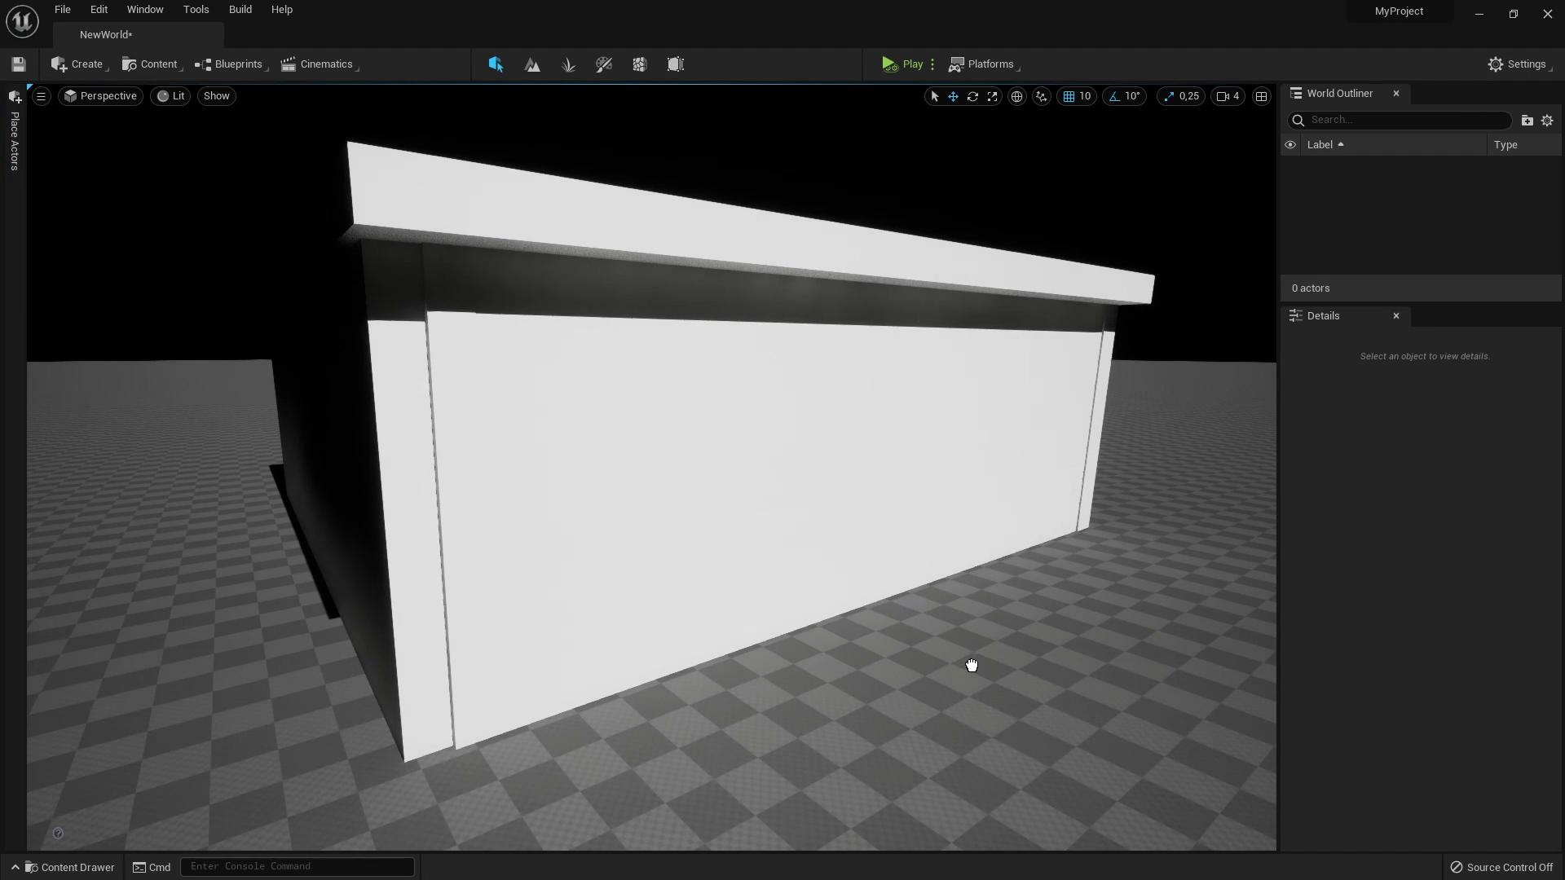
{"action": "left_click_drag", "start_coordinate": [932, 673], "coordinate": [932, 673]}
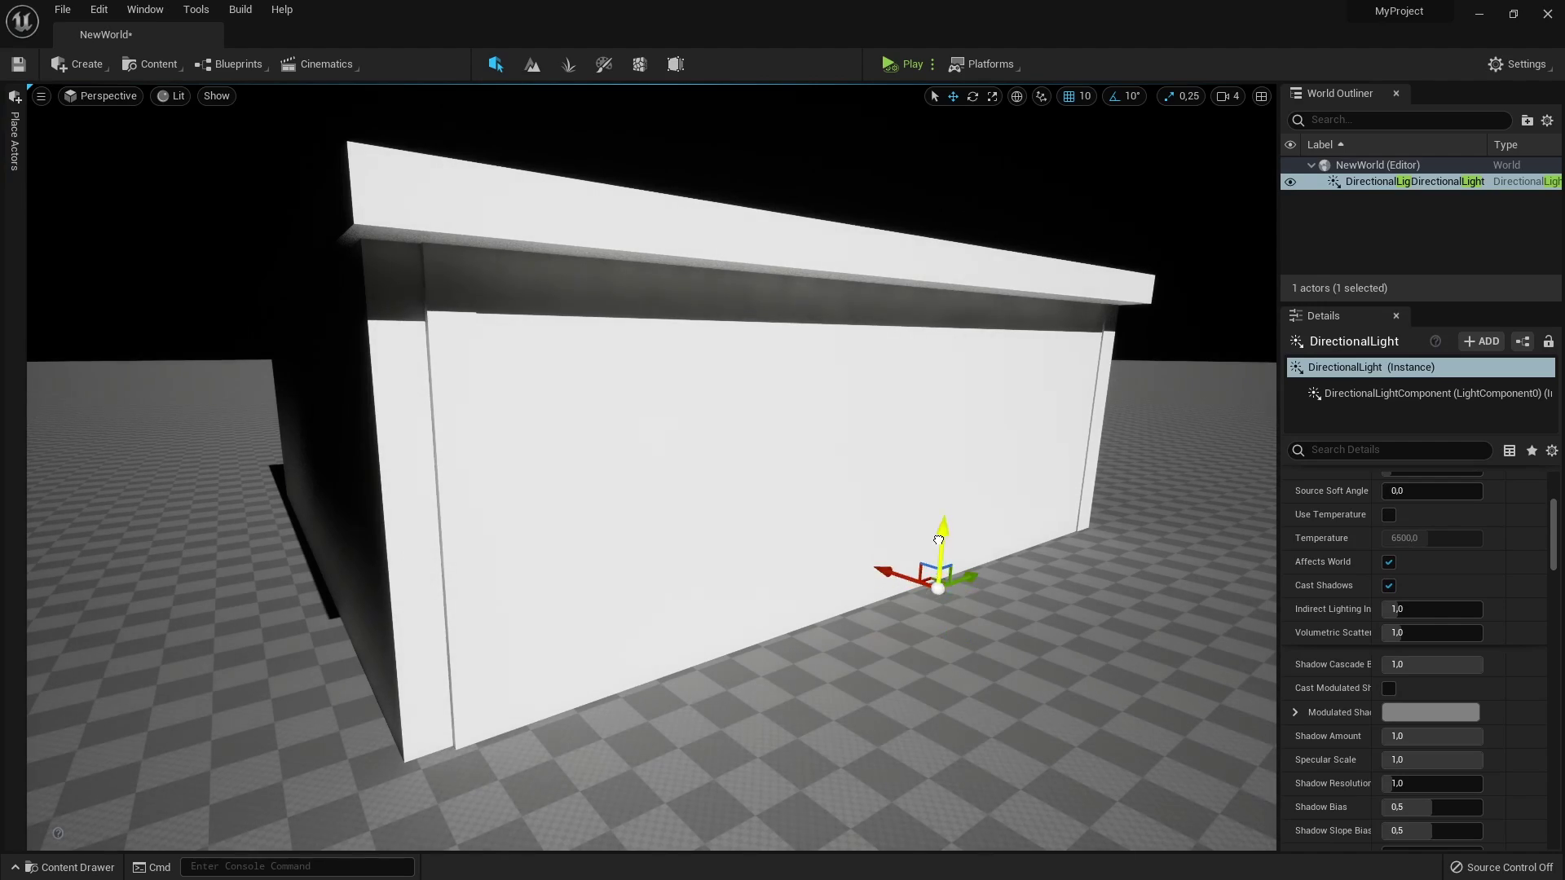
Try lower angles for the directional light, turning it down to the horizon and below
{"action": "right_click_drag", "start_coordinate": [922, 573], "coordinate": [668, 503]}
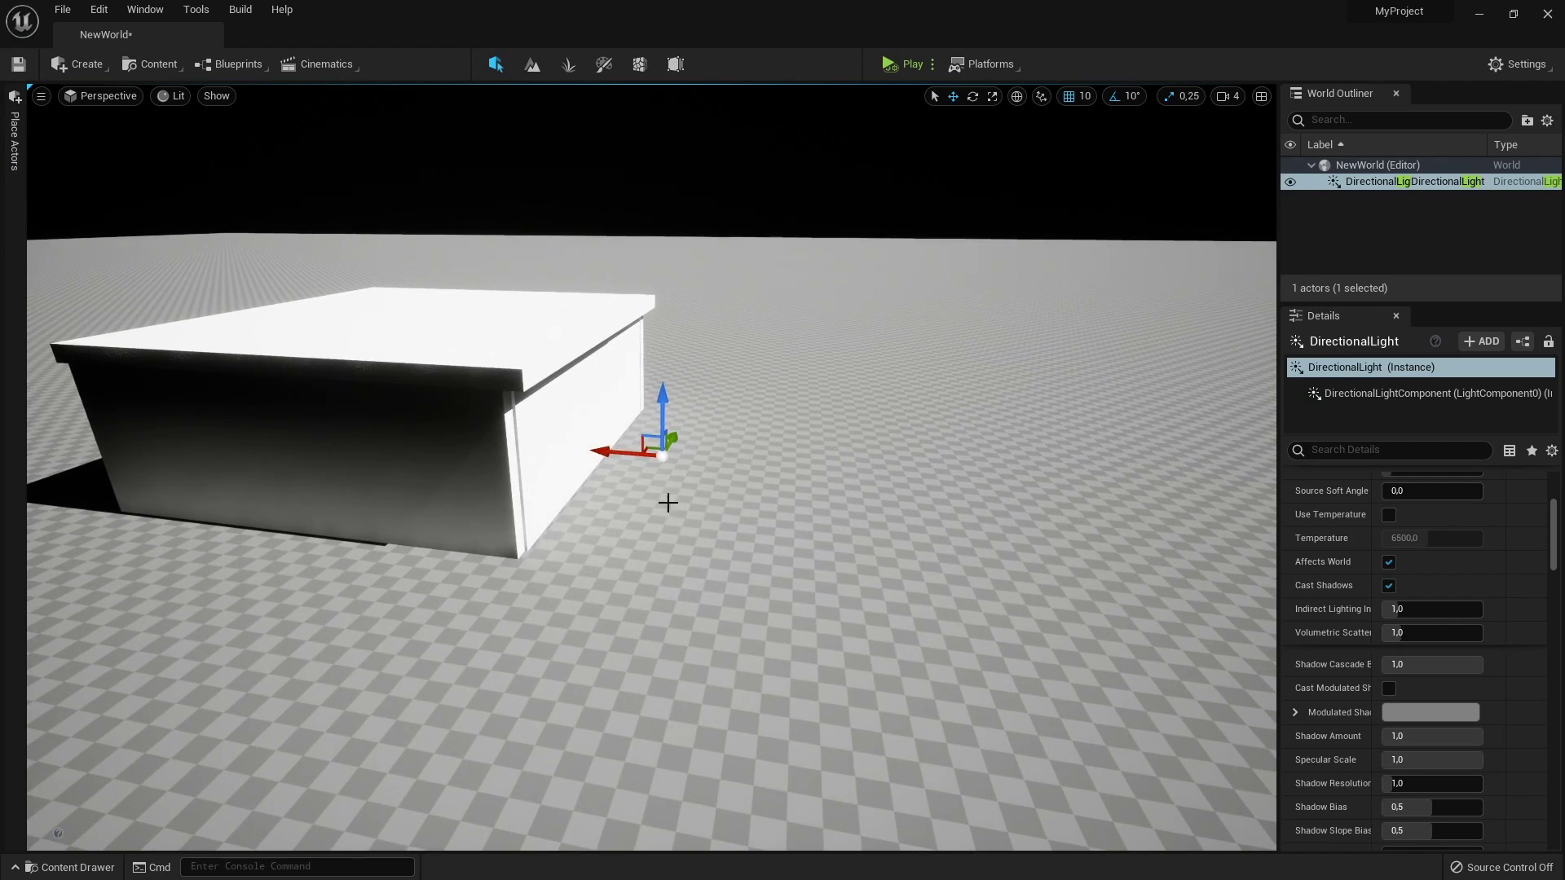
{"action": "left_click_drag", "start_coordinate": [685, 405], "coordinate": [600, 383]}
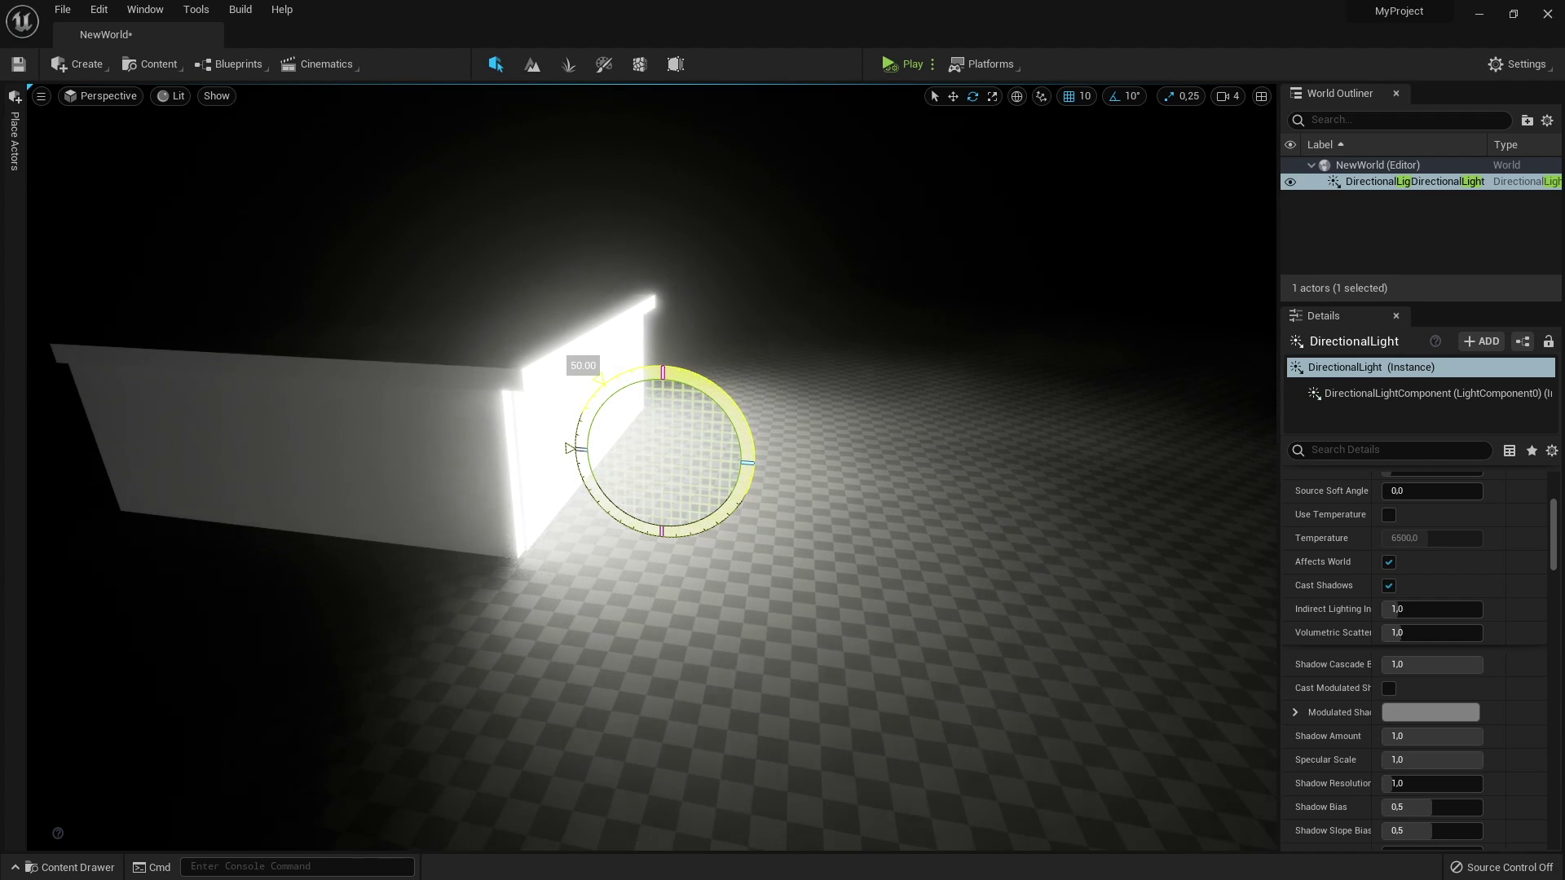
{"action": "right_click_drag", "start_coordinate": [686, 367], "coordinate": [528, 369]}
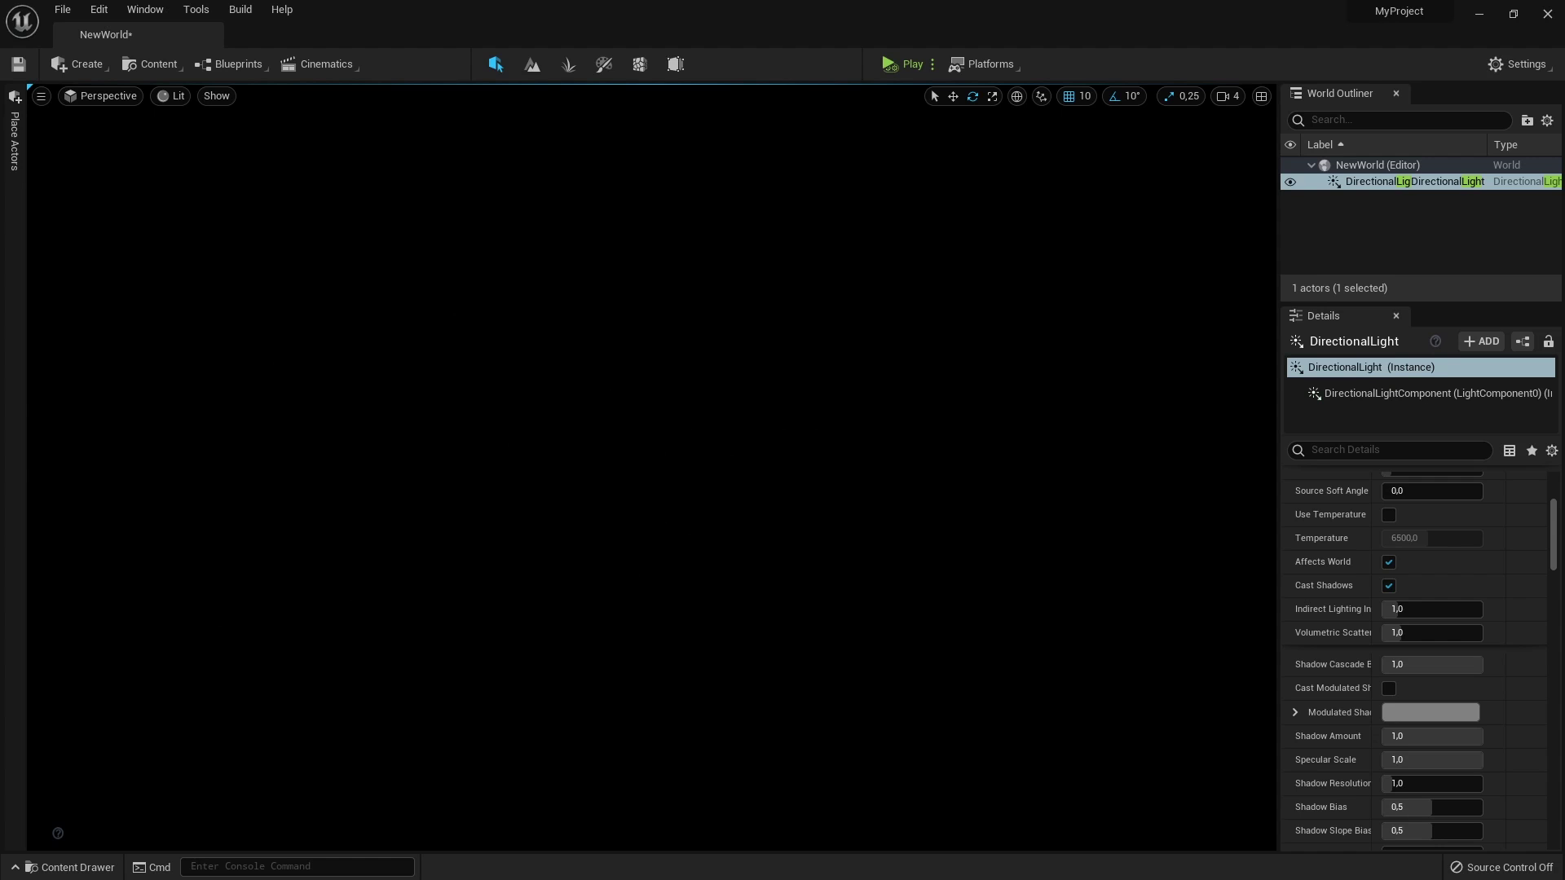
{"action": "right_click_drag", "start_coordinate": [652, 465], "coordinate": [688, 370]}
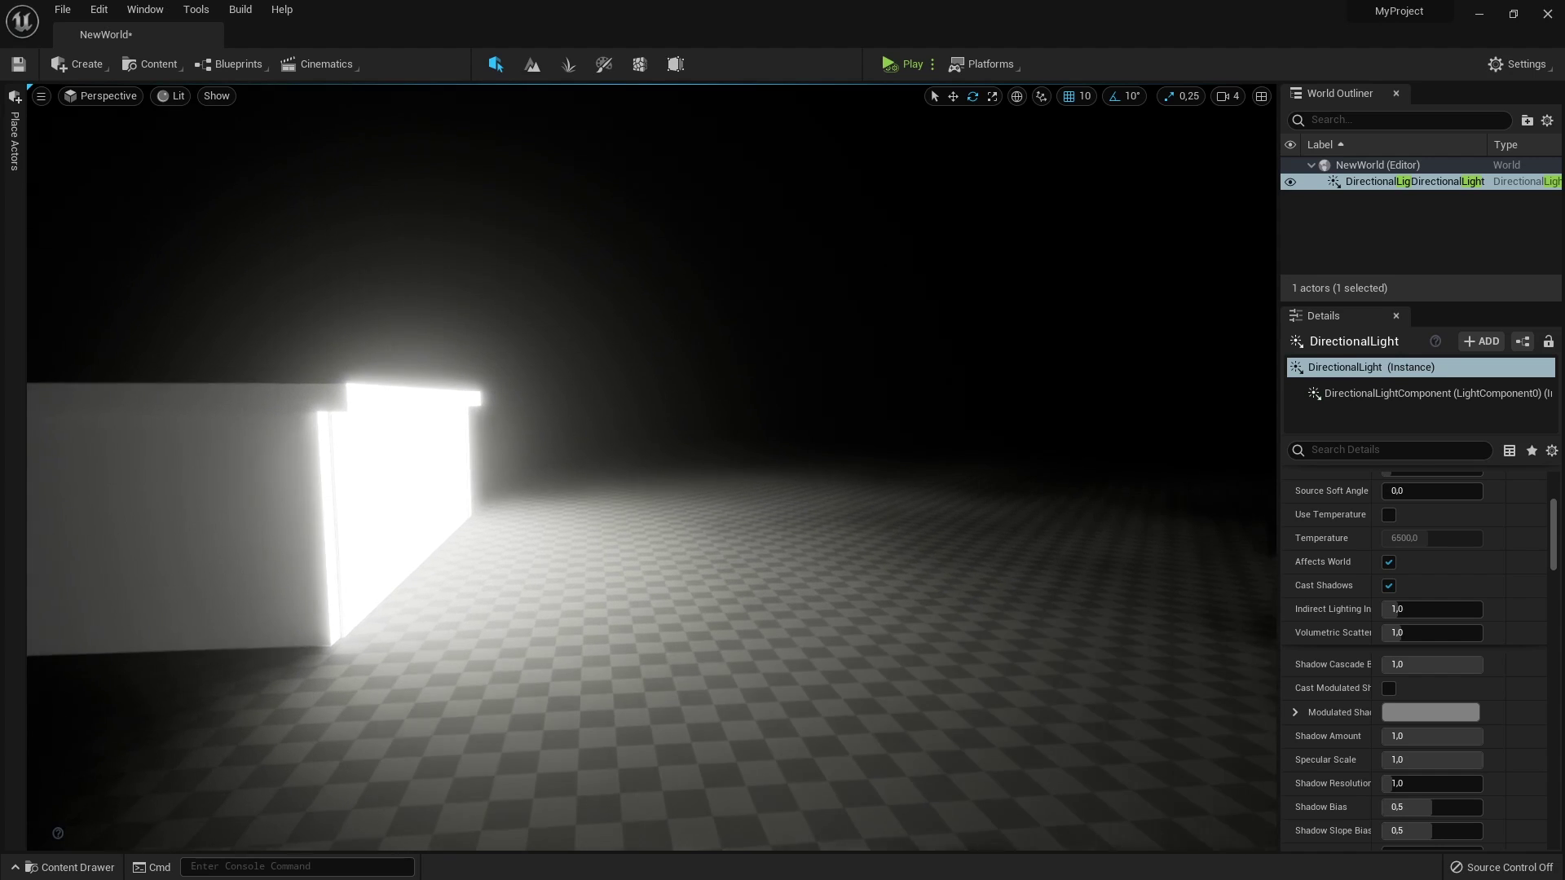
Rotate the directional light above the horizon so it lights the building's front wall and casts a shadow beside the building
{"action": "left_click_drag", "start_coordinate": [569, 474], "coordinate": [510, 424]}
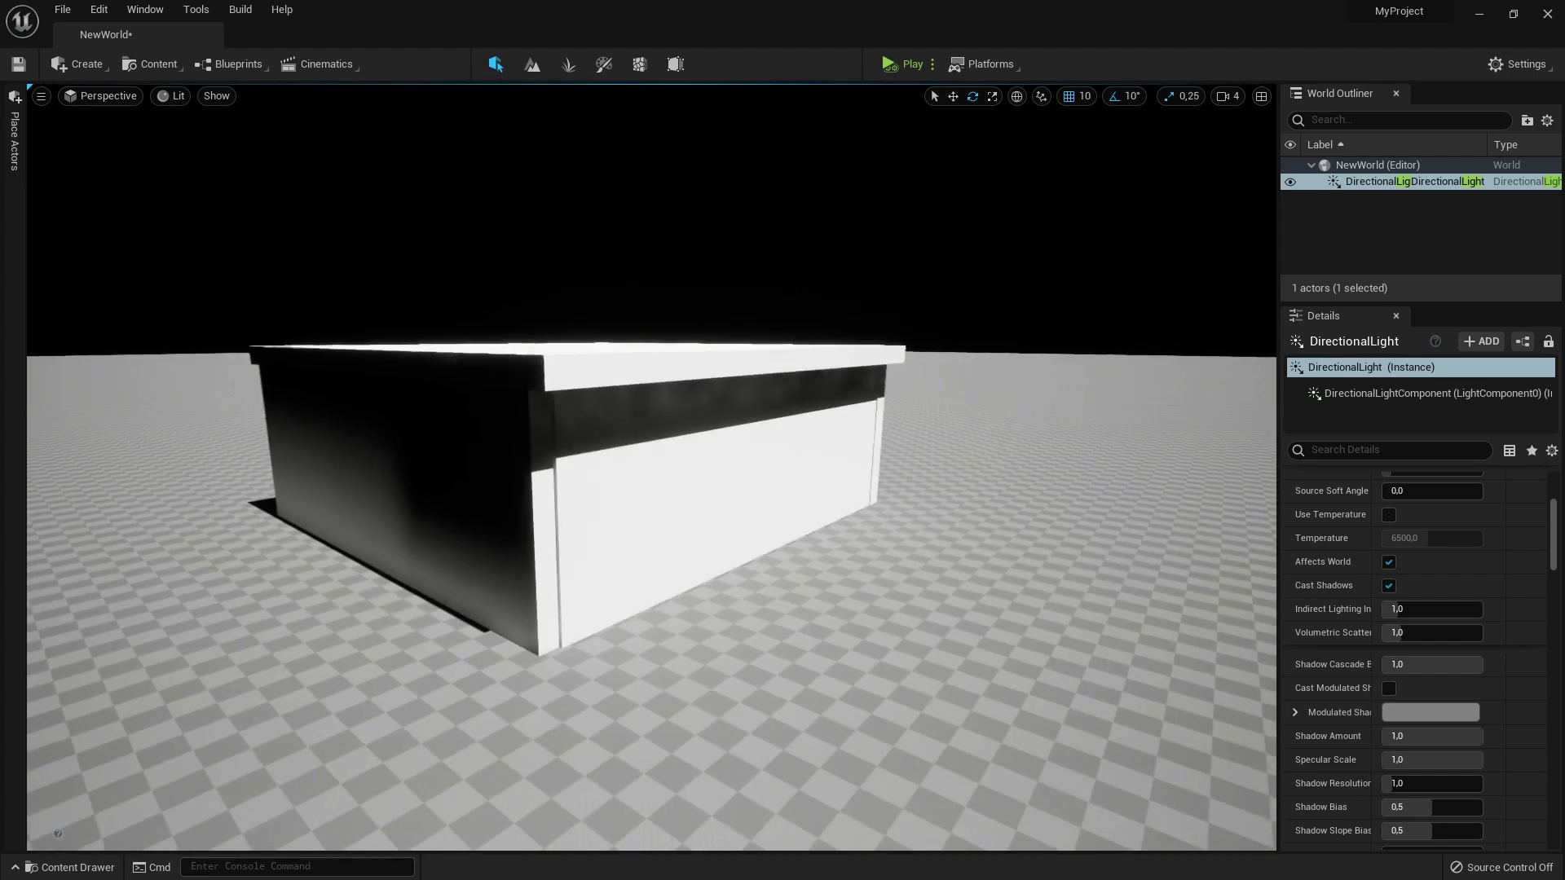
{"action": "right_click_drag", "start_coordinate": [766, 566], "coordinate": [785, 569]}
{"action": "mouse_move", "coordinate": [784, 569]}
{"action": "left_mouse_down"}
{"action": "mouse_move", "coordinate": [754, 565]}
{"action": "mouse_move", "coordinate": [779, 568]}
{"action": "left_mouse_up"}
{"action": "left_click_drag", "start_coordinate": [823, 487], "coordinate": [802, 467]}
{"action": "left_click_drag", "start_coordinate": [784, 572], "coordinate": [752, 567]}
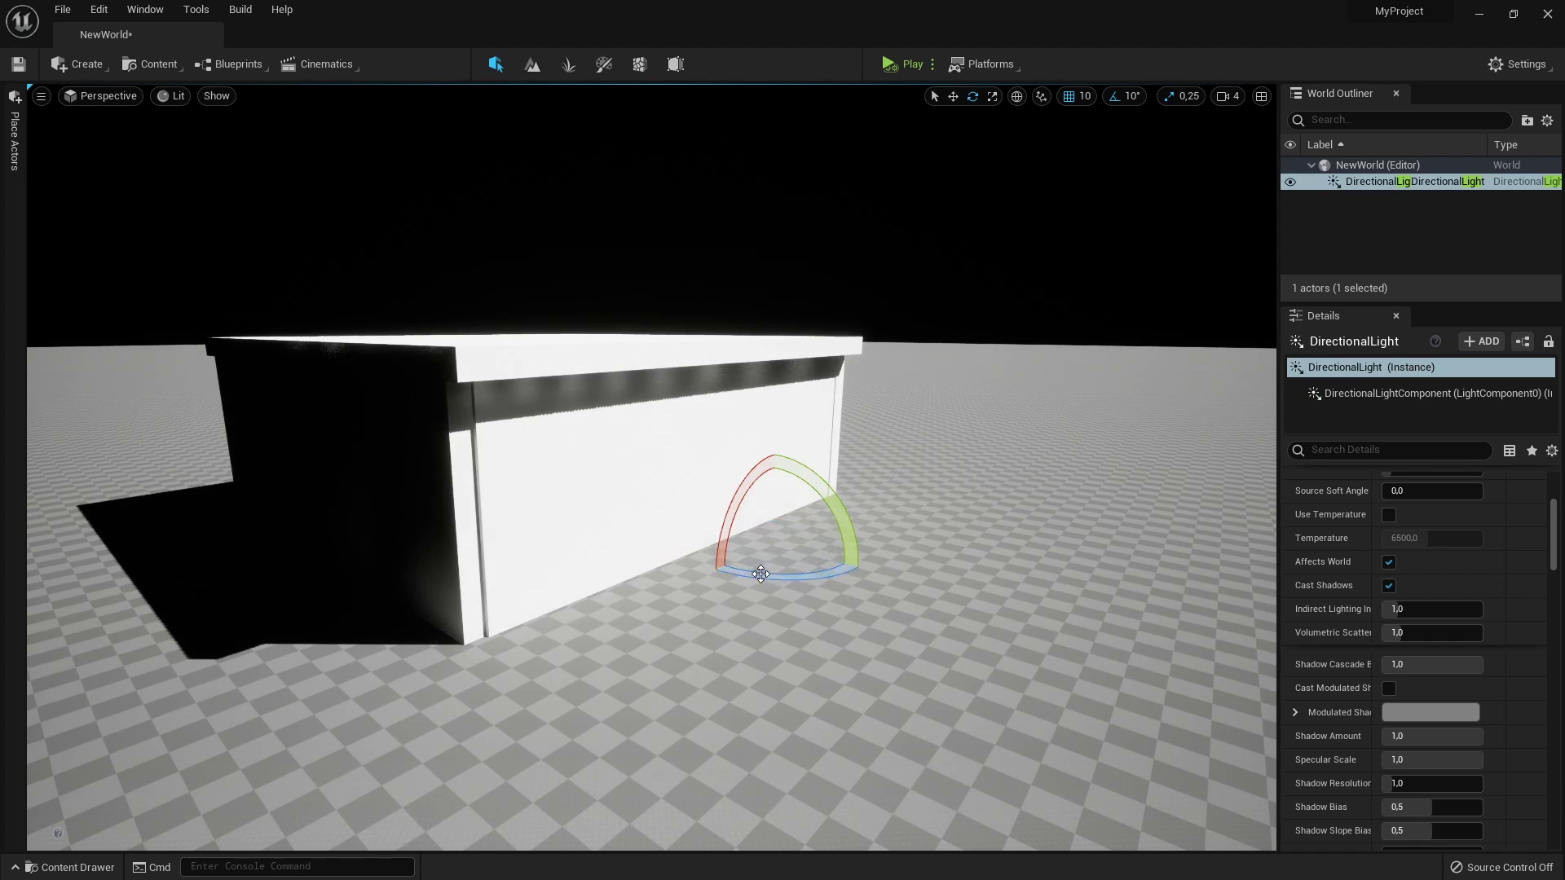
{"action": "key", "text": "r"}
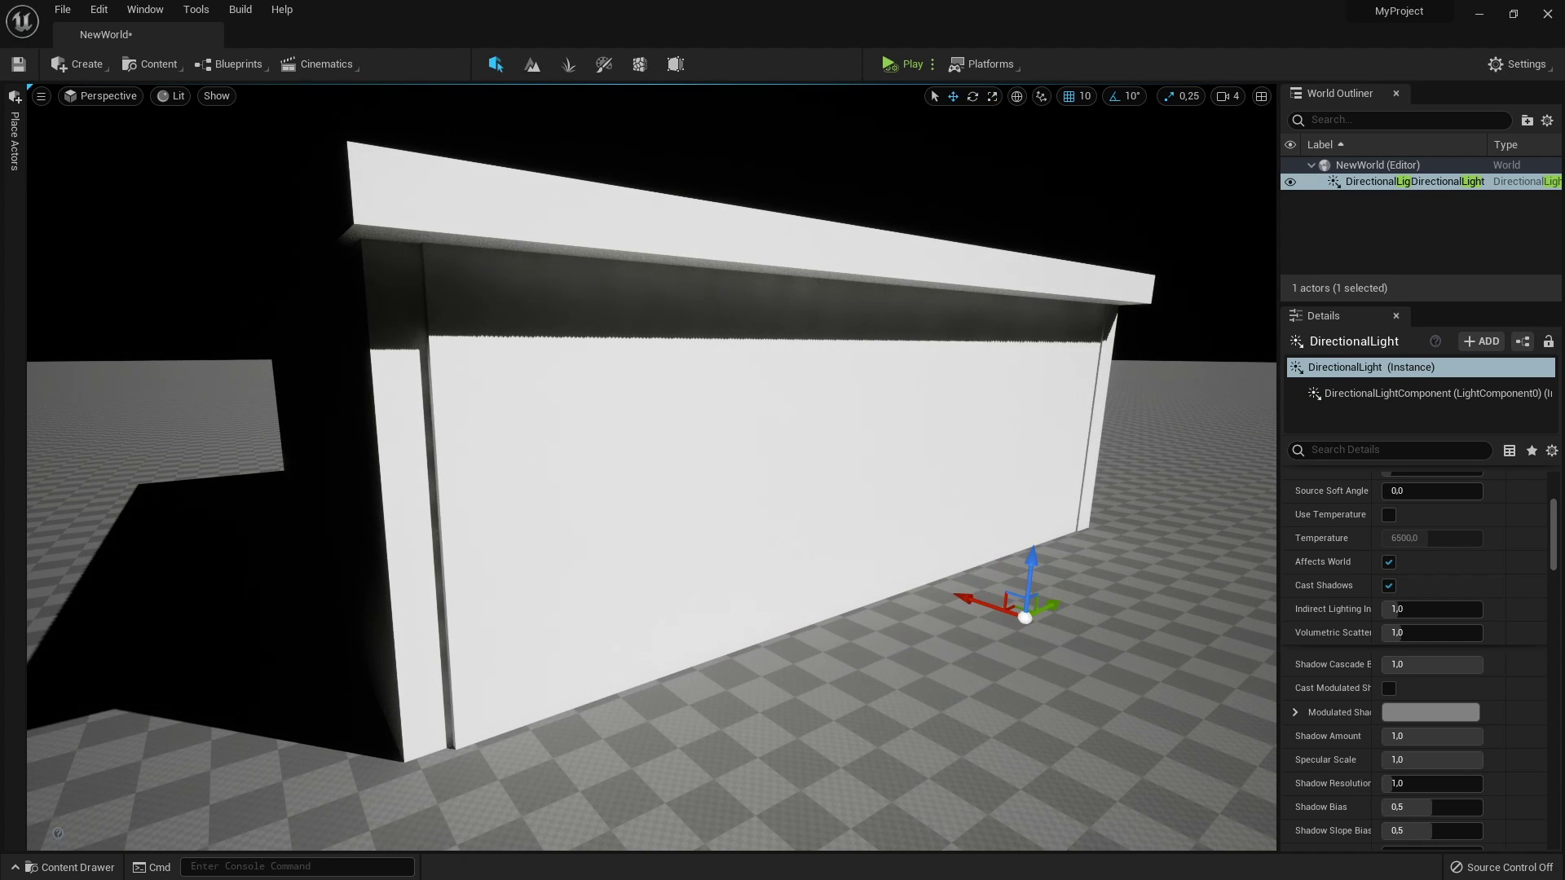
Slide the building's front wall cube sideways along its length to open up the interior
{"action": "left_click", "coordinate": [771, 539]}
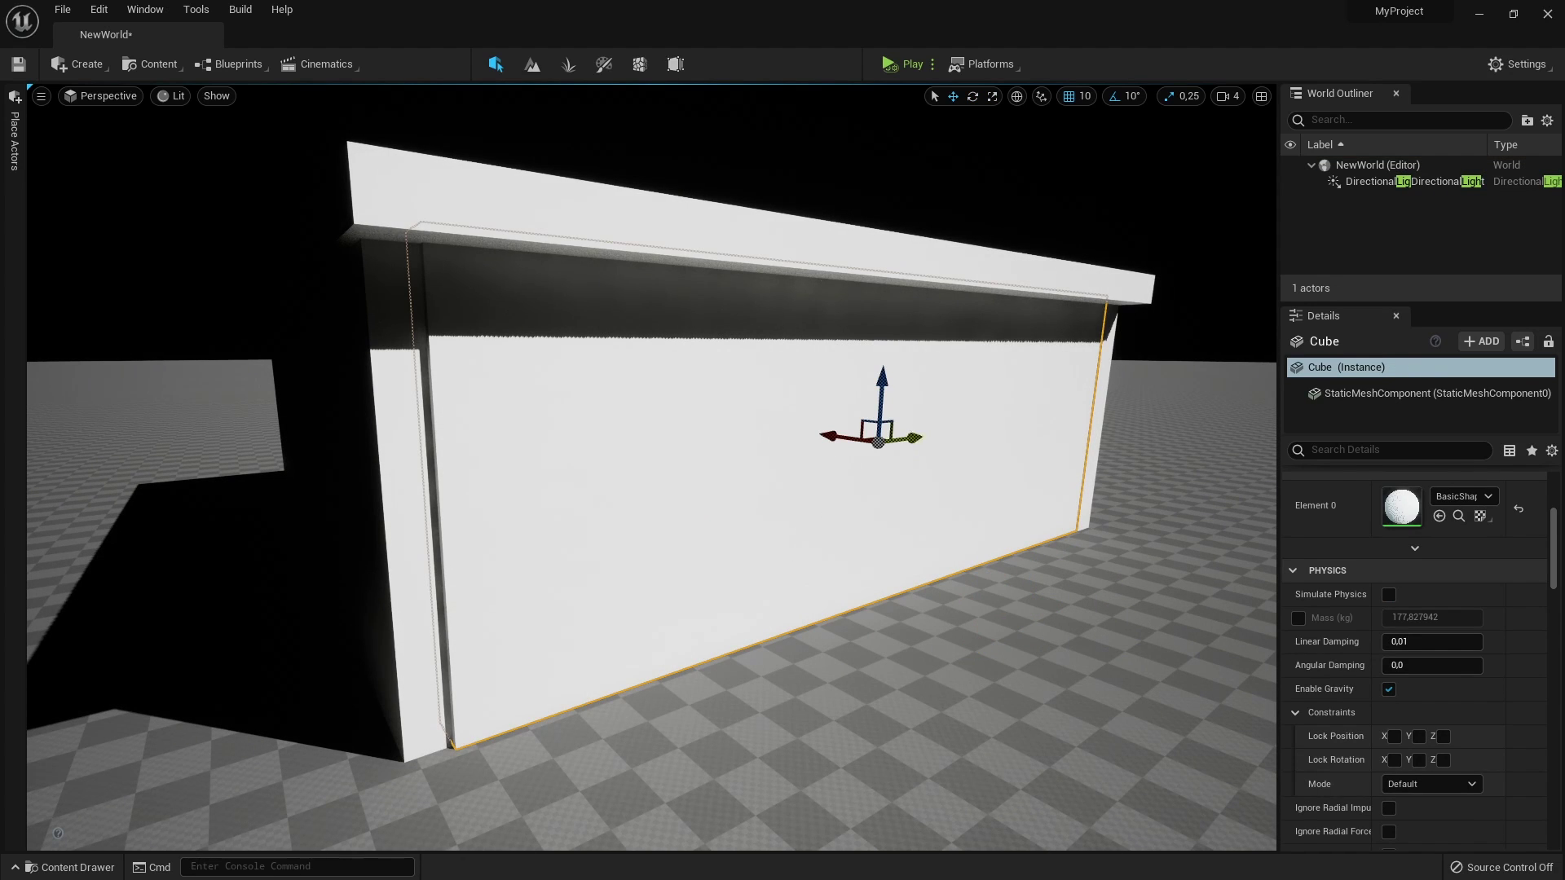
{"action": "left_click_drag", "start_coordinate": [907, 441], "coordinate": [1162, 453]}
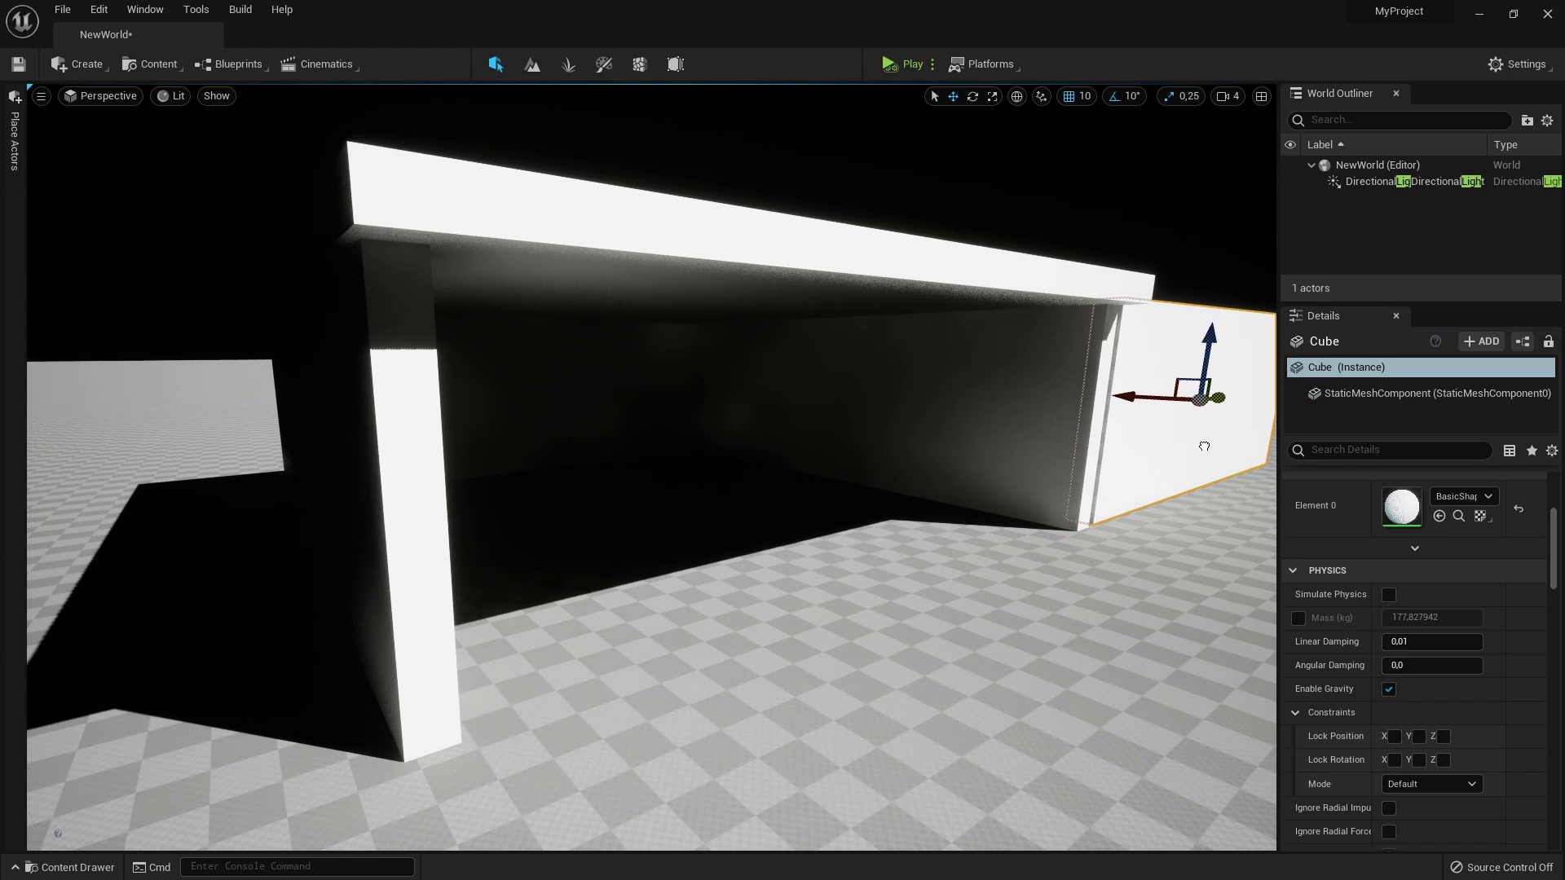
{"action": "left_click_drag", "start_coordinate": [1204, 446], "coordinate": [1182, 471]}
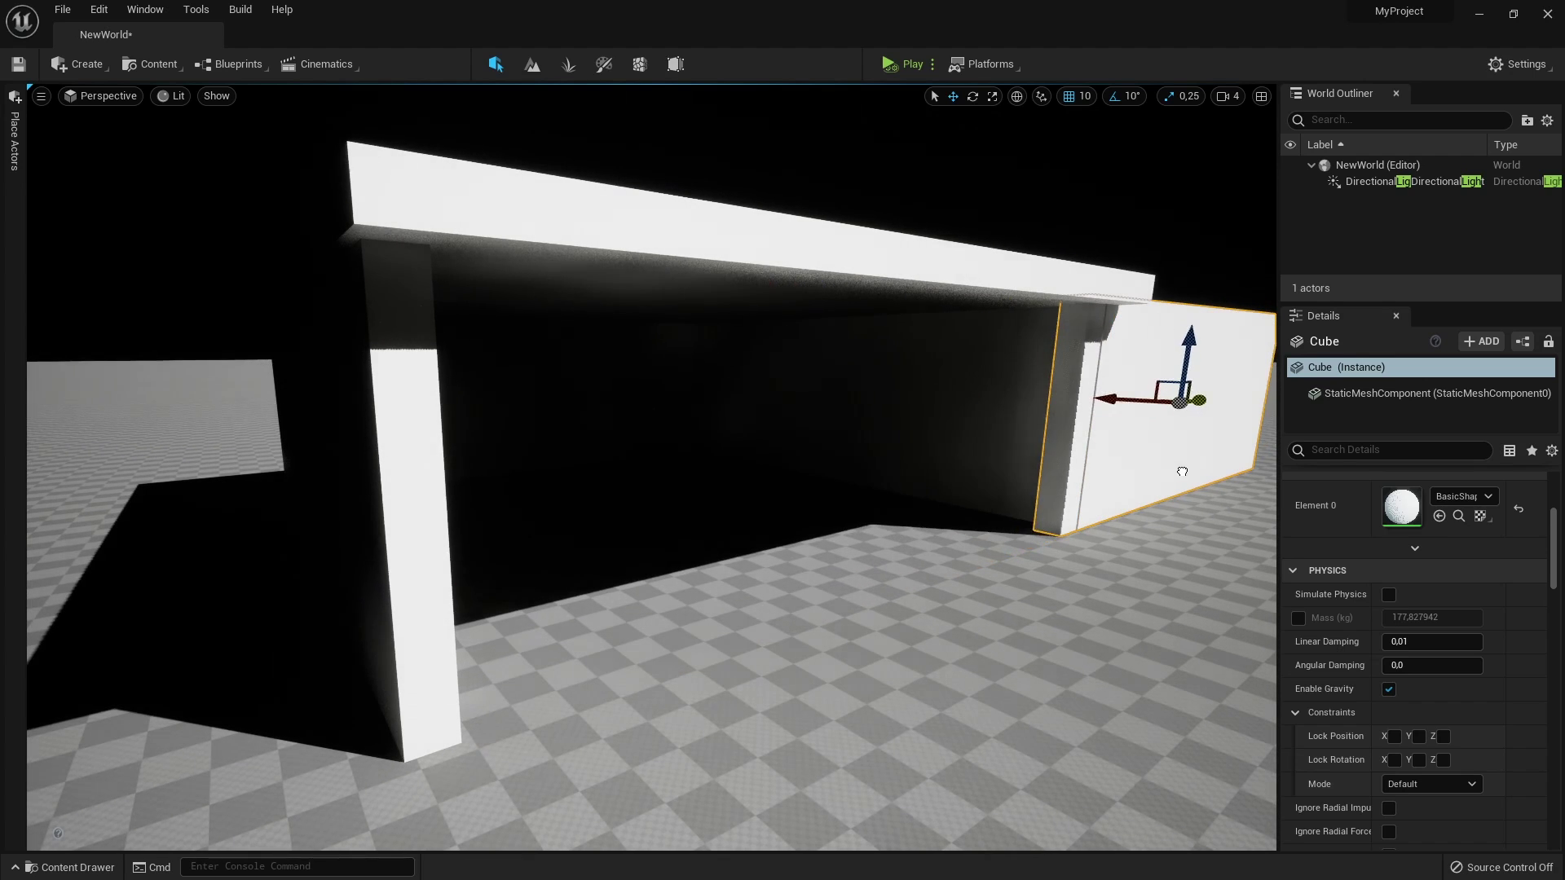
{"action": "right_click_drag", "start_coordinate": [1044, 541], "coordinate": [1093, 563]}
{"action": "key", "text": "s"}
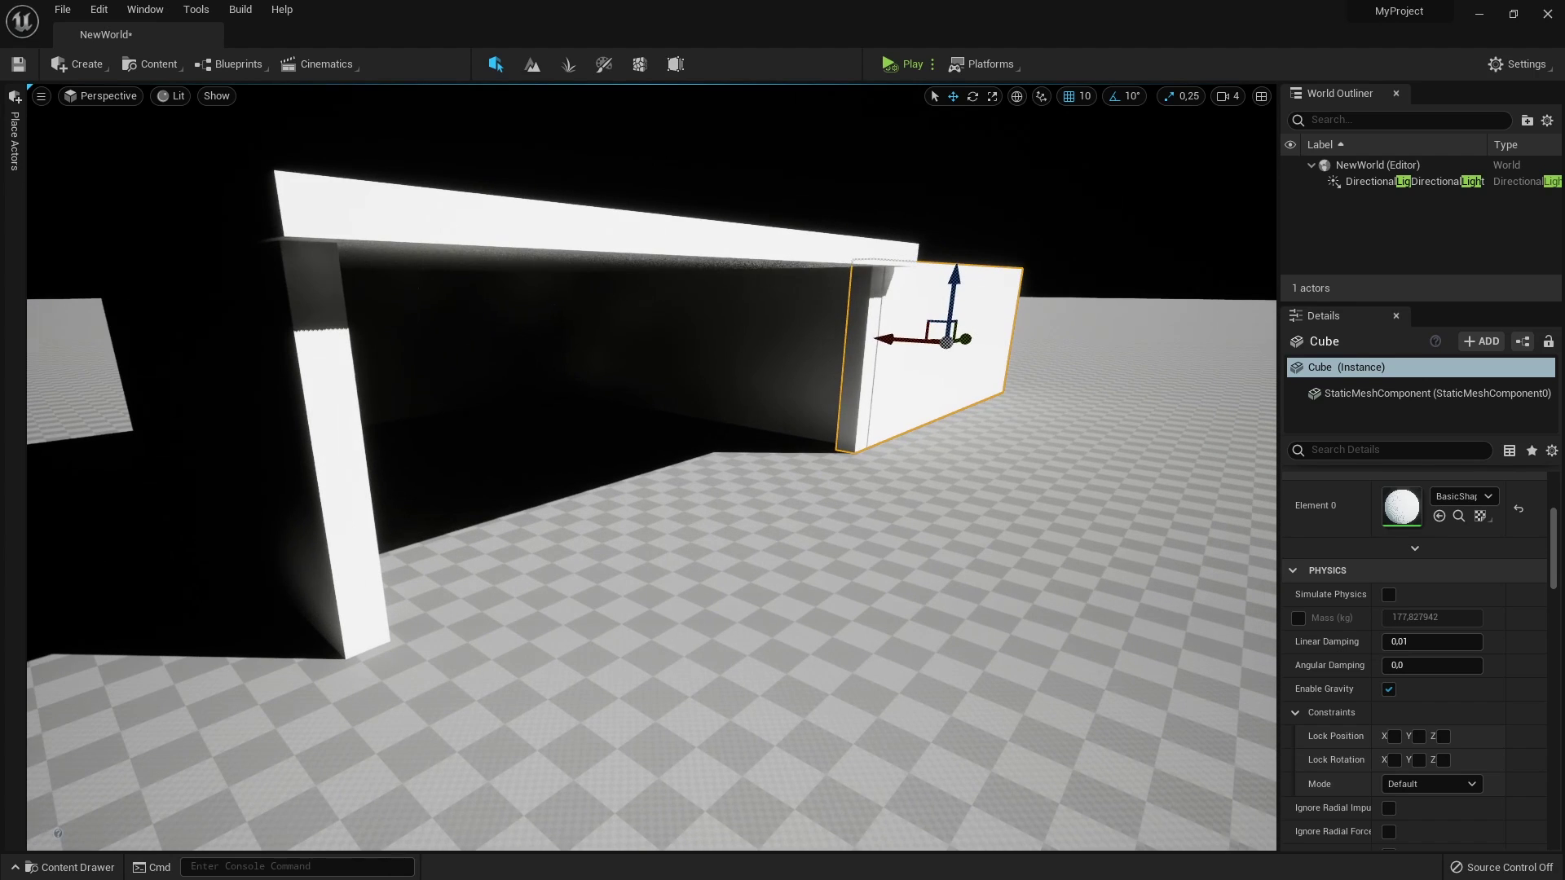
Rotate the directional light to a lower angle so sunlight reaches deeper into the building's interior
{"action": "left_click", "coordinate": [1404, 182]}
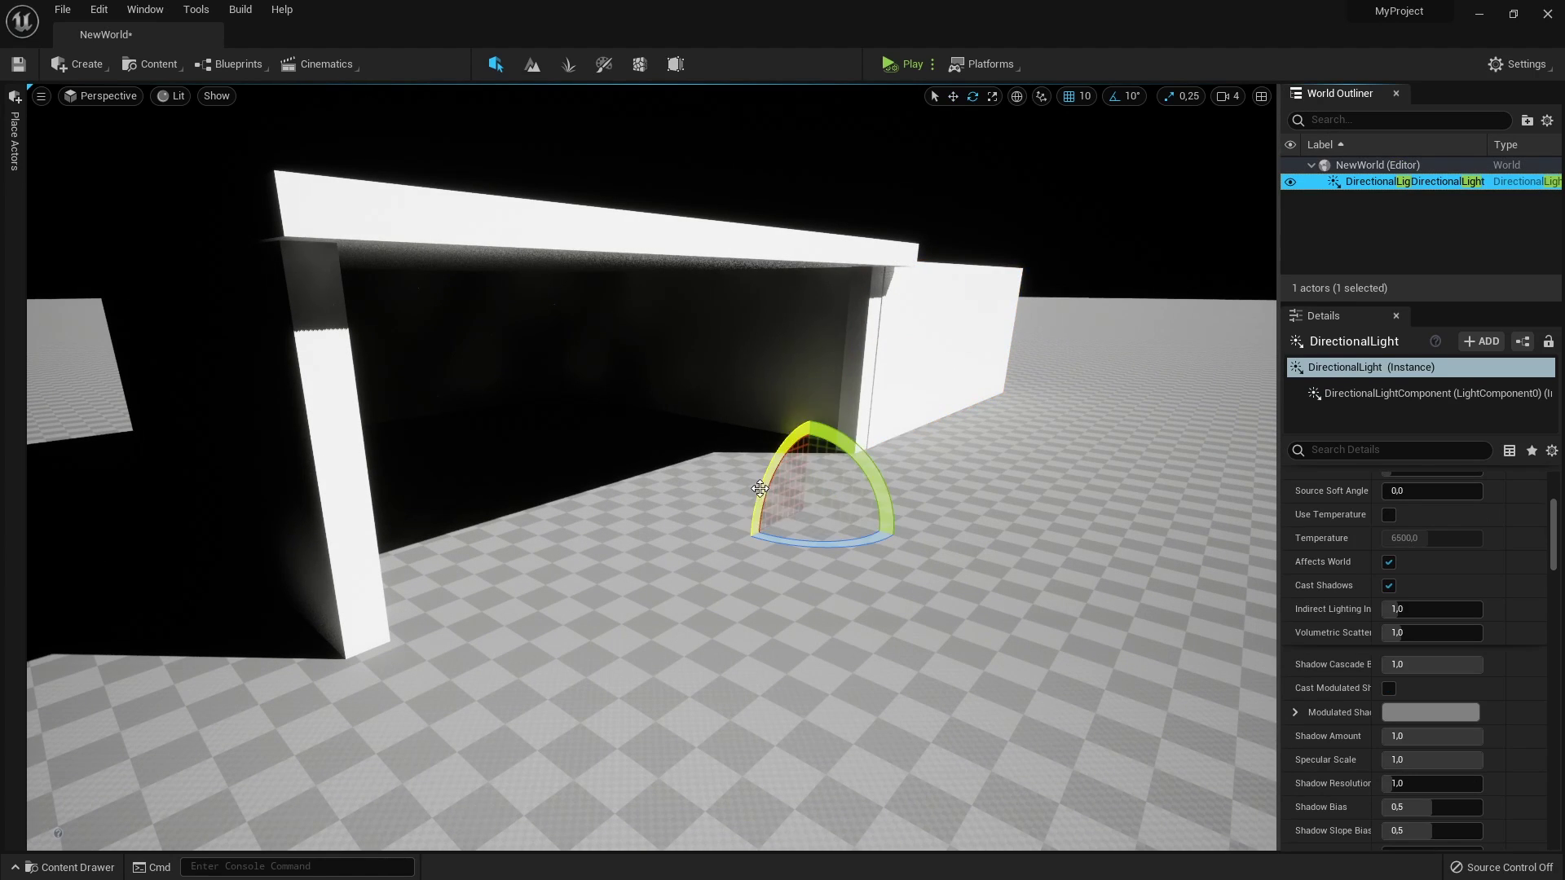
{"action": "left_click_drag", "start_coordinate": [760, 489], "coordinate": [788, 431]}
Slide the front wall to narrow the opening and check the bounced light from inside the building
{"action": "left_click", "coordinate": [1162, 419]}
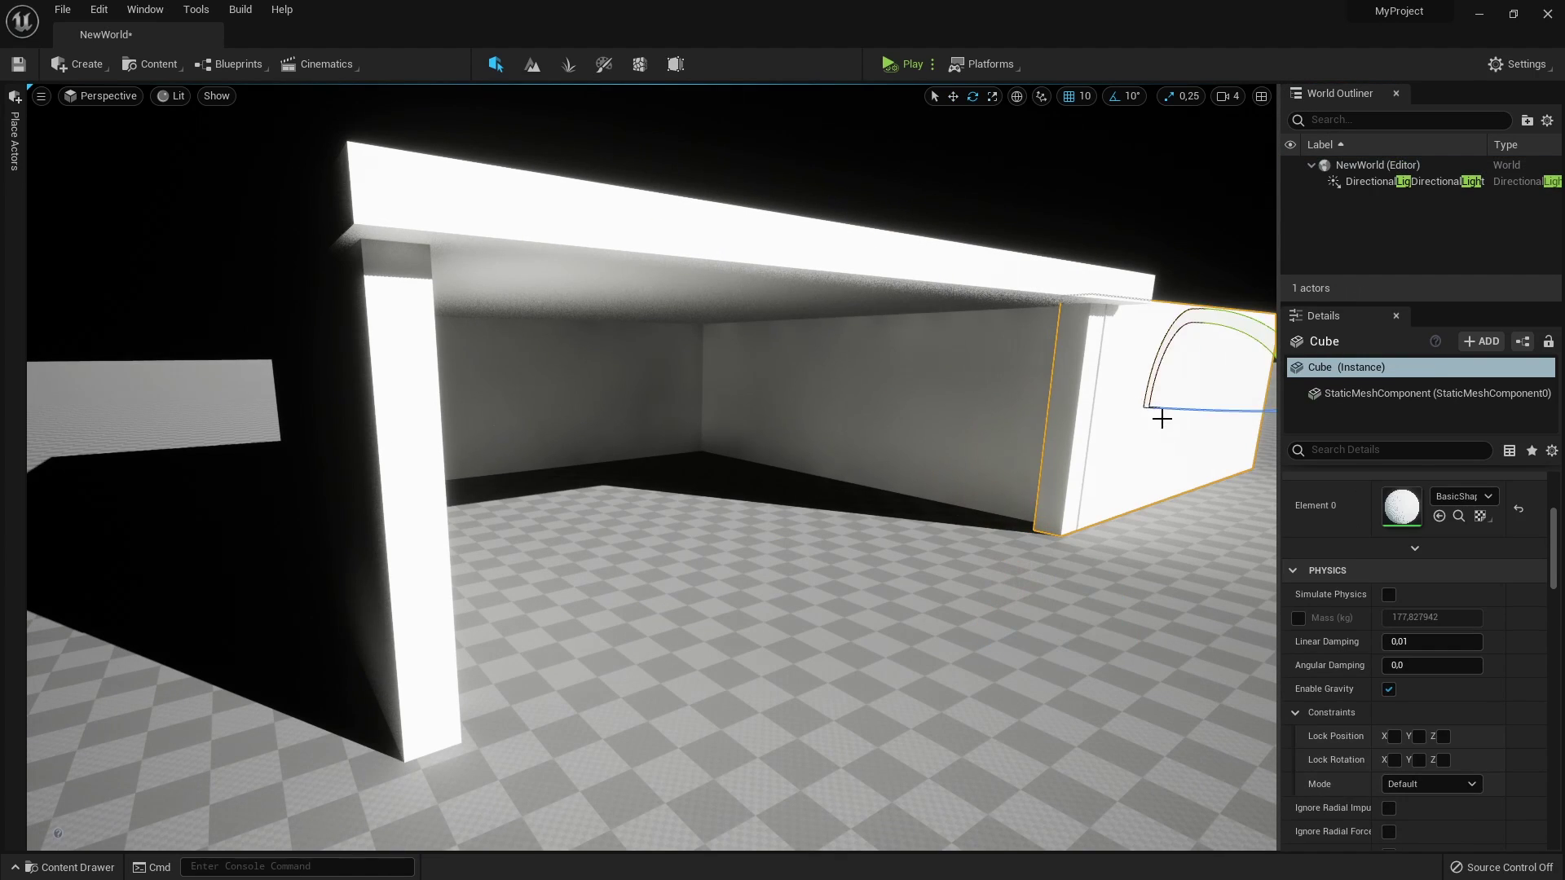
{"action": "left_click_drag", "start_coordinate": [1178, 408], "coordinate": [1195, 488]}
{"action": "key", "text": "w"}
{"action": "right_click_drag", "start_coordinate": [1026, 494], "coordinate": [970, 473]}
{"action": "right_click_drag", "start_coordinate": [1231, 489], "coordinate": [674, 493]}
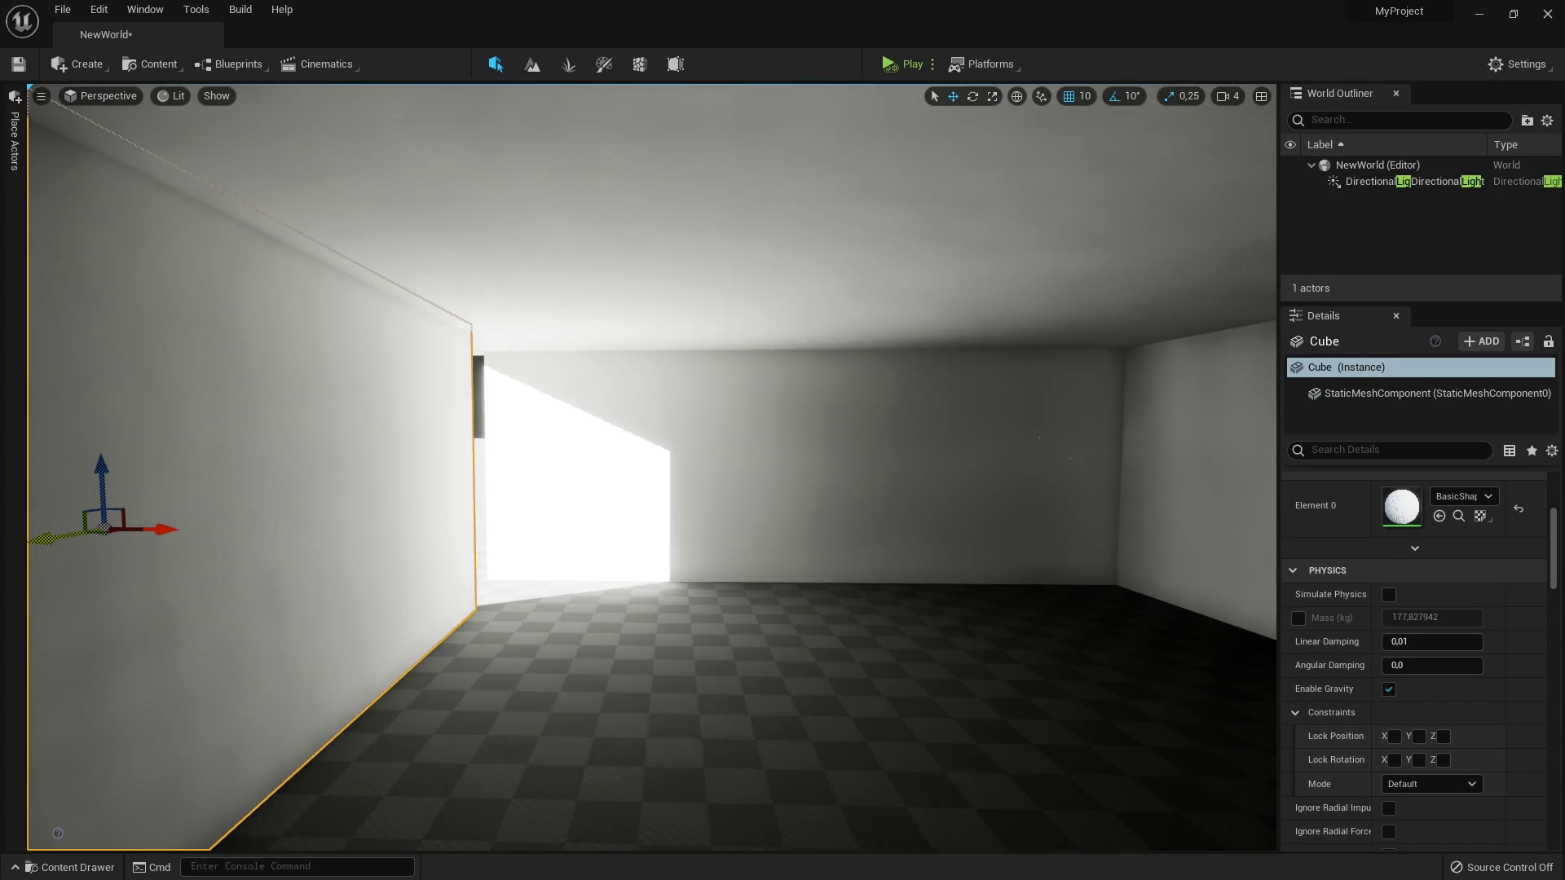
{"action": "left_click_drag", "start_coordinate": [47, 539], "coordinate": [110, 532], "text": "shift"}
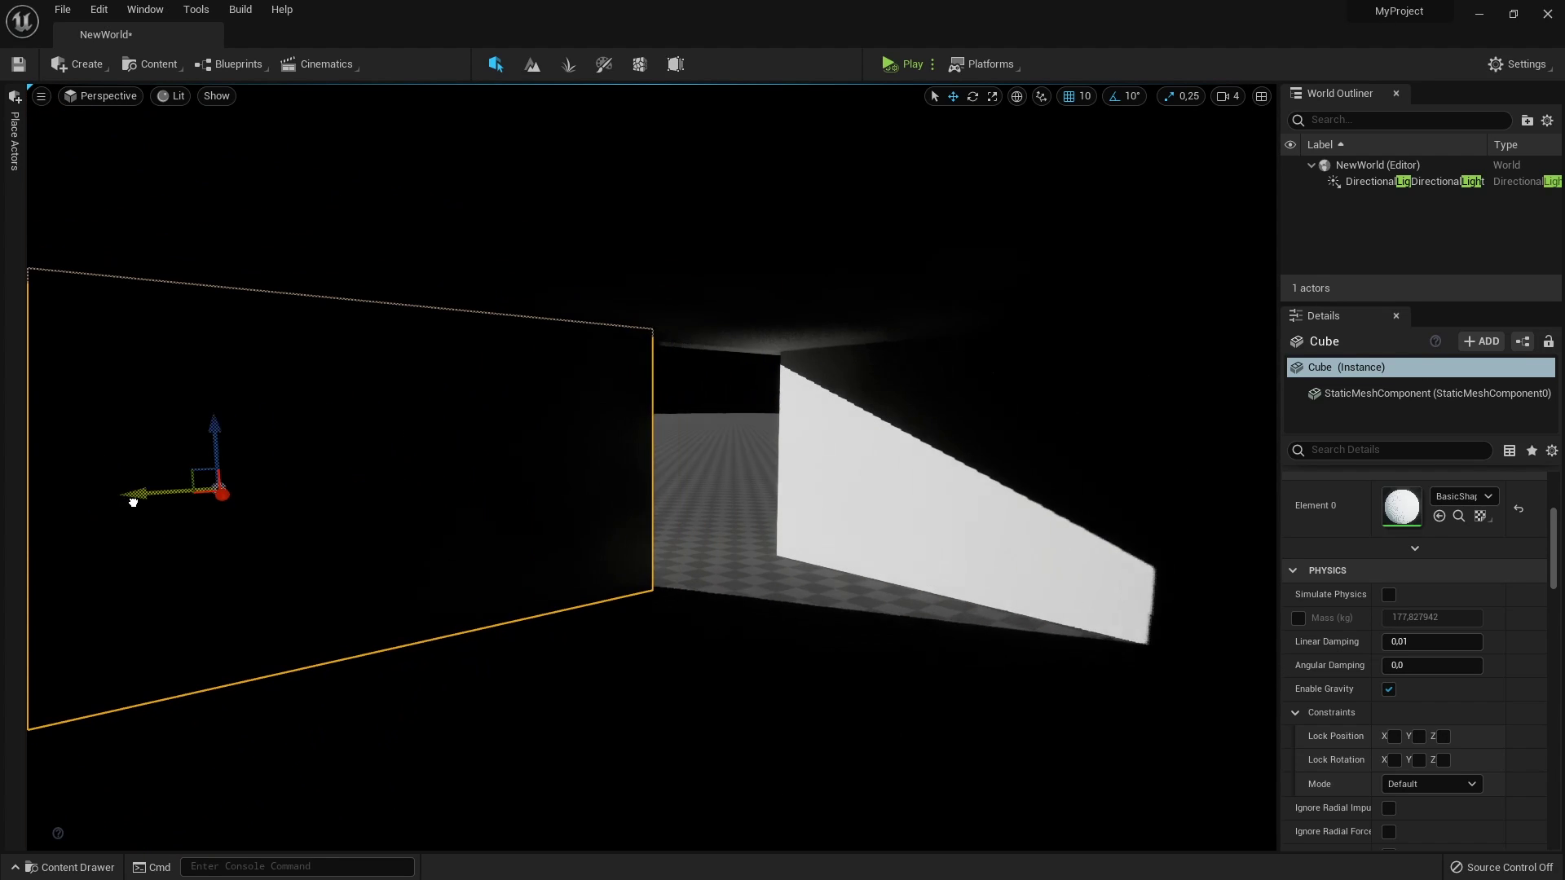
{"action": "right_click_drag", "start_coordinate": [236, 497], "coordinate": [202, 496]}
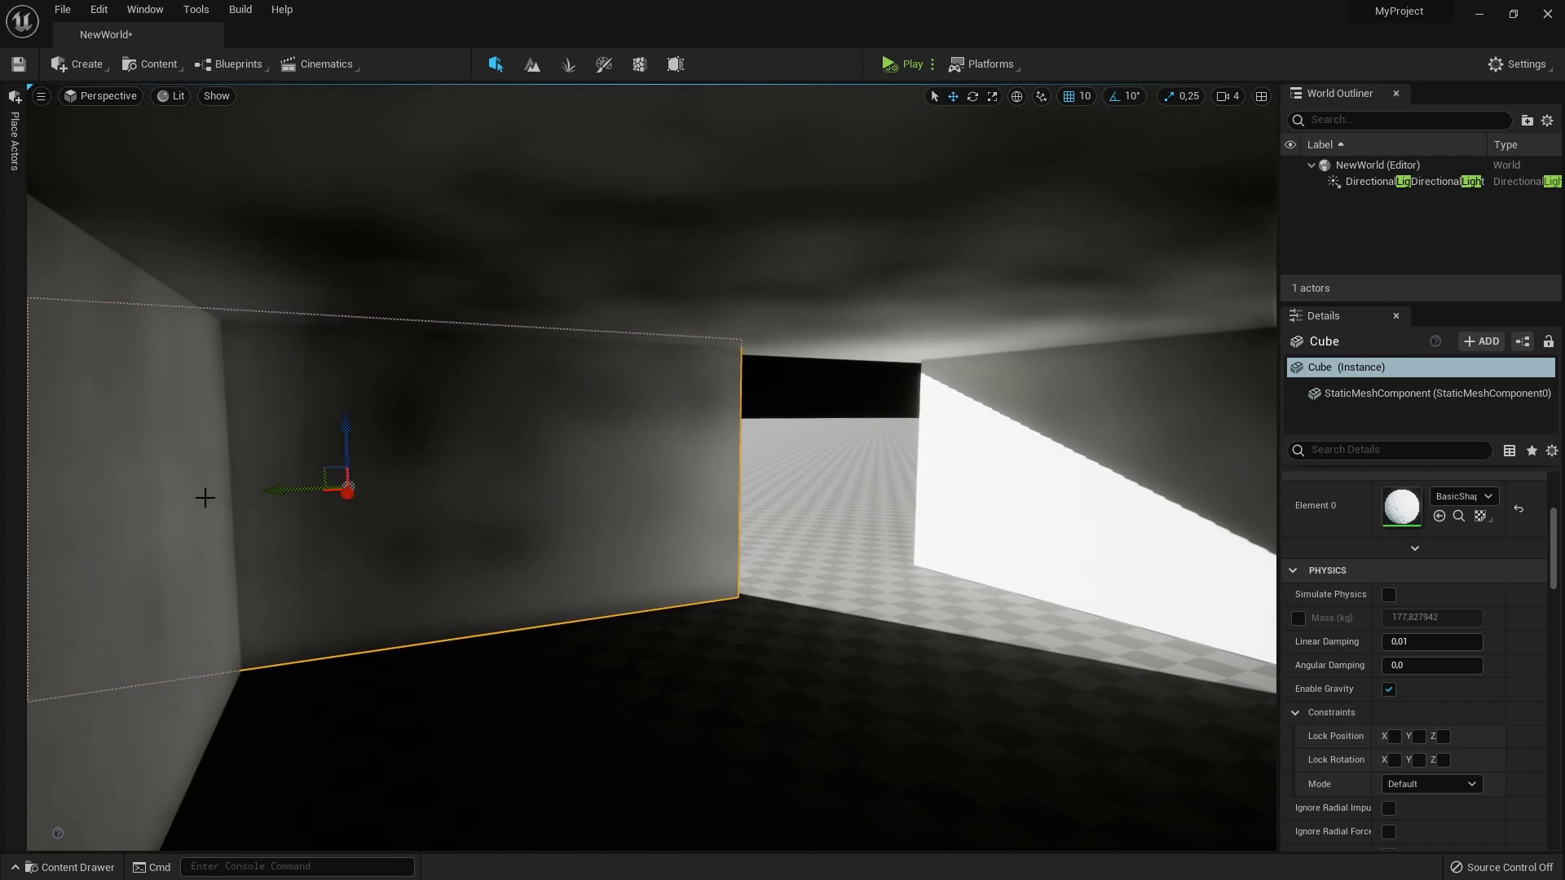
Slide the front wall wider open and examine the indirect light on the interior walls and corner
{"action": "left_click_drag", "start_coordinate": [280, 497], "coordinate": [62, 509]}
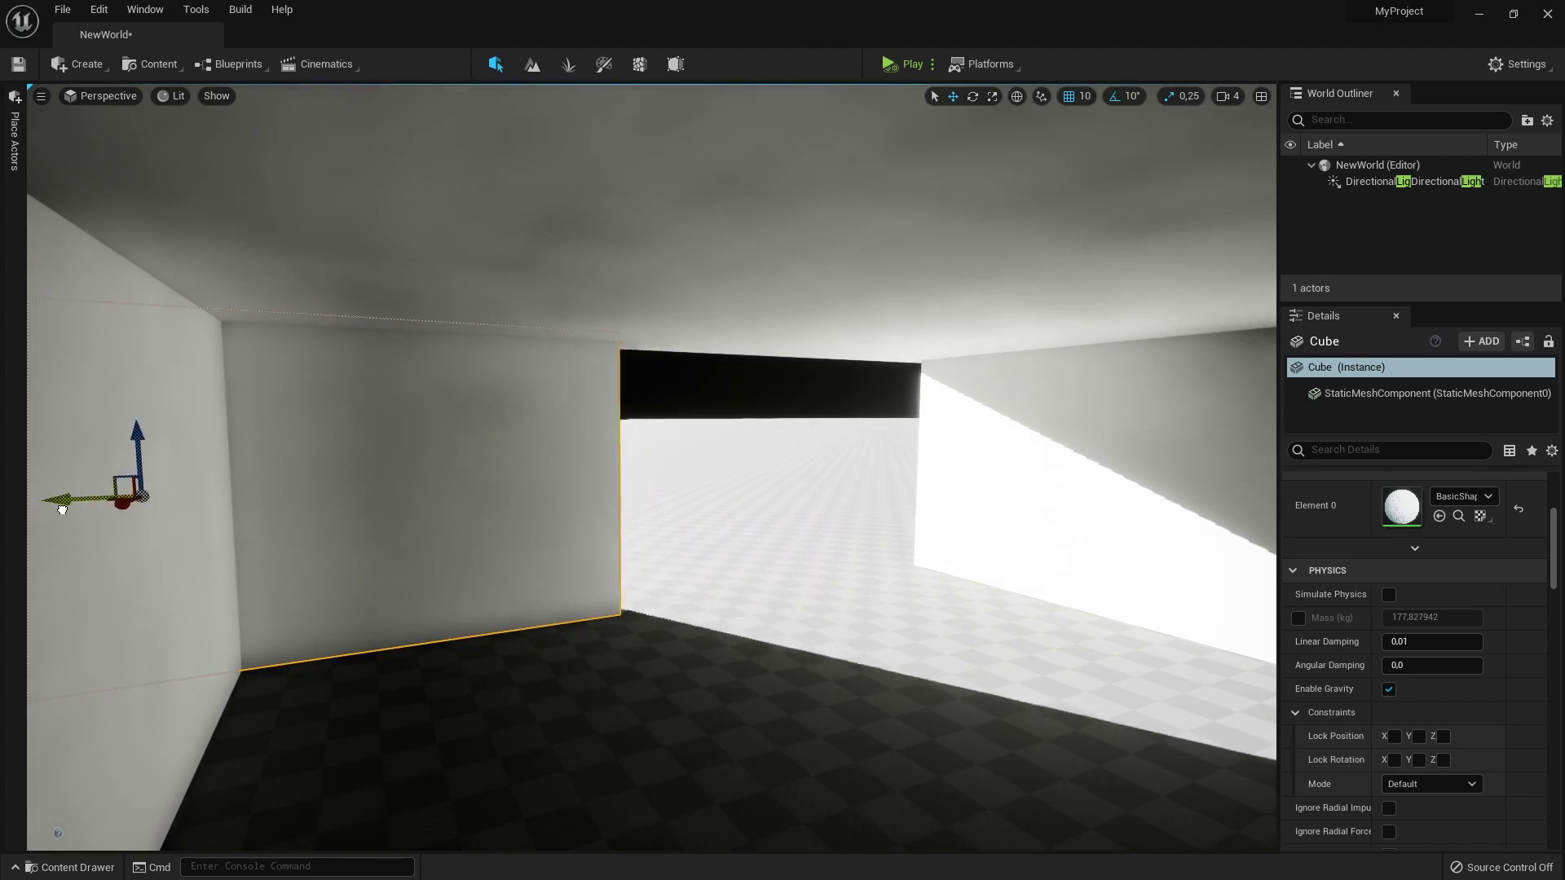
{"action": "right_click_drag", "start_coordinate": [382, 521], "coordinate": [676, 526]}
{"action": "right_click_drag", "start_coordinate": [236, 506], "coordinate": [269, 505]}
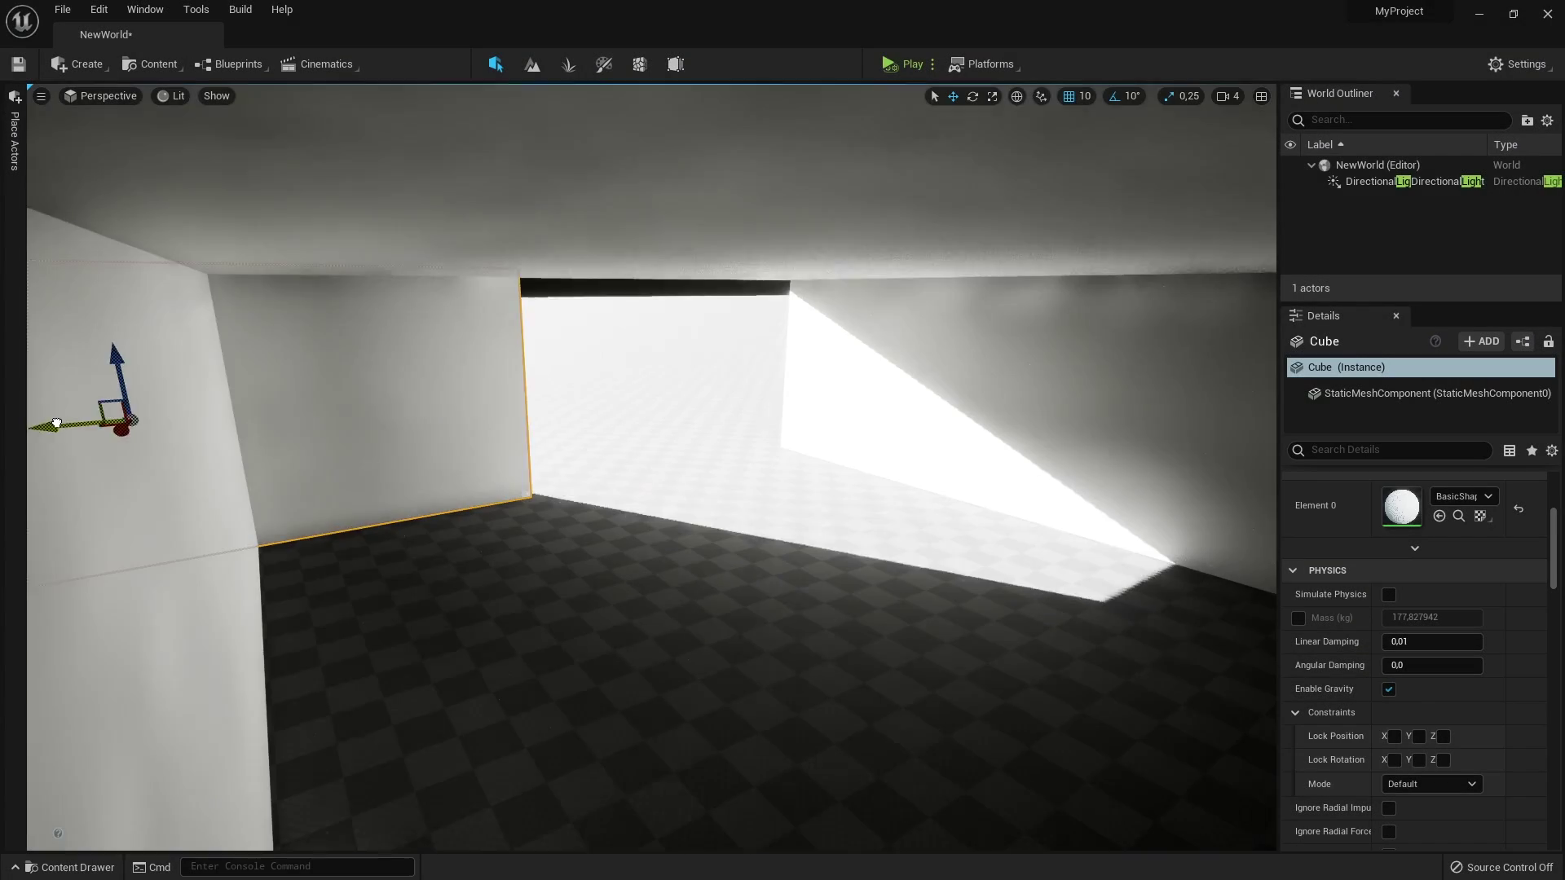
{"action": "left_click_drag", "start_coordinate": [77, 481], "coordinate": [395, 453]}
{"action": "right_click_drag", "start_coordinate": [608, 448], "coordinate": [578, 465]}
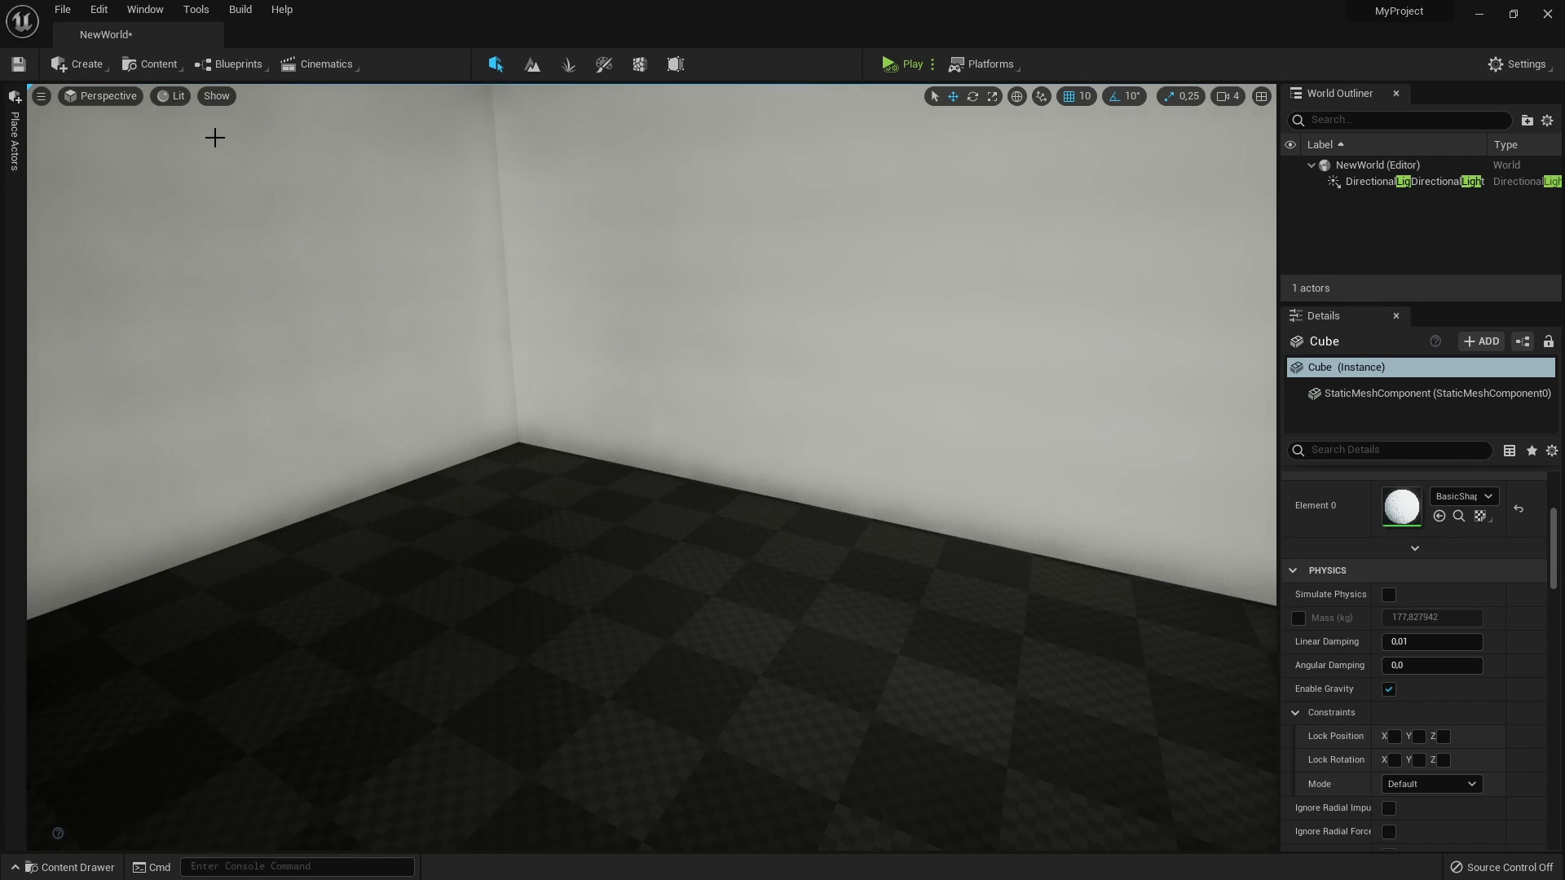
Try disabling the Game Settings exposure for the viewport
{"action": "left_click", "coordinate": [178, 99]}
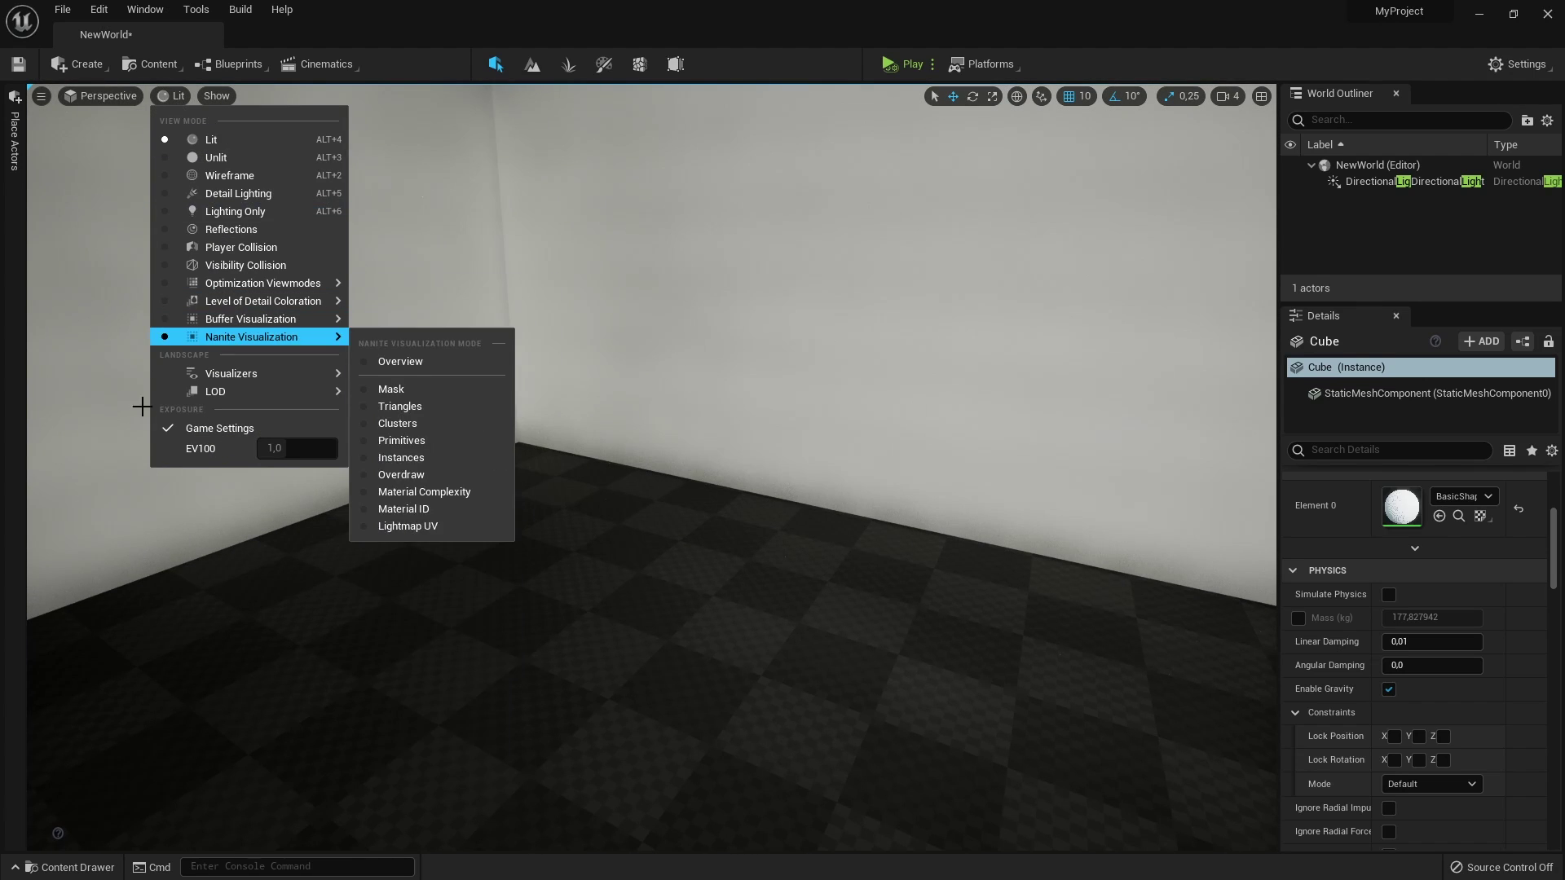
{"action": "left_click", "coordinate": [166, 429]}
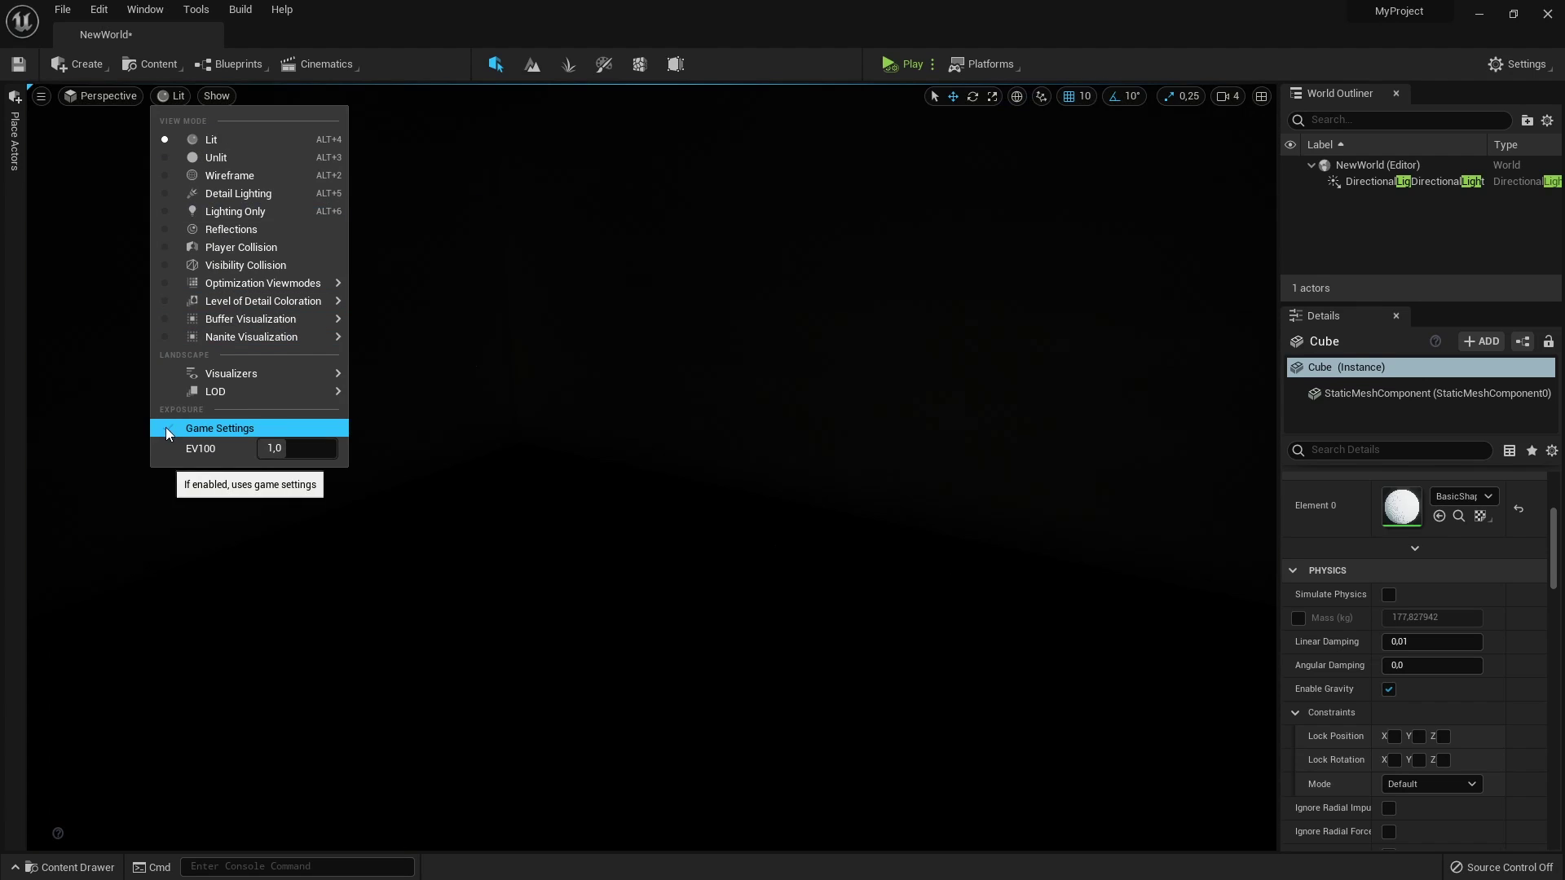
{"action": "key", "text": "Escape"}
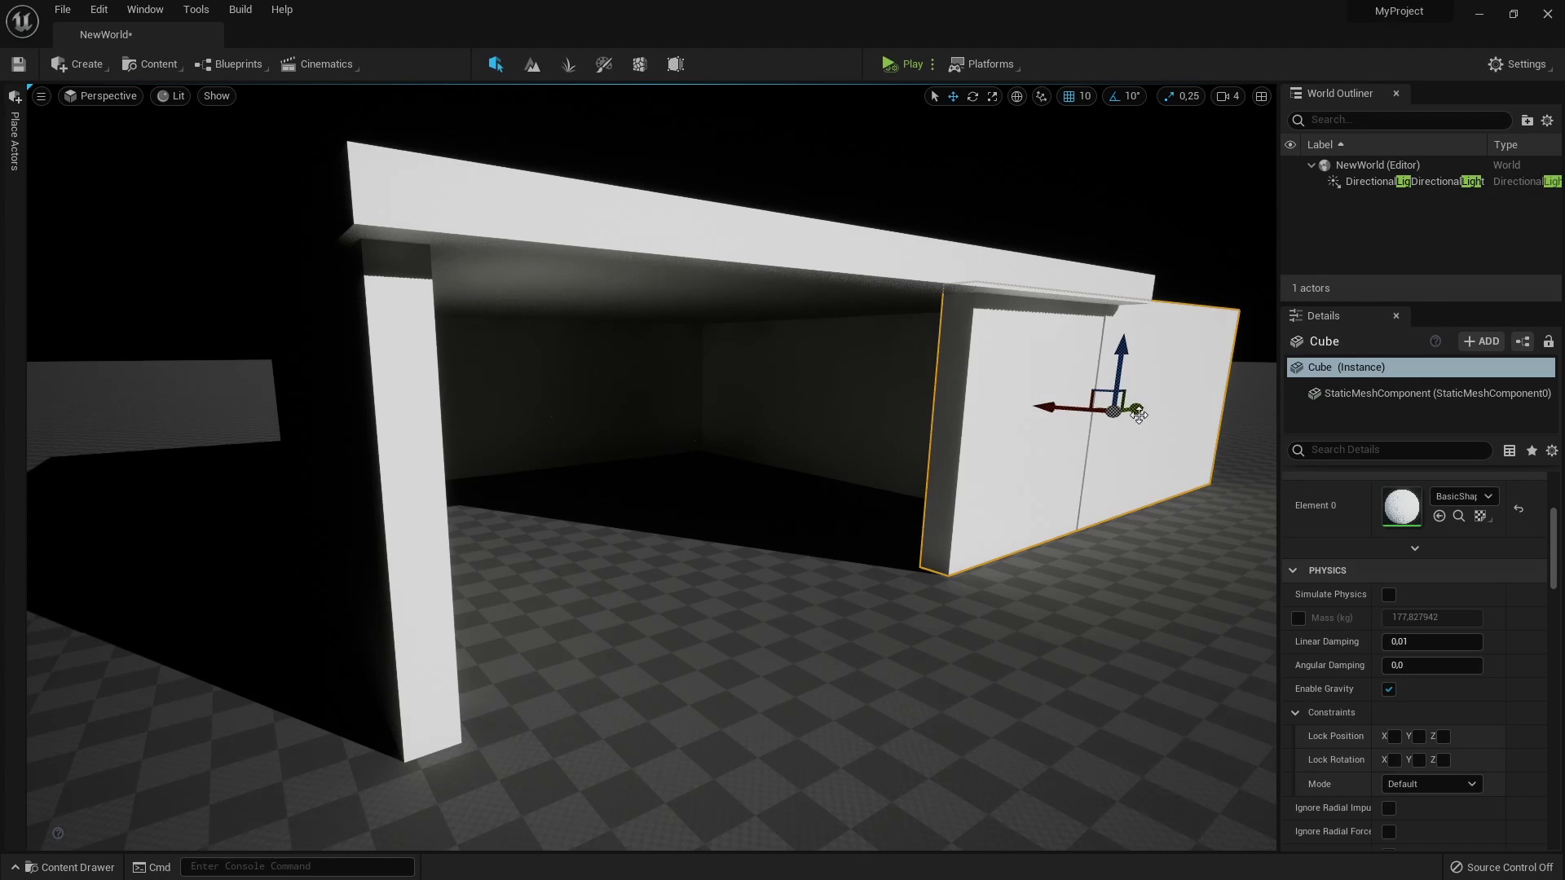
Slide the front wall back across the building's front, leaving only a narrow opening beside the corner post
{"action": "left_click_drag", "start_coordinate": [938, 489], "coordinate": [1007, 471]}
{"action": "key", "text": "w"}
{"action": "right_click_drag", "start_coordinate": [884, 482], "coordinate": [838, 435]}
{"action": "mouse_move", "coordinate": [1030, 433]}
{"action": "right_mouse_down"}
{"action": "mouse_move", "coordinate": [1060, 465]}
{"action": "mouse_move", "coordinate": [1030, 433]}
{"action": "right_mouse_up"}
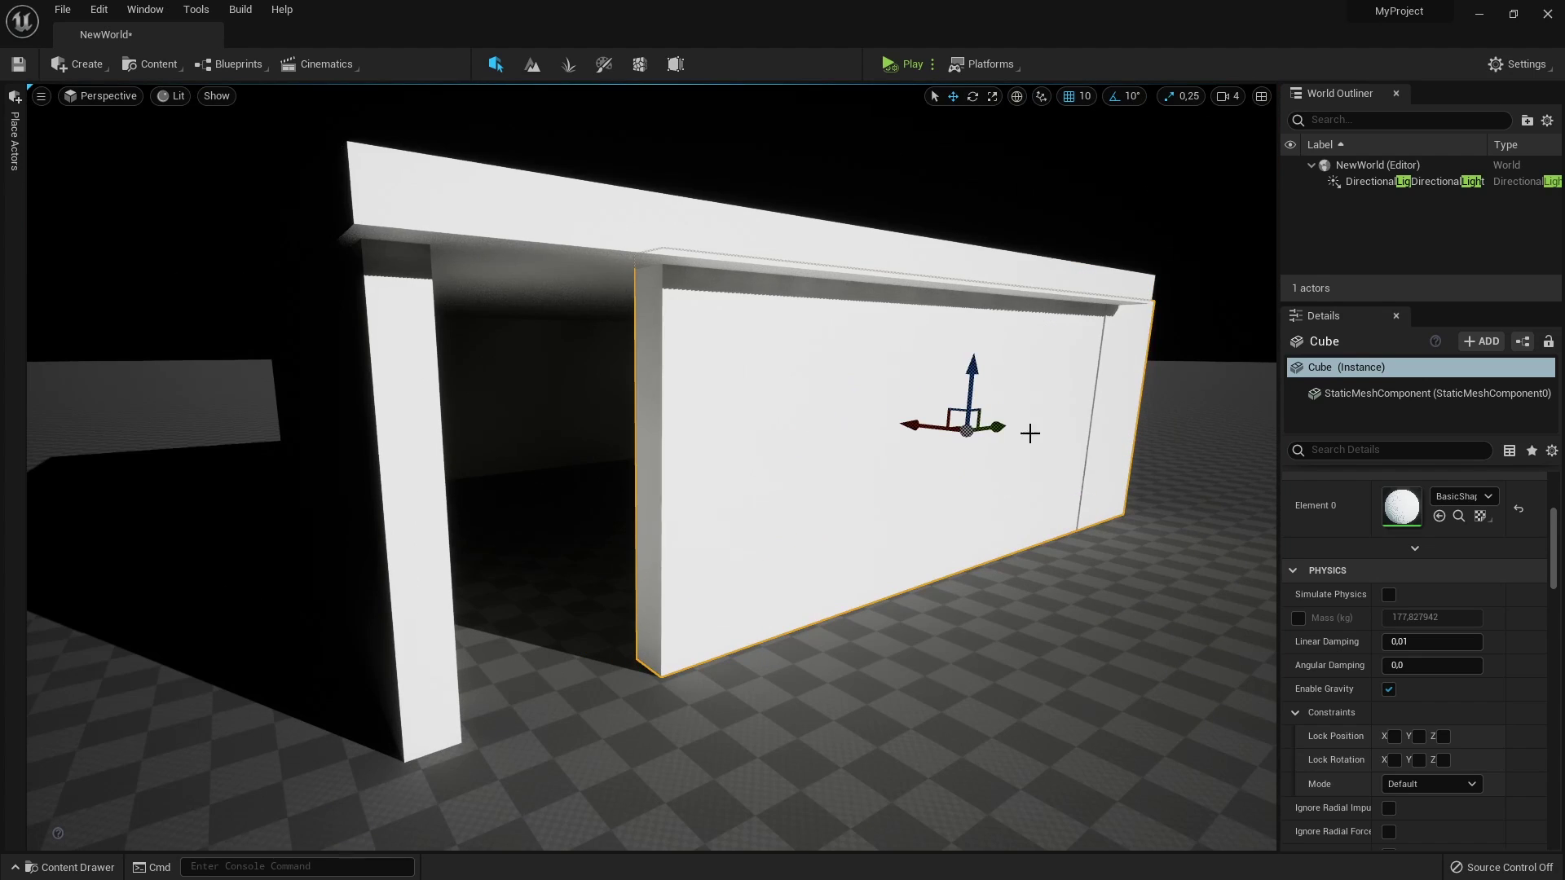
{"action": "left_click", "coordinate": [166, 97]}
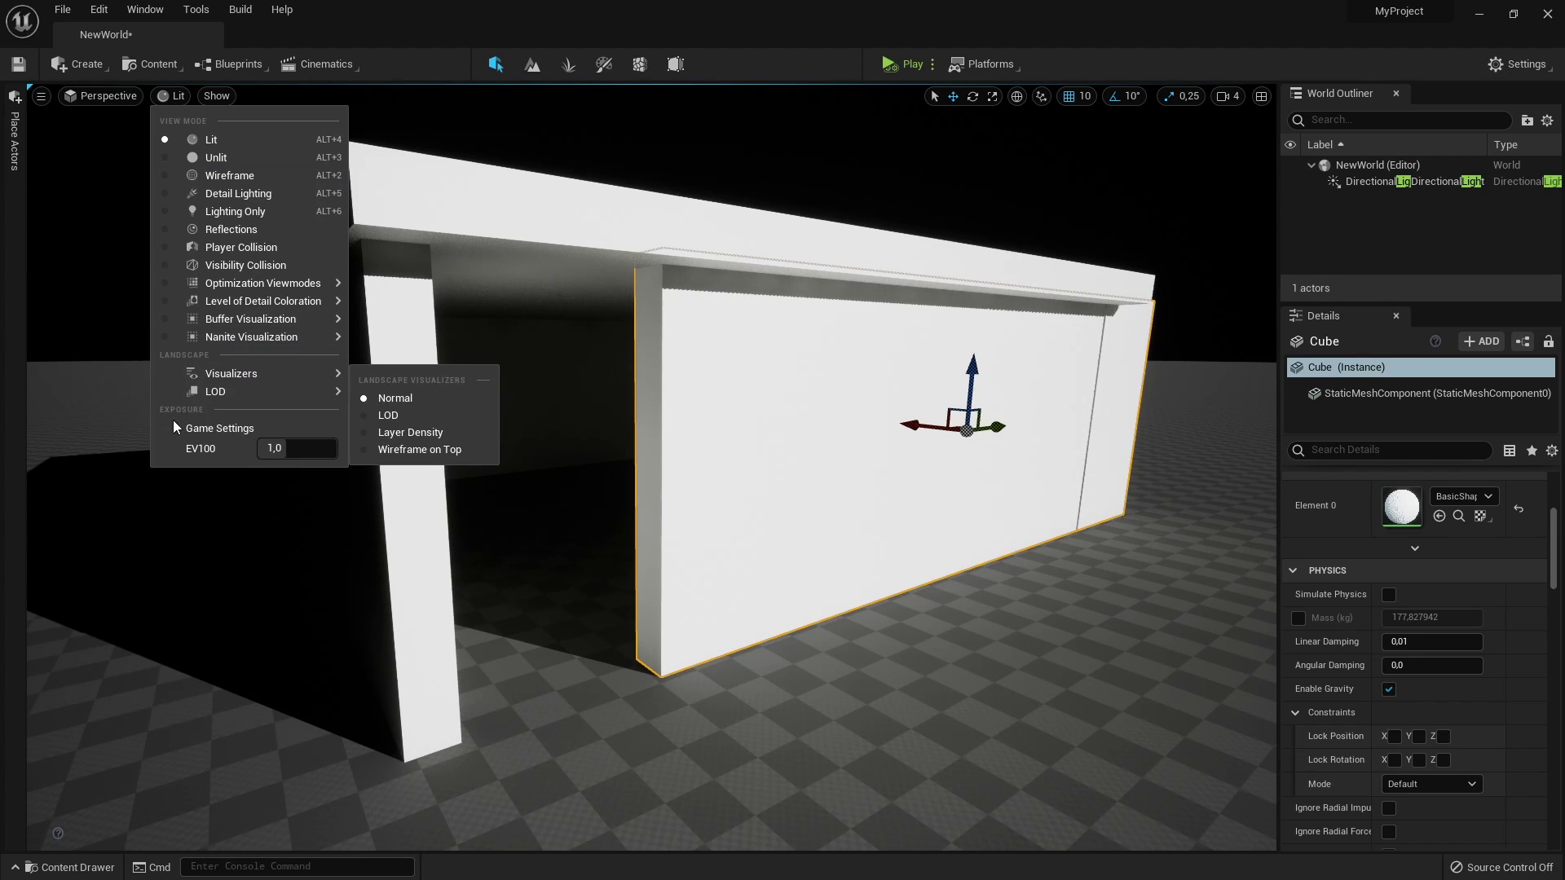
{"action": "left_click", "coordinate": [782, 512]}
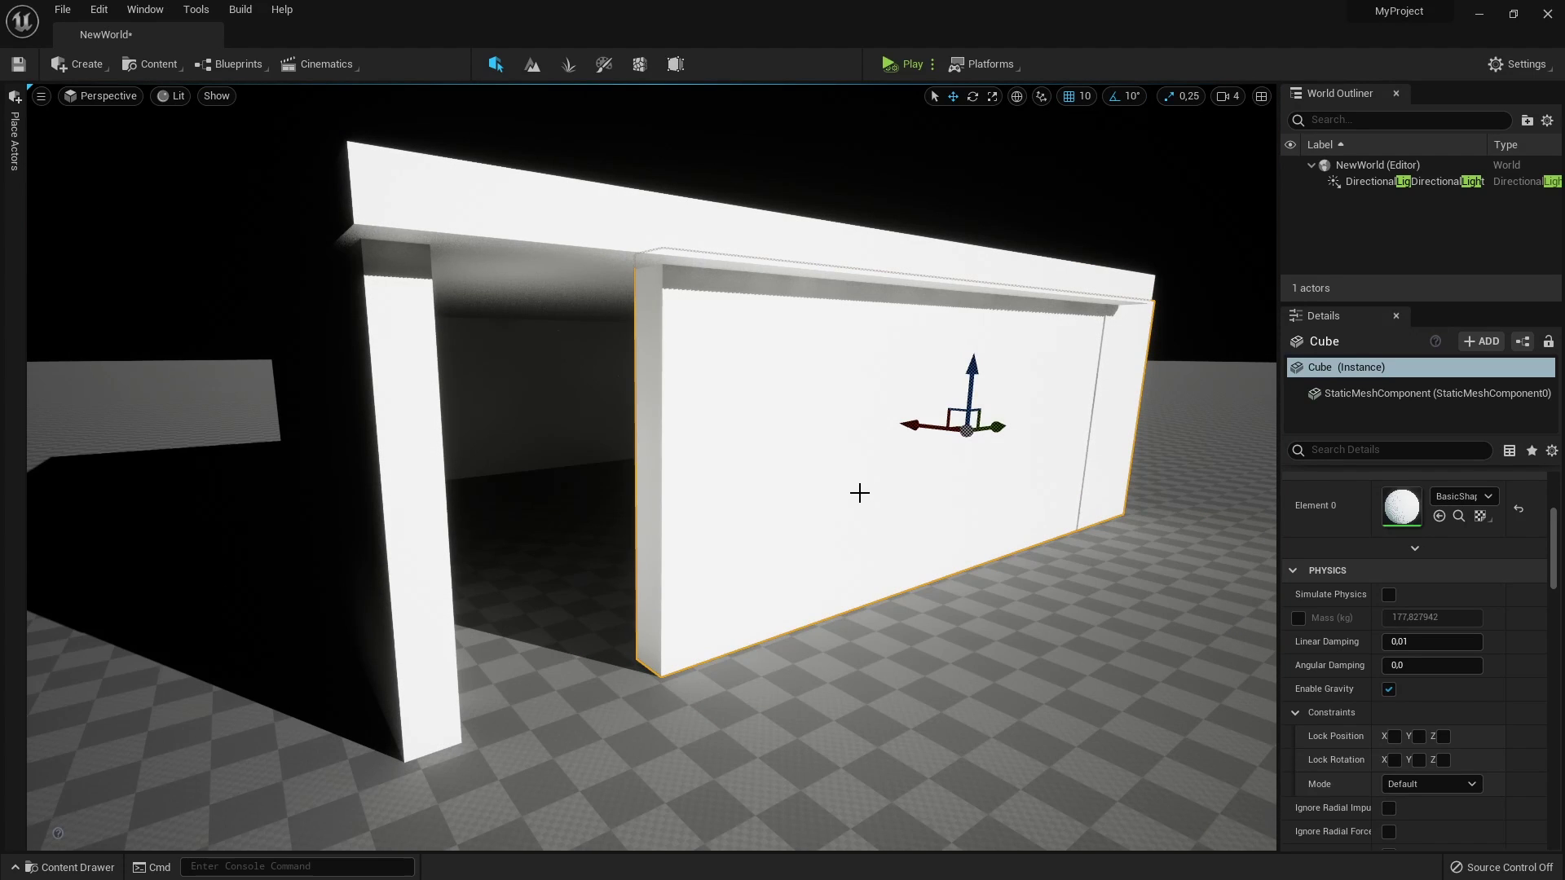
Place a point light inside the building and raise it well above the floor, to a height of 600
{"action": "left_click", "coordinate": [10, 164]}
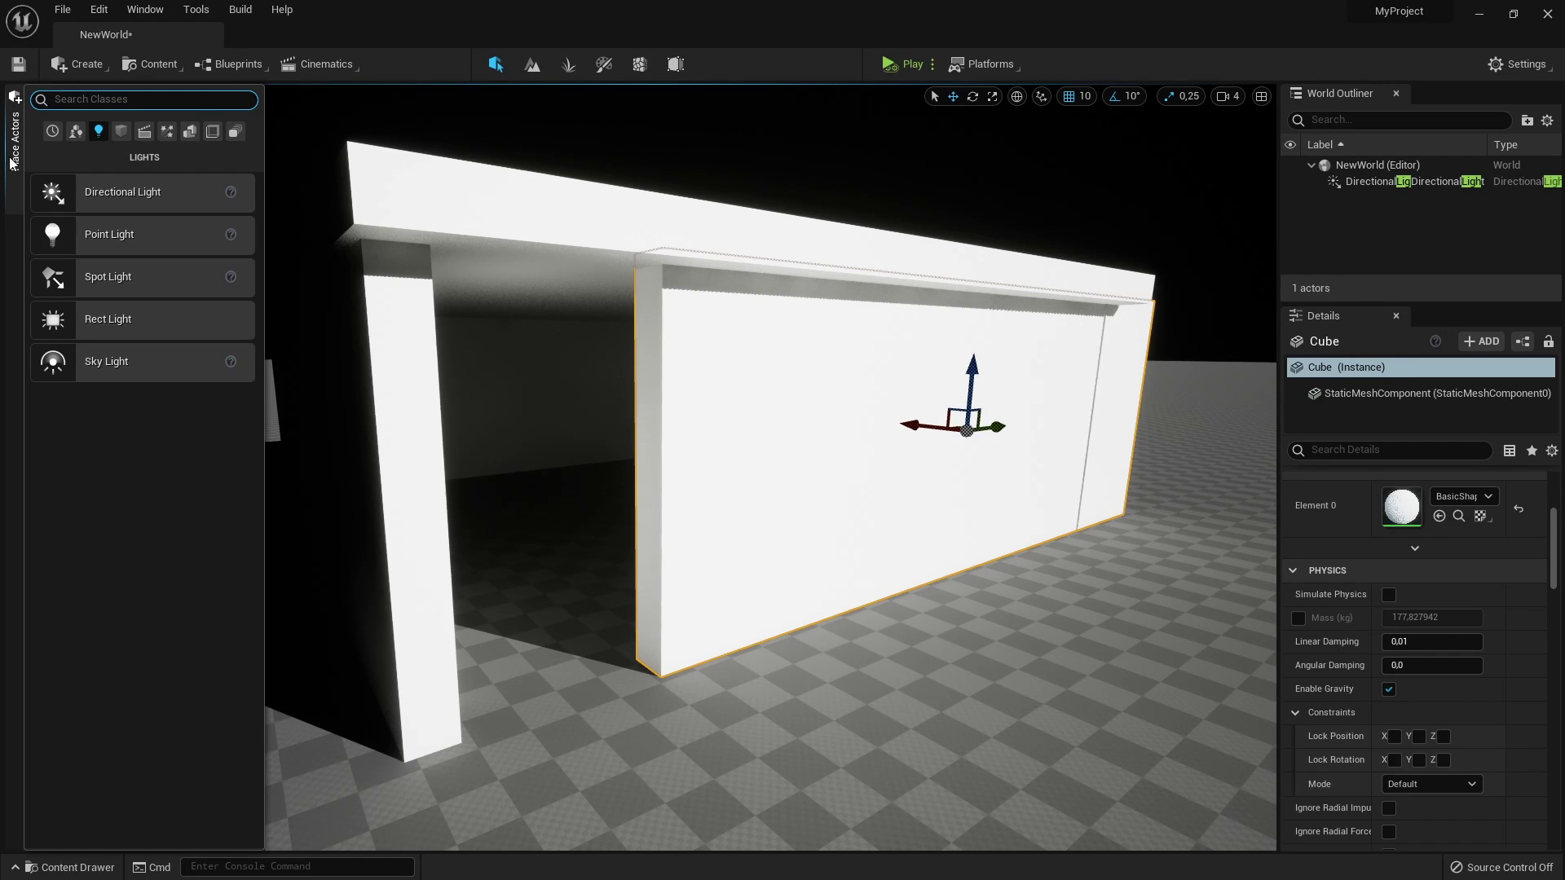
{"action": "left_click_drag", "start_coordinate": [363, 478], "coordinate": [560, 584]}
{"action": "left_click_drag", "start_coordinate": [923, 426], "coordinate": [1129, 396]}
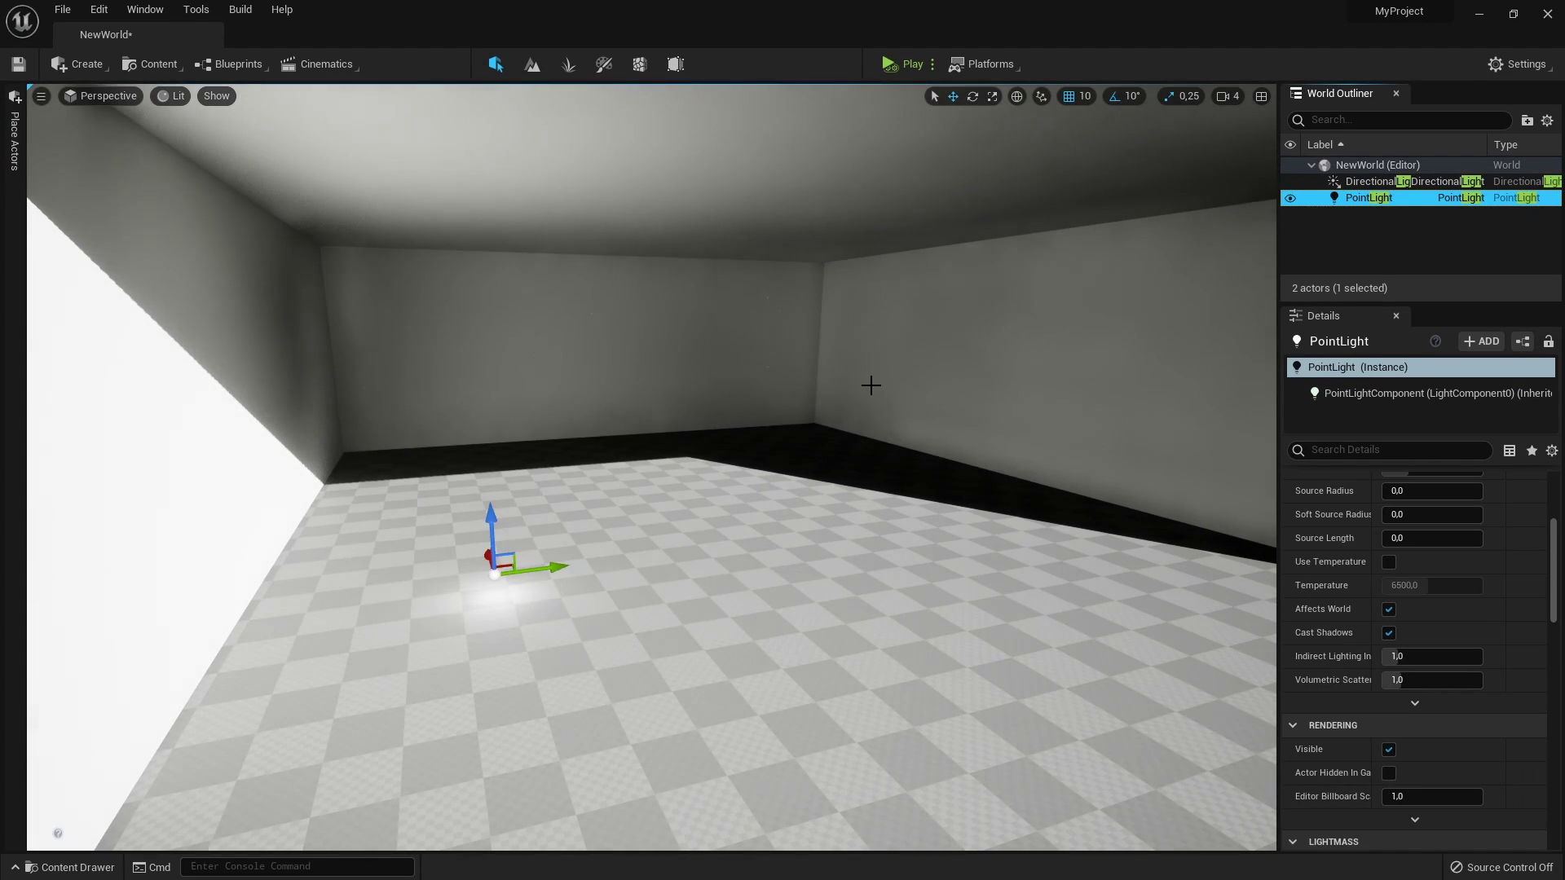
{"action": "left_click_drag", "start_coordinate": [491, 526], "coordinate": [522, 345]}
{"action": "left_click_drag", "start_coordinate": [521, 345], "coordinate": [521, 289]}
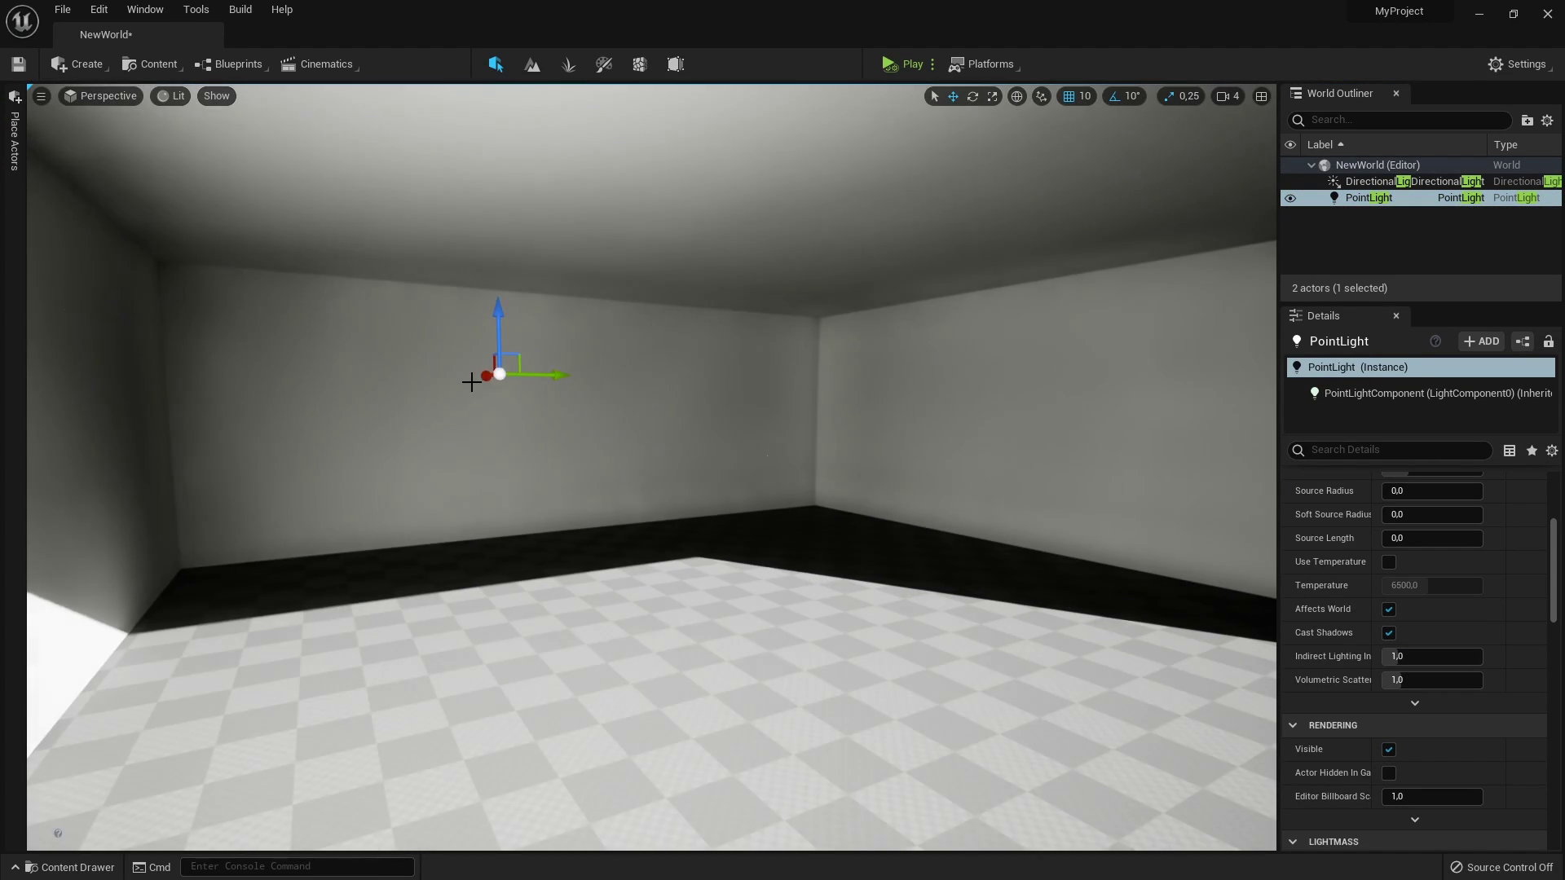
{"action": "left_click_drag", "start_coordinate": [472, 381], "coordinate": [378, 447]}
{"action": "right_click_drag", "start_coordinate": [377, 446], "coordinate": [570, 432]}
Slide the front wall across the remaining opening so the building's interior is closed off from outside light
{"action": "left_click", "coordinate": [433, 465]}
{"action": "right_click_drag", "start_coordinate": [433, 464], "coordinate": [384, 506]}
{"action": "right_click_drag", "start_coordinate": [75, 336], "coordinate": [194, 287]}
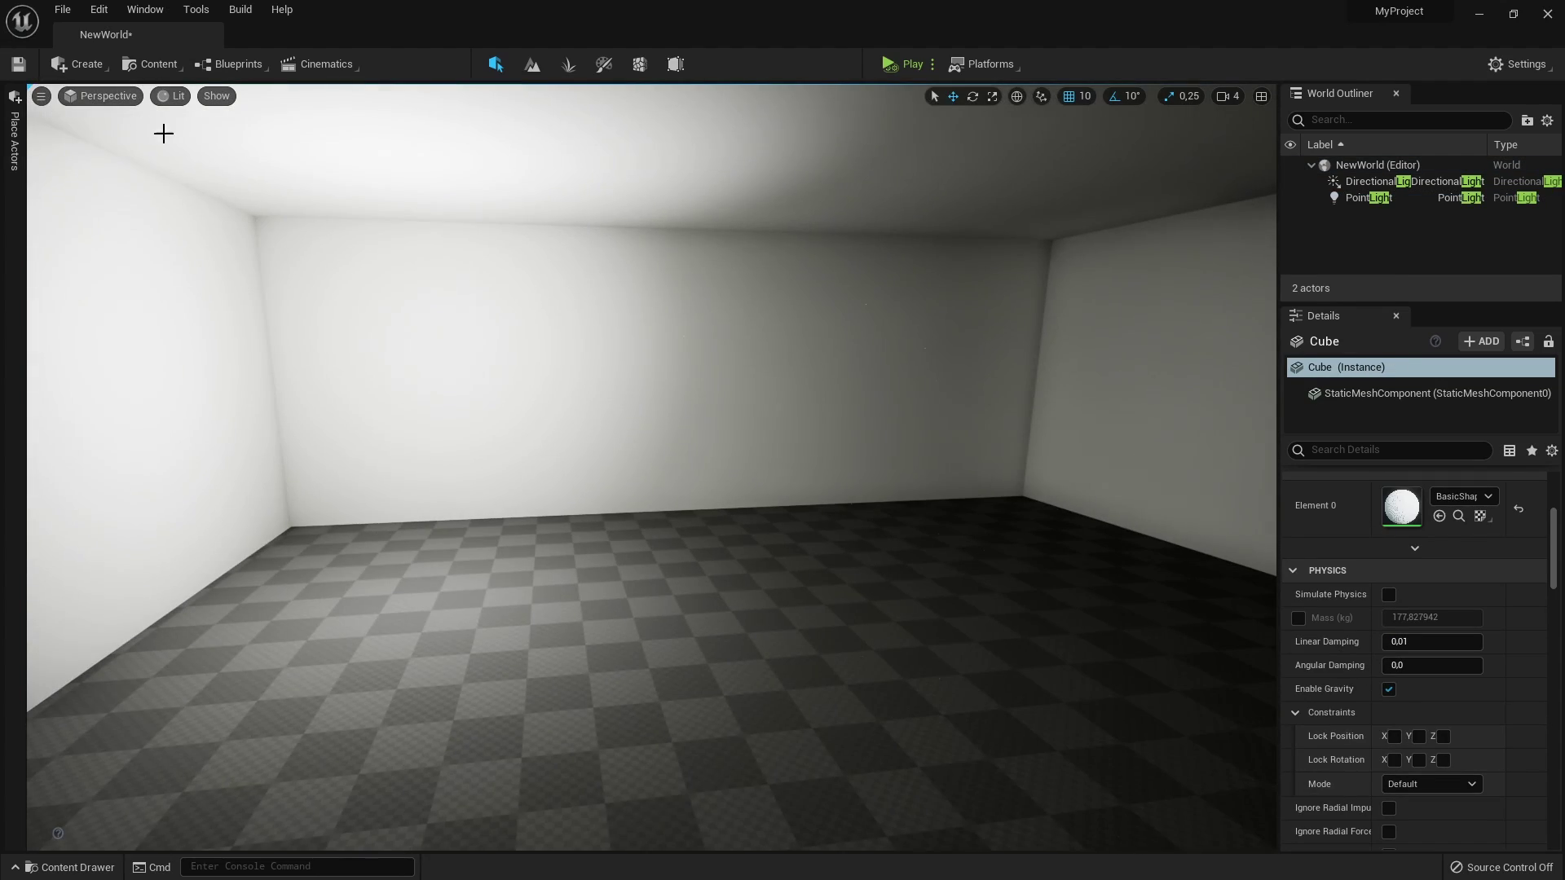
Select the point light, compare its Static and Stationary mobility options, and keep Stationary
{"action": "left_click", "coordinate": [1357, 199]}
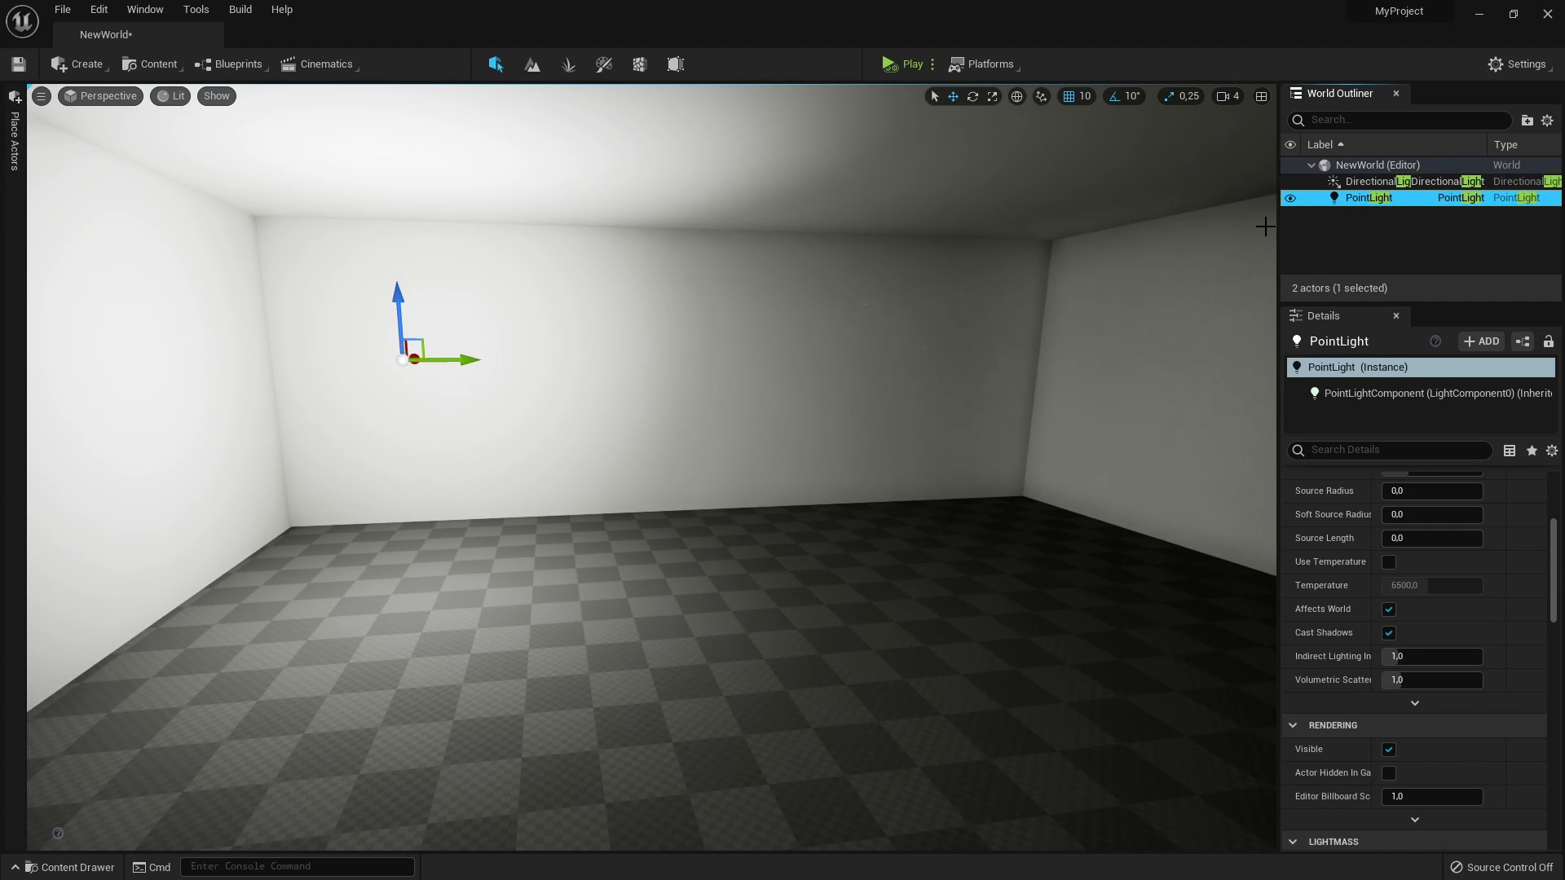
{"action": "left_click_drag", "start_coordinate": [1554, 567], "coordinate": [1549, 518]}
{"action": "left_click_drag", "start_coordinate": [1280, 580], "coordinate": [1118, 582]}
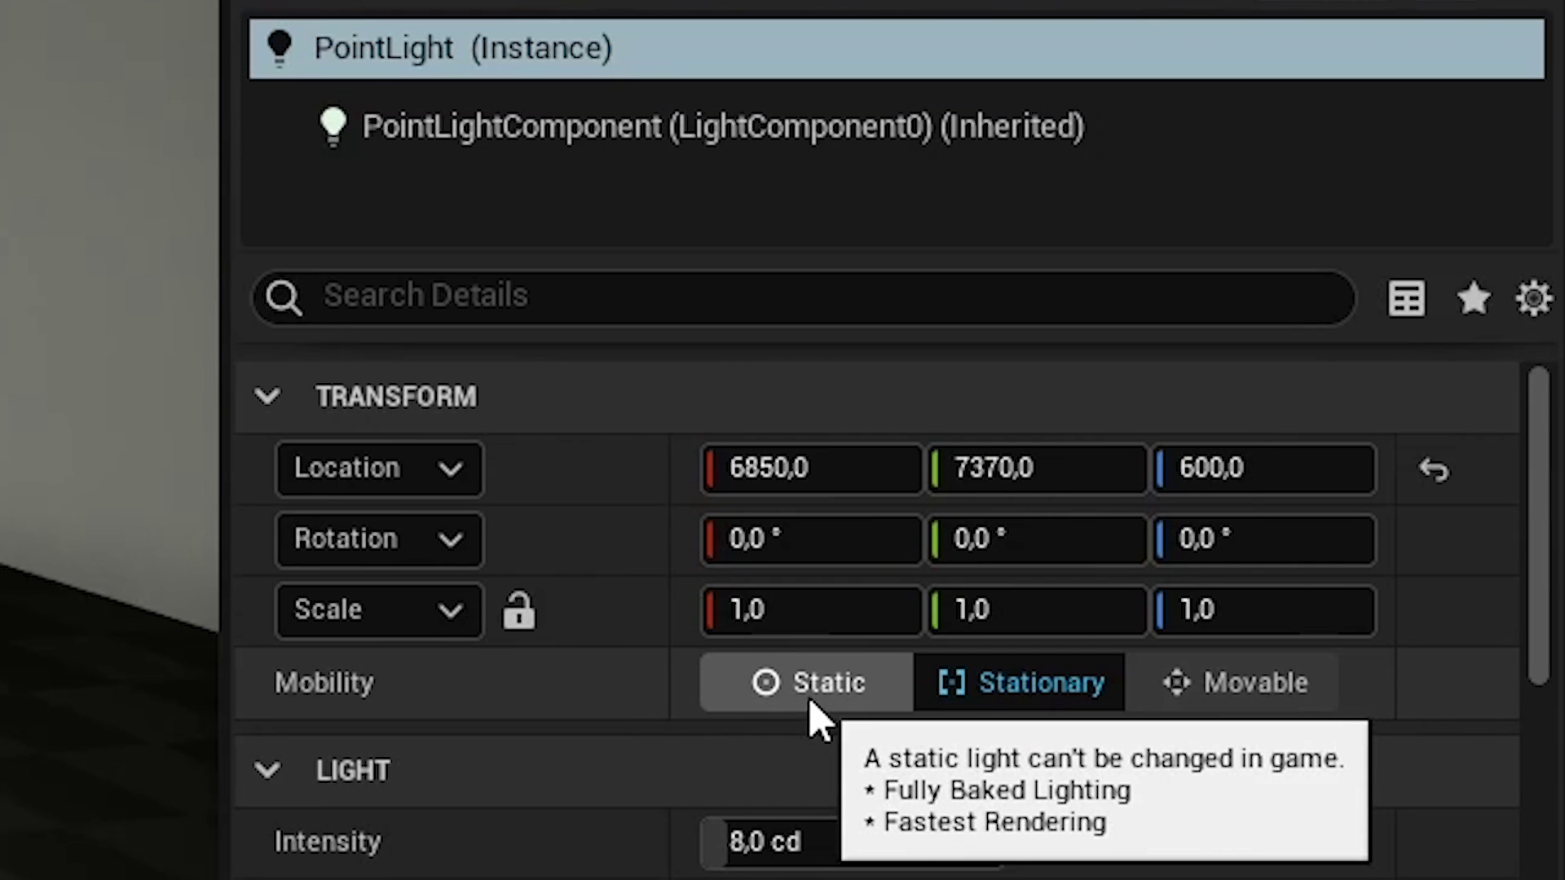
{"action": "left_click", "coordinate": [811, 693]}
{"action": "left_click", "coordinate": [1019, 691]}
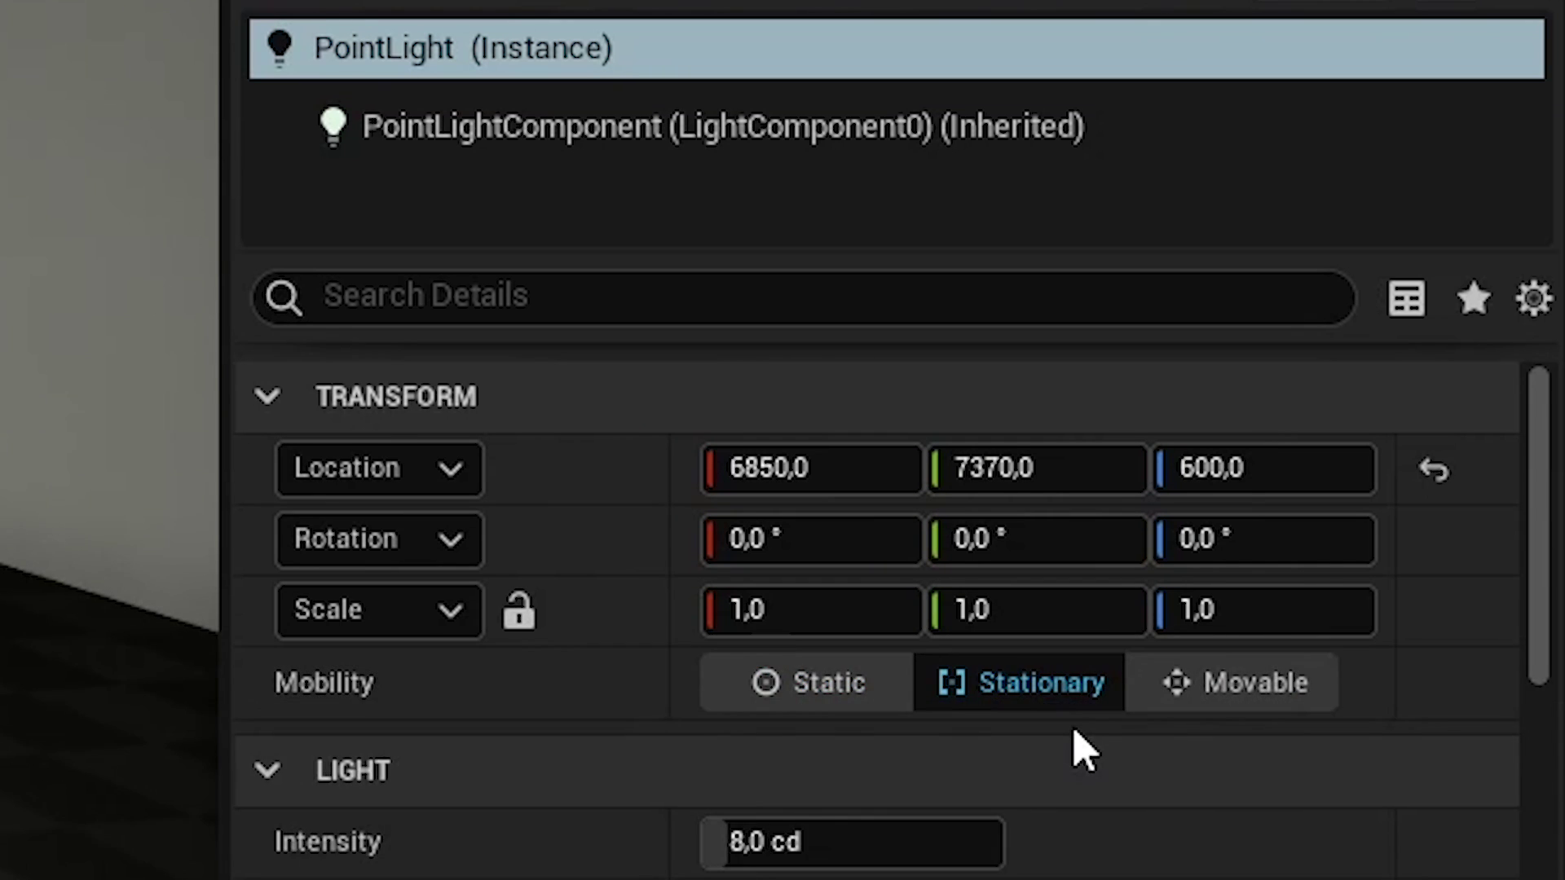
Raise the point light's intensity to about 81.86 cd and extend its attenuation radius to 16384
{"action": "scroll", "coordinate": [1483, 601], "scroll_direction": "down", "scroll_amount": 2}
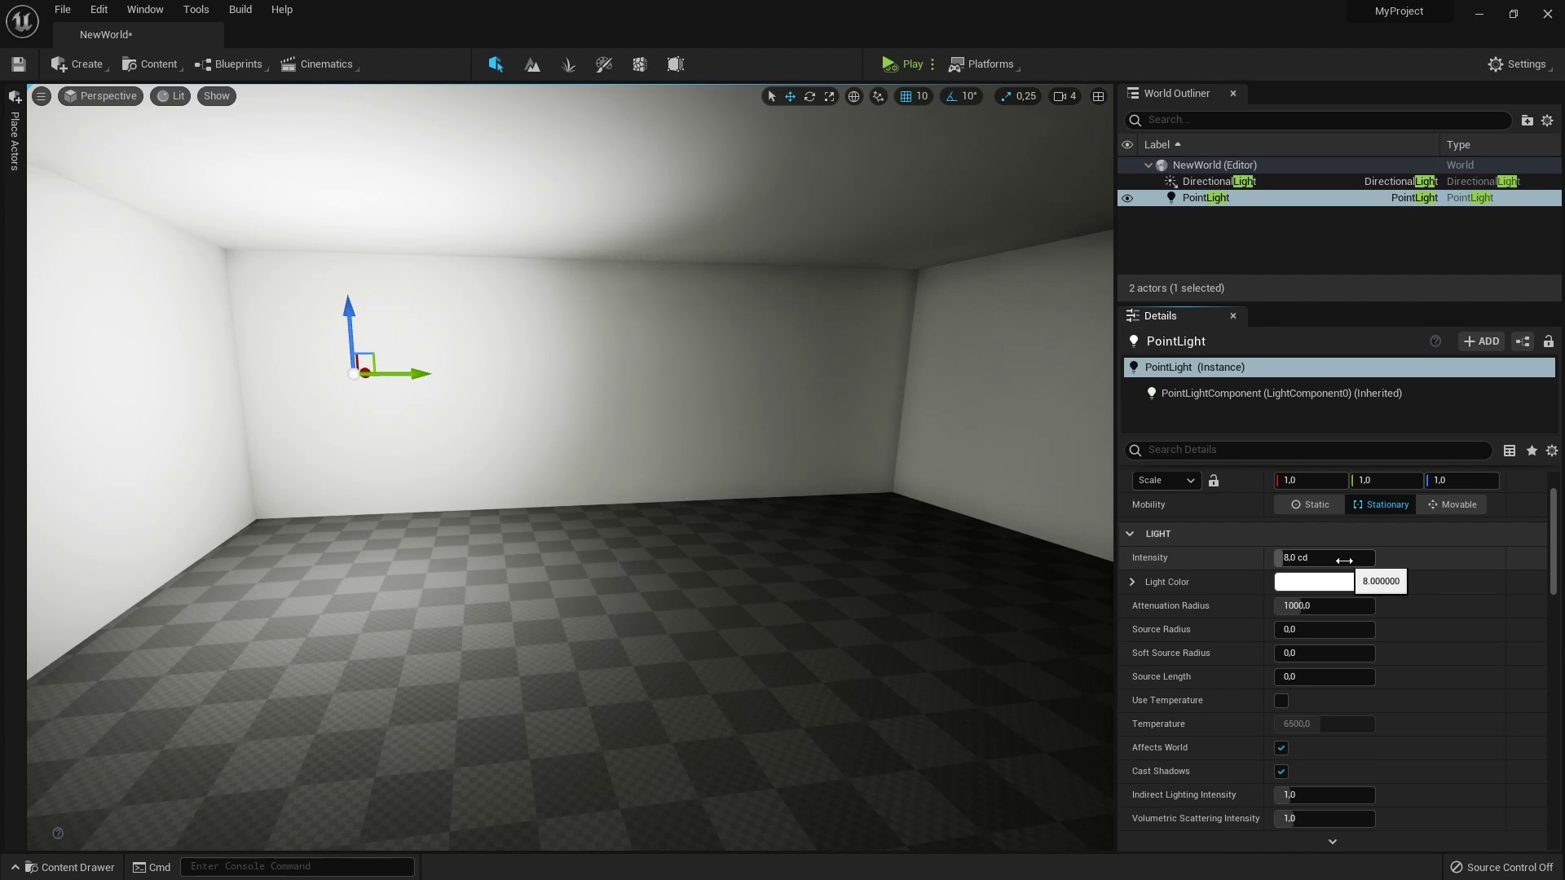
{"action": "mouse_move", "coordinate": [1343, 561]}
{"action": "left_mouse_down"}
{"action": "mouse_move", "coordinate": [1363, 561]}
{"action": "mouse_move", "coordinate": [1341, 564]}
{"action": "left_mouse_up"}
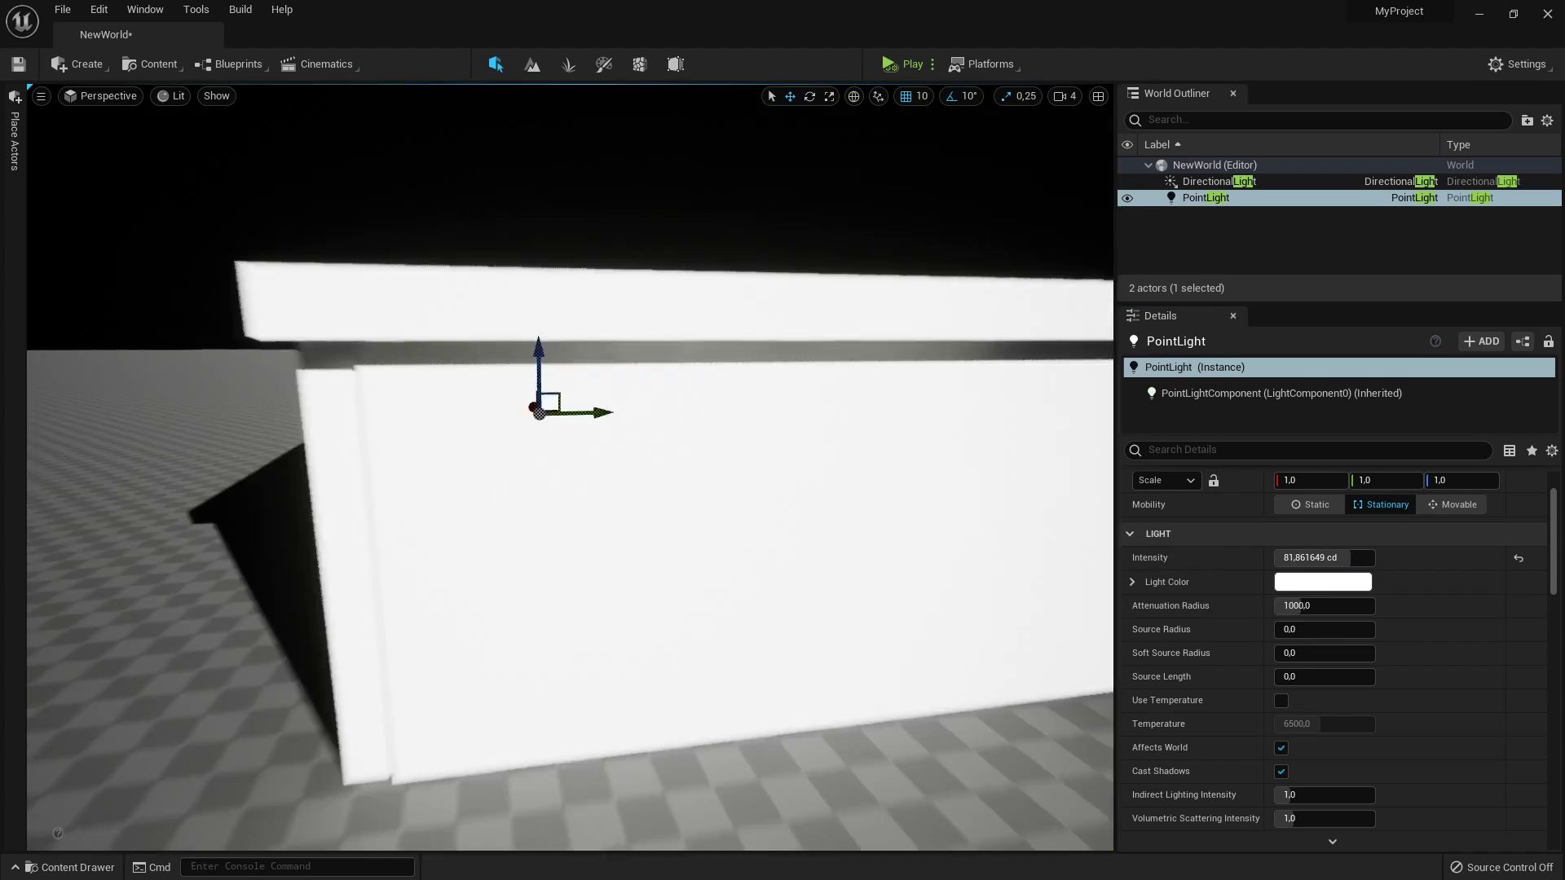
{"action": "right_click_drag", "start_coordinate": [699, 447], "coordinate": [628, 448]}
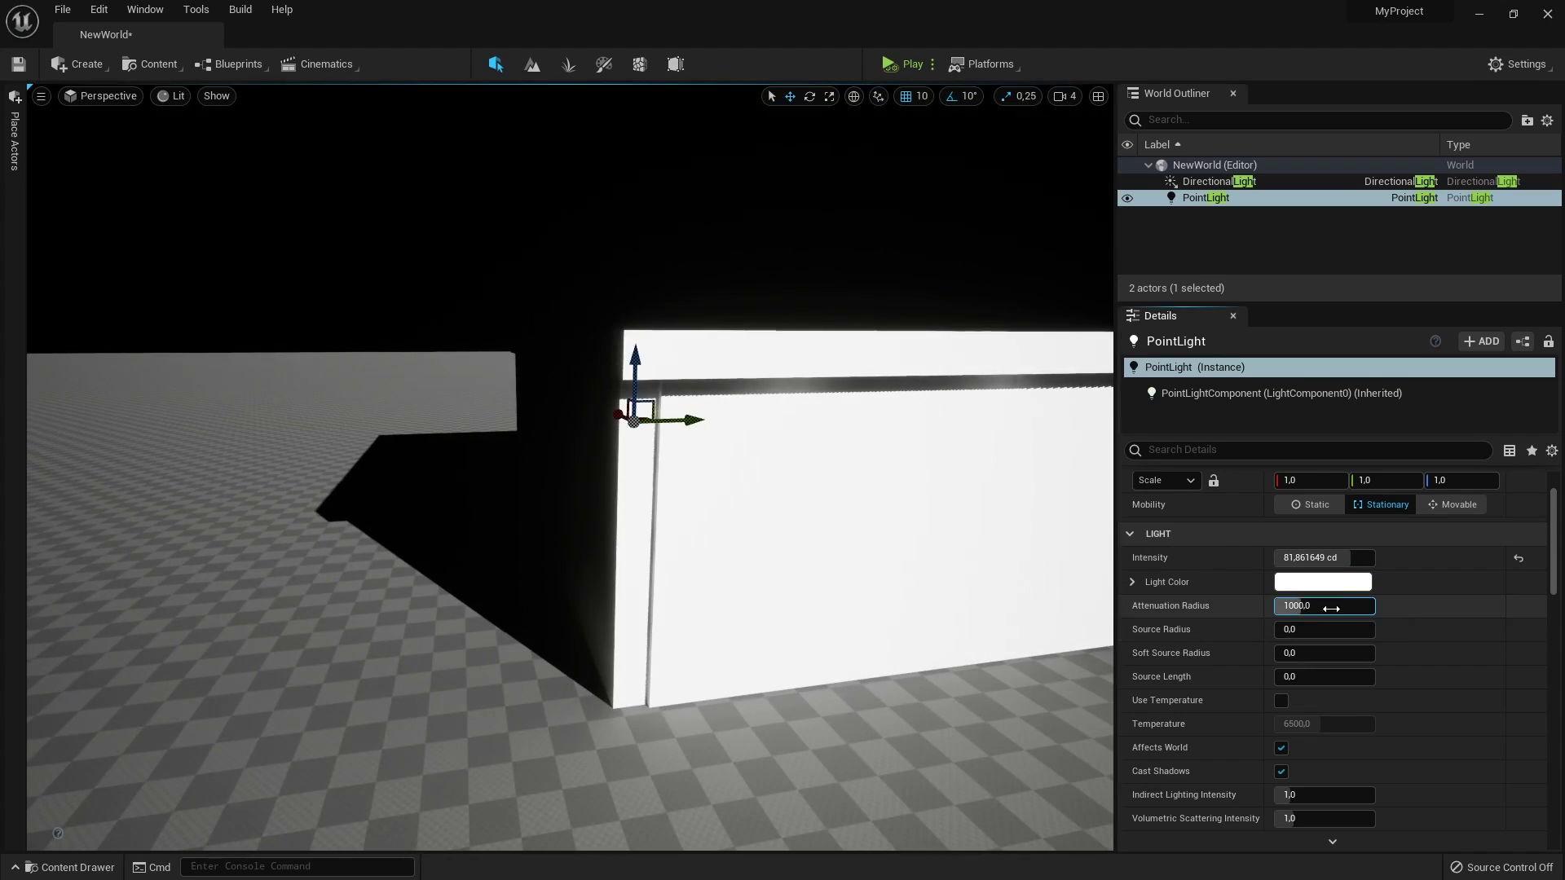
{"action": "left_click_drag", "start_coordinate": [1332, 610], "coordinate": [1353, 609]}
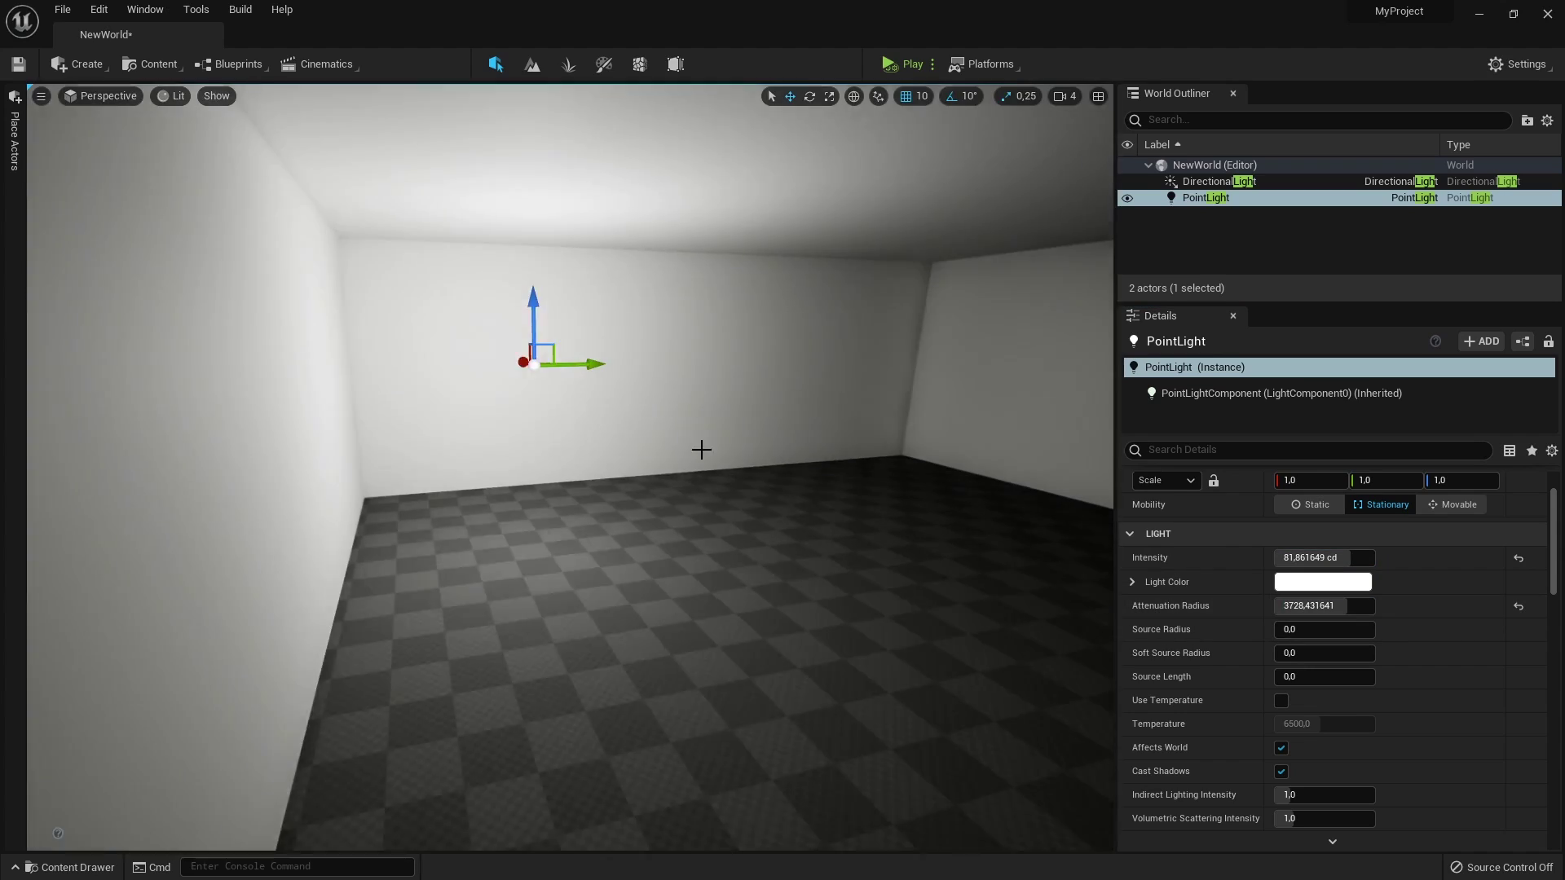
{"action": "right_click_drag", "start_coordinate": [698, 448], "coordinate": [791, 473]}
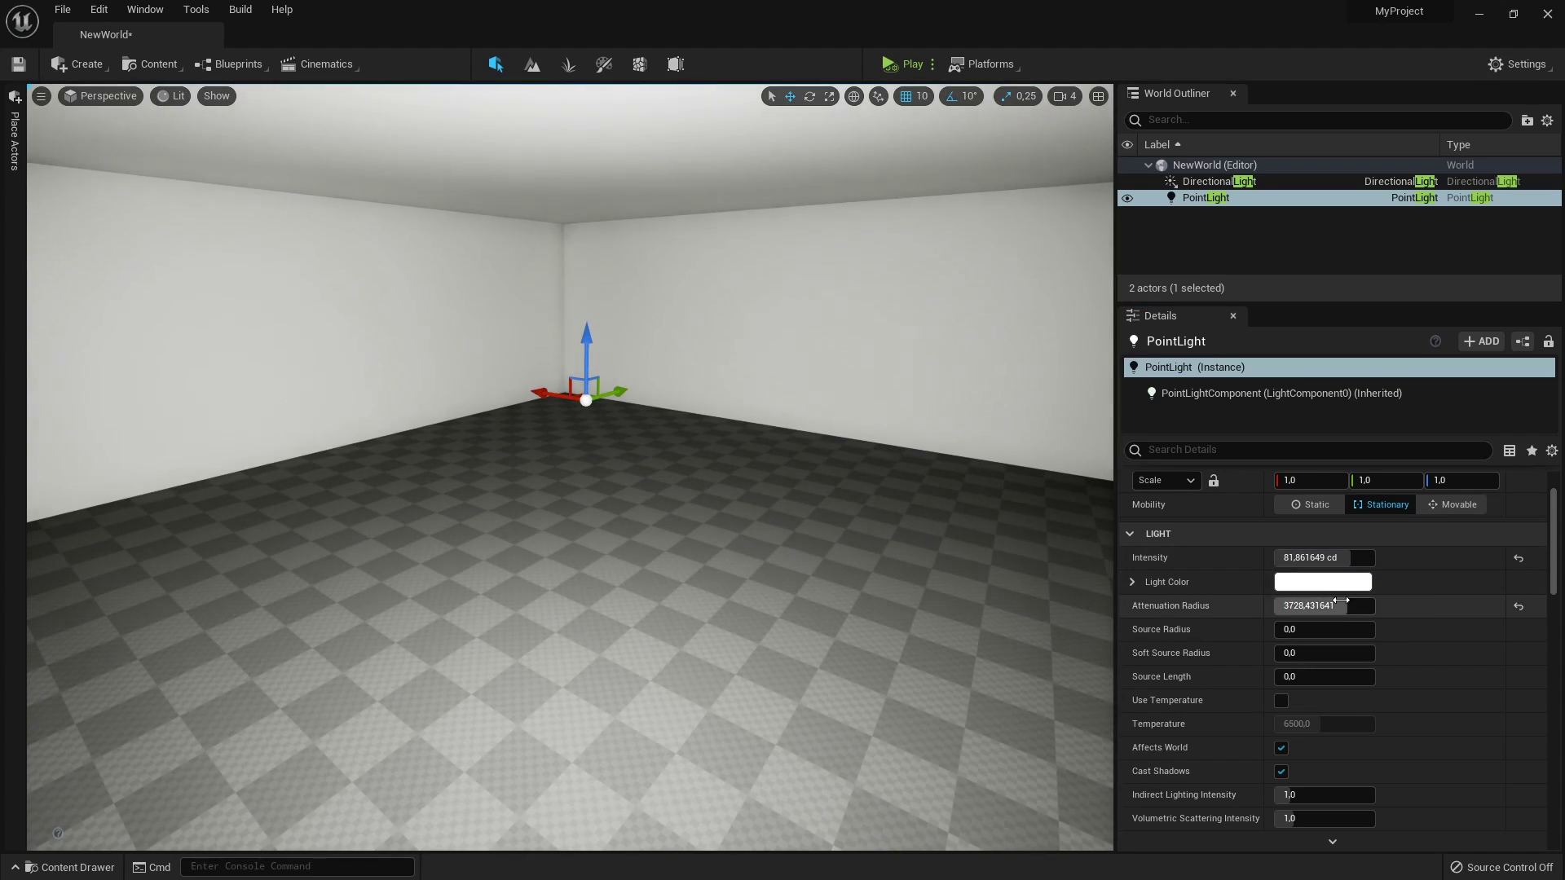
{"action": "left_click_drag", "start_coordinate": [1342, 605], "coordinate": [1325, 632]}
{"action": "left_click_drag", "start_coordinate": [1332, 608], "coordinate": [1374, 607]}
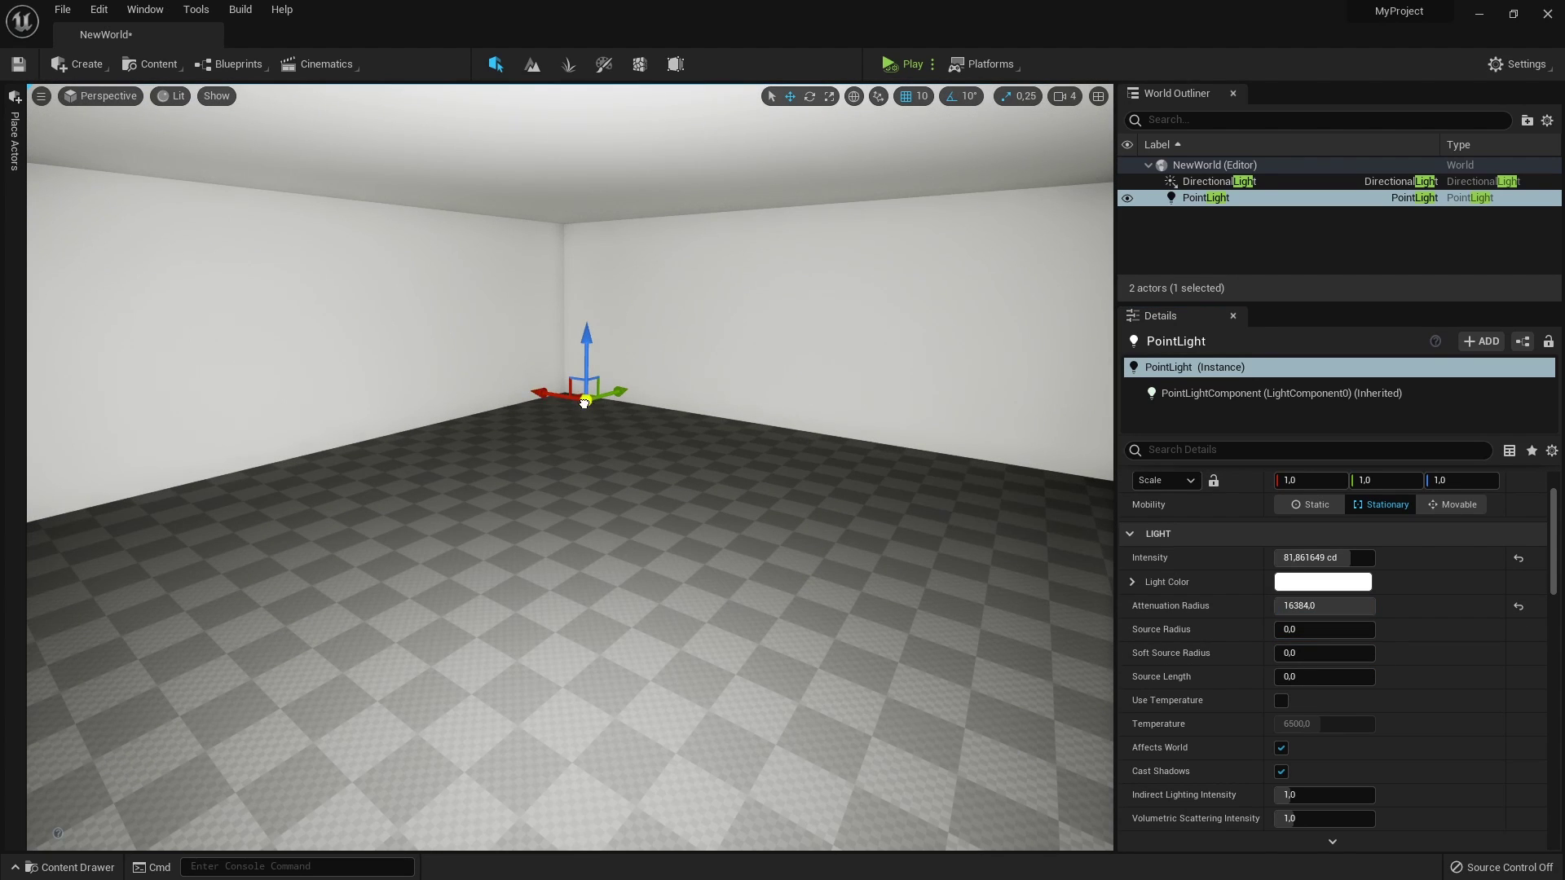
Delete the point light from the level
{"action": "left_click", "coordinate": [583, 403]}
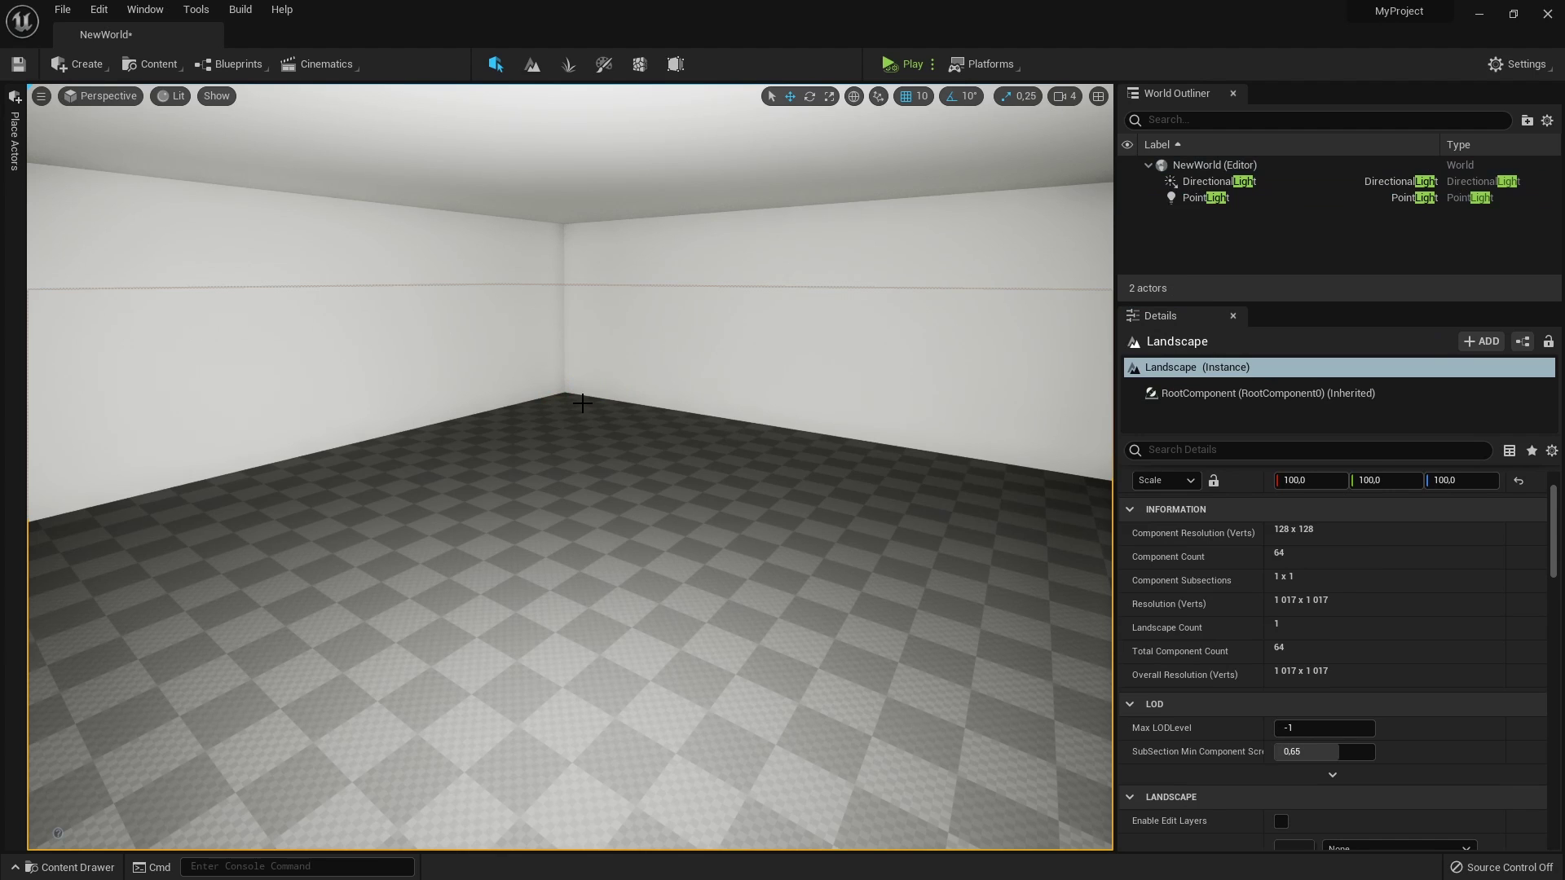
{"action": "left_click", "coordinate": [1205, 200]}
{"action": "key", "text": "Delete"}
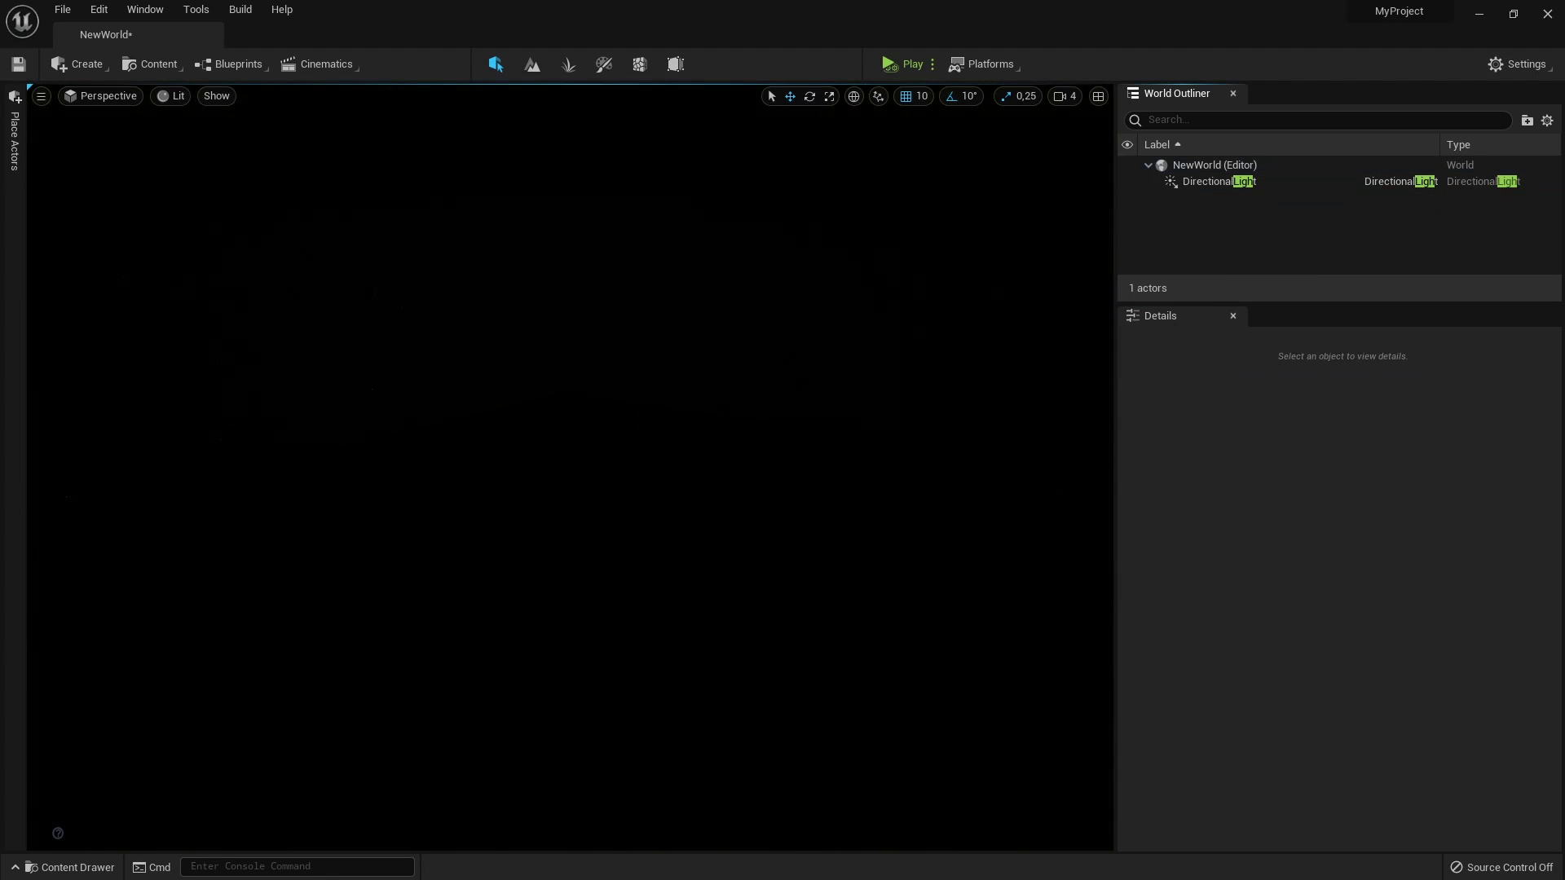
Place a spot light inside the building near the far corner and rotate it toward a side wall
{"action": "left_click", "coordinate": [16, 144]}
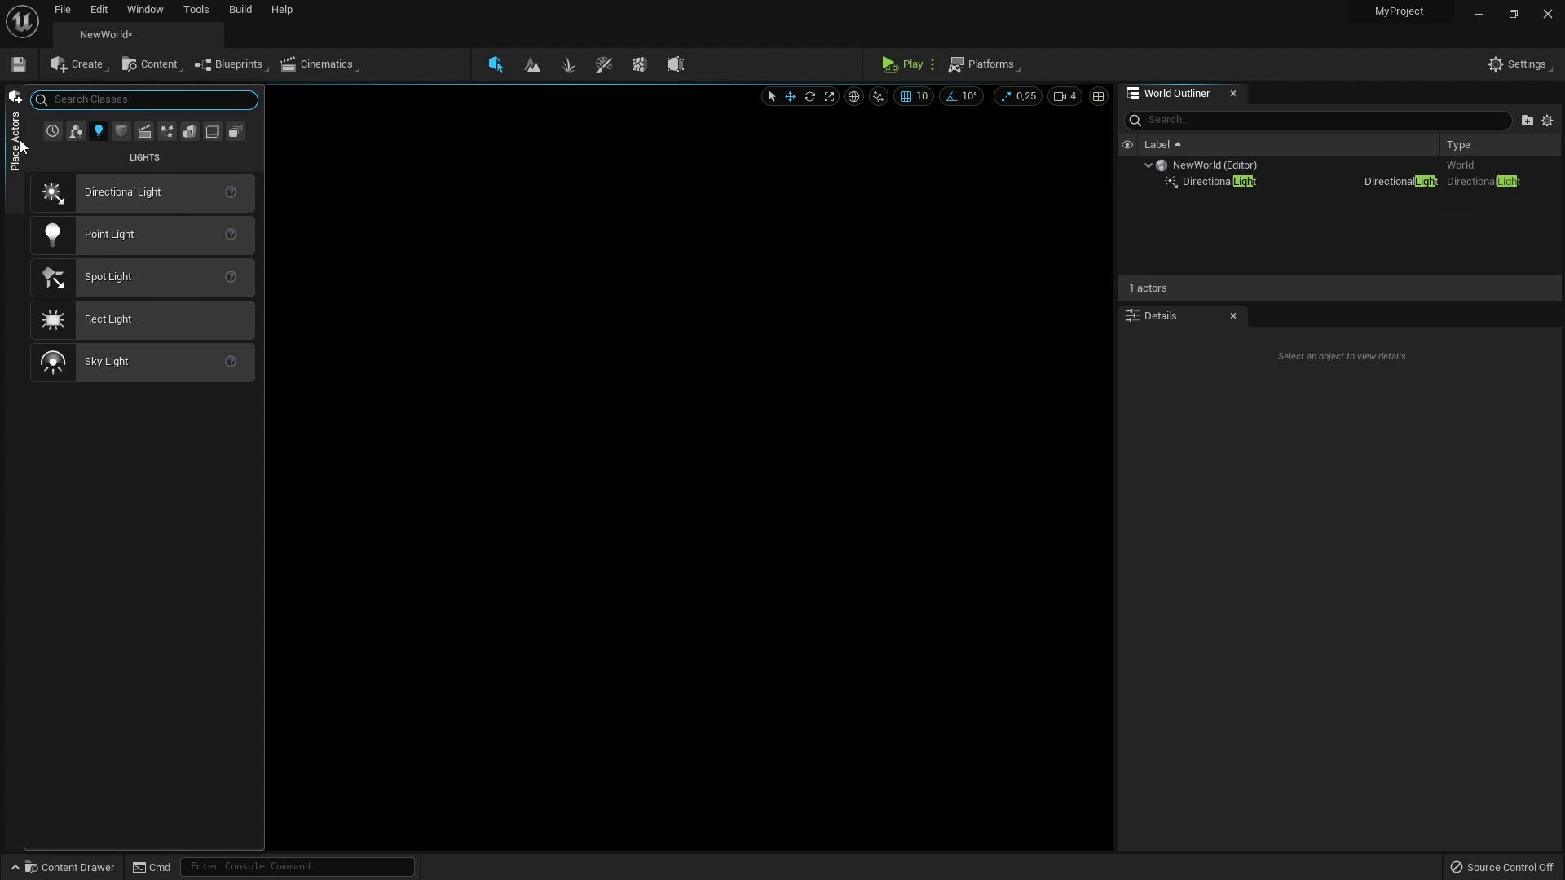
{"action": "left_click_drag", "start_coordinate": [122, 276], "coordinate": [583, 463]}
{"action": "key", "text": "e"}
{"action": "left_click_drag", "start_coordinate": [572, 360], "coordinate": [579, 256]}
{"action": "right_click_drag", "start_coordinate": [579, 257], "coordinate": [542, 239]}
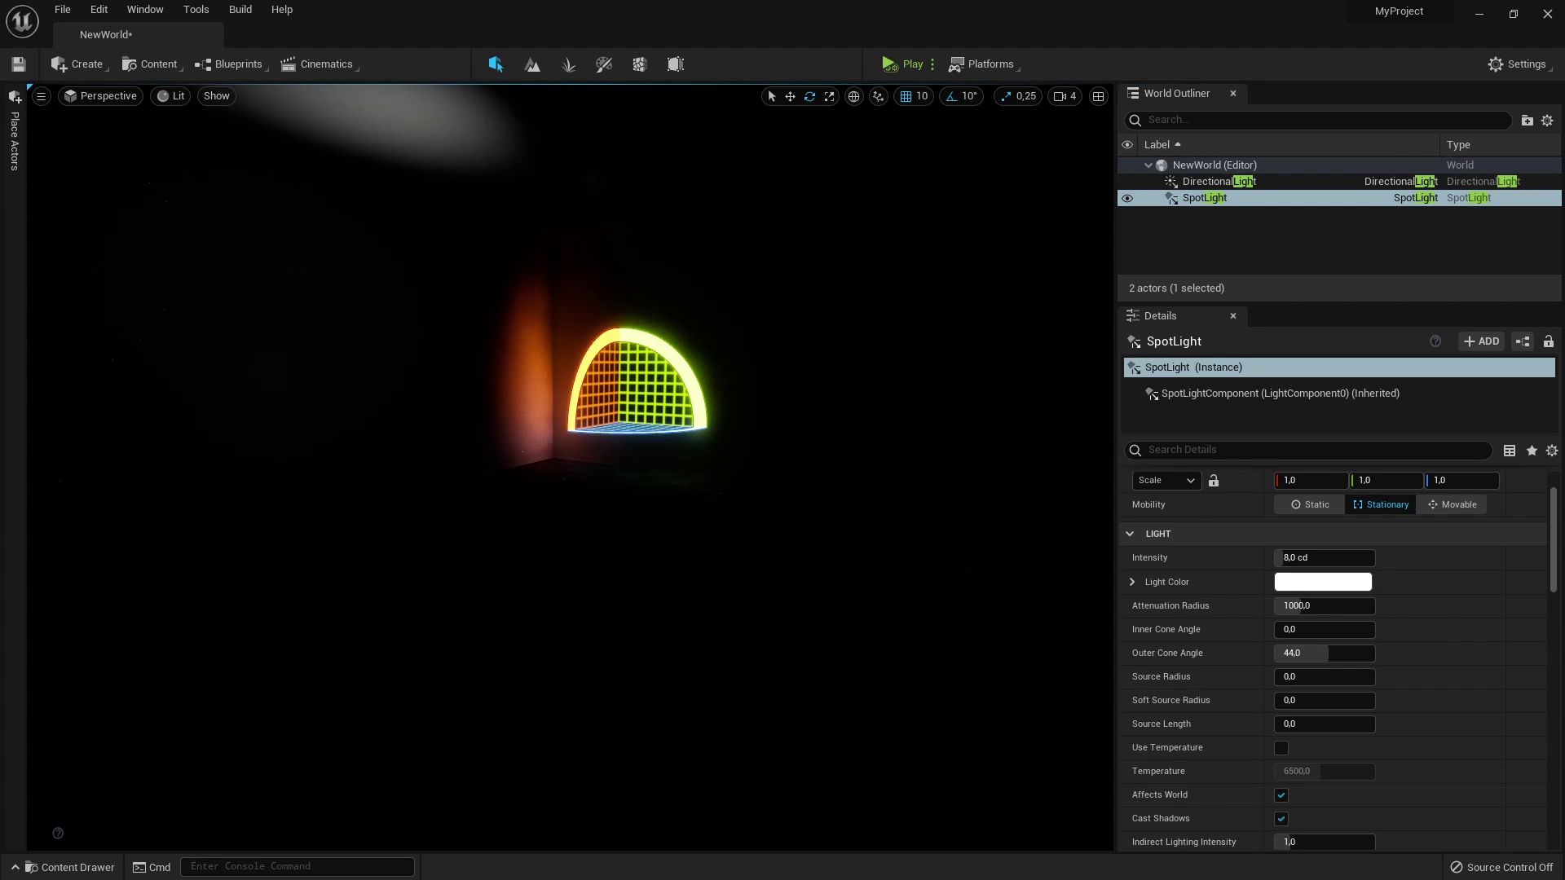
Extend the spot light's attenuation radius to about 10149 and examine the light cast on the wall
{"action": "left_click_drag", "start_coordinate": [1305, 605], "coordinate": [1451, 606]}
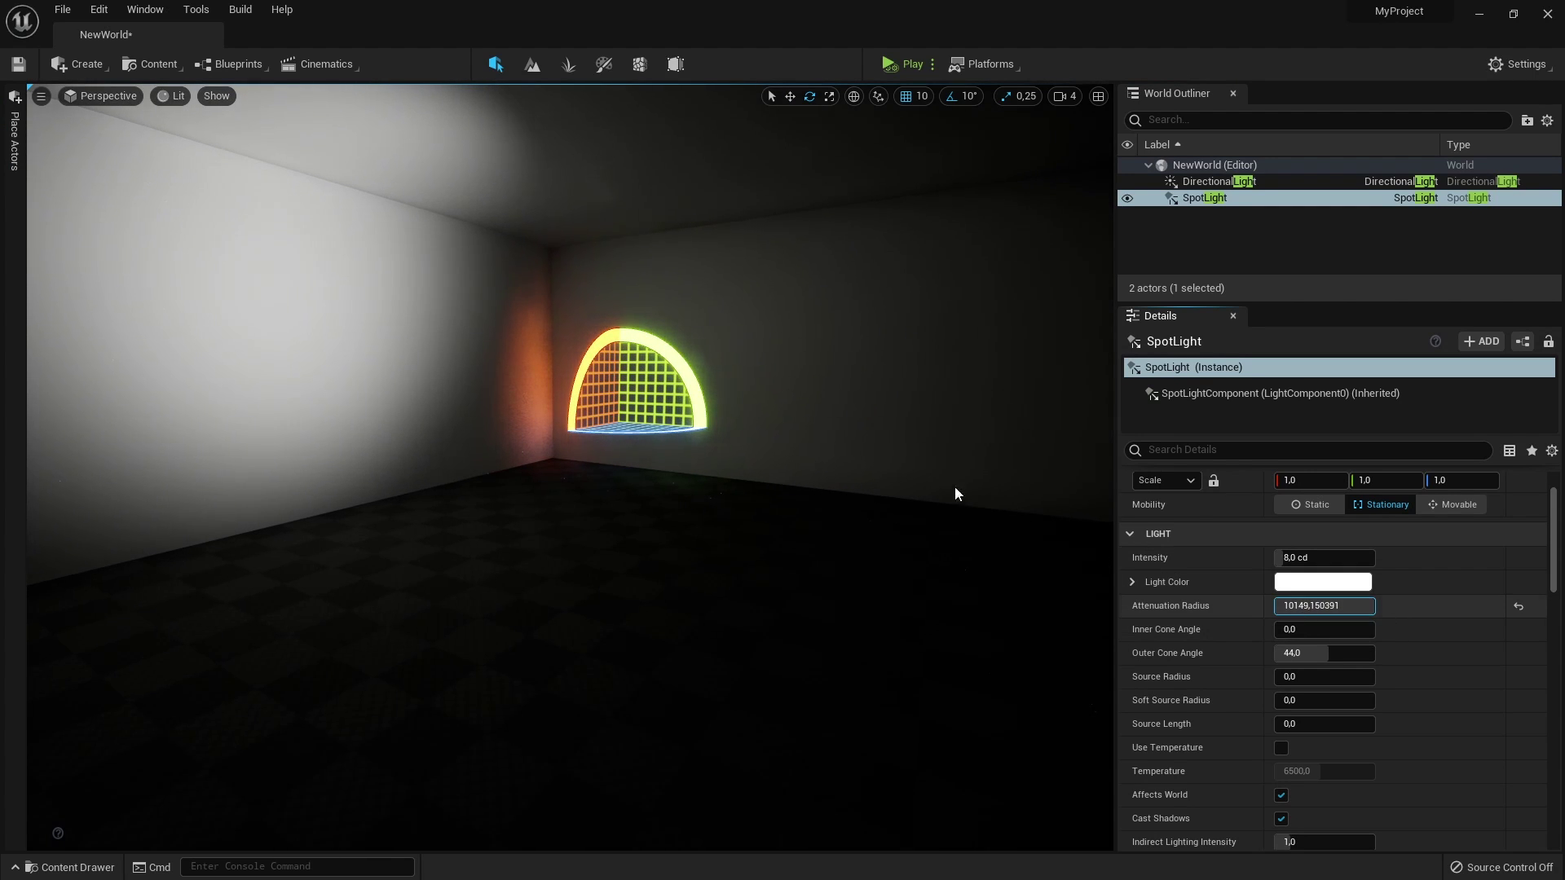
{"action": "left_click_drag", "start_coordinate": [680, 367], "coordinate": [711, 406]}
{"action": "mouse_move", "coordinate": [538, 418]}
{"action": "left_mouse_down"}
{"action": "mouse_move", "coordinate": [587, 510]}
{"action": "mouse_move", "coordinate": [617, 515]}
{"action": "mouse_move", "coordinate": [525, 421]}
{"action": "mouse_move", "coordinate": [570, 335]}
{"action": "mouse_move", "coordinate": [542, 437]}
{"action": "left_mouse_up"}
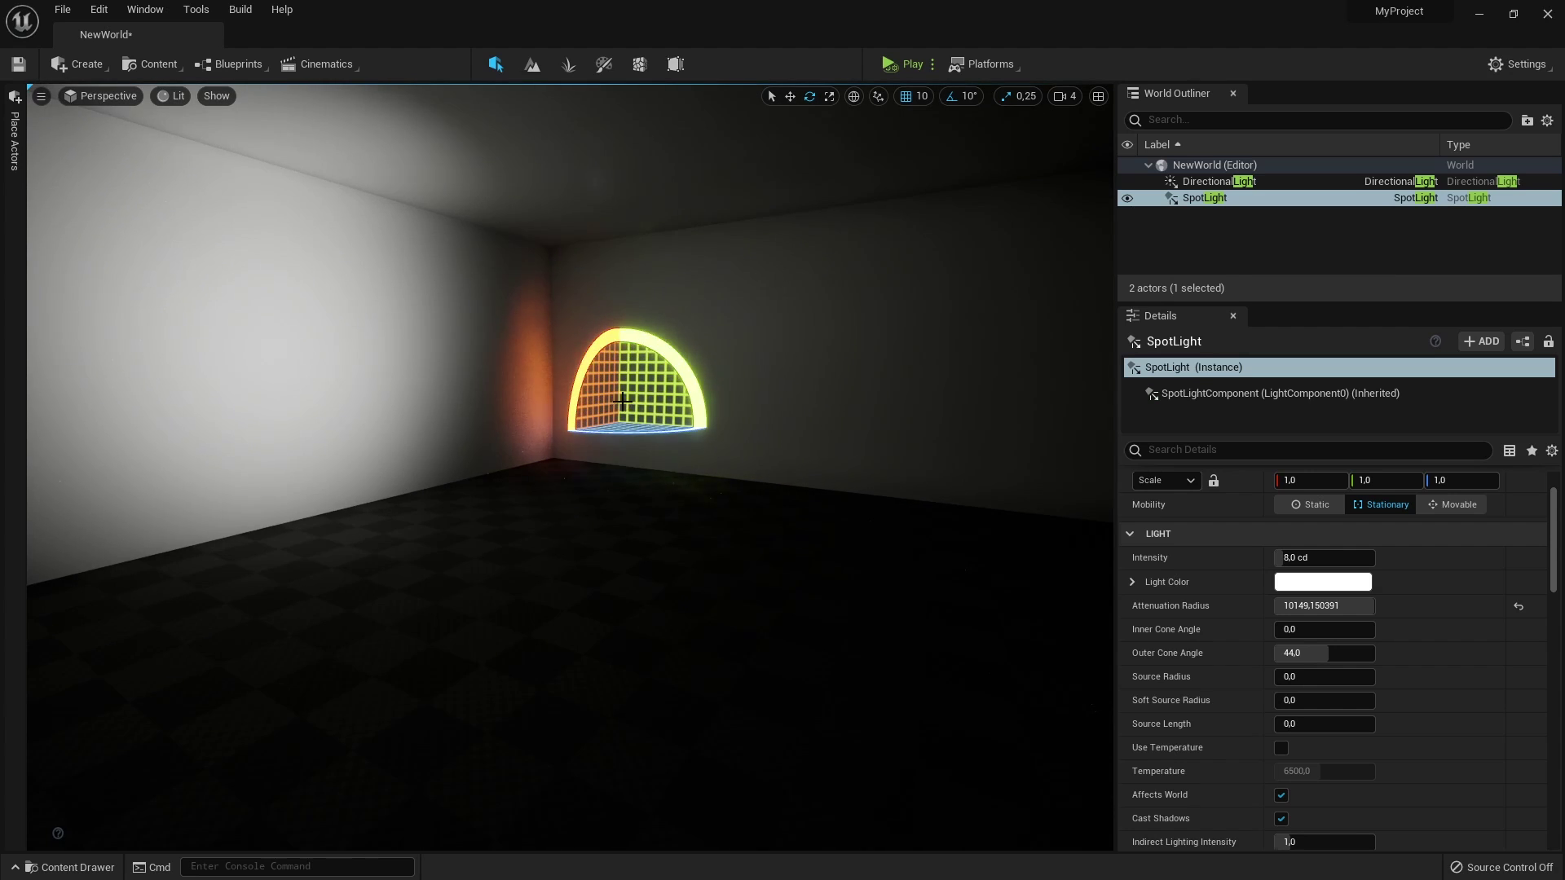
Replace the spot light with a rect light inside the building, then reposition and rotate it
{"action": "key", "text": "Delete"}
{"action": "left_click", "coordinate": [17, 140]}
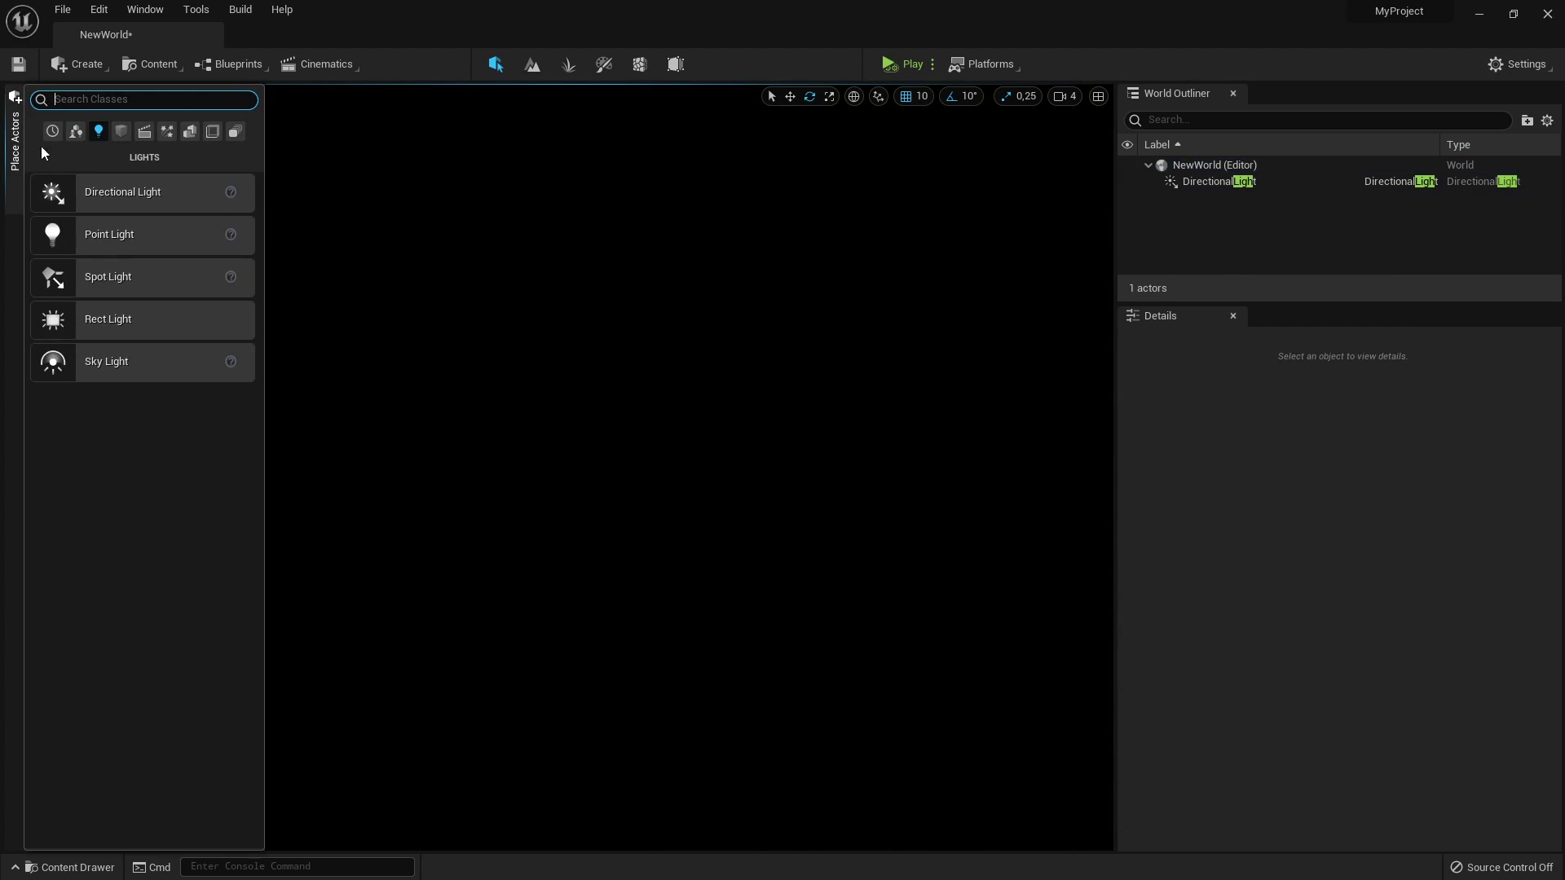
{"action": "left_click_drag", "start_coordinate": [170, 330], "coordinate": [581, 342]}
{"action": "key", "text": "w"}
{"action": "left_click_drag", "start_coordinate": [534, 401], "coordinate": [830, 497]}
{"action": "key", "text": "e"}
{"action": "right_click_drag", "start_coordinate": [750, 456], "coordinate": [938, 456]}
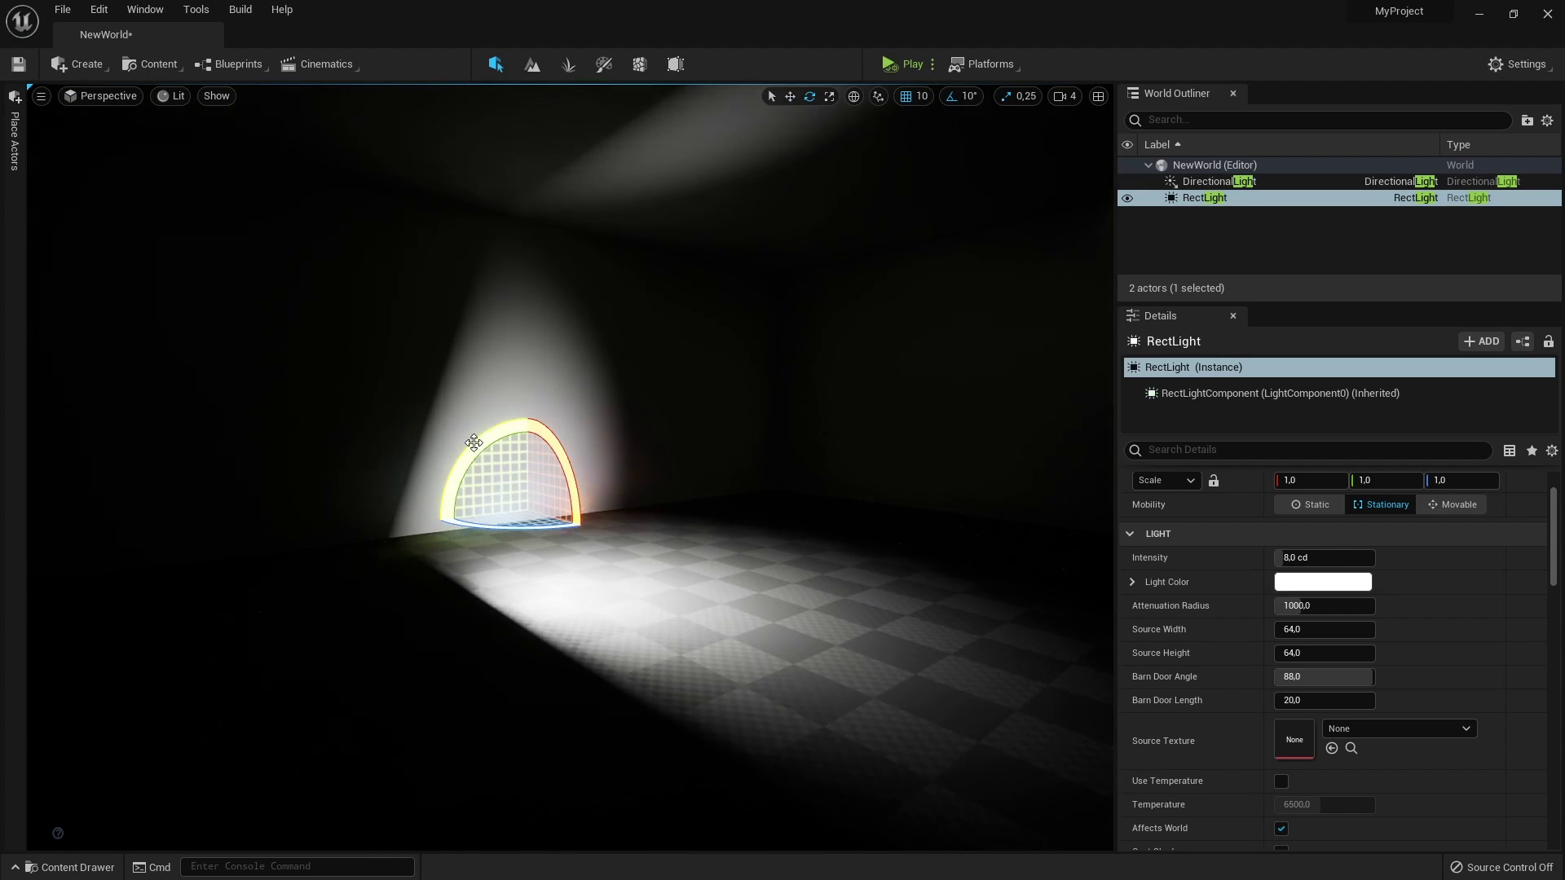
Raise the rect light toward the ceiling at a height of 630 and rotate it to shine straight down
{"action": "left_click_drag", "start_coordinate": [474, 445], "coordinate": [525, 210]}
{"action": "key", "text": "w"}
{"action": "key", "text": "e"}
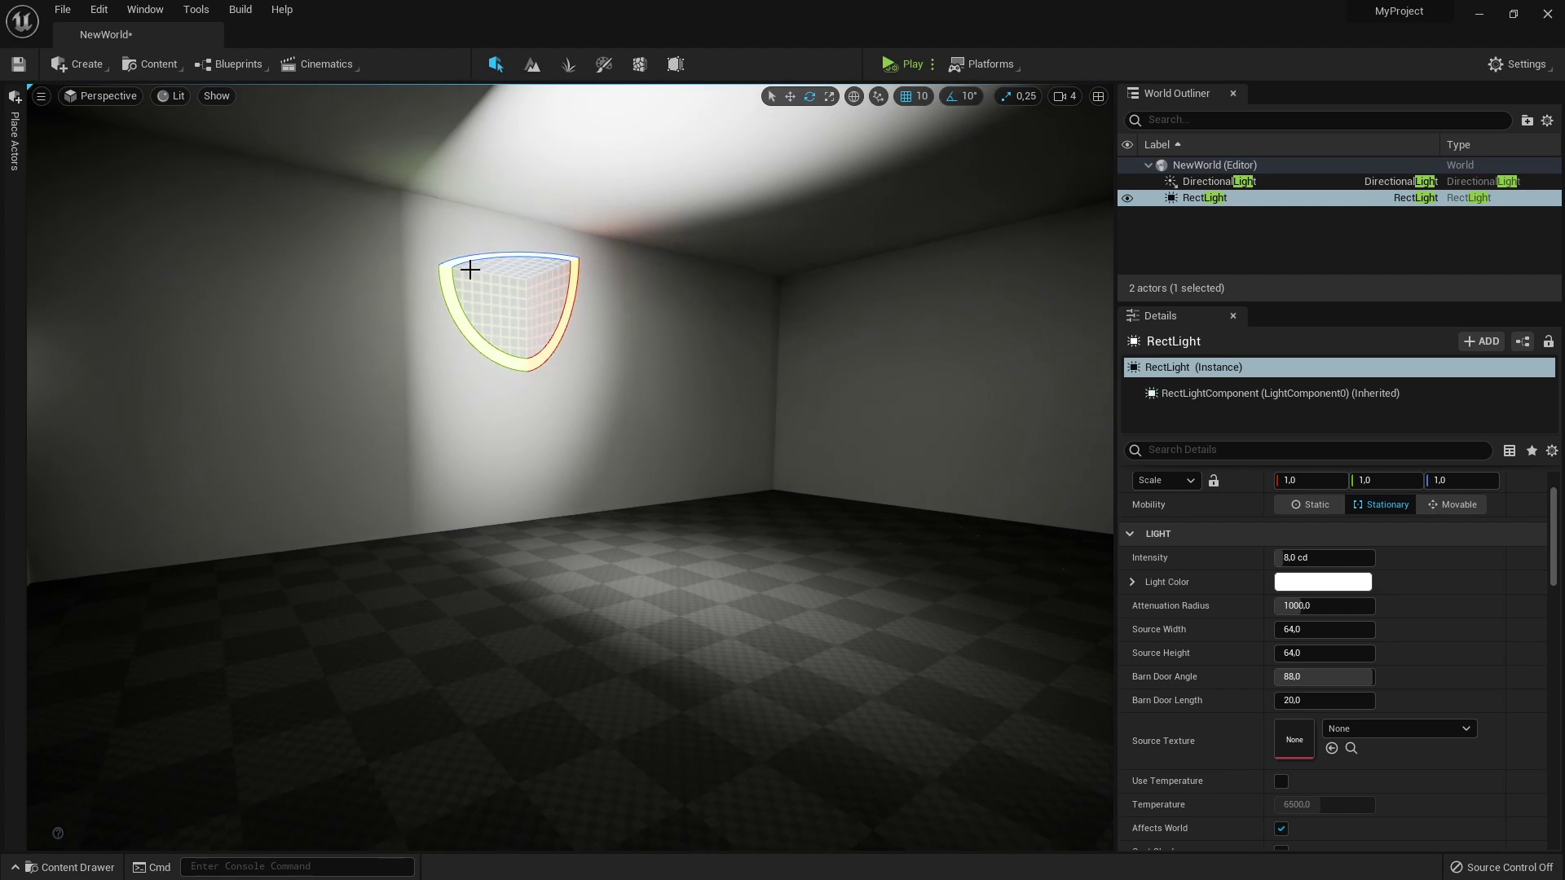
{"action": "left_click_drag", "start_coordinate": [468, 272], "coordinate": [506, 204]}
{"action": "right_click_drag", "start_coordinate": [522, 326], "coordinate": [379, 319]}
Deselect the rect light to check the illuminated corner, and delete the light
{"action": "key", "text": "Escape"}
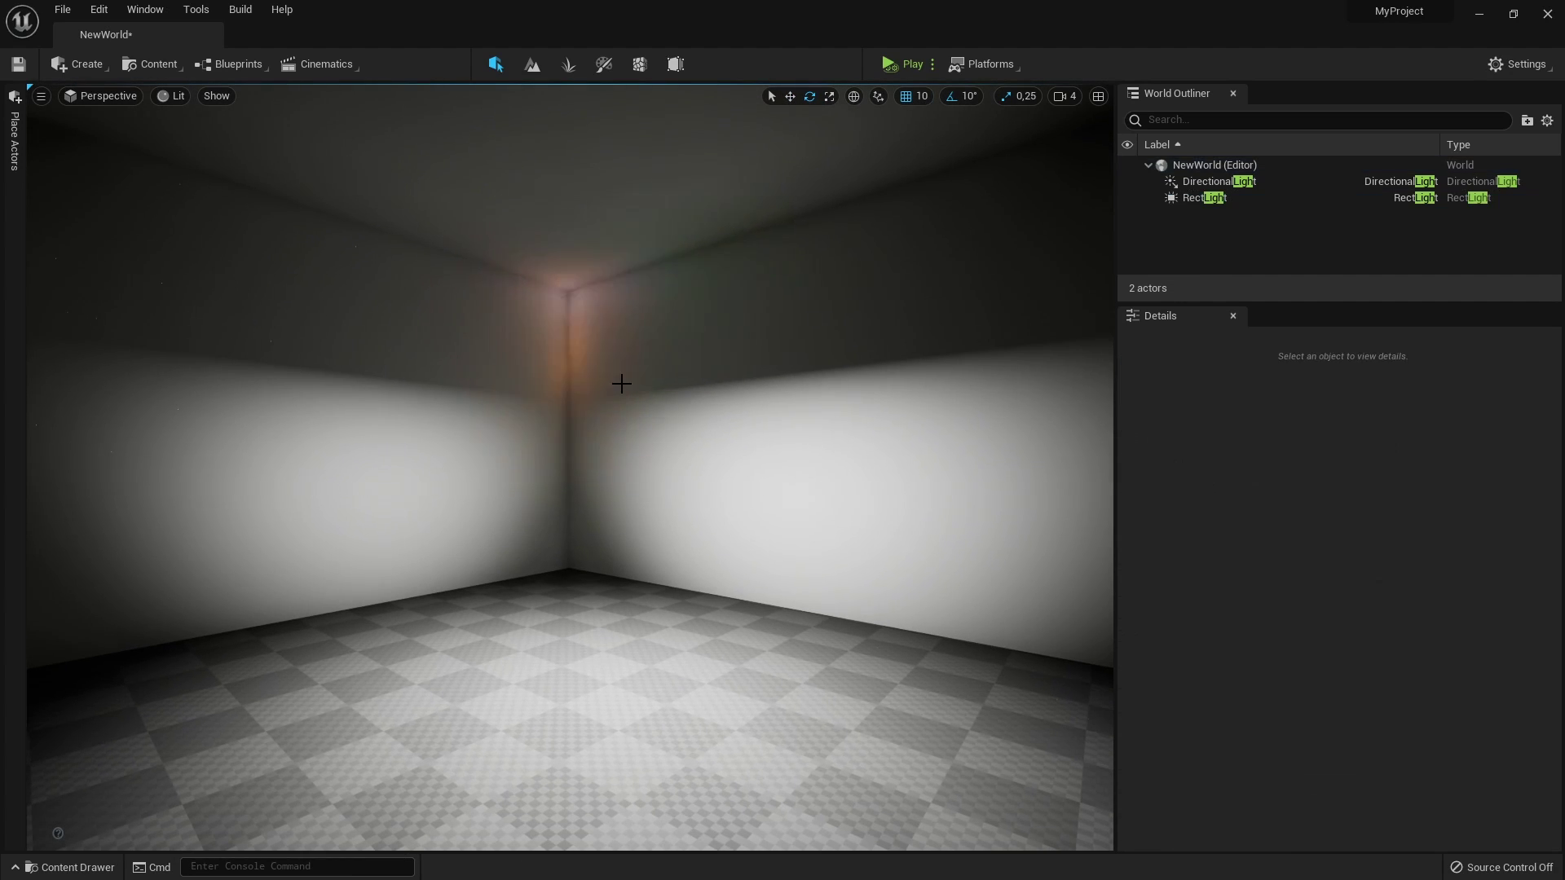
{"action": "left_click", "coordinate": [1199, 198]}
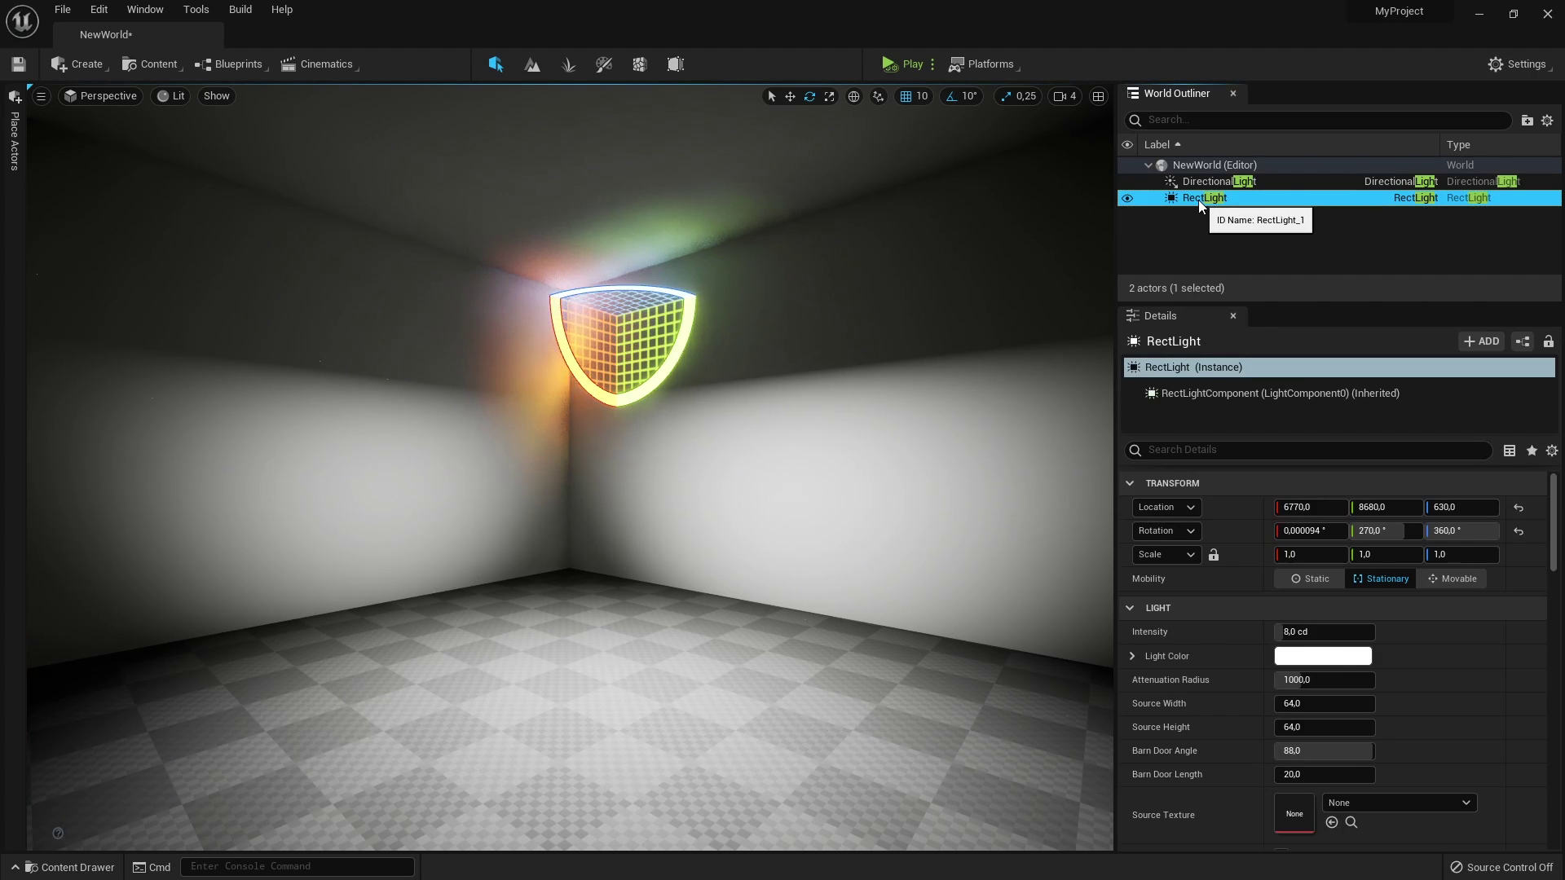
{"action": "key", "text": "Delete"}
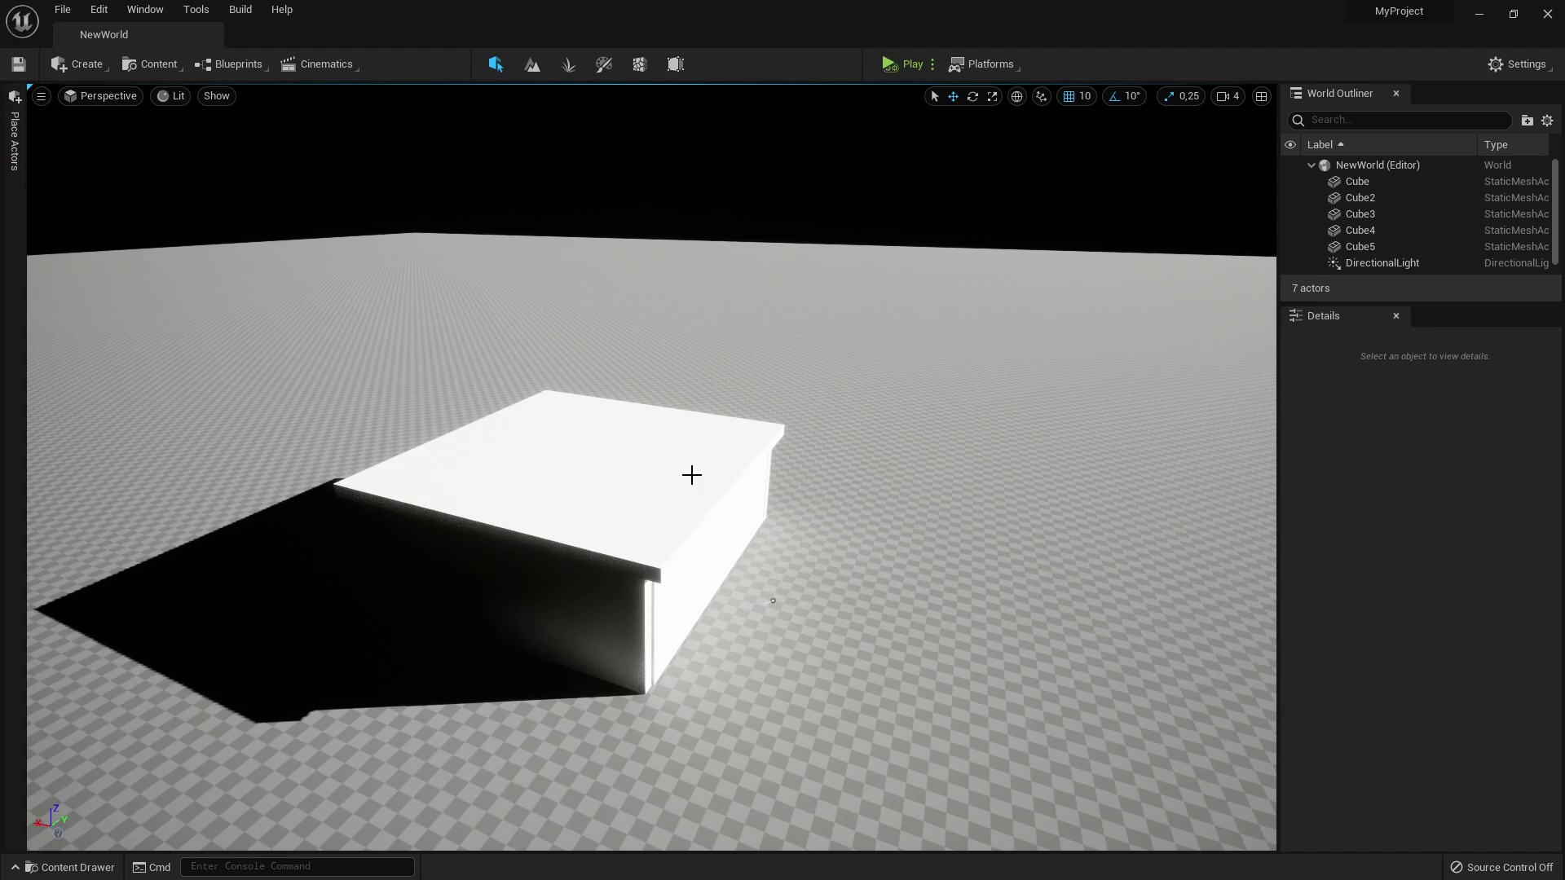
Search the placeable actors for "sky", add BP_Sky_Sphere to the level, and delete the directional light
{"action": "left_click", "coordinate": [14, 139]}
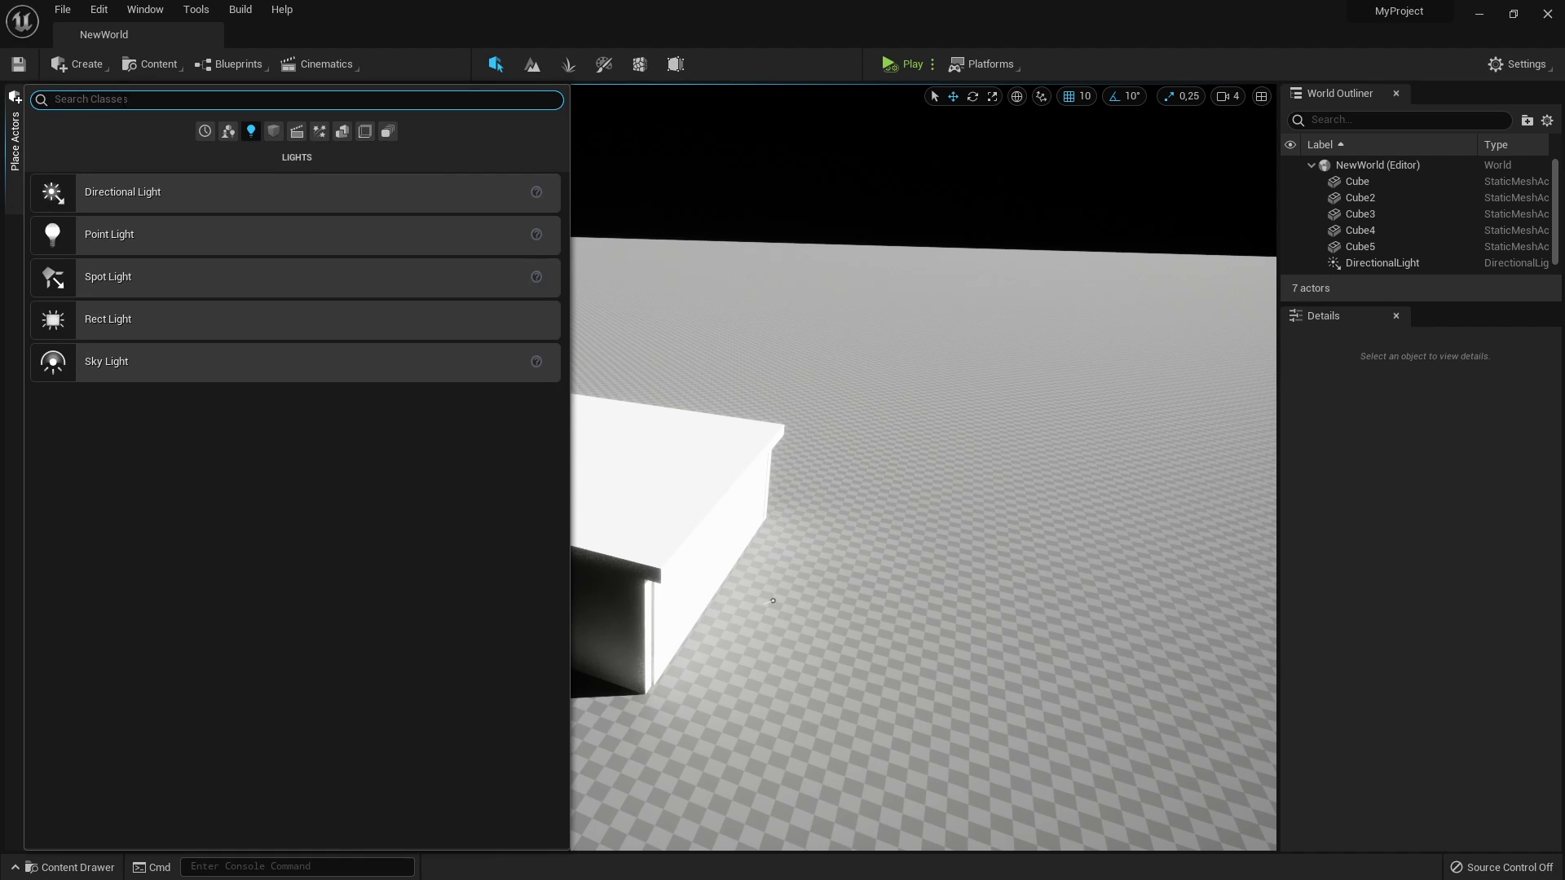
{"action": "type", "text": "sky"}
{"action": "left_click_drag", "start_coordinate": [135, 198], "coordinate": [721, 259]}
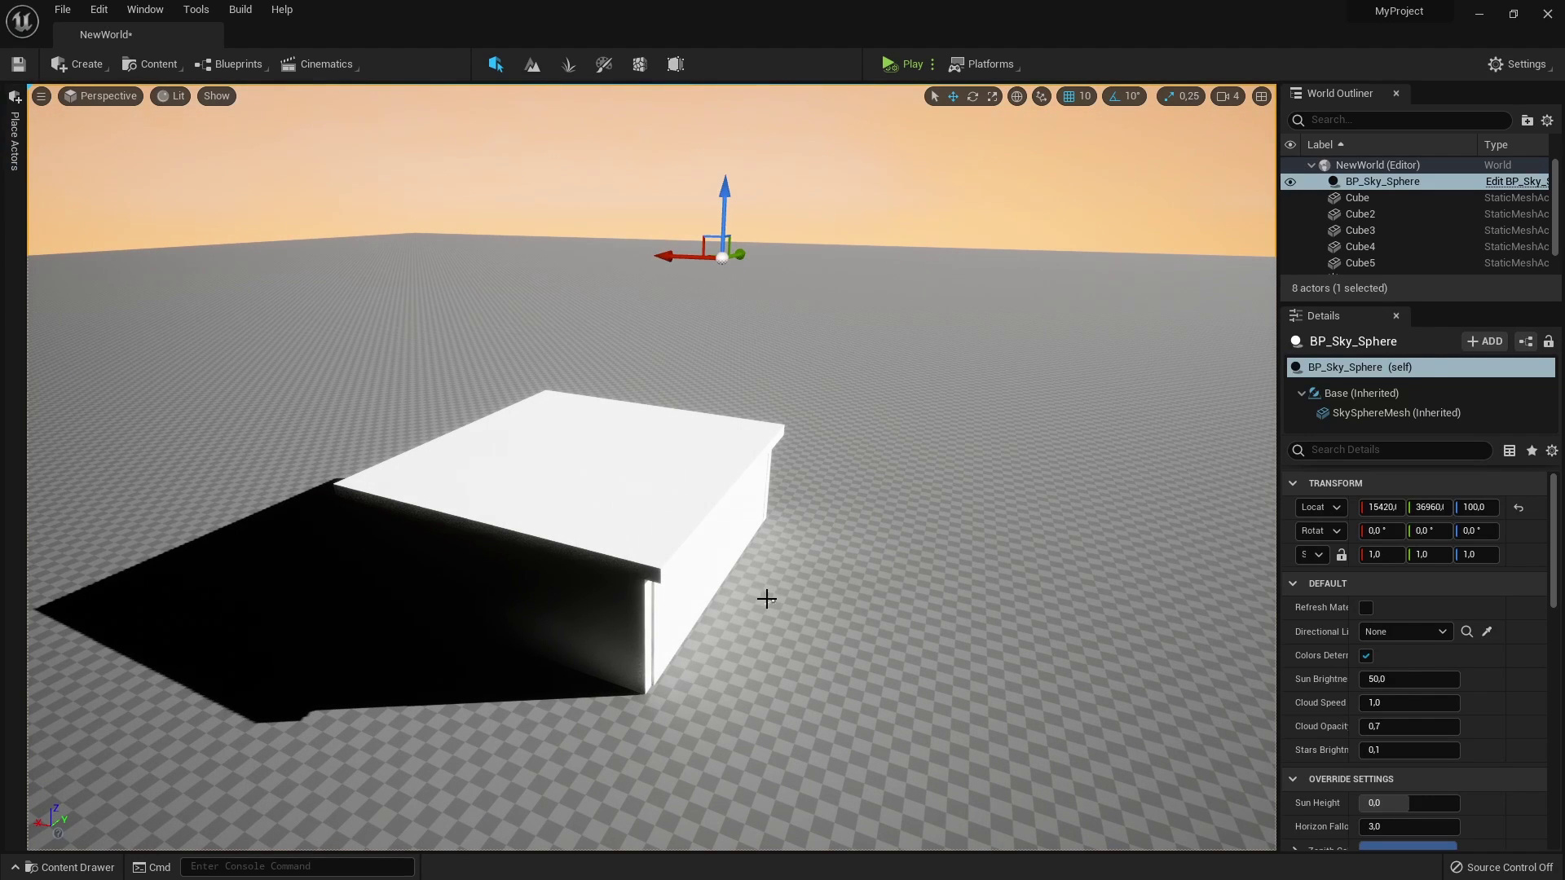
{"action": "left_click", "coordinate": [775, 601]}
{"action": "key", "text": "Delete"}
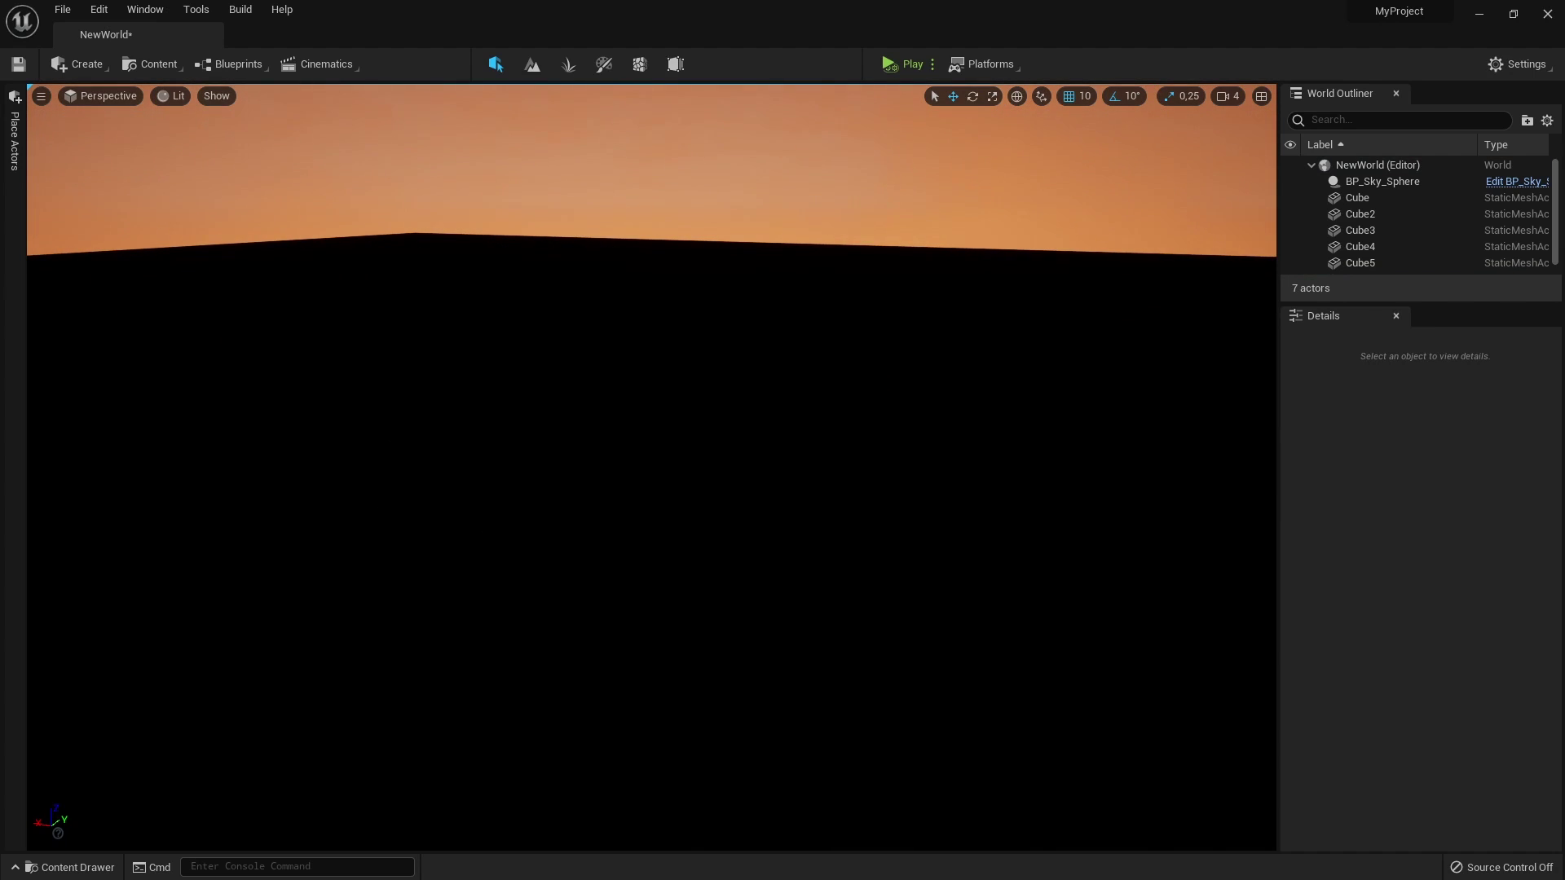
Place a sky light on the ground beside the building
{"action": "left_click", "coordinate": [20, 147]}
{"action": "key", "text": "BackSpace"}
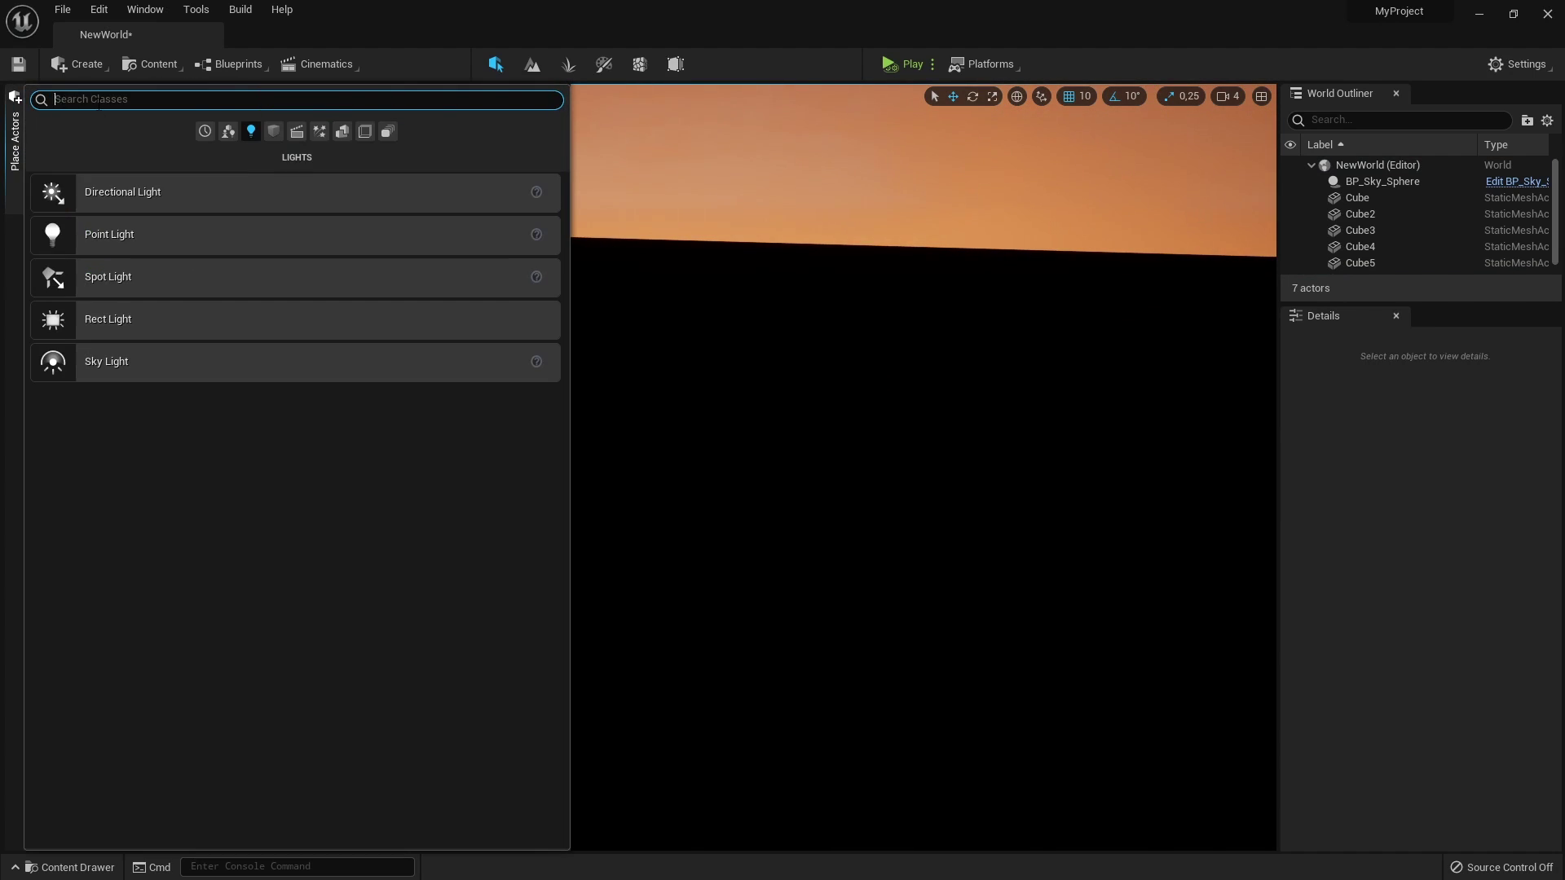
{"action": "left_click_drag", "start_coordinate": [206, 358], "coordinate": [913, 603]}
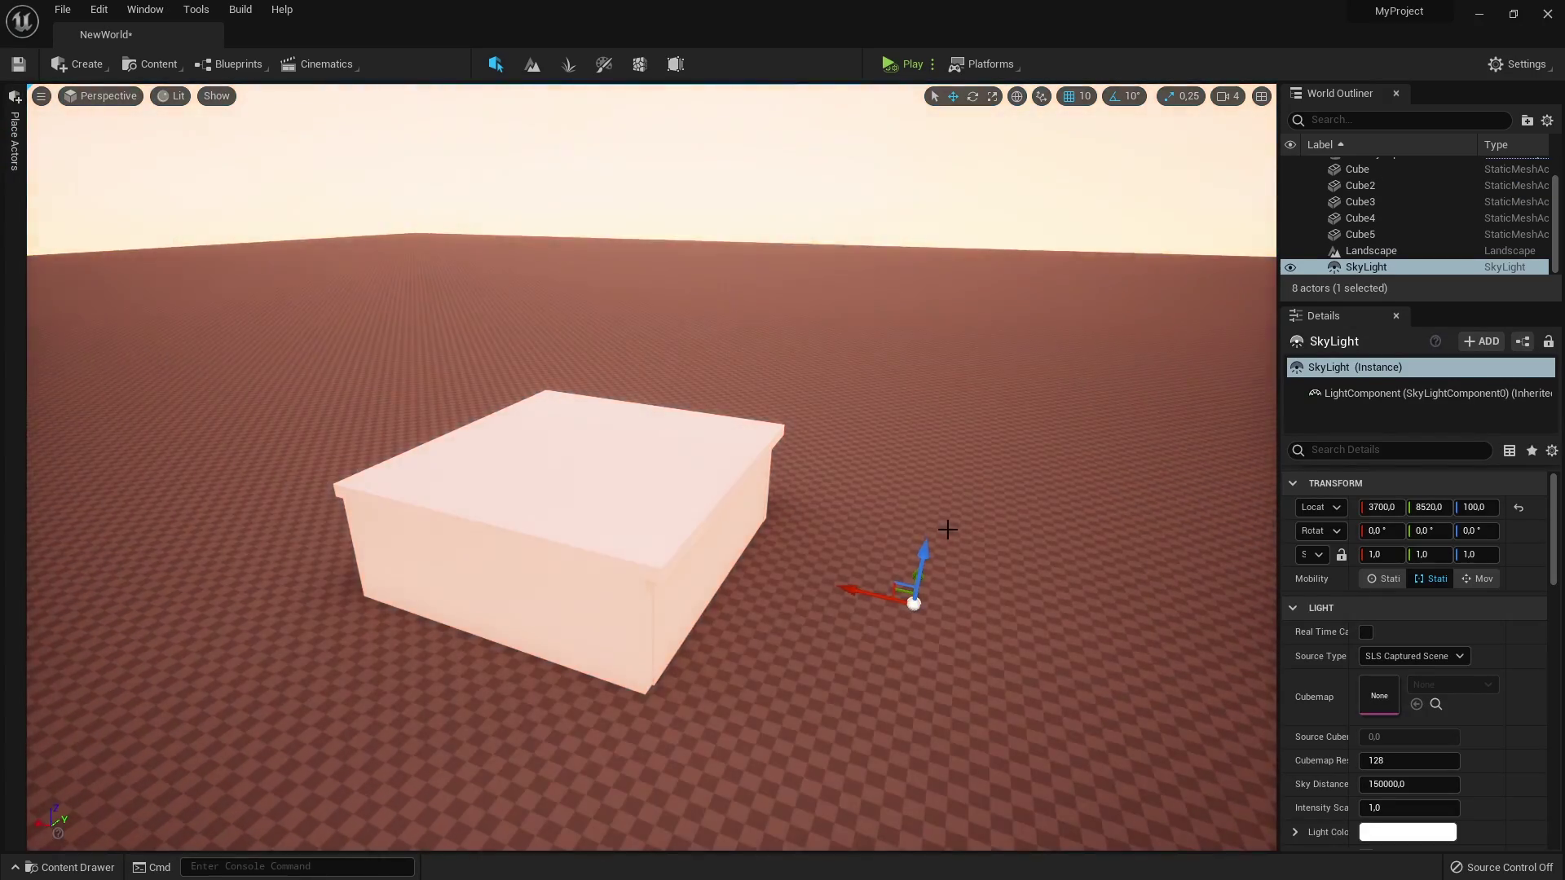
Slide the front wall open to a Y location of 8610 and view the incoming sky light from inside
{"action": "key", "text": "a"}
{"action": "right_click_drag", "start_coordinate": [948, 530], "coordinate": [1268, 522]}
{"action": "key", "text": "w"}
{"action": "left_click", "coordinate": [810, 480]}
{"action": "left_click_drag", "start_coordinate": [867, 441], "coordinate": [1014, 441]}
{"action": "left_click_drag", "start_coordinate": [923, 463], "coordinate": [868, 477]}
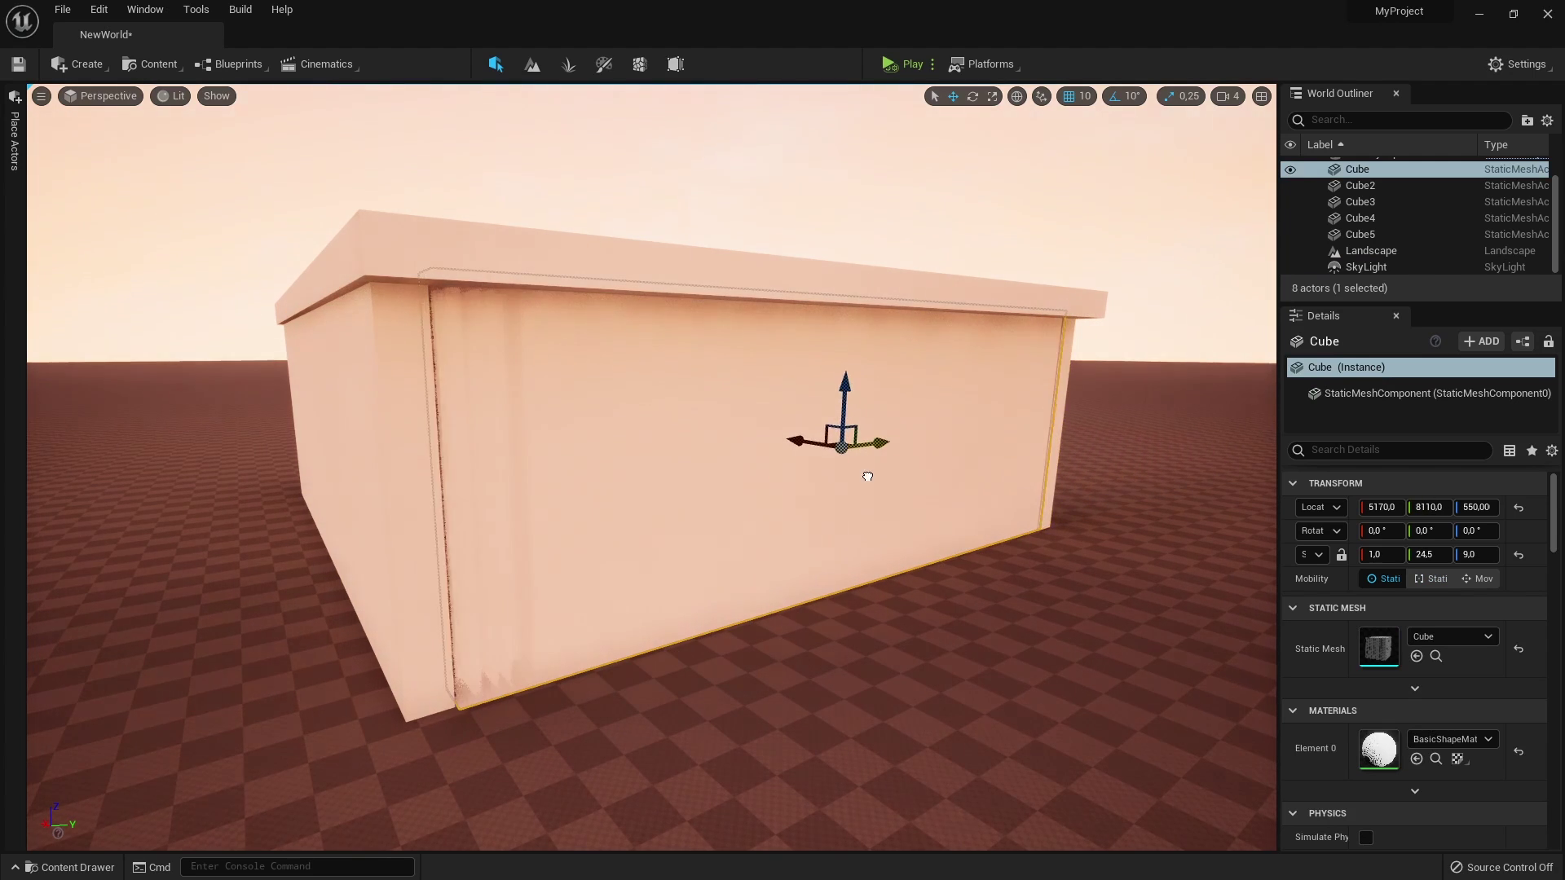
{"action": "key", "text": "w"}
{"action": "right_click_drag", "start_coordinate": [863, 476], "coordinate": [1251, 479]}
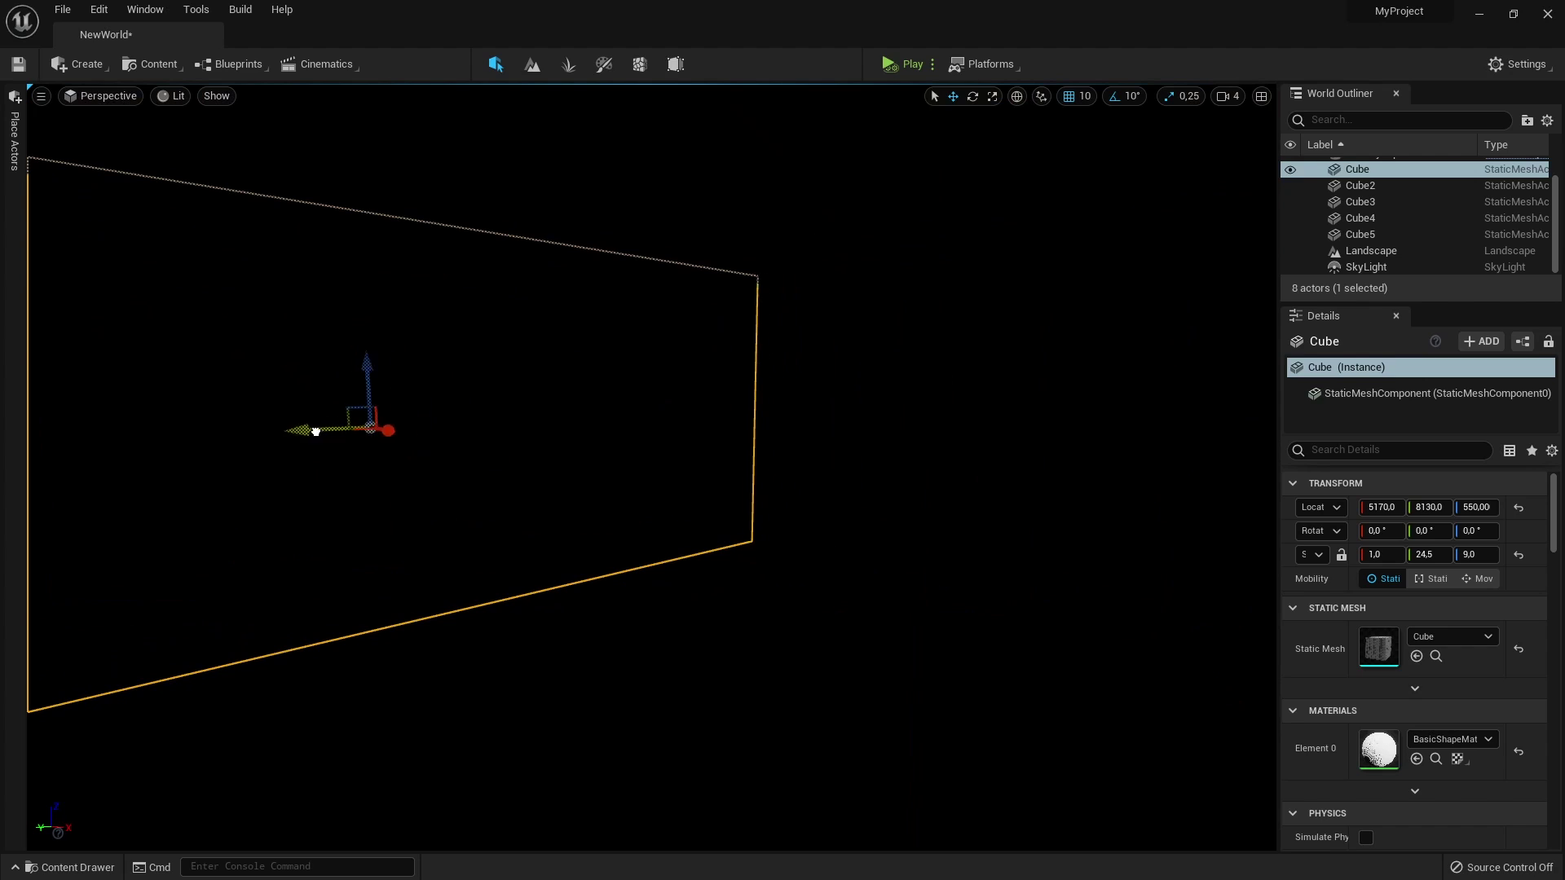
{"action": "left_click_drag", "start_coordinate": [316, 431], "coordinate": [77, 437]}
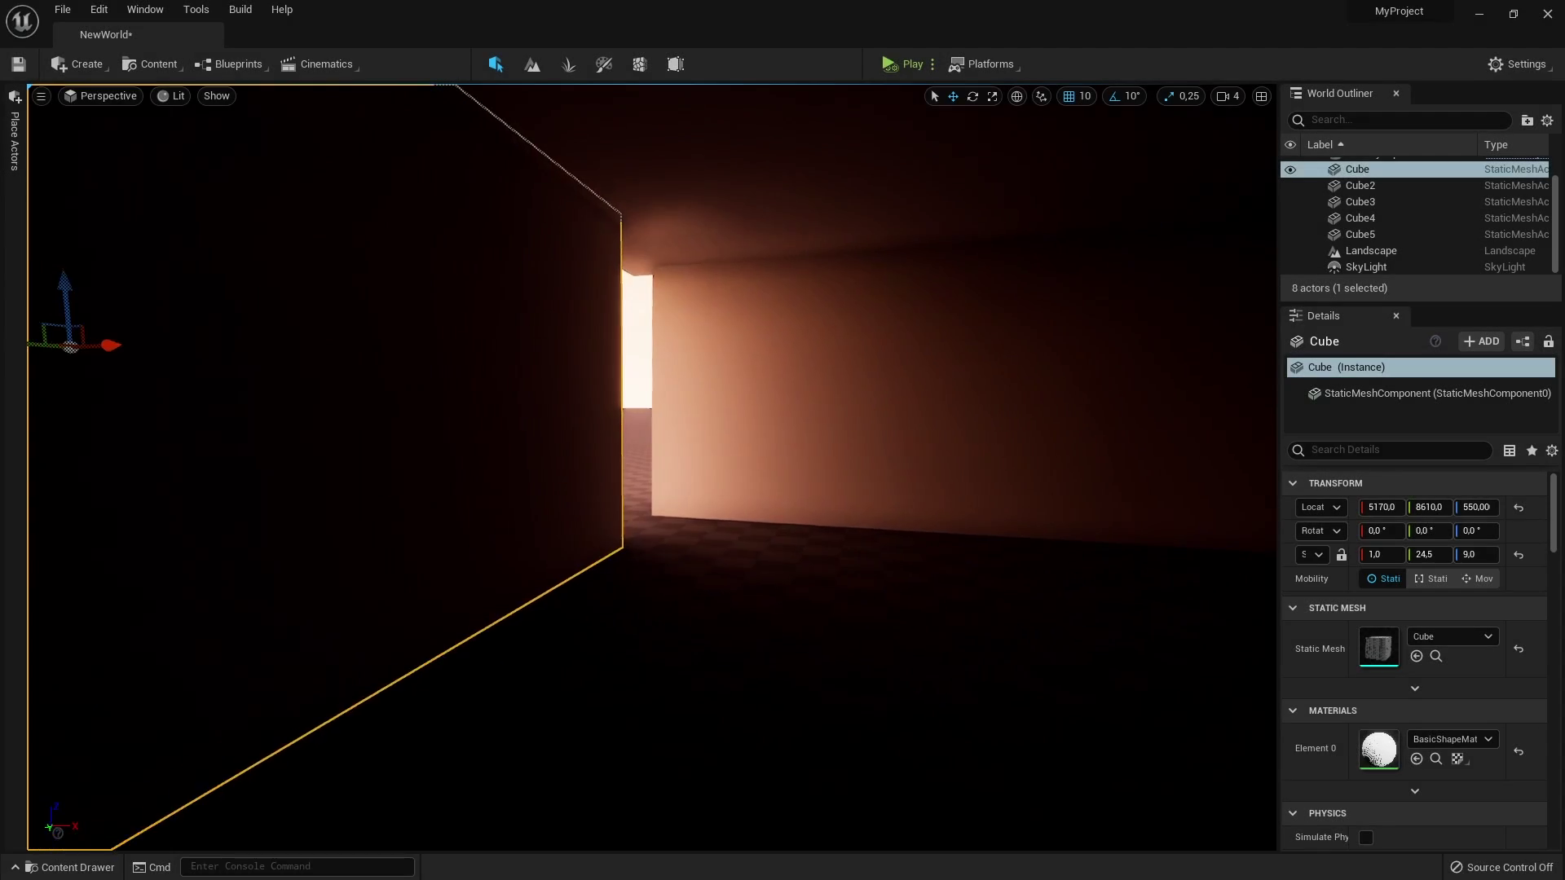
{"action": "right_click_drag", "start_coordinate": [652, 457], "coordinate": [803, 457]}
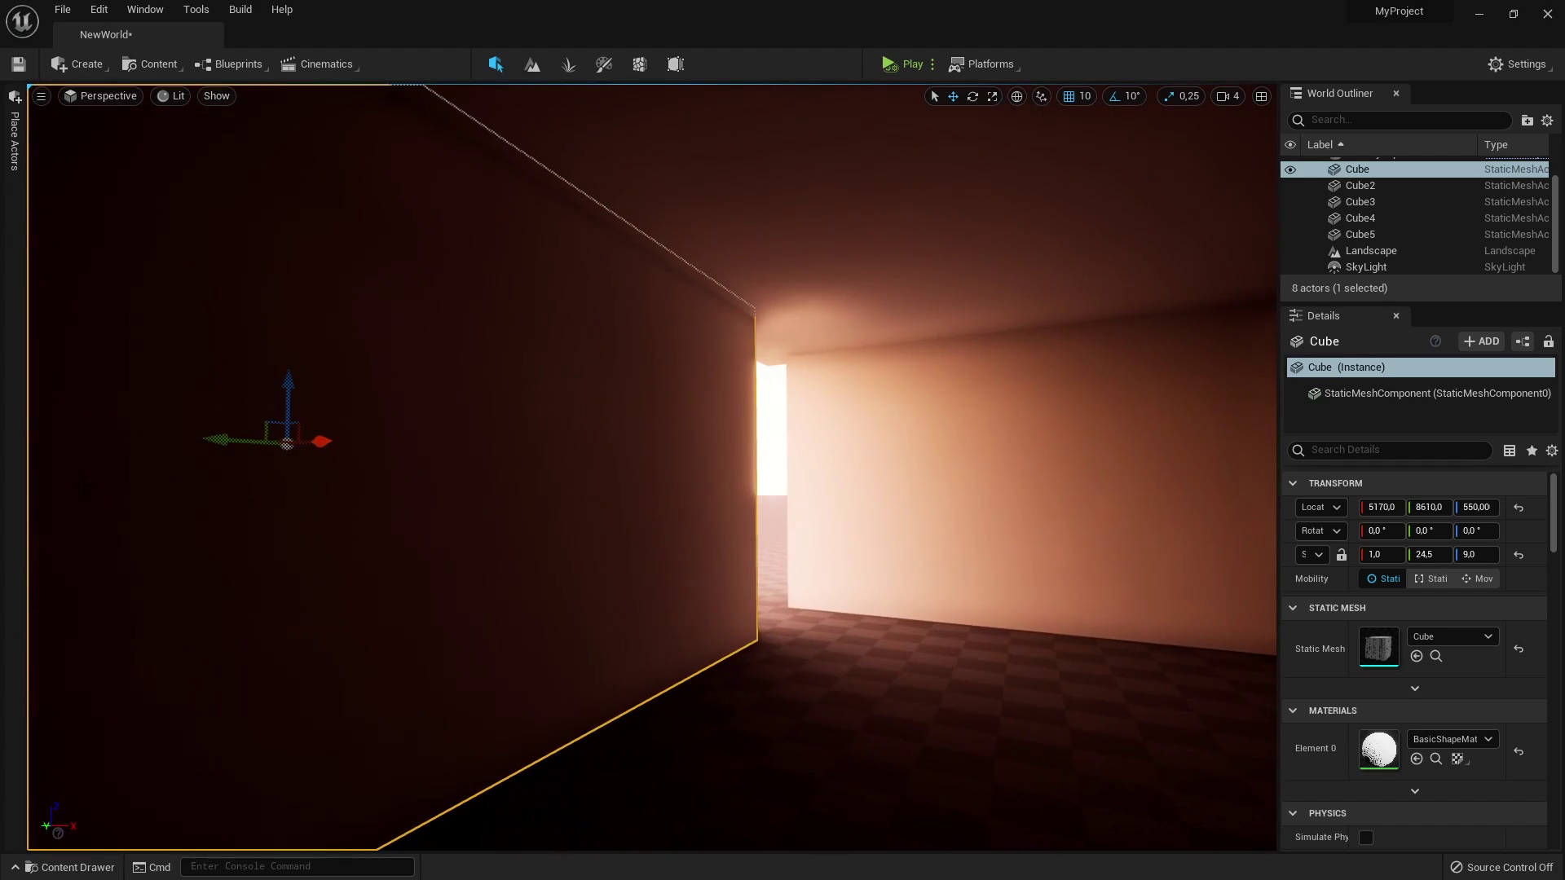
Slide the front wall back to a Y location of 8150 and view the building from outside
{"action": "left_click_drag", "start_coordinate": [276, 450], "coordinate": [514, 479]}
{"action": "right_click_drag", "start_coordinate": [678, 566], "coordinate": [1166, 558]}
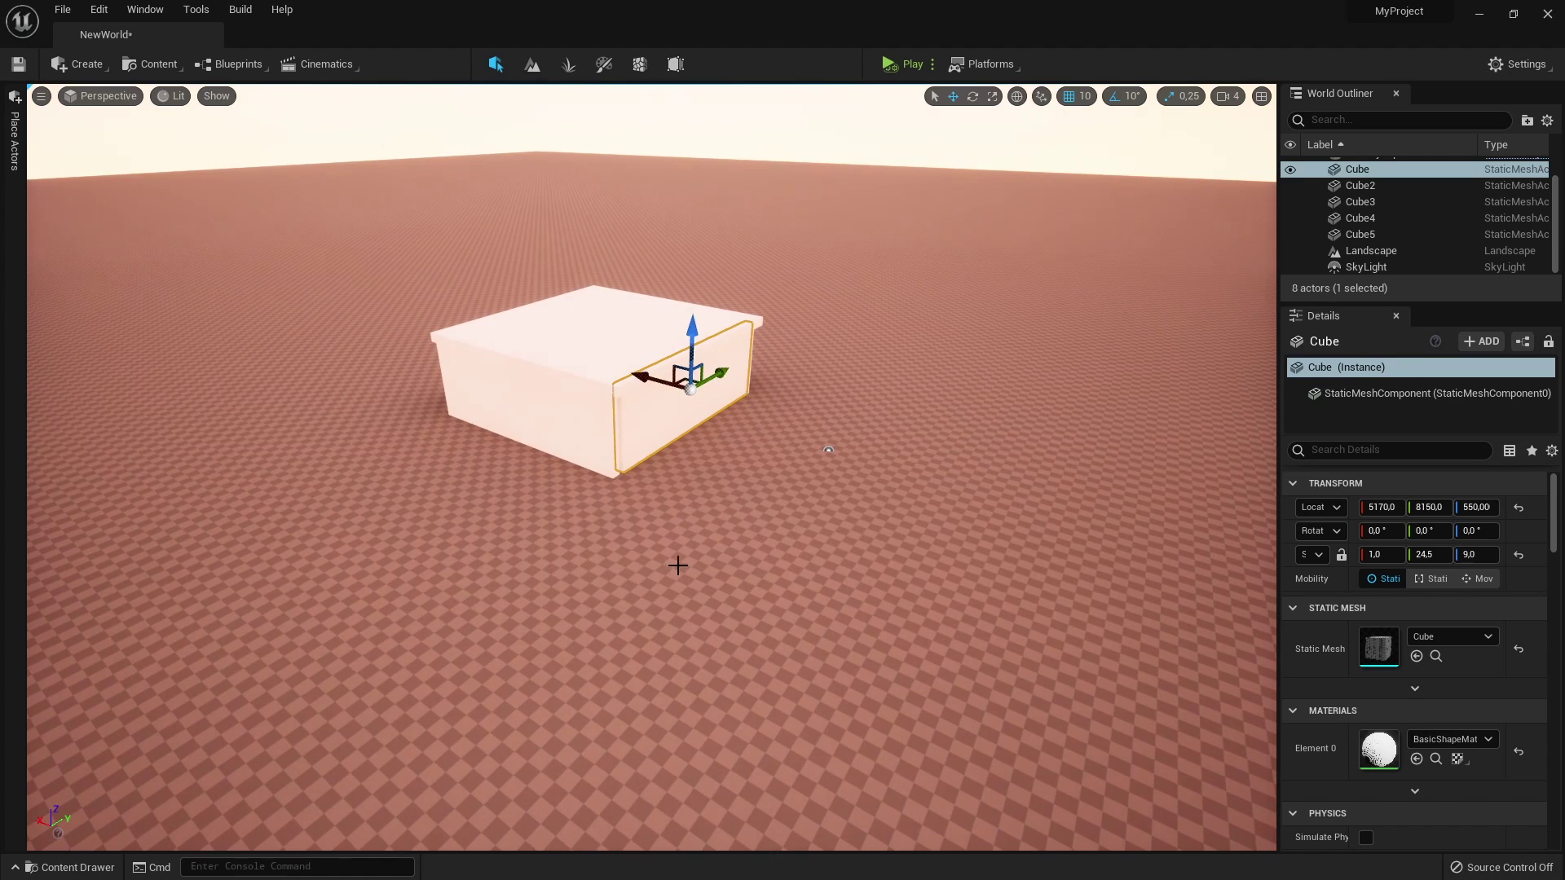
Select the BP_Sky_Sphere and frame it to examine the whole sphere from outside
{"action": "left_click", "coordinate": [680, 125]}
{"action": "key", "text": "f"}
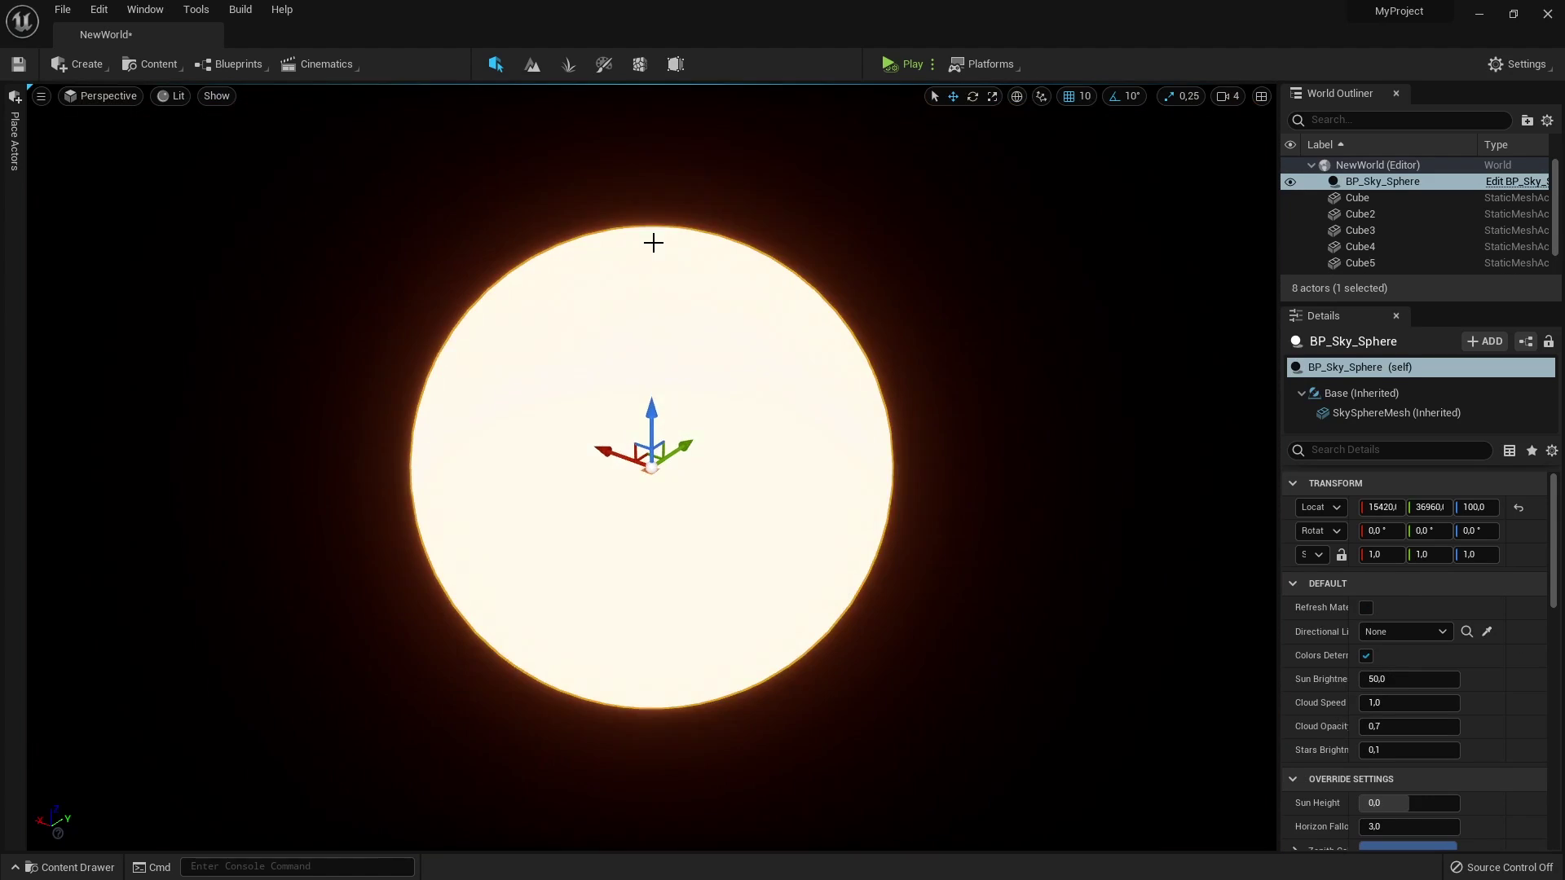
{"action": "mouse_move", "coordinate": [646, 288]}
{"action": "right_mouse_down"}
{"action": "mouse_move", "coordinate": [631, 284]}
{"action": "mouse_move", "coordinate": [644, 282]}
{"action": "right_mouse_up"}
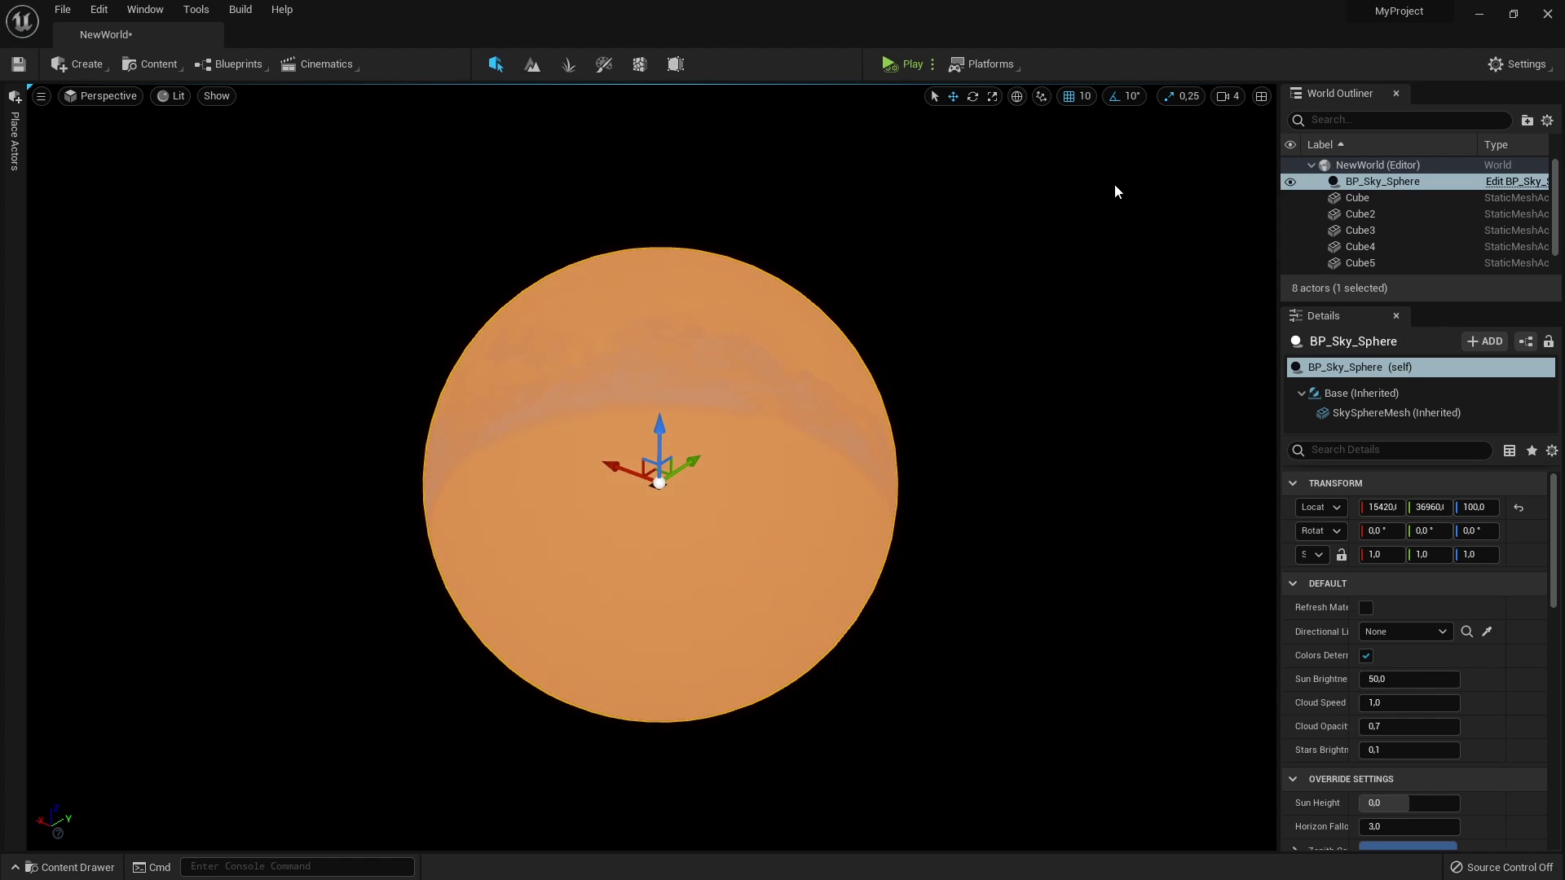
Raise the camera speed to 8, fly back inside the sky sphere to the building, and reduce the camera speed to 4
{"action": "left_click", "coordinate": [1230, 99]}
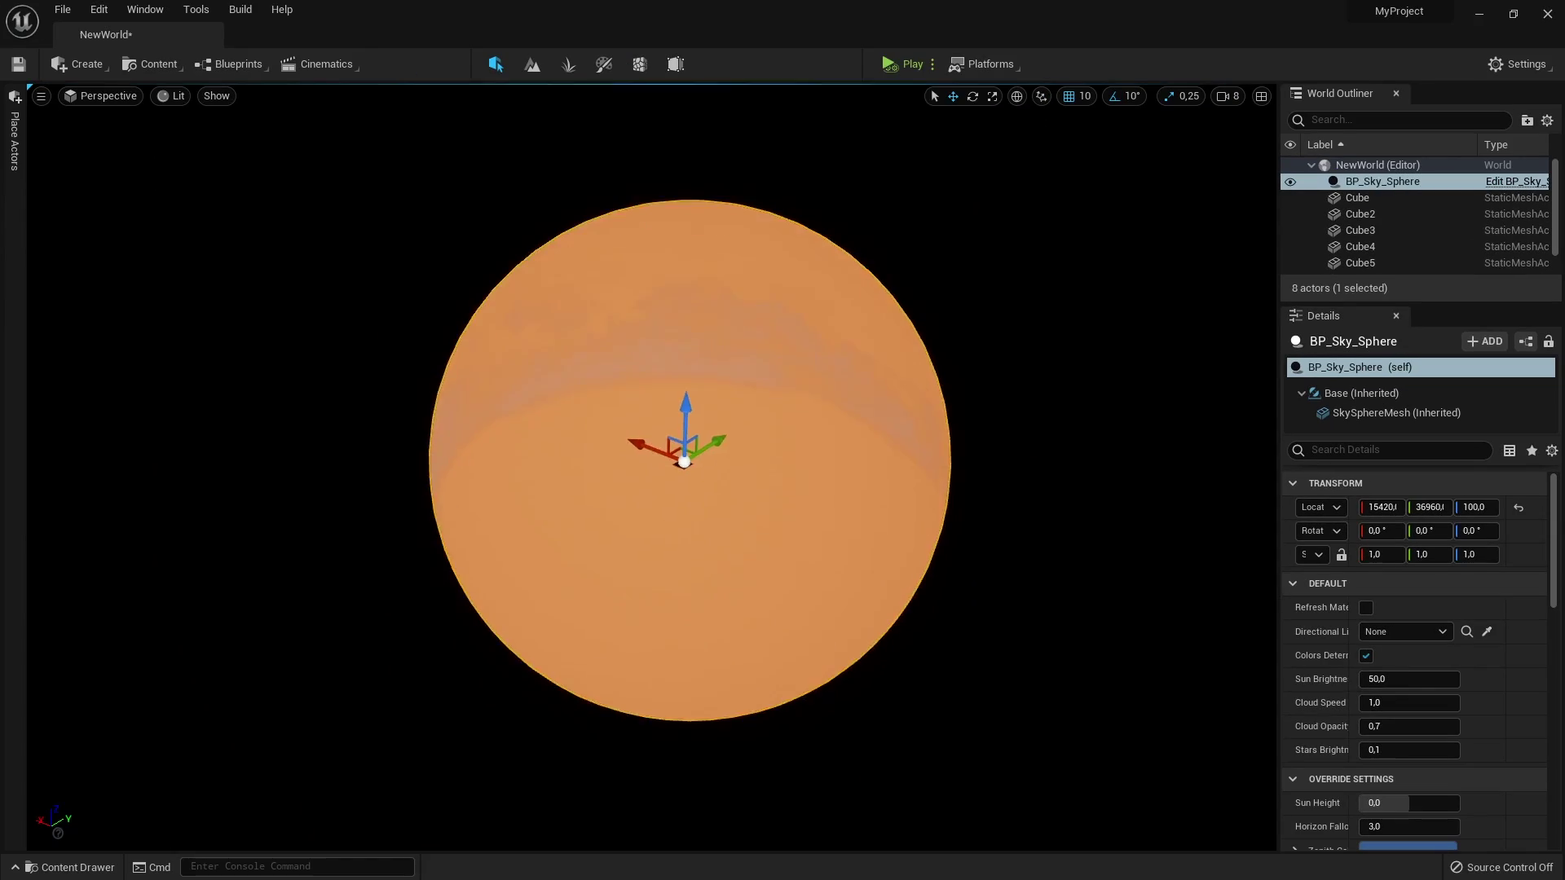
{"action": "key", "text": "w"}
{"action": "right_click_drag", "start_coordinate": [652, 457], "coordinate": [839, 522]}
{"action": "key", "text": "w"}
{"action": "key", "text": "w"}
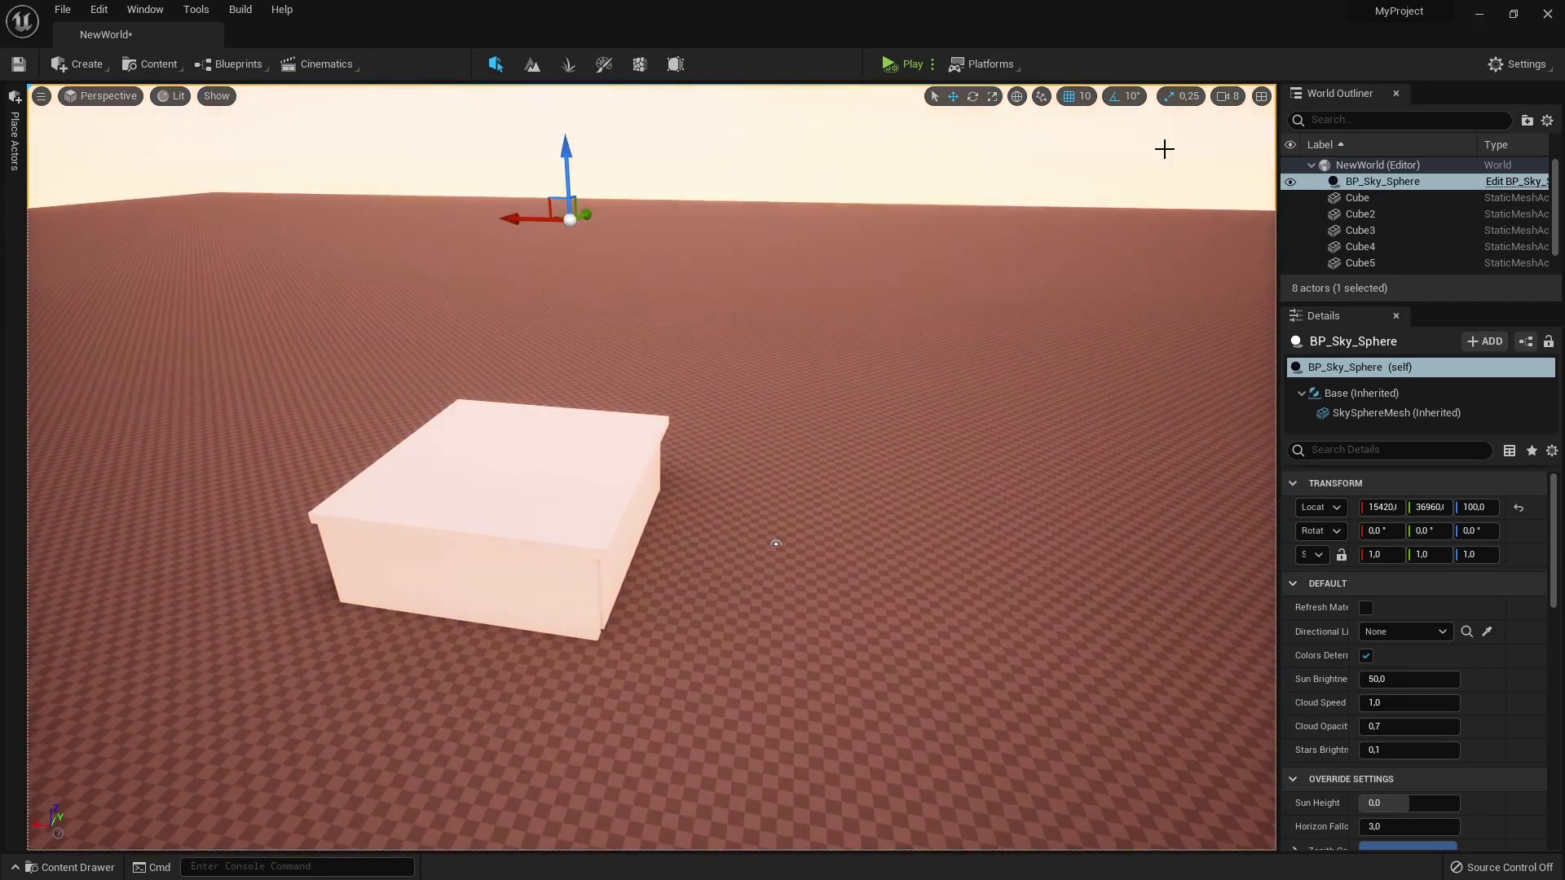
{"action": "left_click", "coordinate": [1227, 96]}
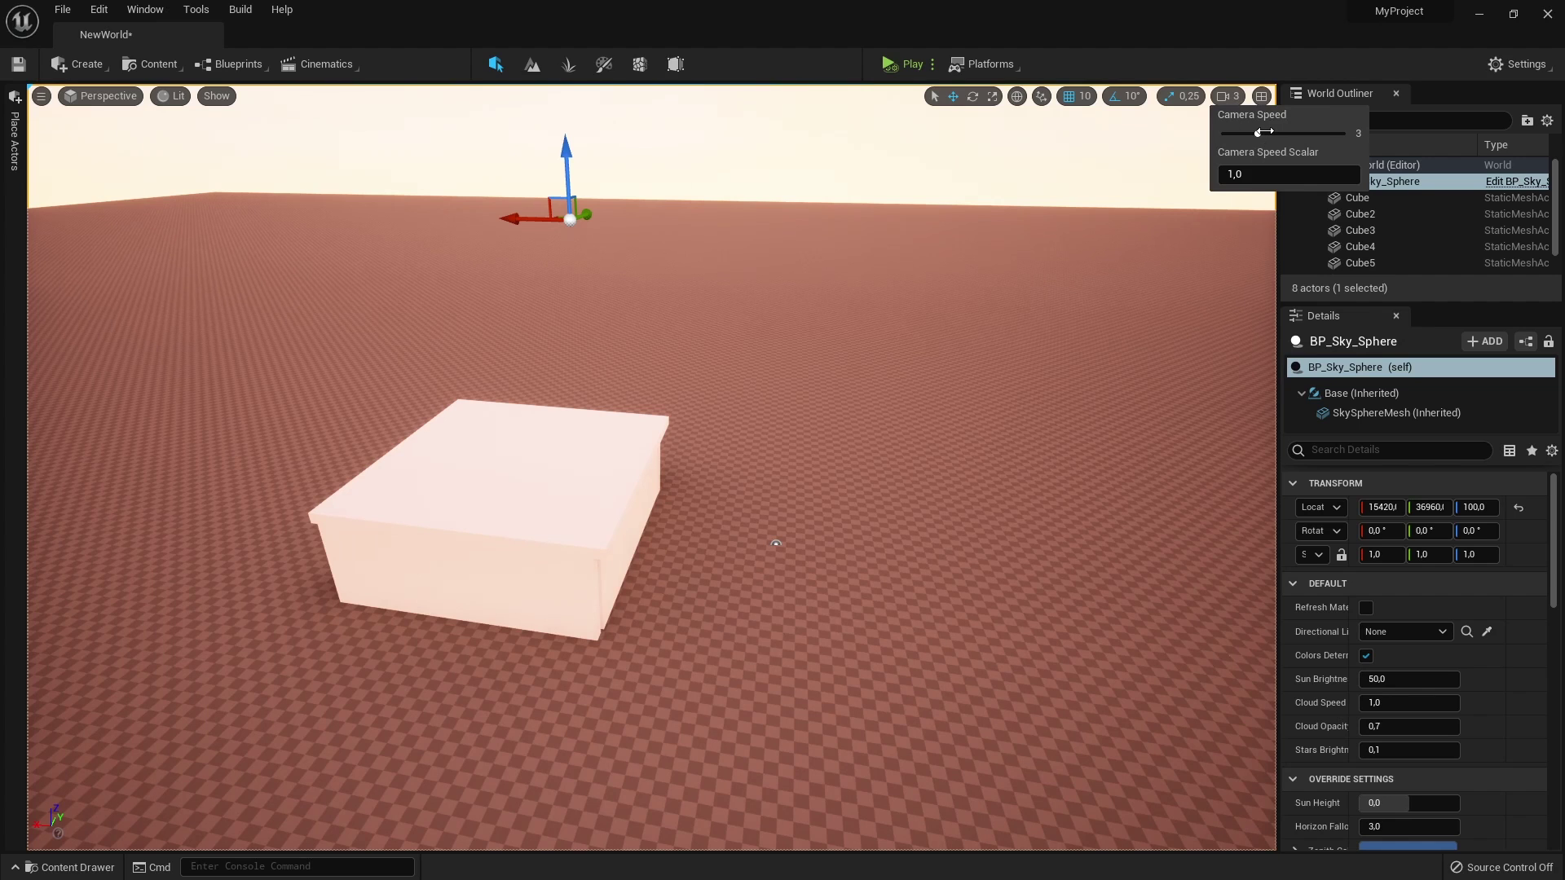
{"action": "left_click", "coordinate": [724, 339]}
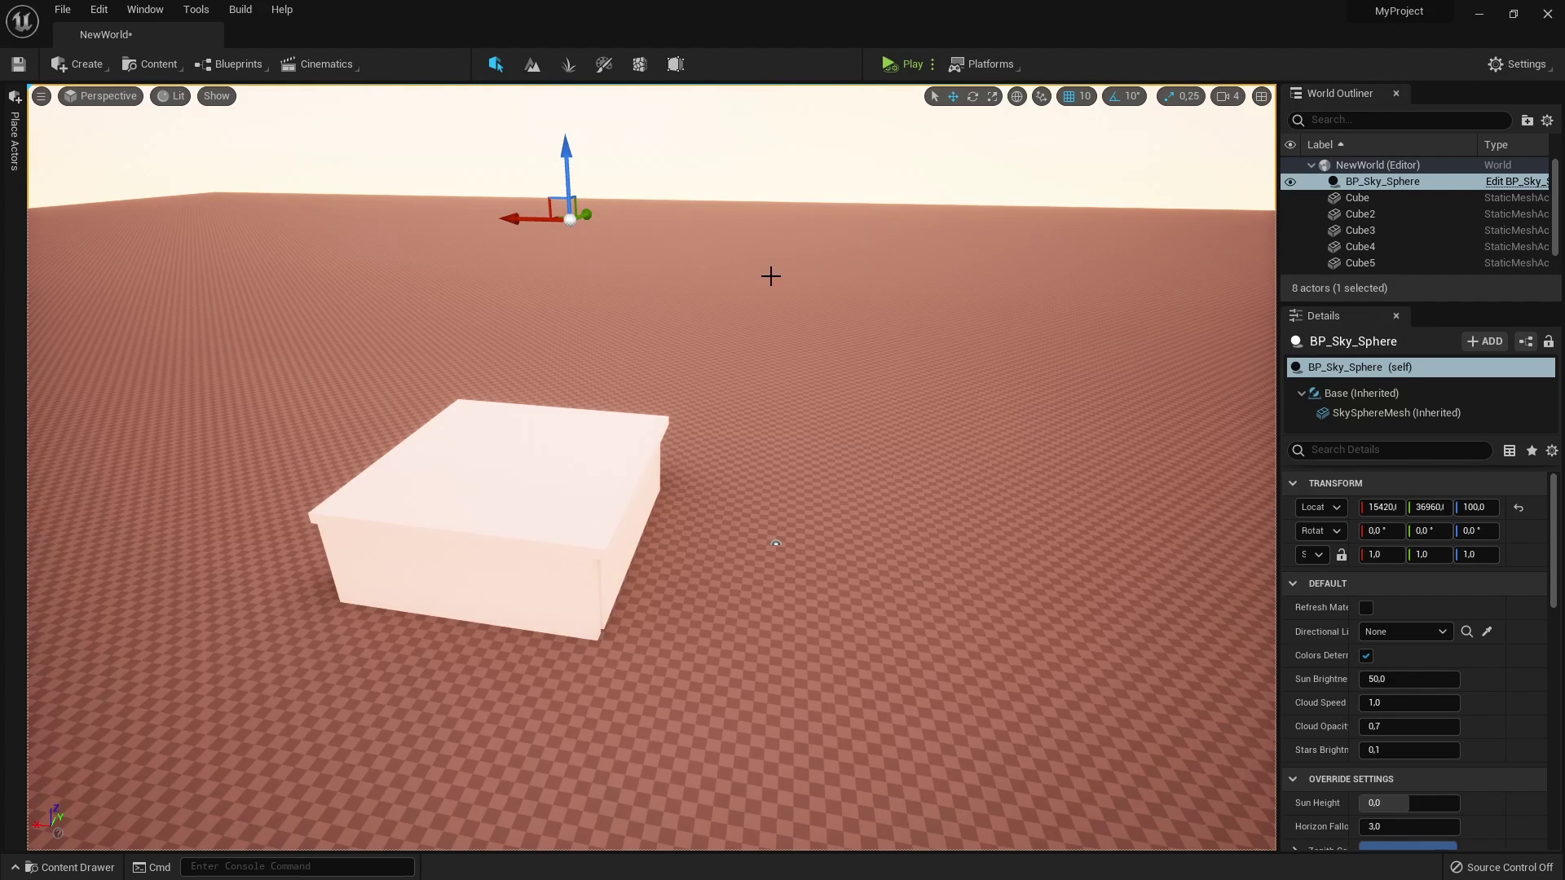
Toggle the viewport's Global Illumination off and on, and toggle the Lumen Global Illumination feature to compare the lighting
{"action": "left_click", "coordinate": [216, 96]}
{"action": "mouse_move", "coordinate": [348, 468]}
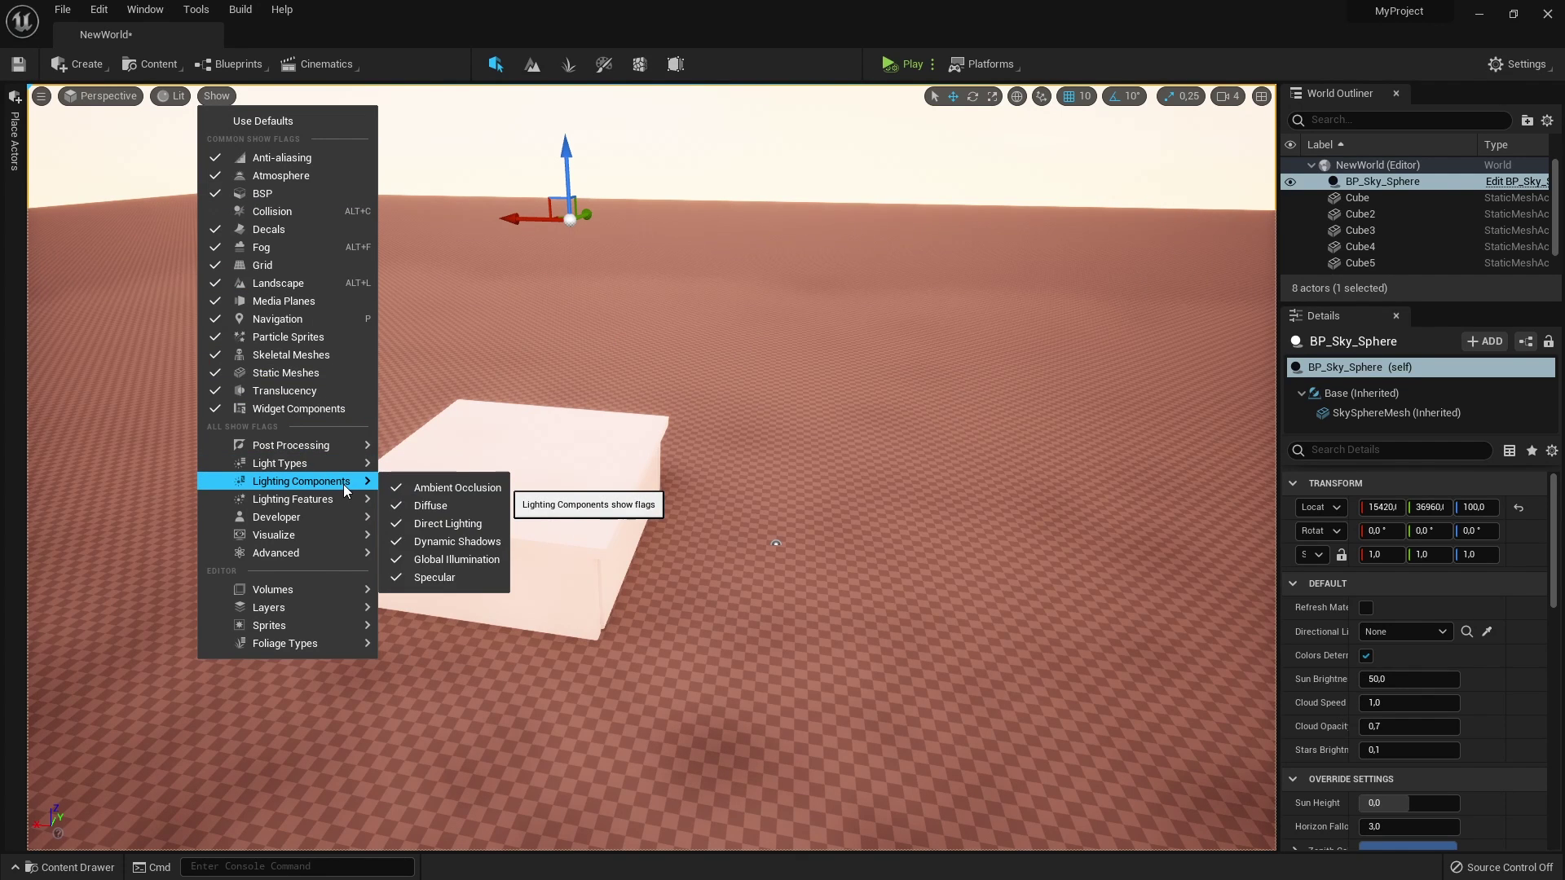
{"action": "left_click", "coordinate": [398, 562]}
{"action": "left_click", "coordinate": [399, 565]}
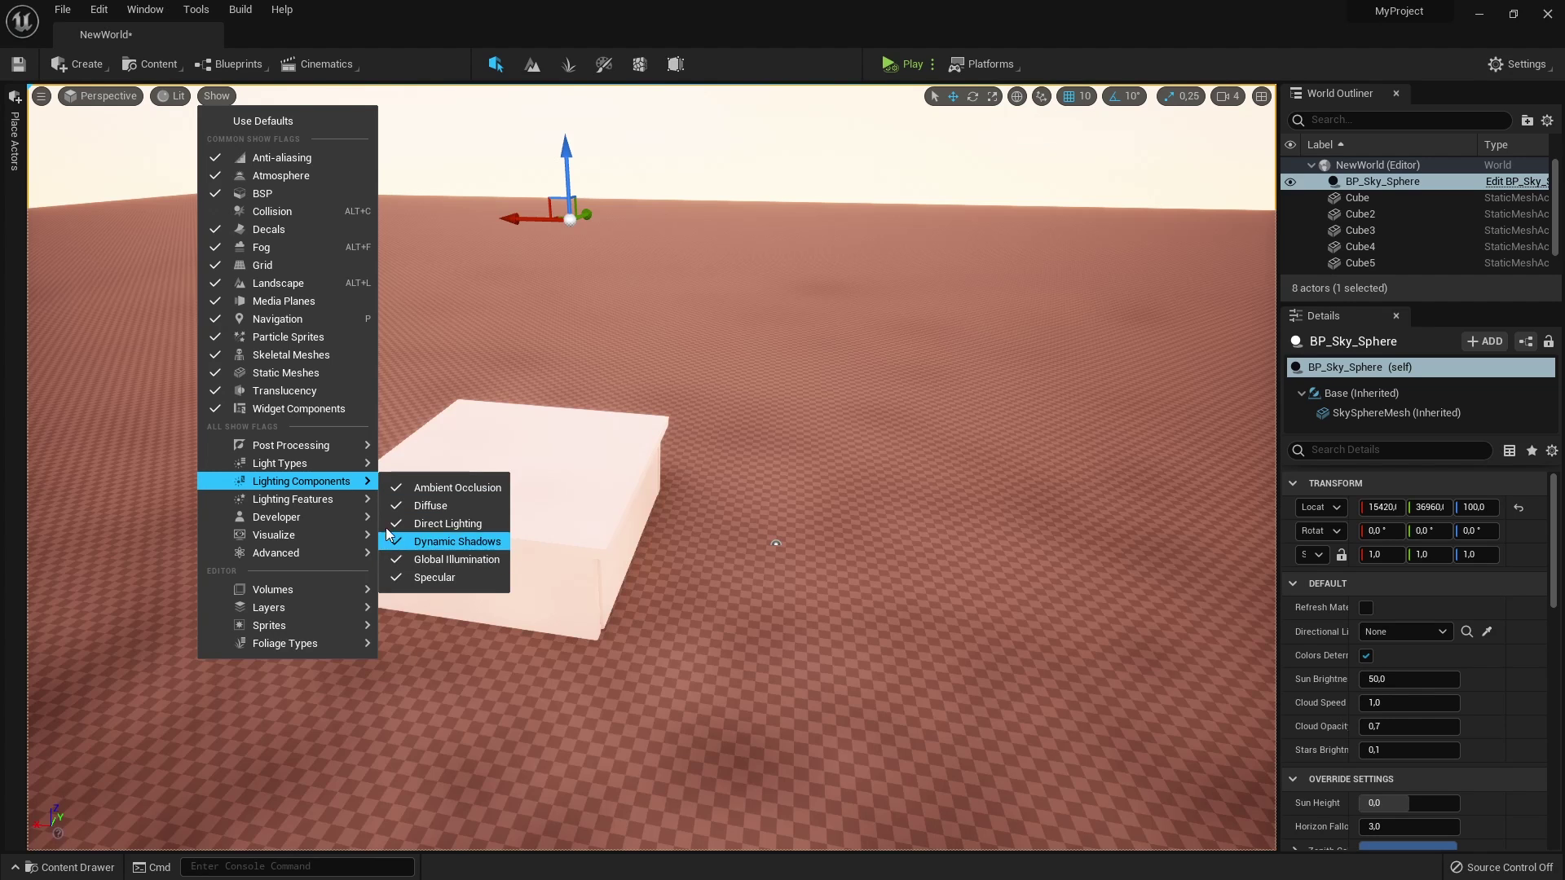
{"action": "mouse_move", "coordinate": [364, 507]}
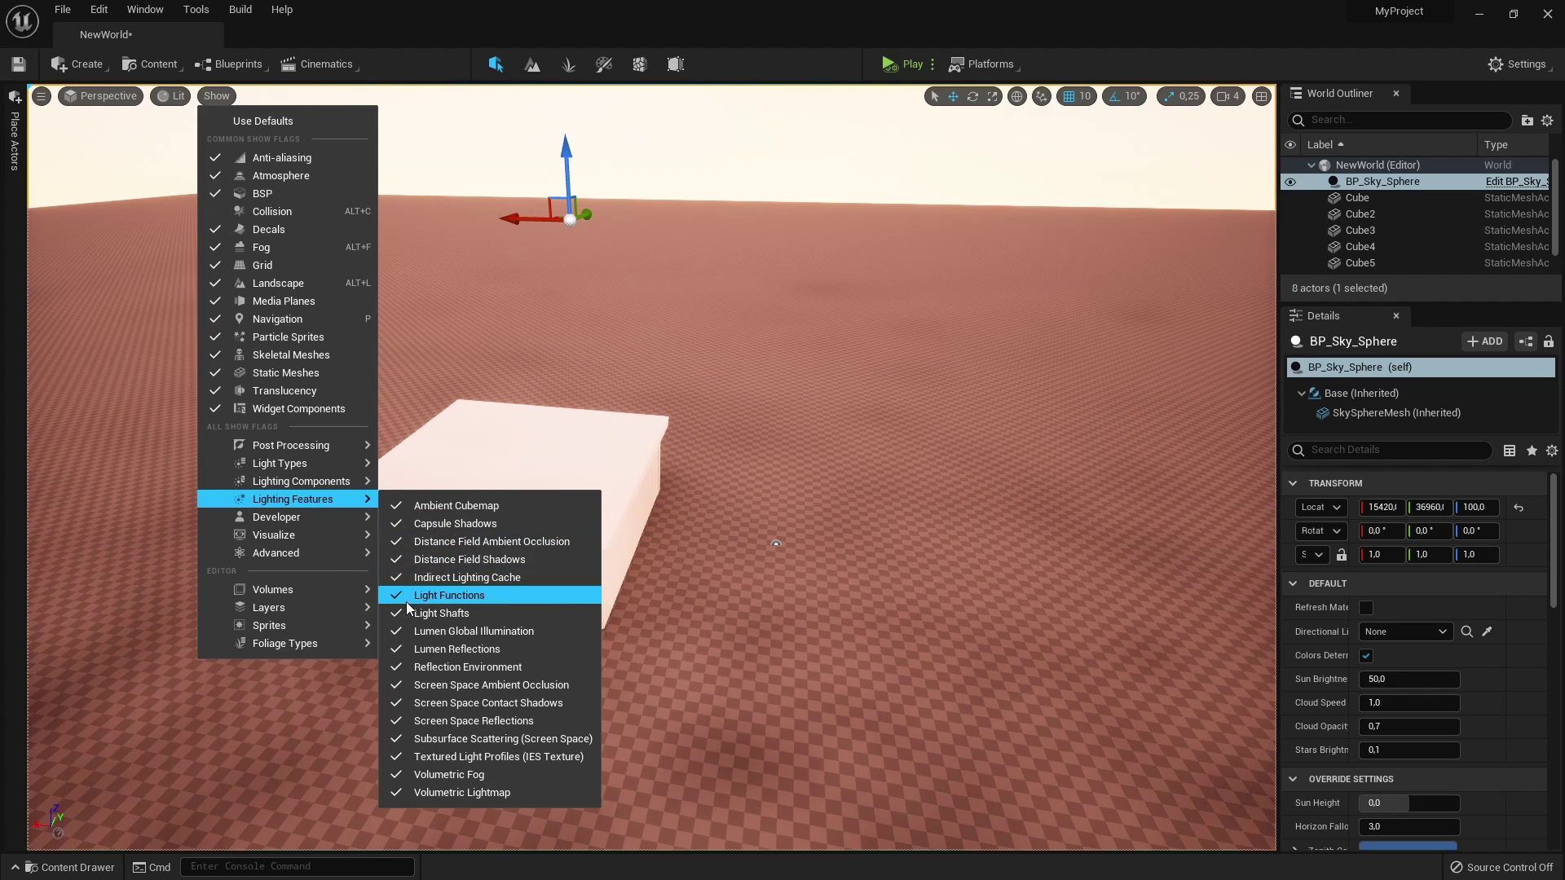
{"action": "left_click", "coordinate": [398, 632]}
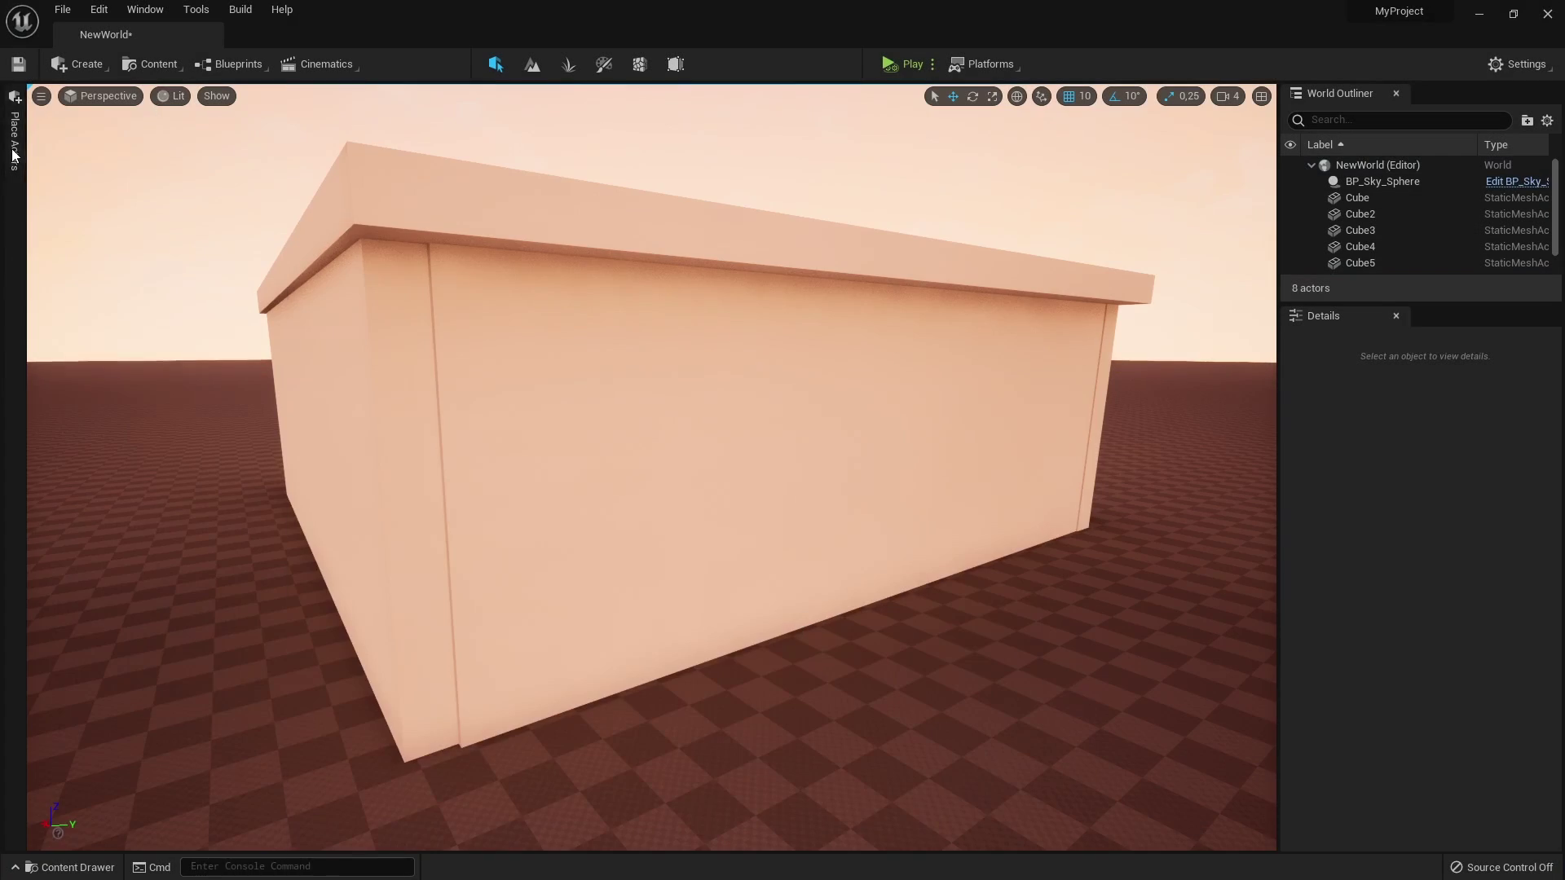
Place a directional light on the ground in front of the building
{"action": "left_click", "coordinate": [12, 155]}
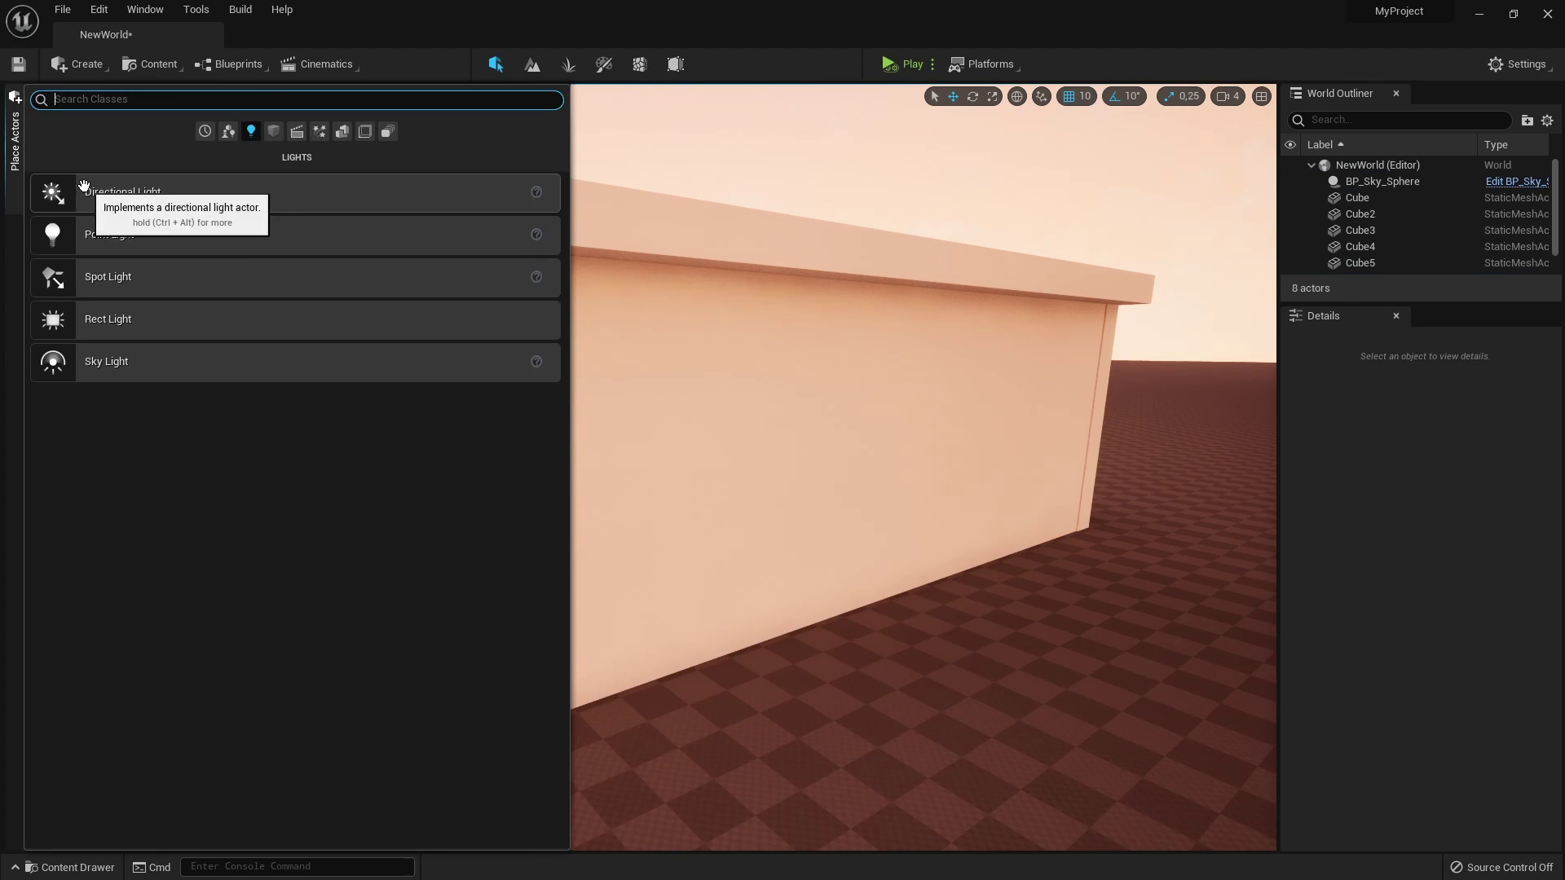
{"action": "left_click_drag", "start_coordinate": [57, 195], "coordinate": [911, 684]}
{"action": "left_click_drag", "start_coordinate": [844, 646], "coordinate": [864, 684]}
Slide the front wall open along Y to examine the indirect light and return it to a Y location of 8090
{"action": "left_click", "coordinate": [644, 525]}
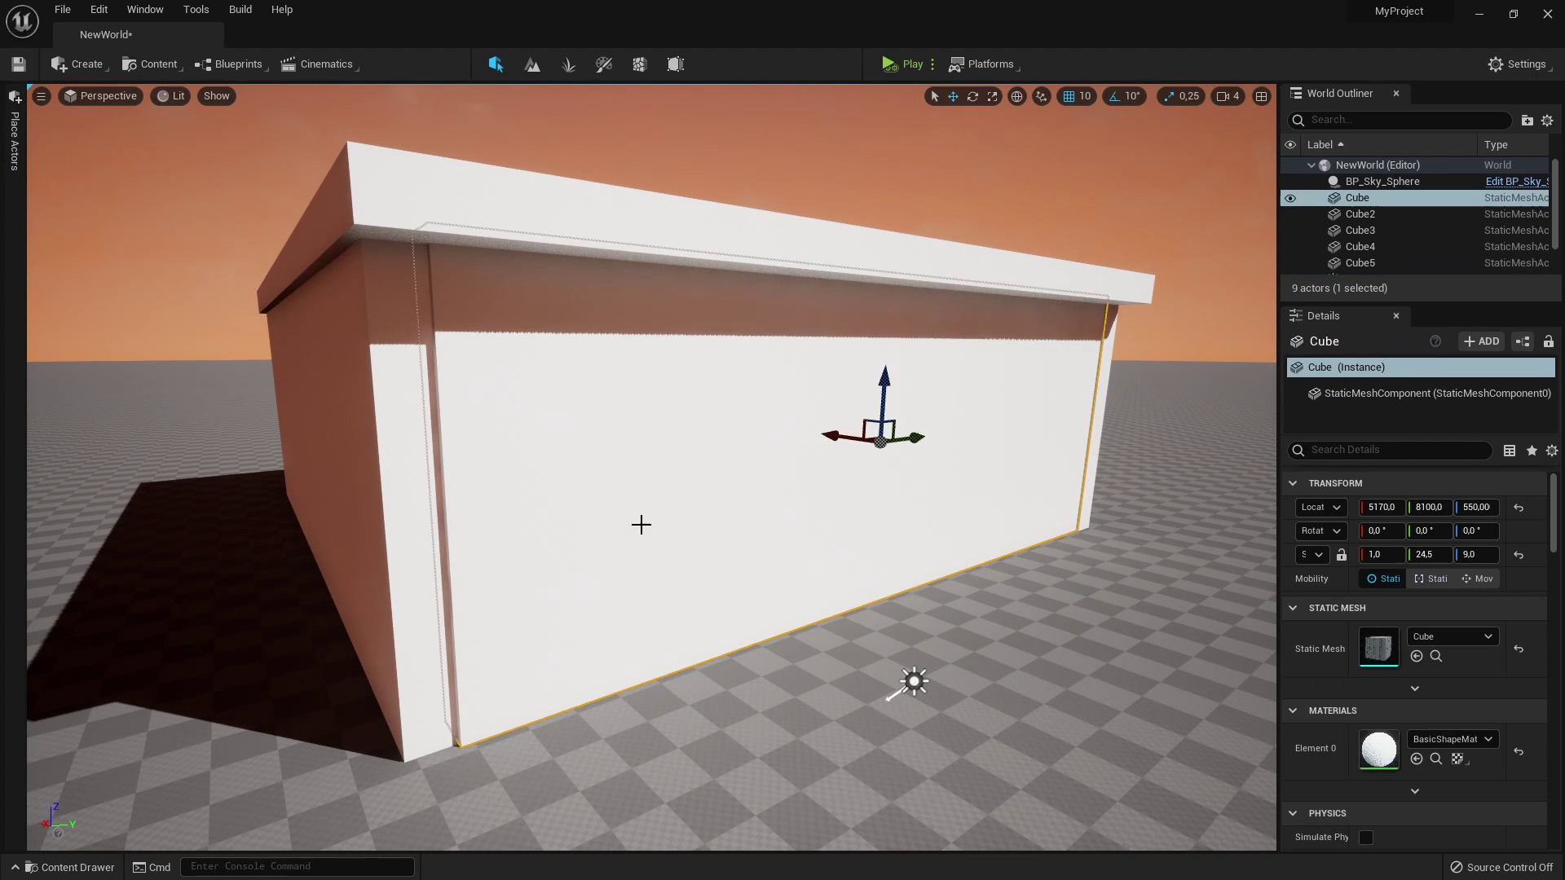
{"action": "left_click_drag", "start_coordinate": [913, 441], "coordinate": [1199, 395]}
{"action": "key", "text": "ctrl+z"}
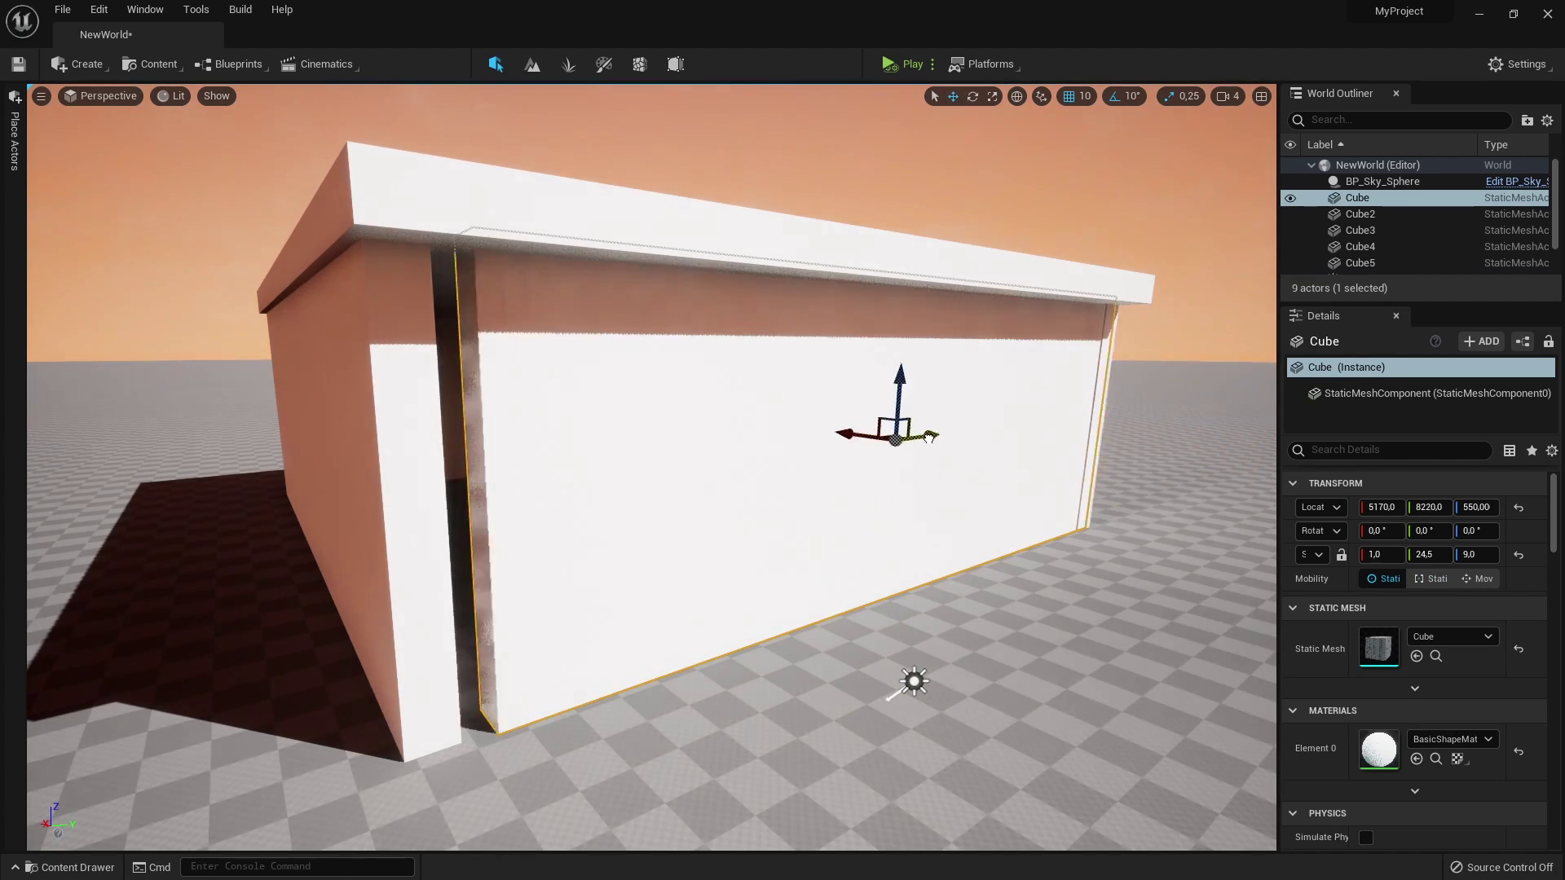
Turn off Global Illumination in the viewport and slide the front wall along Y, ending at 8100
{"action": "left_click", "coordinate": [214, 96]}
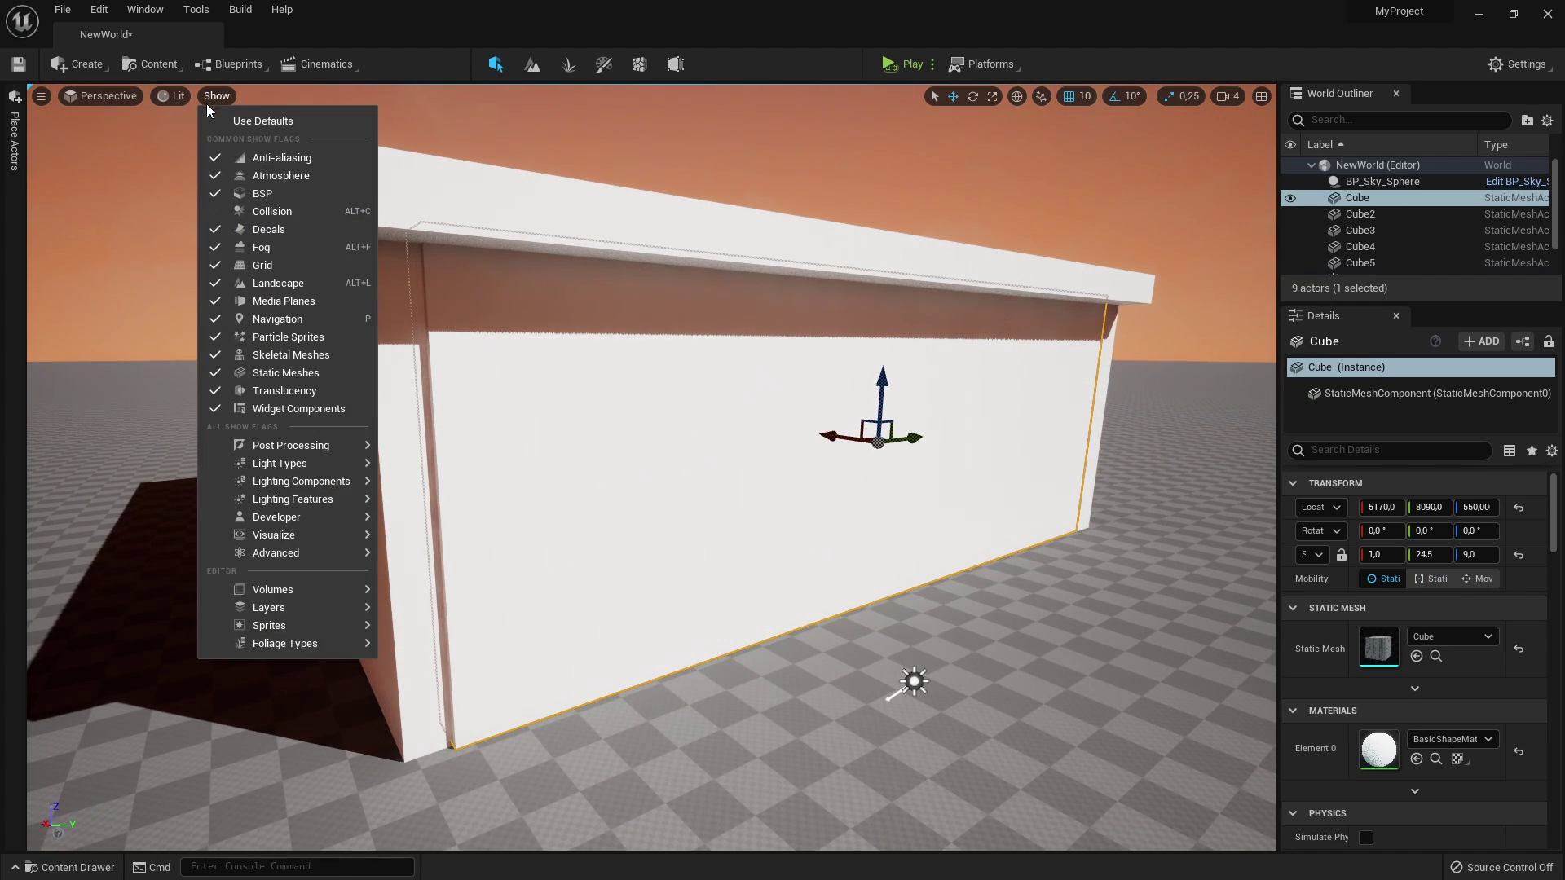
{"action": "mouse_move", "coordinate": [319, 487]}
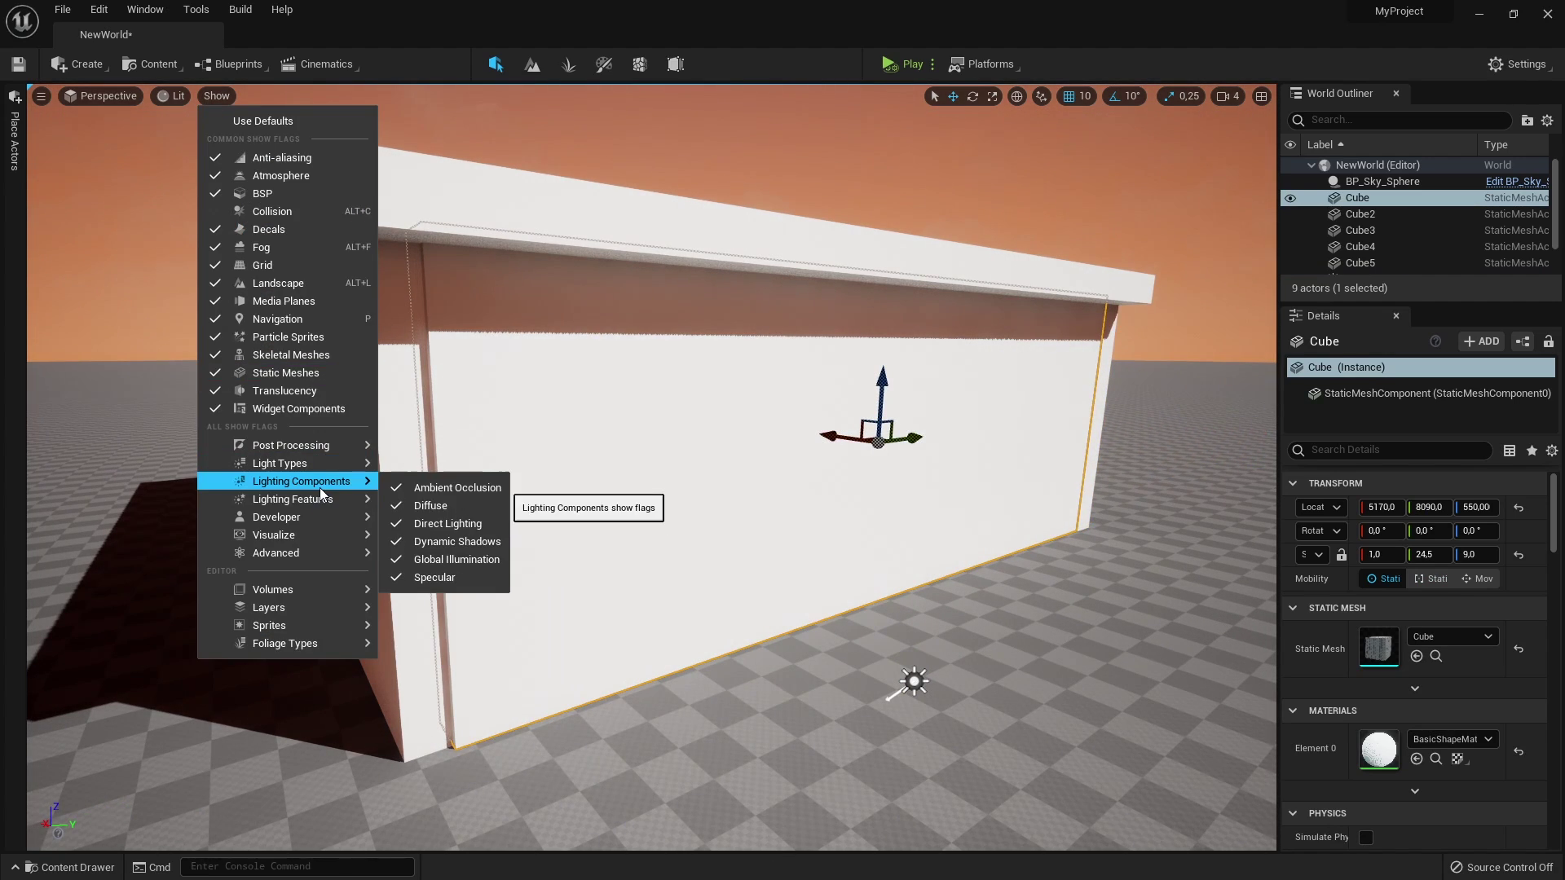
{"action": "left_click", "coordinate": [399, 560]}
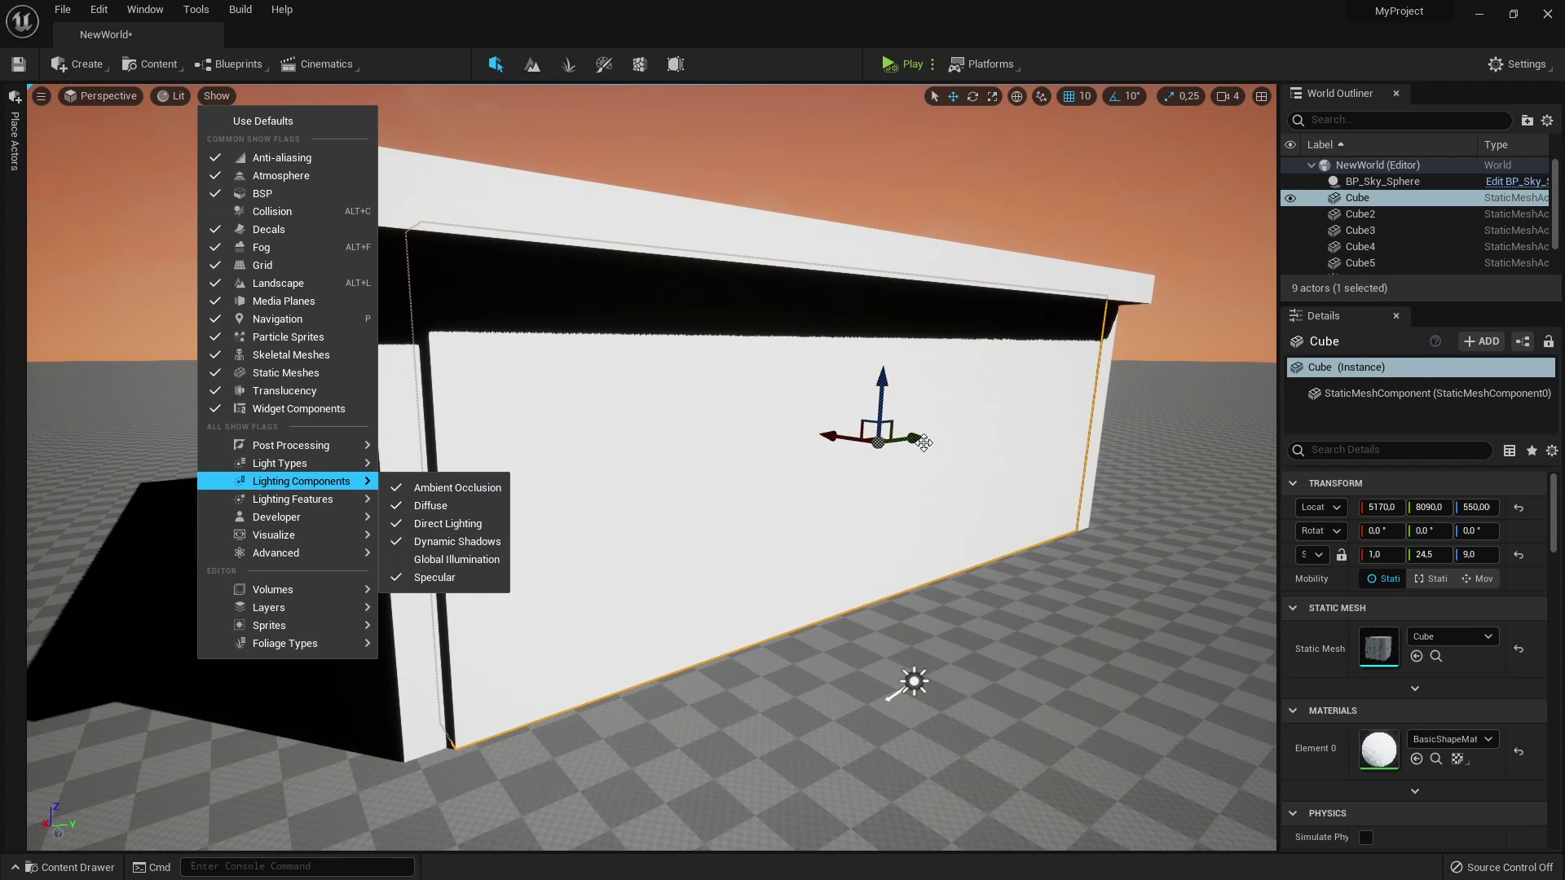
{"action": "mouse_move", "coordinate": [924, 443]}
{"action": "left_mouse_down"}
{"action": "mouse_move", "coordinate": [1227, 420]}
{"action": "mouse_move", "coordinate": [955, 363]}
{"action": "mouse_move", "coordinate": [892, 445]}
{"action": "mouse_move", "coordinate": [1172, 453]}
{"action": "mouse_move", "coordinate": [1146, 457]}
{"action": "mouse_move", "coordinate": [1120, 420]}
{"action": "mouse_move", "coordinate": [913, 463]}
{"action": "left_mouse_up"}
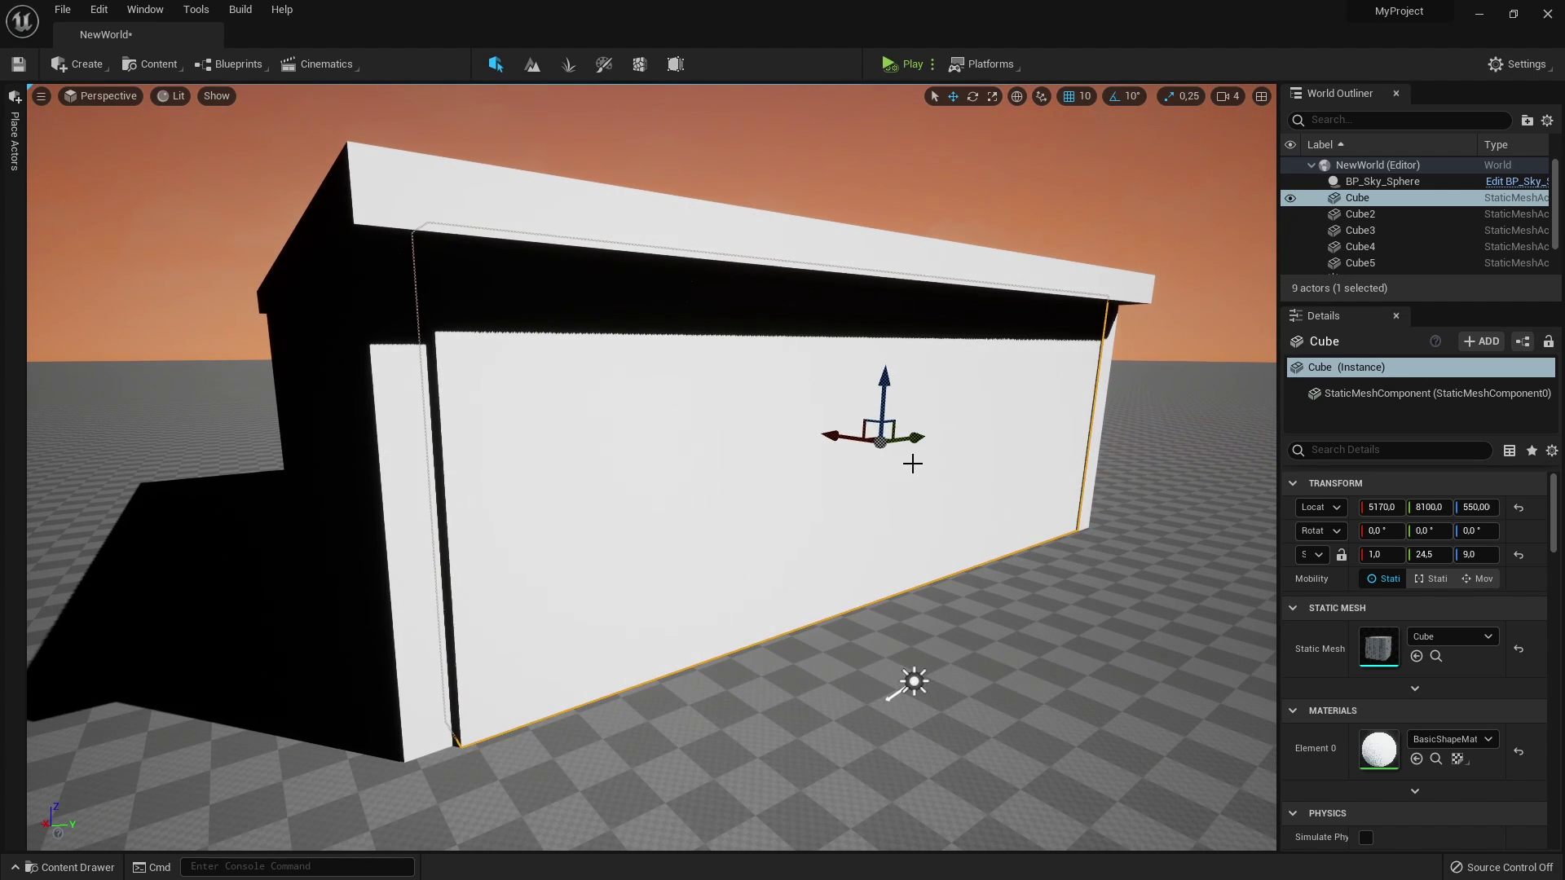
Toggle Dynamic Shadows off and on in the viewport, re-enable Global Illumination, and deselect the front wall
{"action": "left_click", "coordinate": [222, 100]}
{"action": "mouse_move", "coordinate": [329, 481]}
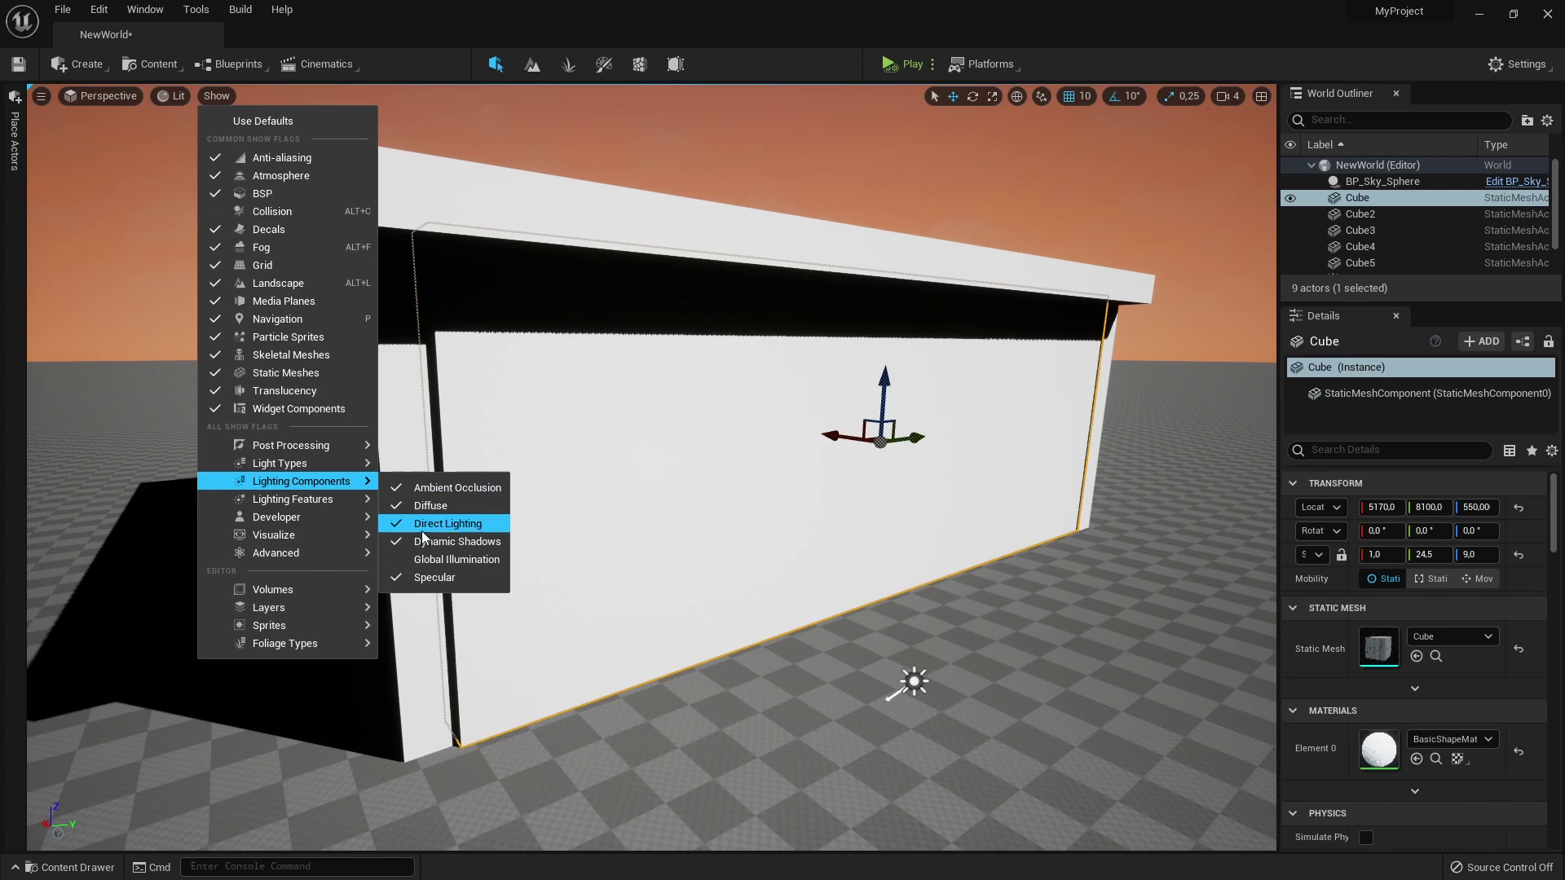
{"action": "left_click", "coordinate": [393, 541]}
{"action": "left_click", "coordinate": [395, 541]}
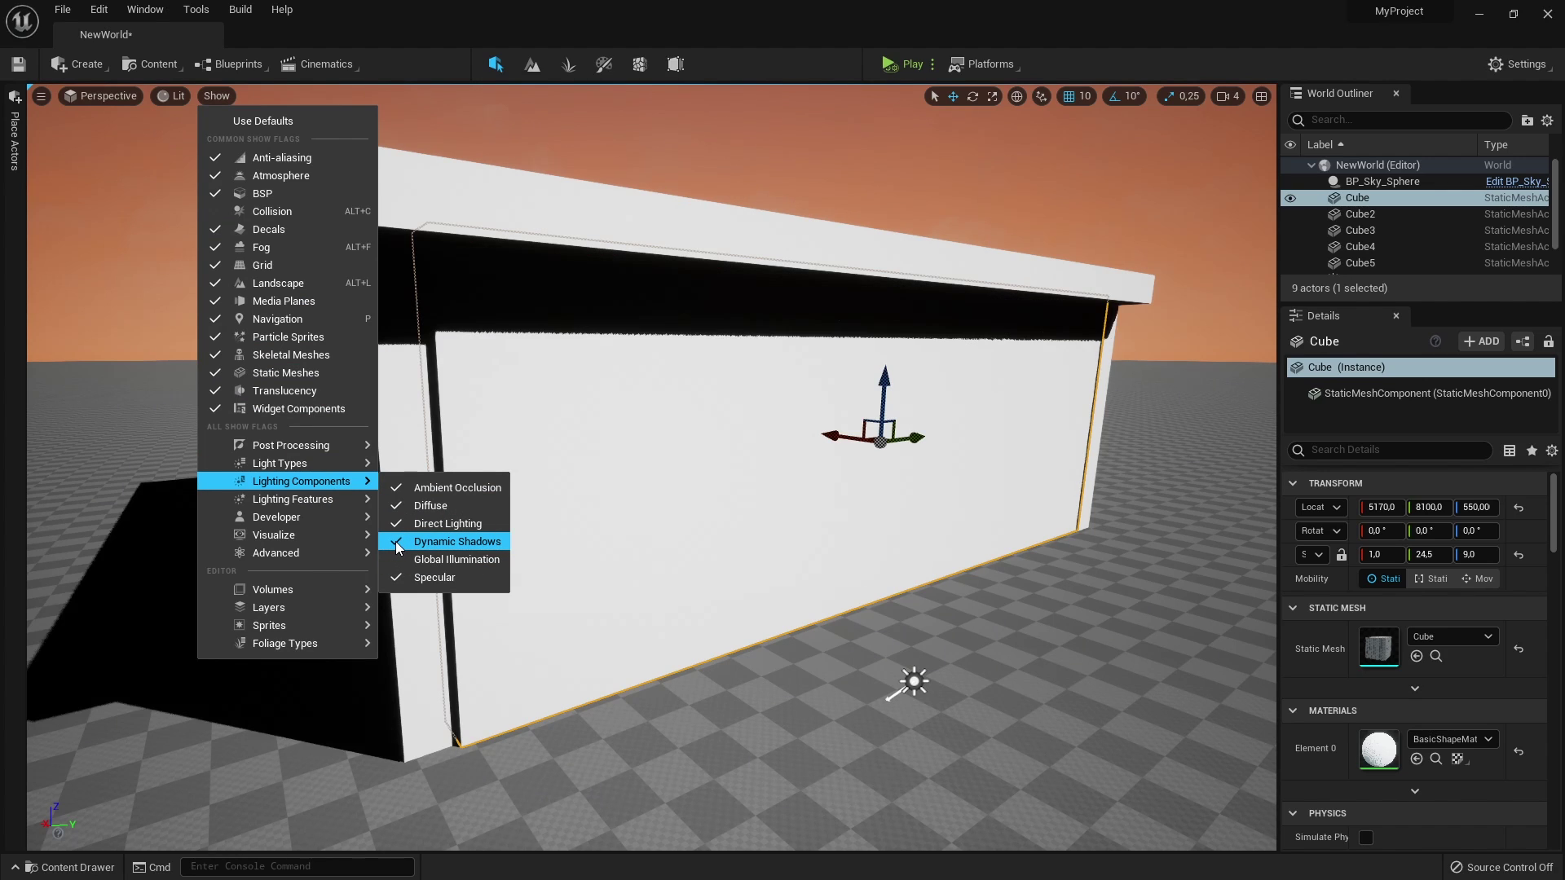
{"action": "left_click", "coordinate": [395, 541]}
{"action": "left_click", "coordinate": [394, 541]}
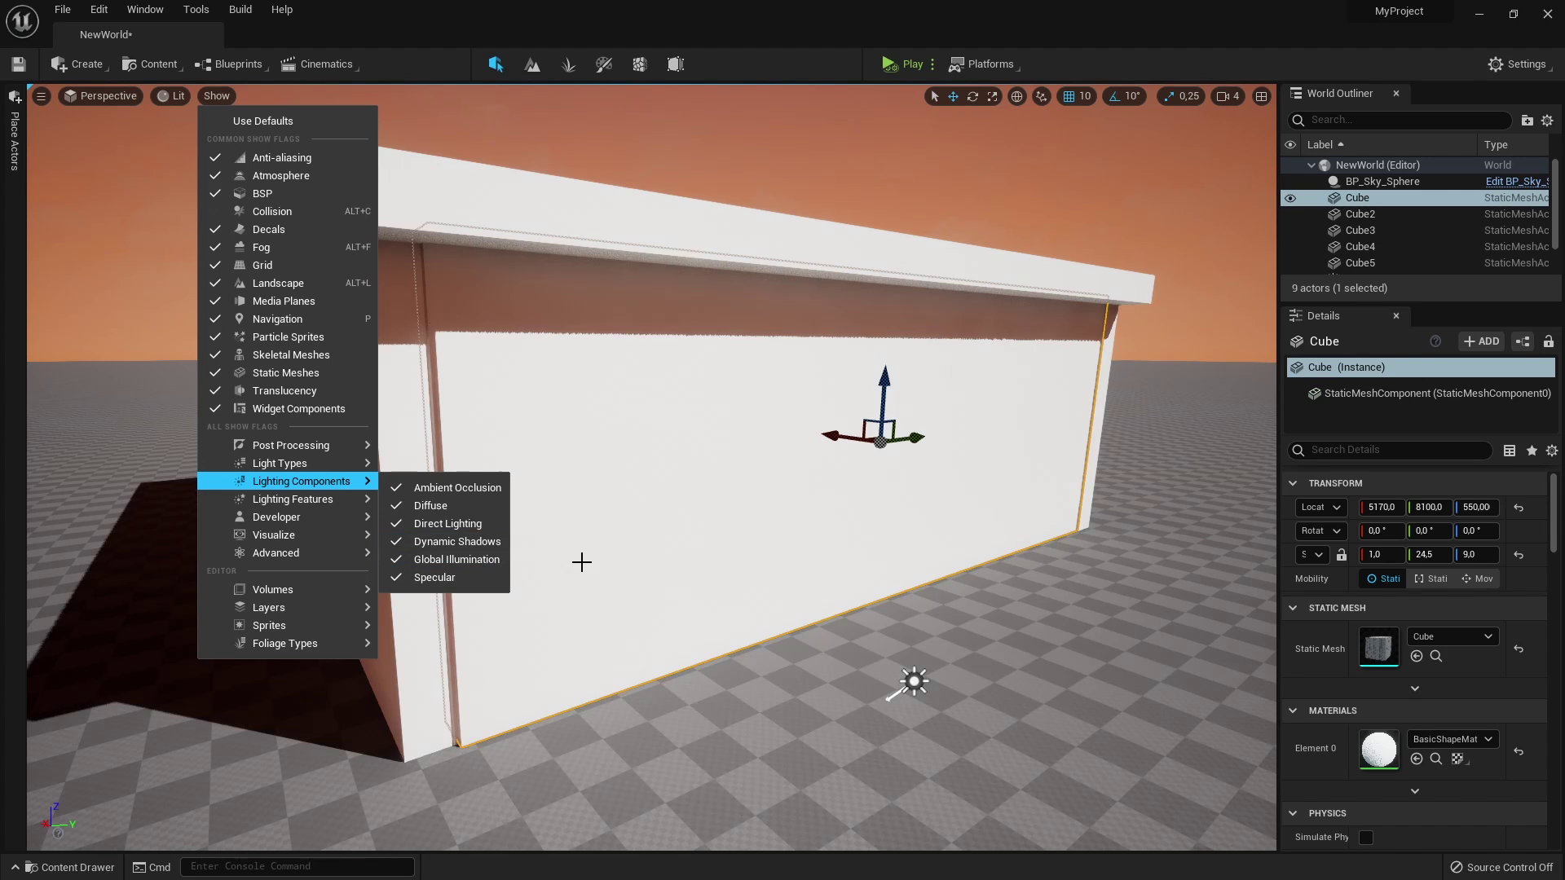
{"action": "left_click", "coordinate": [627, 552]}
{"action": "key", "text": "Escape"}
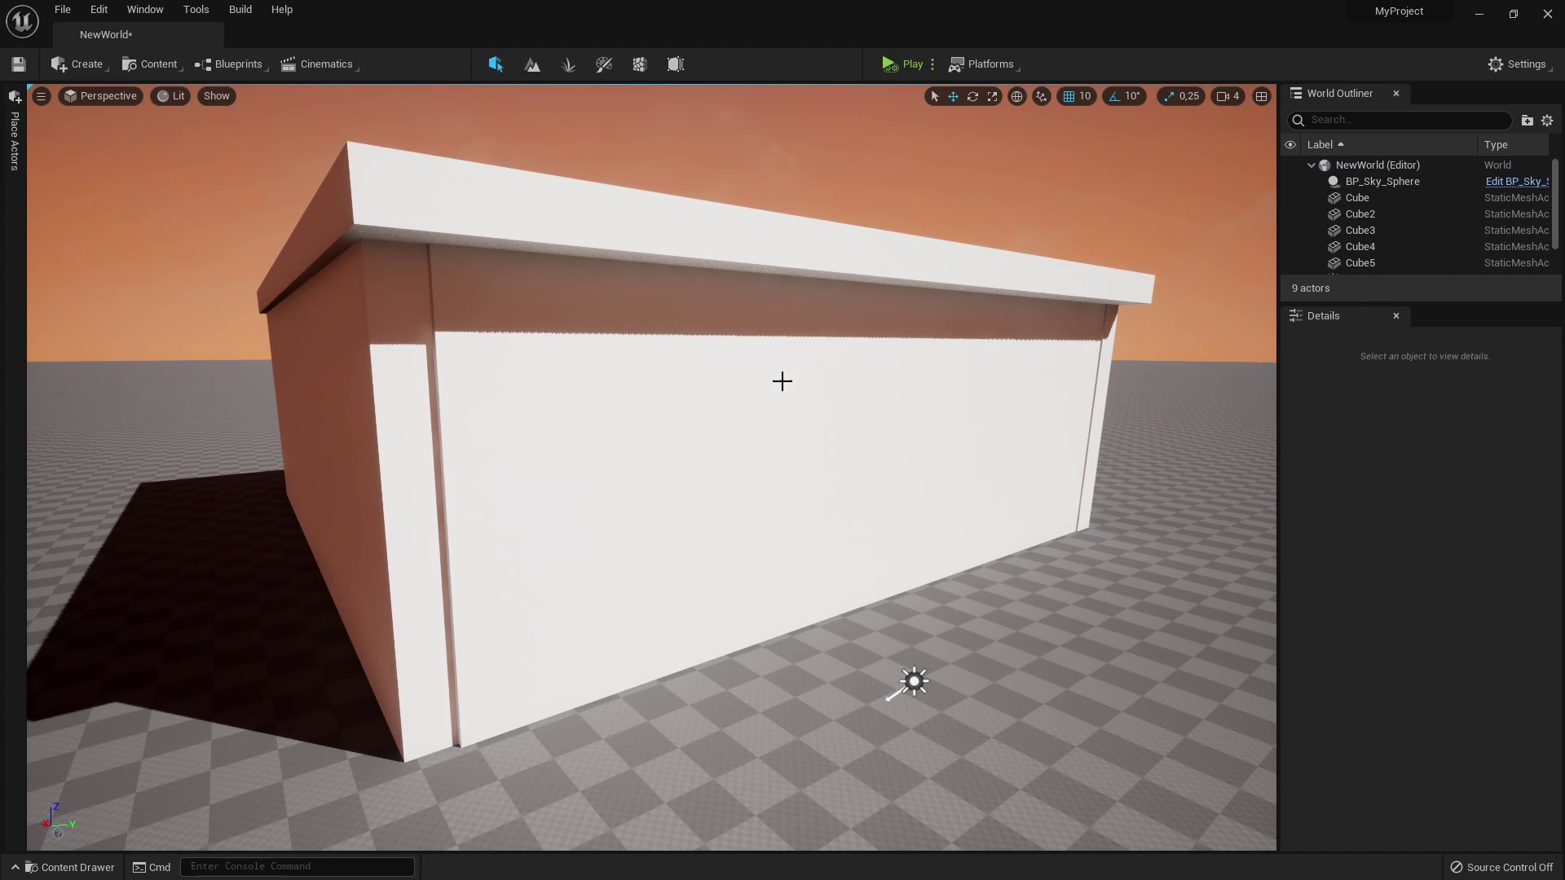
Set the Dynamic Global Illumination Method to Screen Space (Beta) in the project's Rendering settings
{"action": "left_click", "coordinate": [1508, 65]}
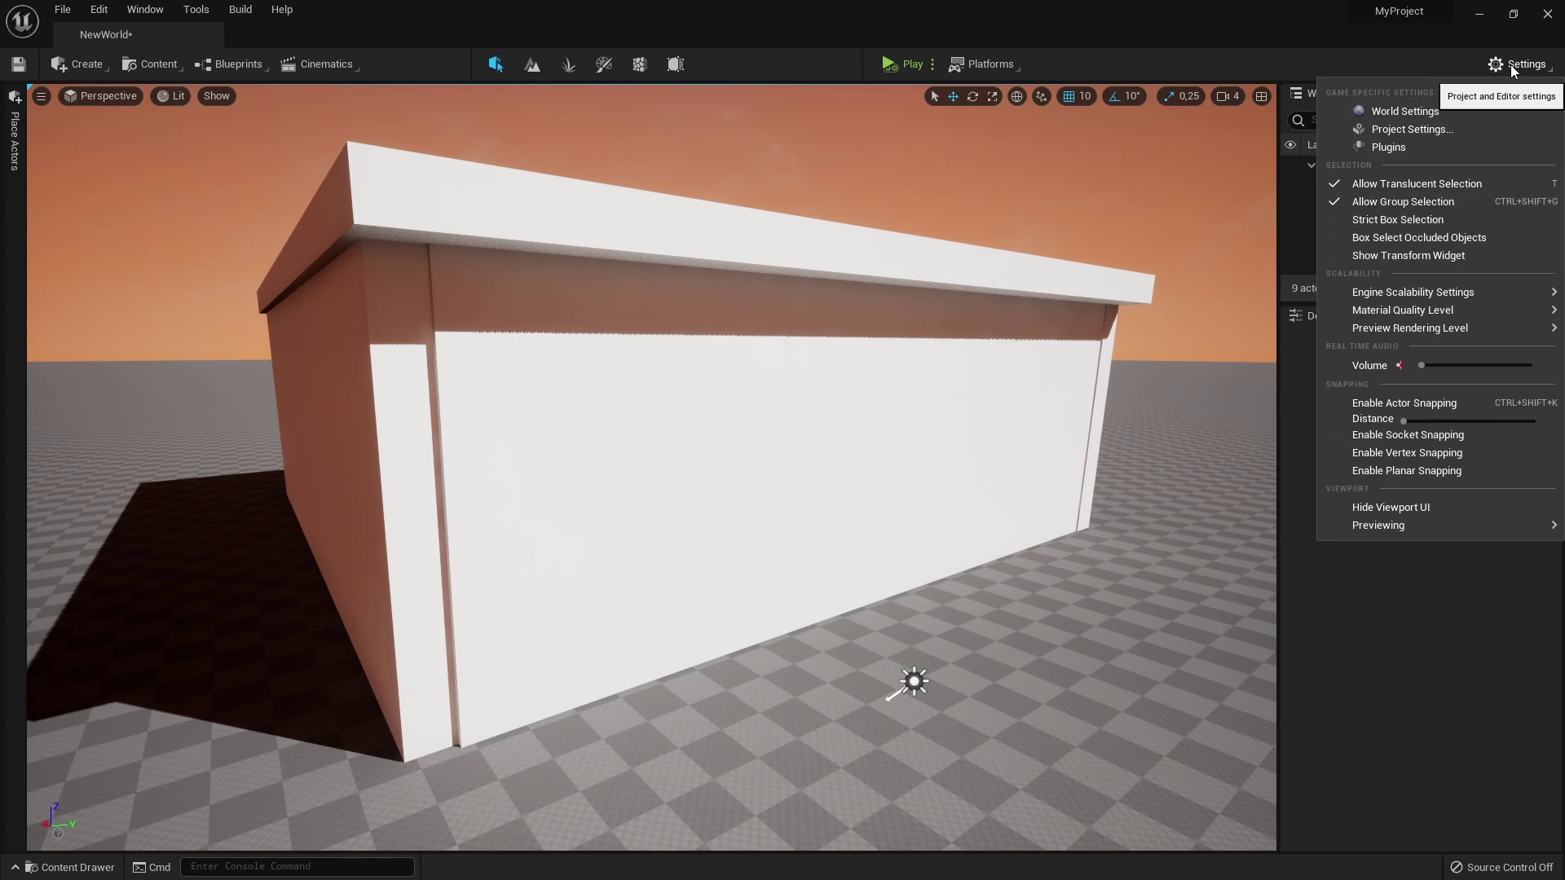
{"action": "left_click", "coordinate": [1480, 129]}
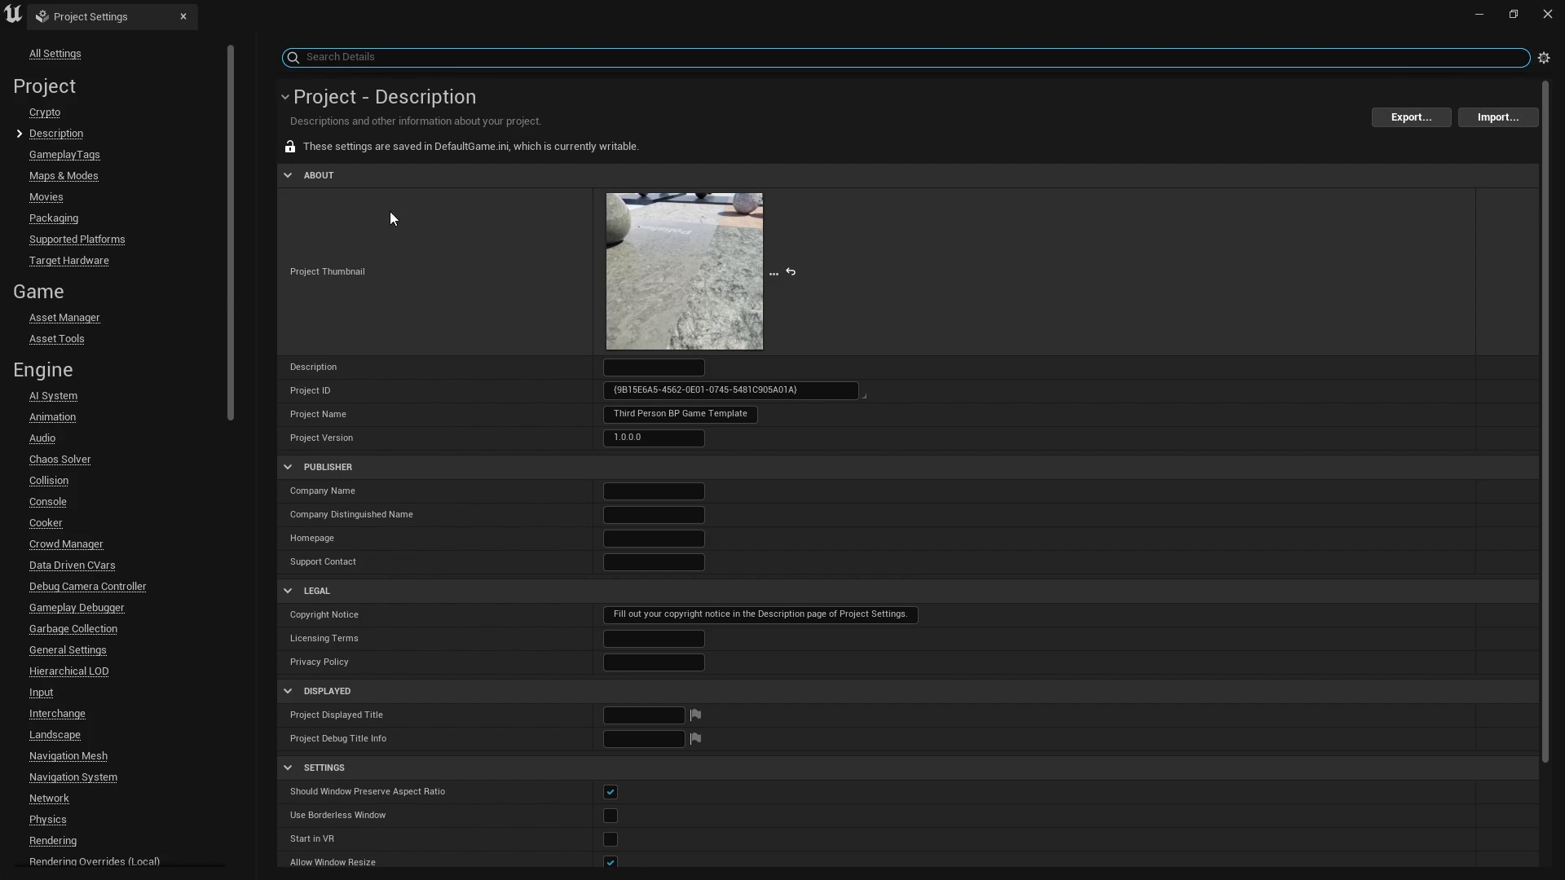
{"action": "scroll", "coordinate": [140, 652], "scroll_direction": "down", "scroll_amount": 5}
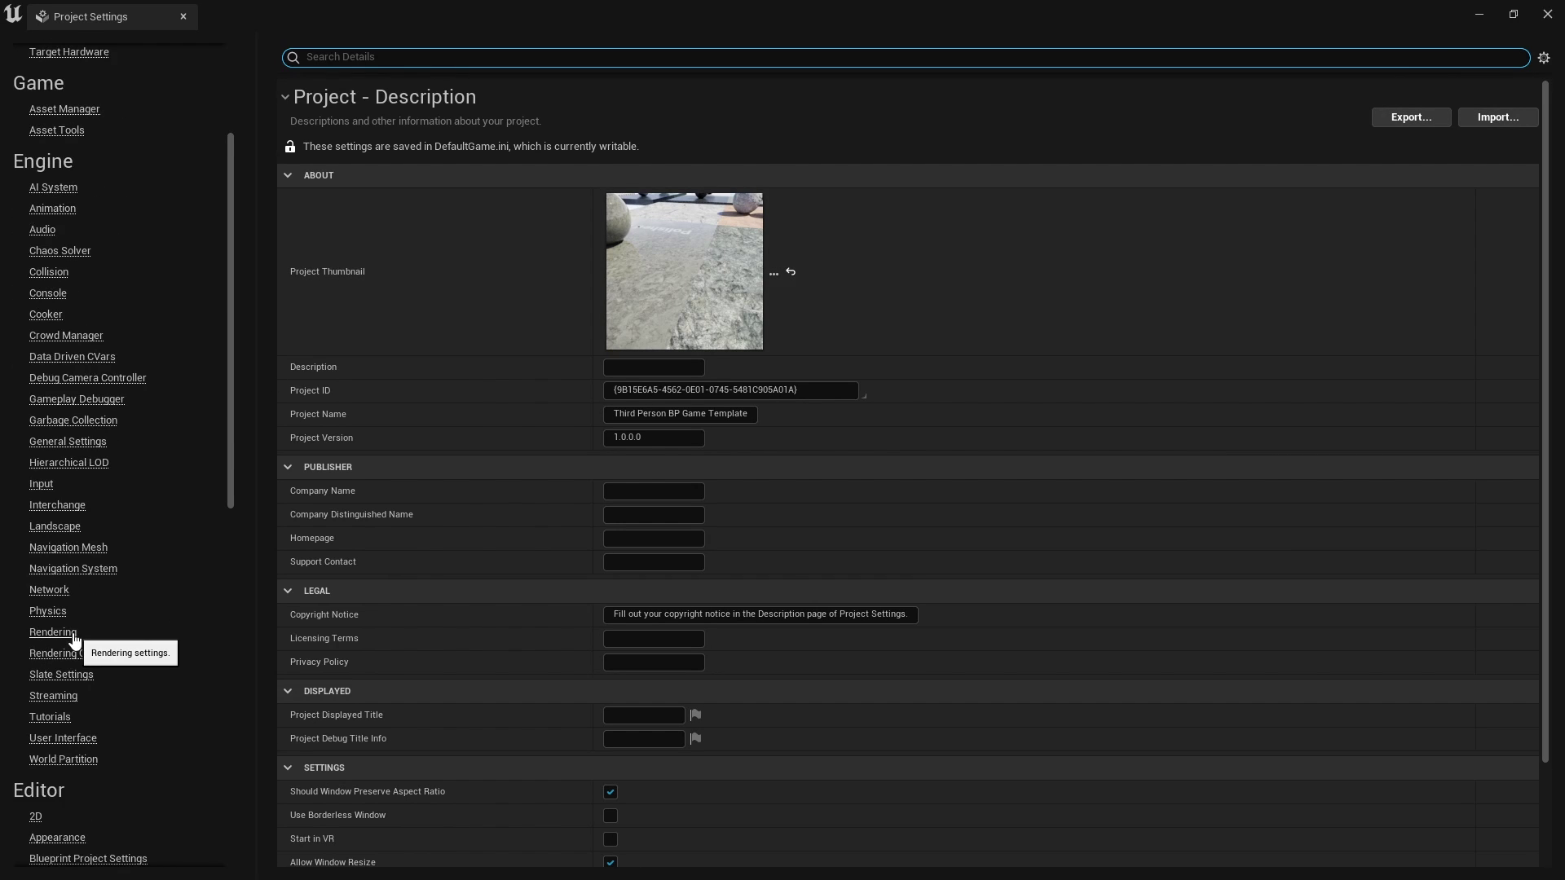
{"action": "left_click", "coordinate": [76, 636]}
{"action": "scroll", "coordinate": [476, 598], "scroll_direction": "down", "scroll_amount": 10}
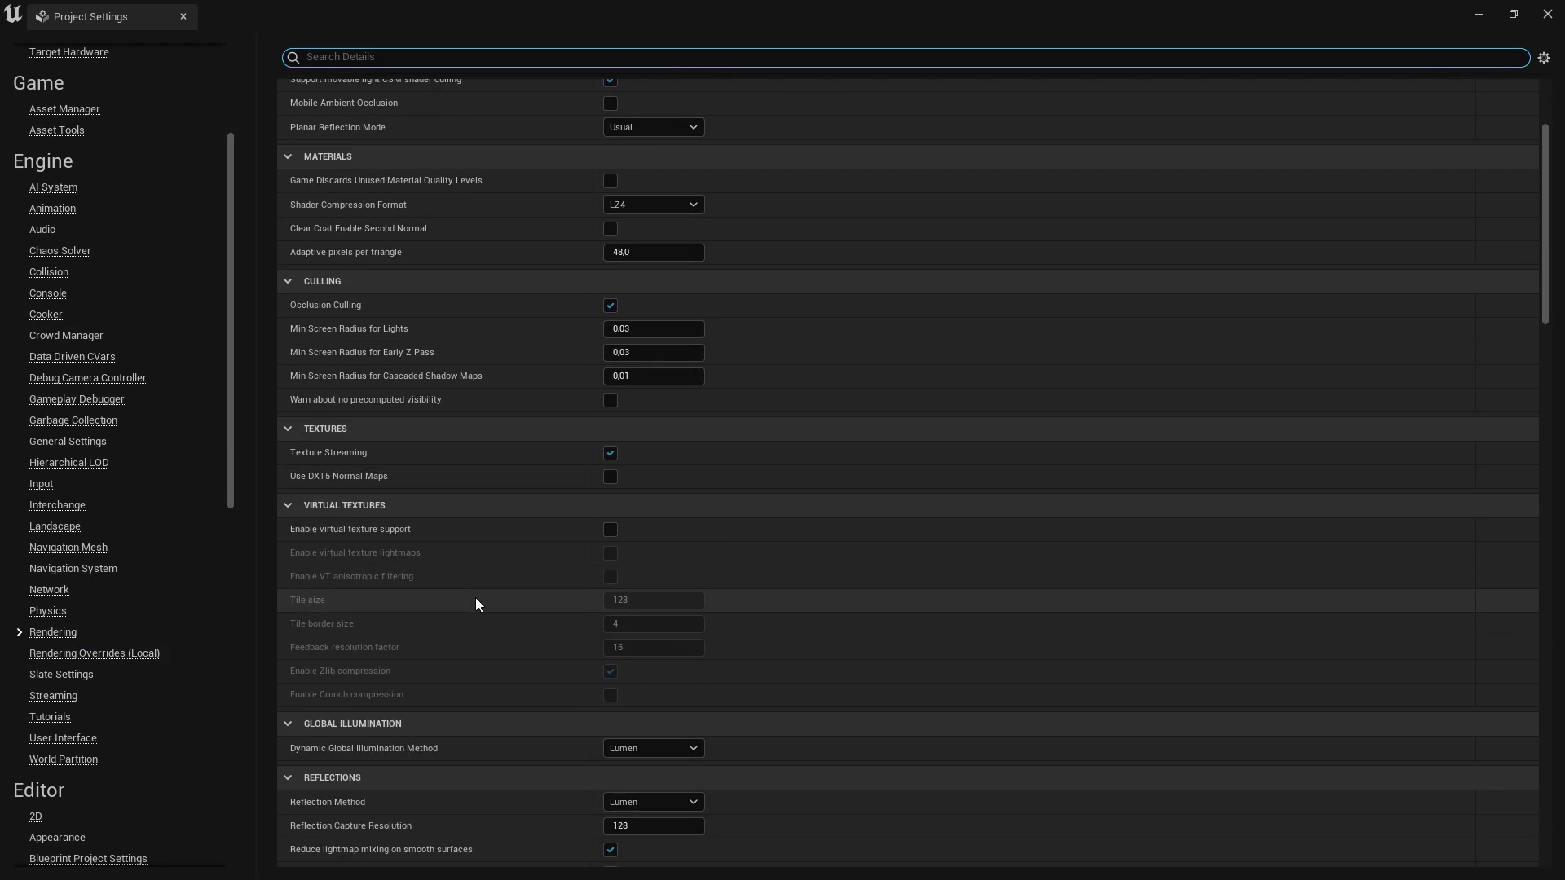
{"action": "scroll", "coordinate": [513, 505], "scroll_direction": "down", "scroll_amount": 1}
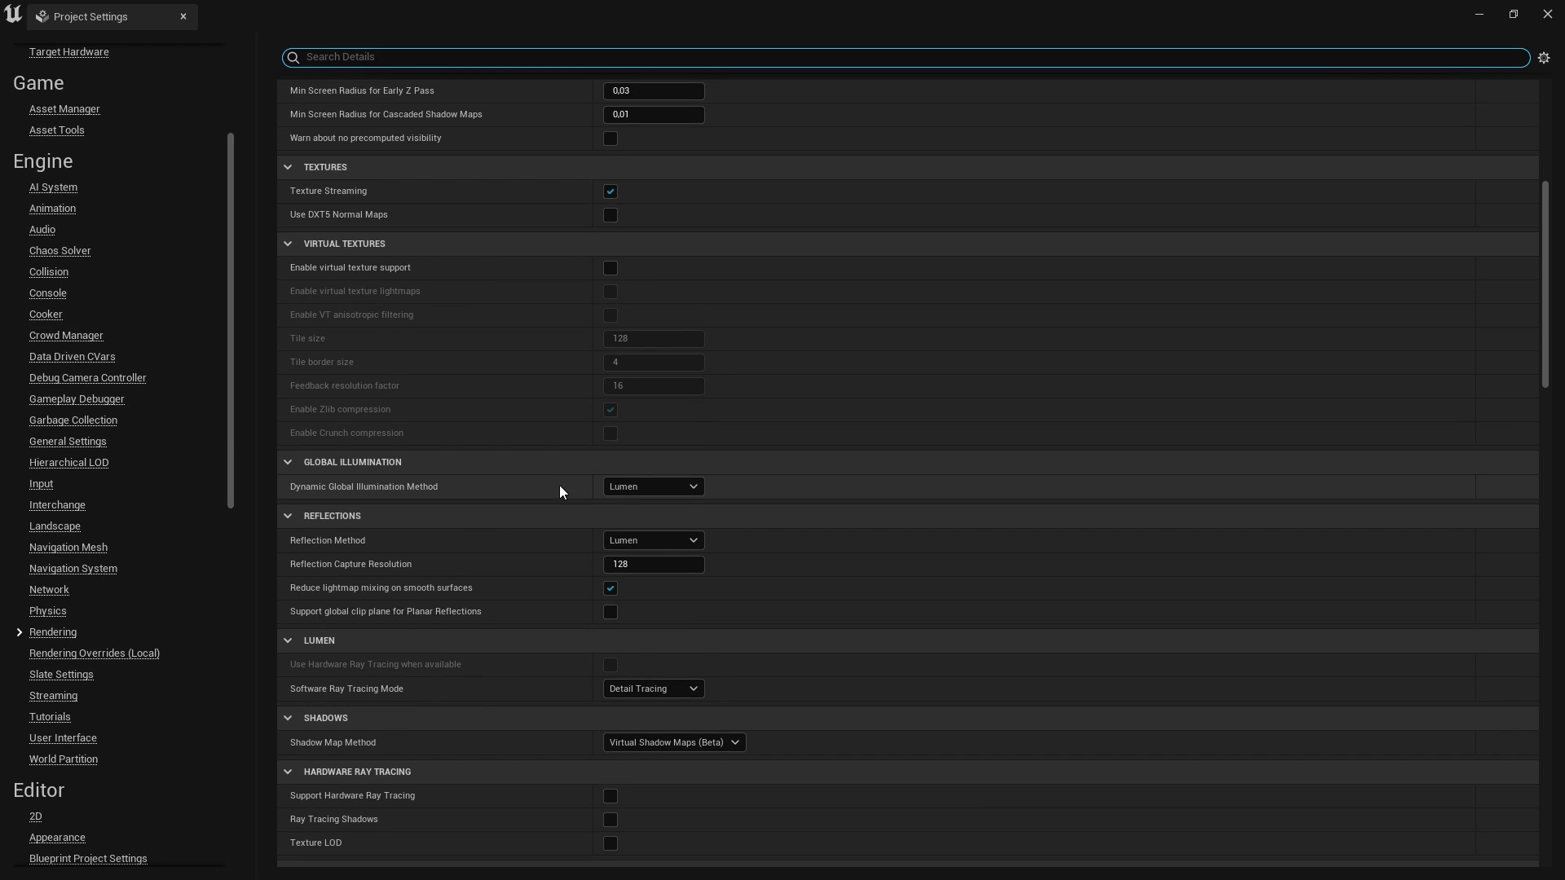
{"action": "left_click", "coordinate": [696, 491]}
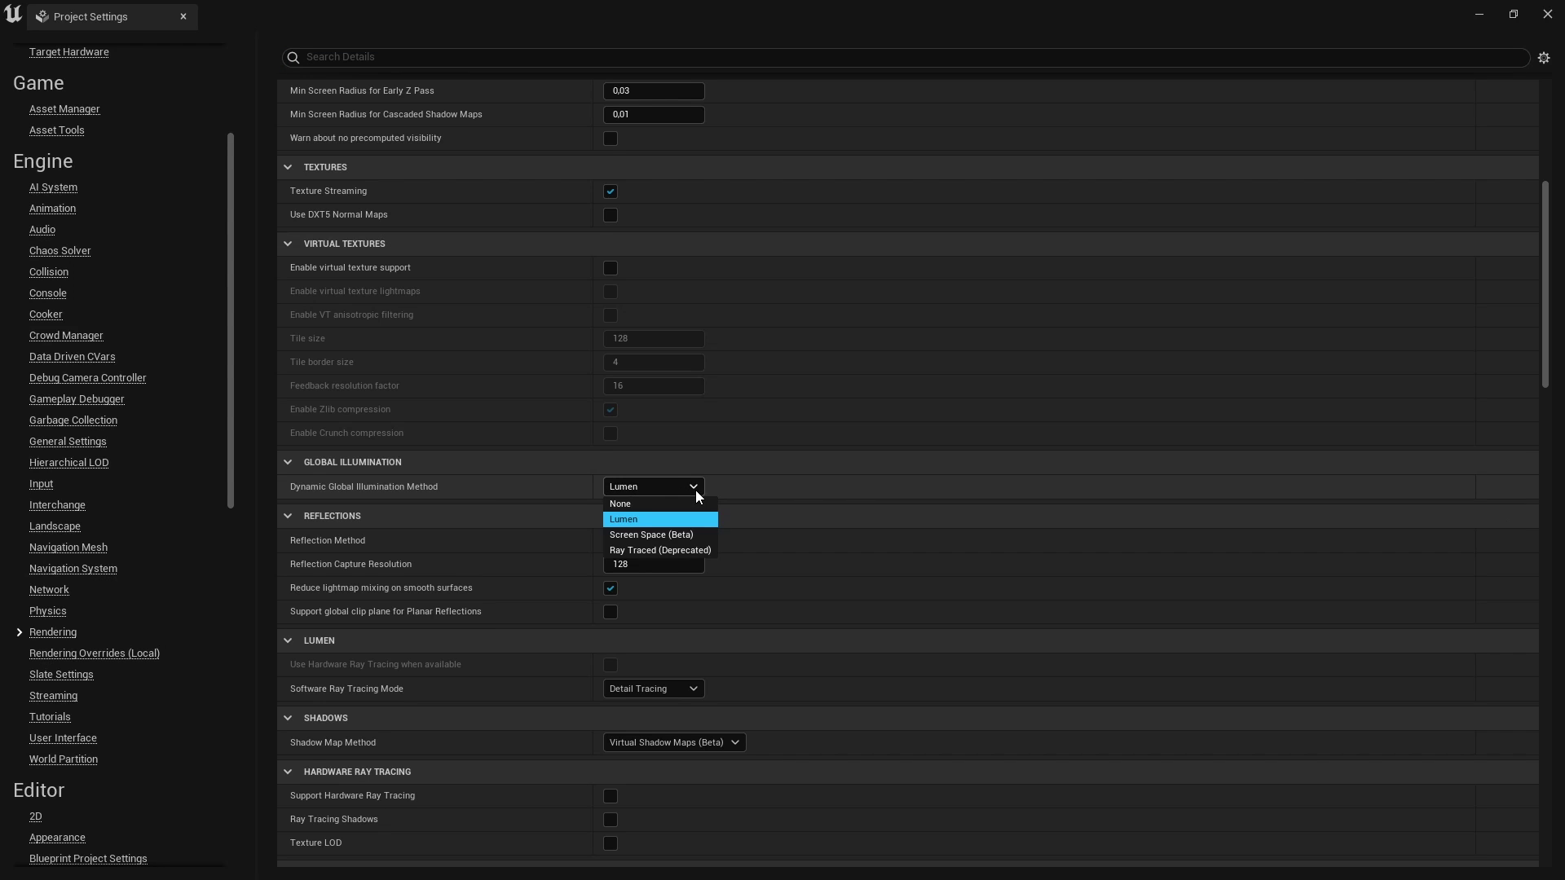
{"action": "left_click", "coordinate": [699, 533]}
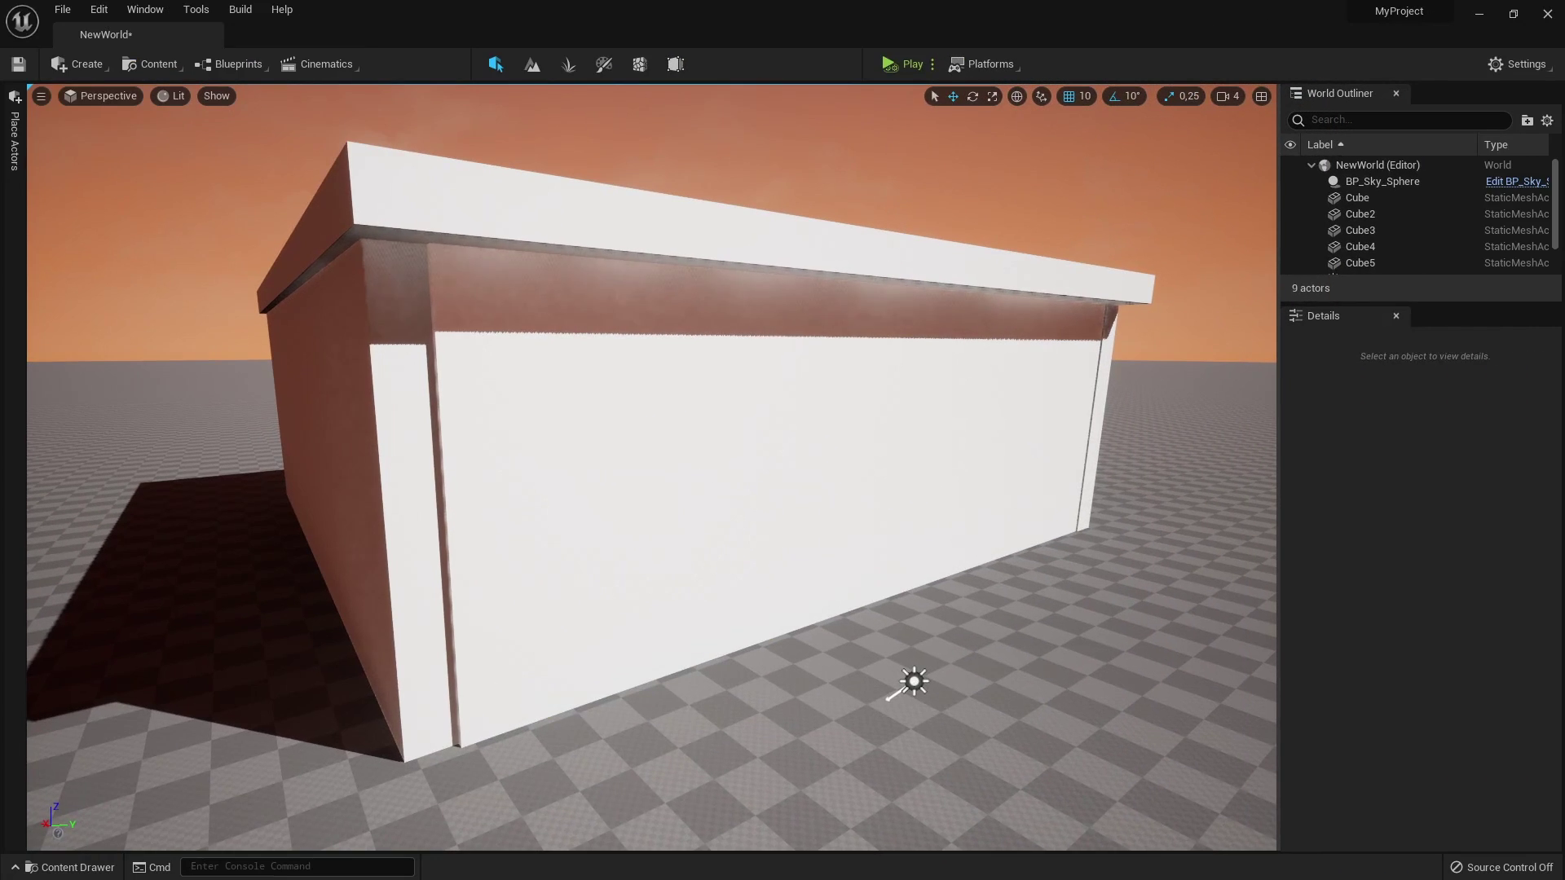
Slide the front wall open to a Y location of 8330 and examine the screen-space lighting from inside
{"action": "left_click_drag", "start_coordinate": [903, 438], "coordinate": [938, 454]}
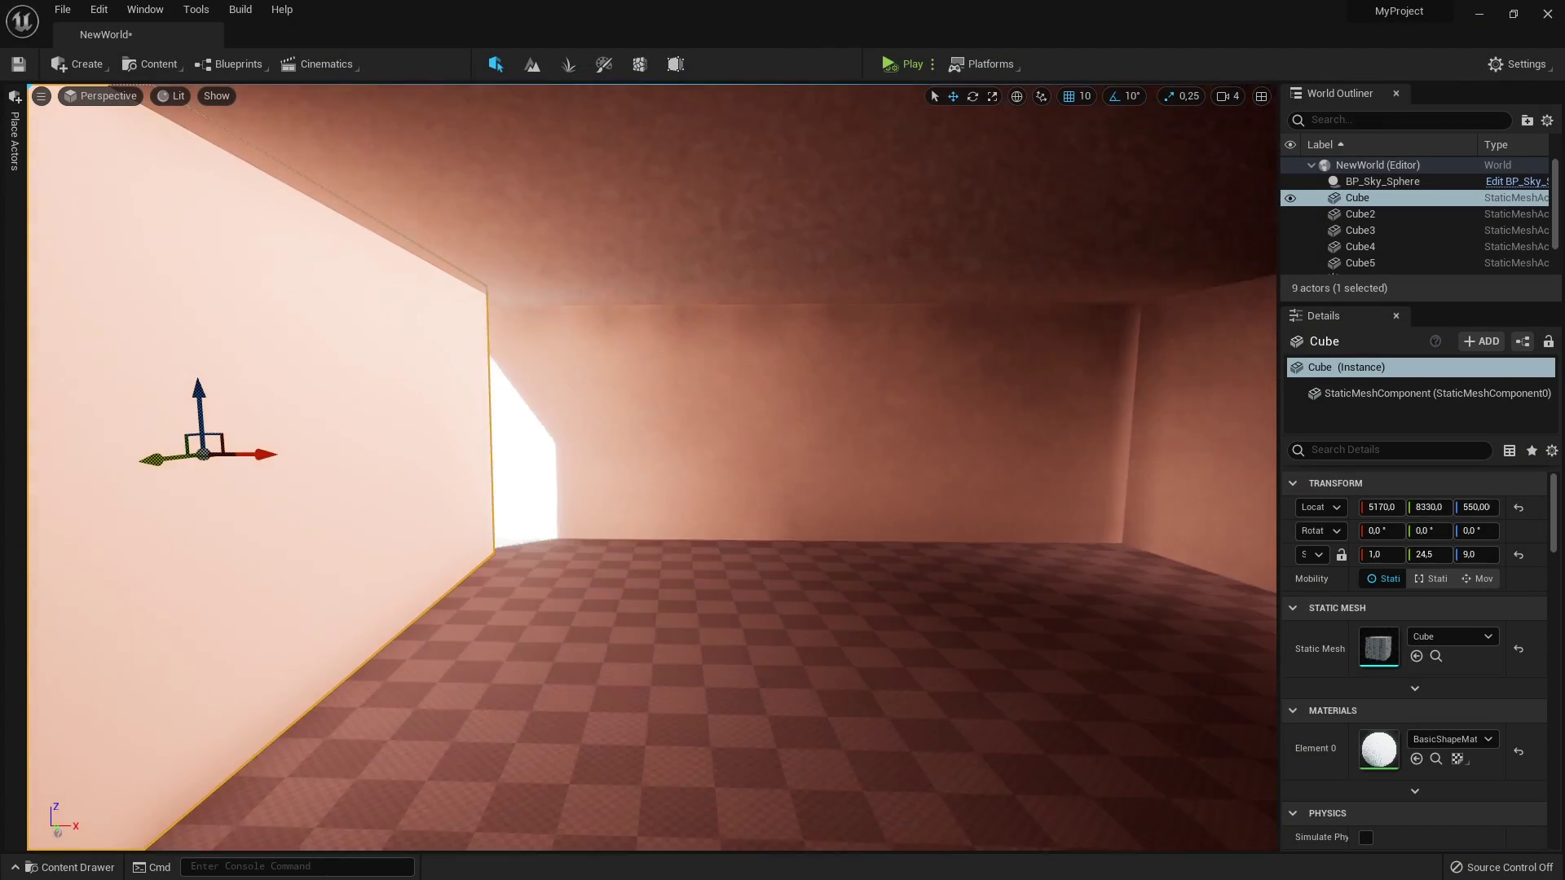
{"action": "left_click_drag", "start_coordinate": [161, 461], "coordinate": [159, 462], "text": "shift"}
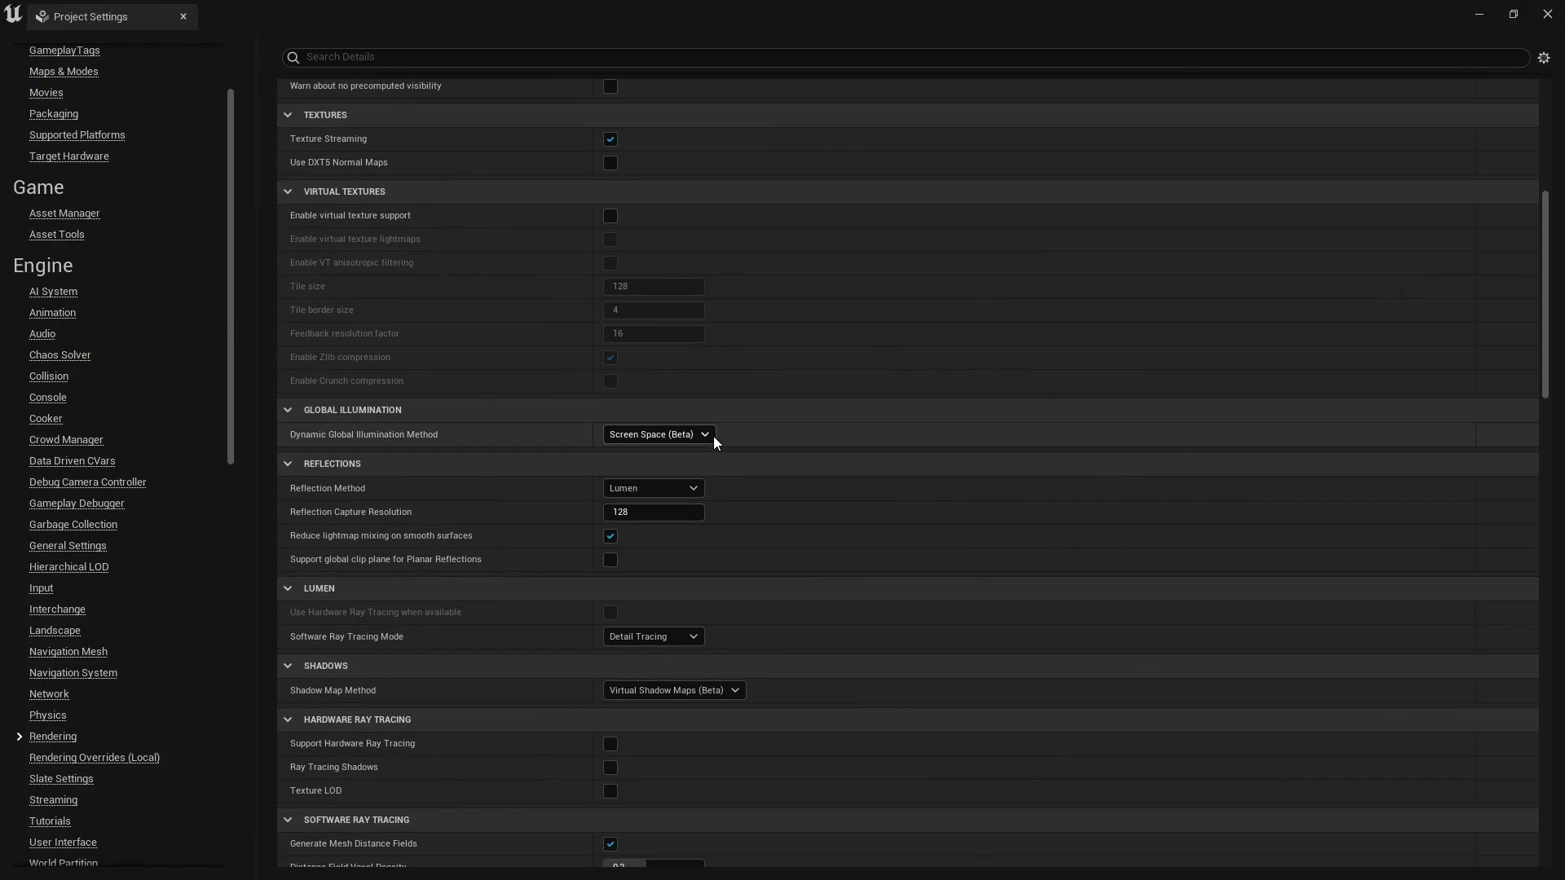
Try Ray Traced (Deprecated) as the Dynamic Global Illumination Method while sliding the front wall, and set the method back to Lumen
{"action": "left_click", "coordinate": [712, 437]}
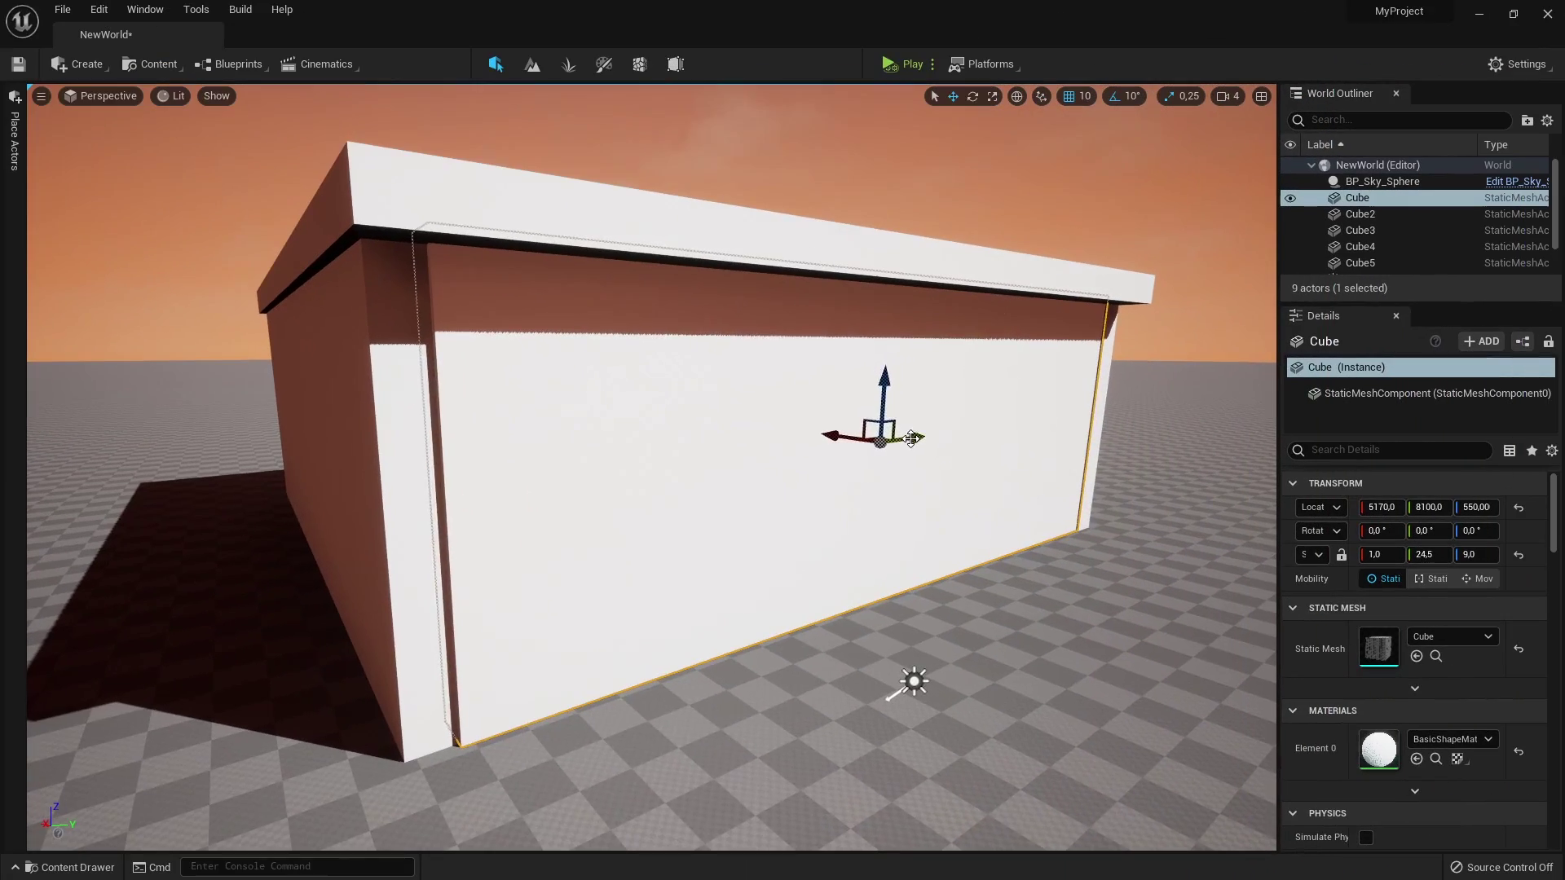
{"action": "mouse_move", "coordinate": [903, 437]}
{"action": "left_mouse_down"}
{"action": "mouse_move", "coordinate": [1193, 418]}
{"action": "mouse_move", "coordinate": [897, 453]}
{"action": "left_mouse_up"}
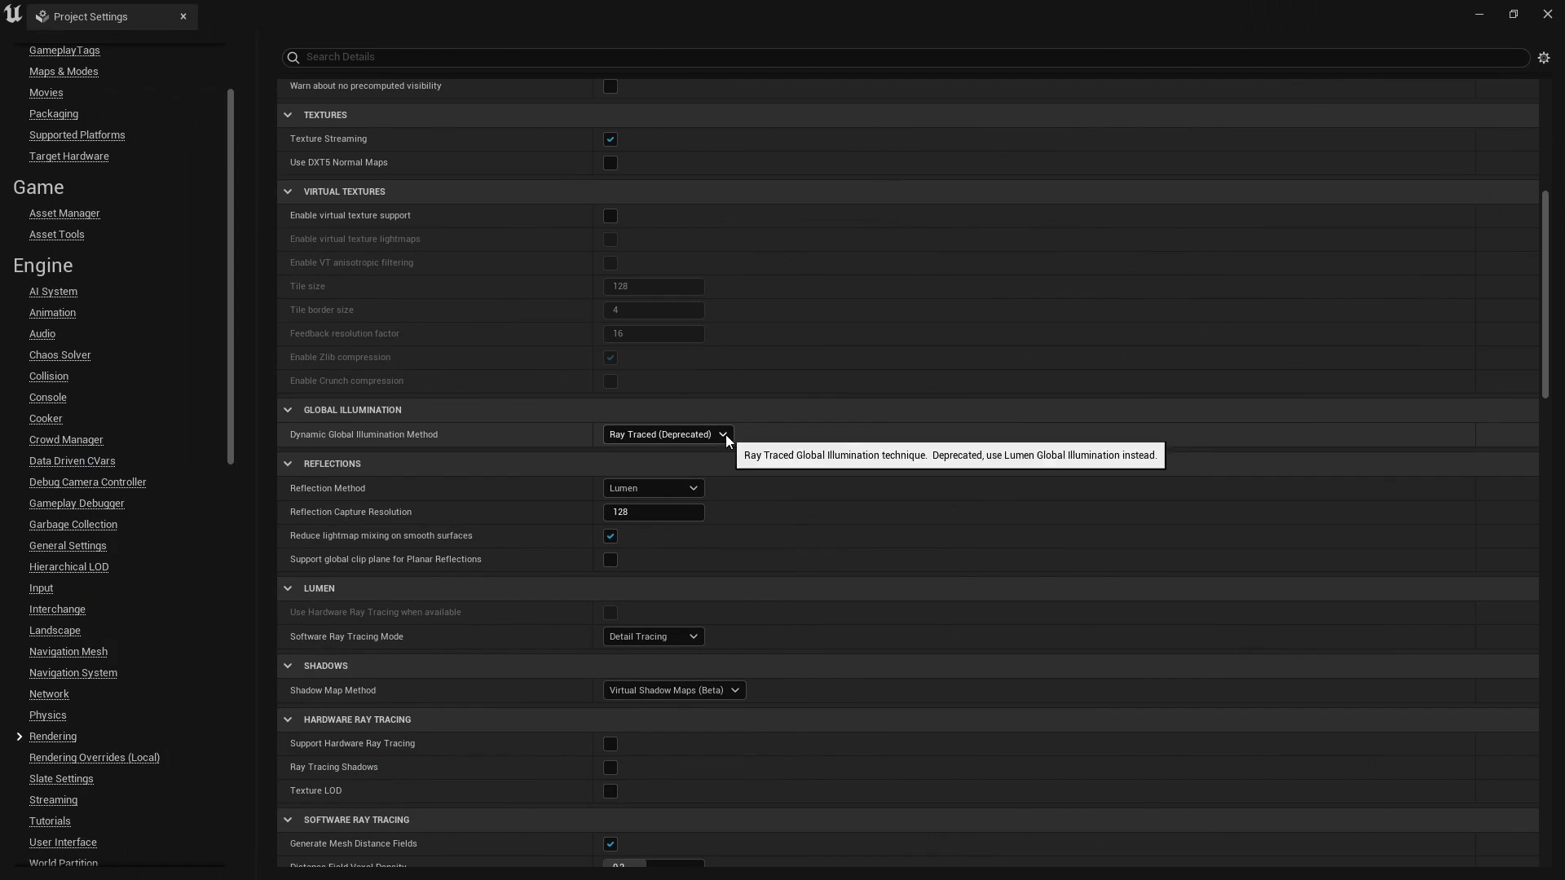
{"action": "left_click", "coordinate": [723, 437]}
{"action": "left_click", "coordinate": [706, 465]}
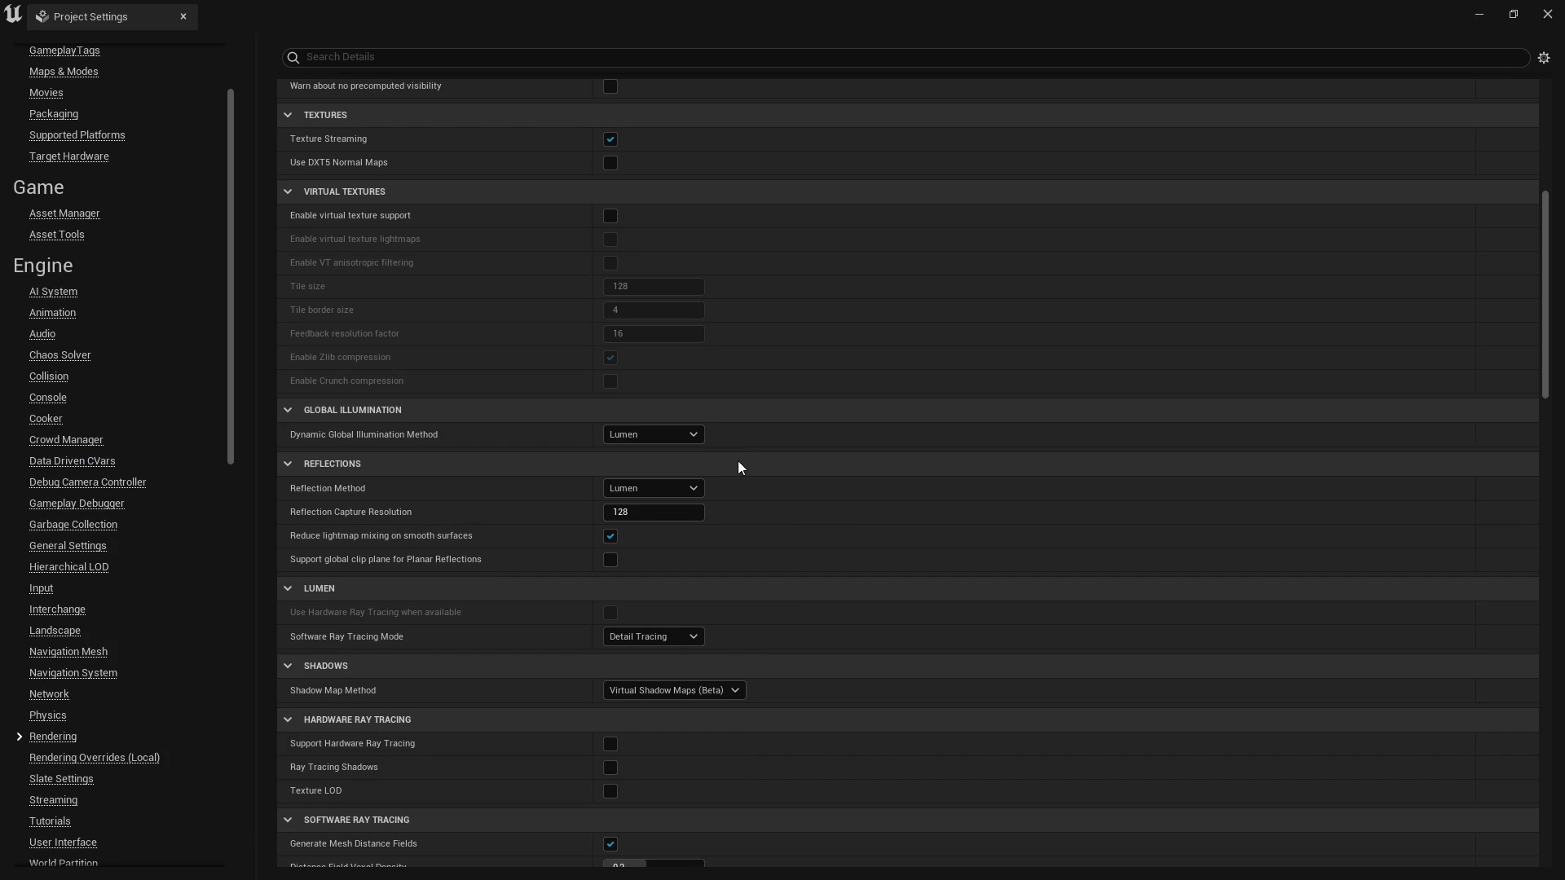
Switch the Dynamic Global Illumination Method to None and back to Lumen
{"action": "left_click", "coordinate": [689, 434]}
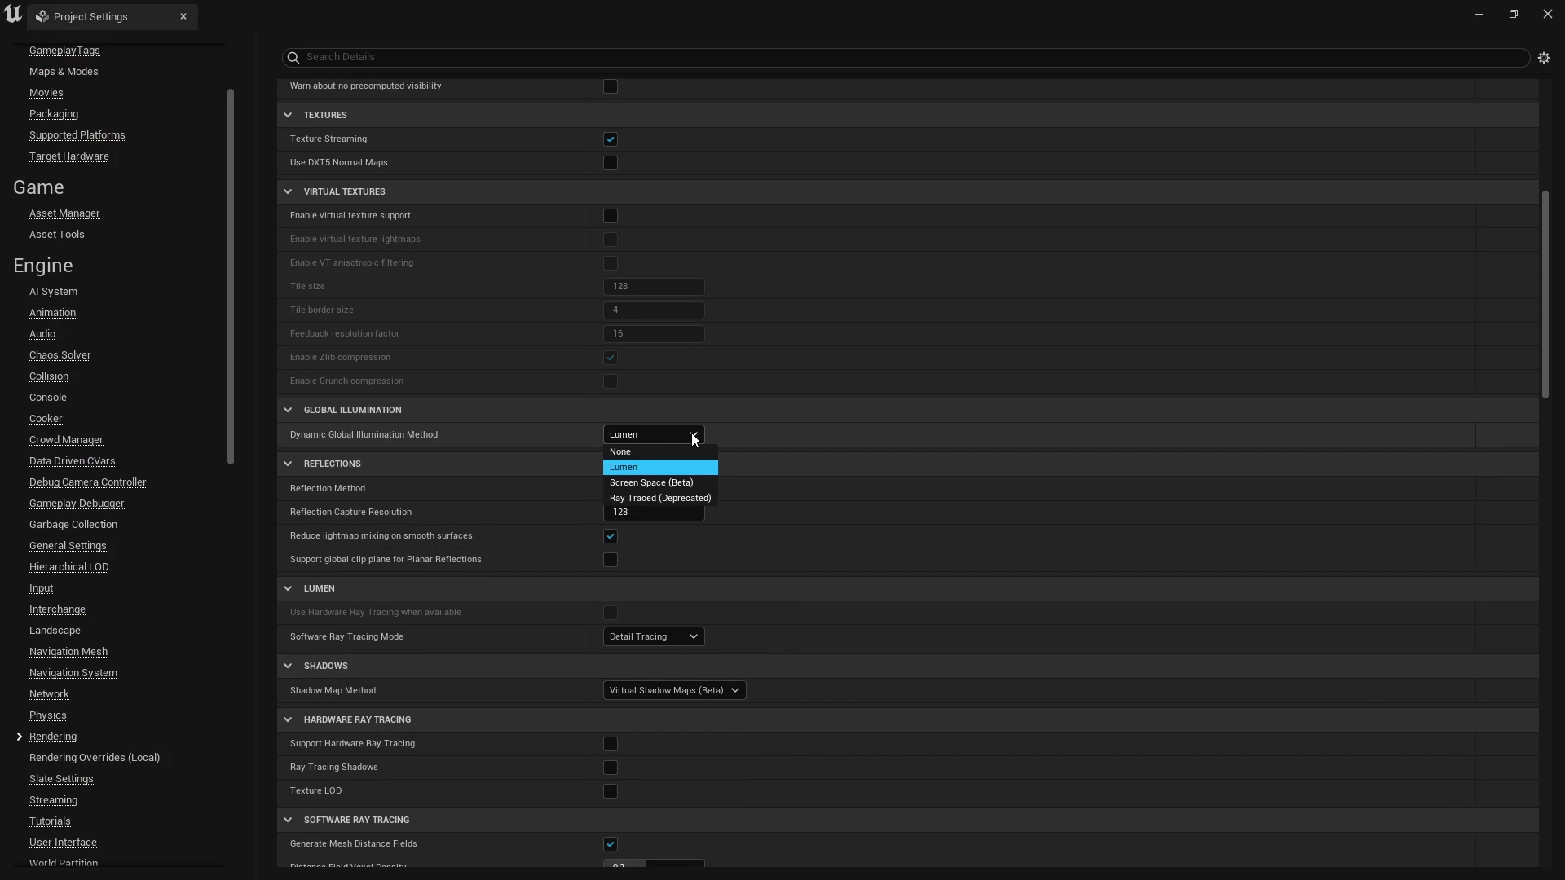
{"action": "left_click", "coordinate": [690, 451]}
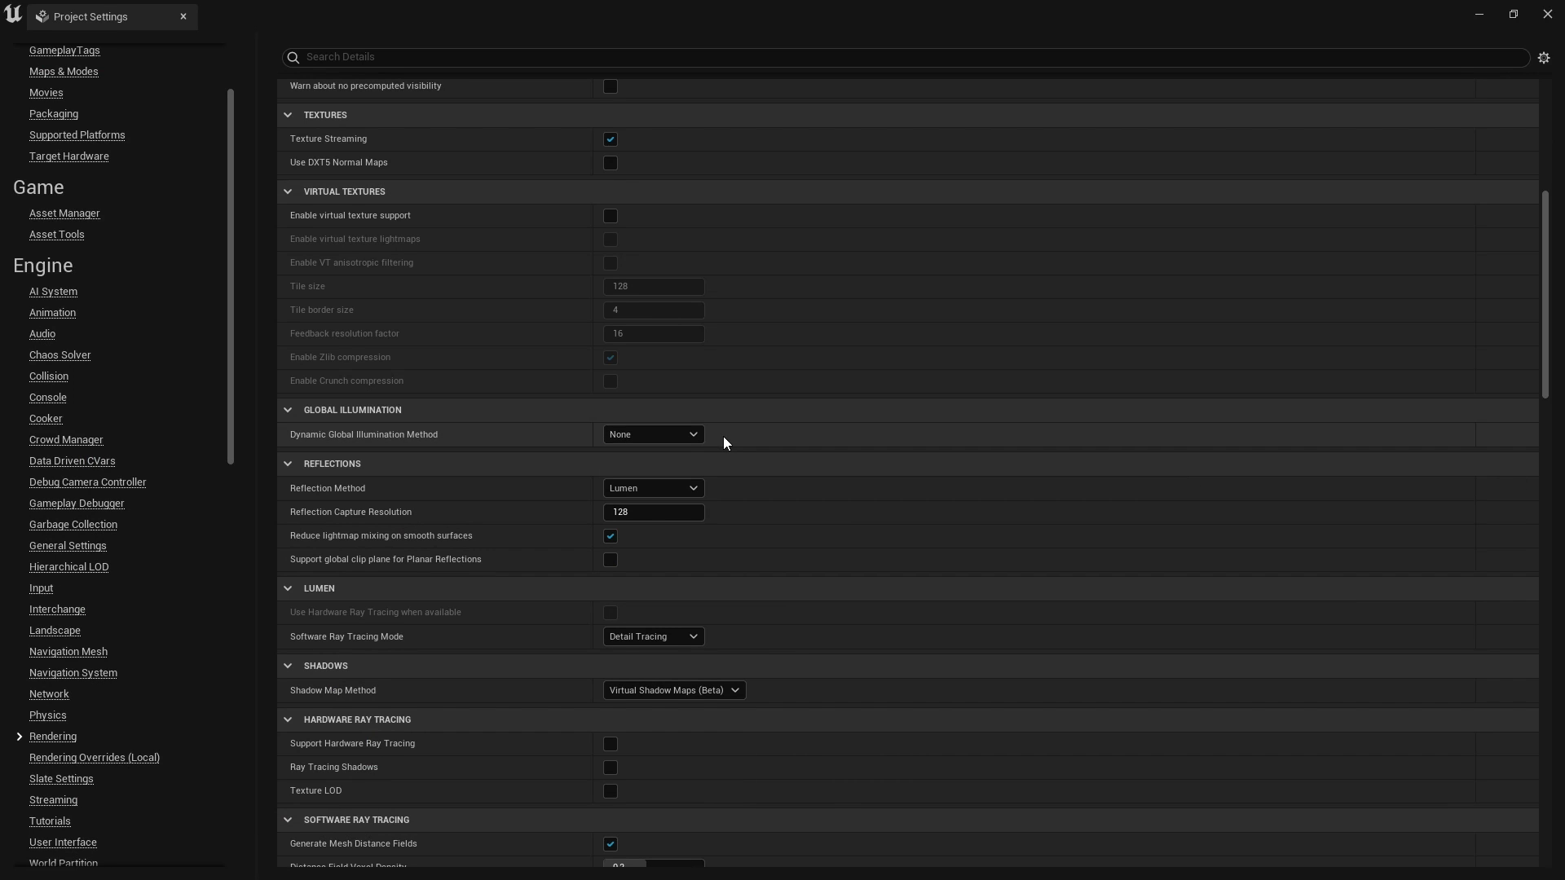
{"action": "left_click", "coordinate": [698, 438]}
{"action": "left_click", "coordinate": [693, 462]}
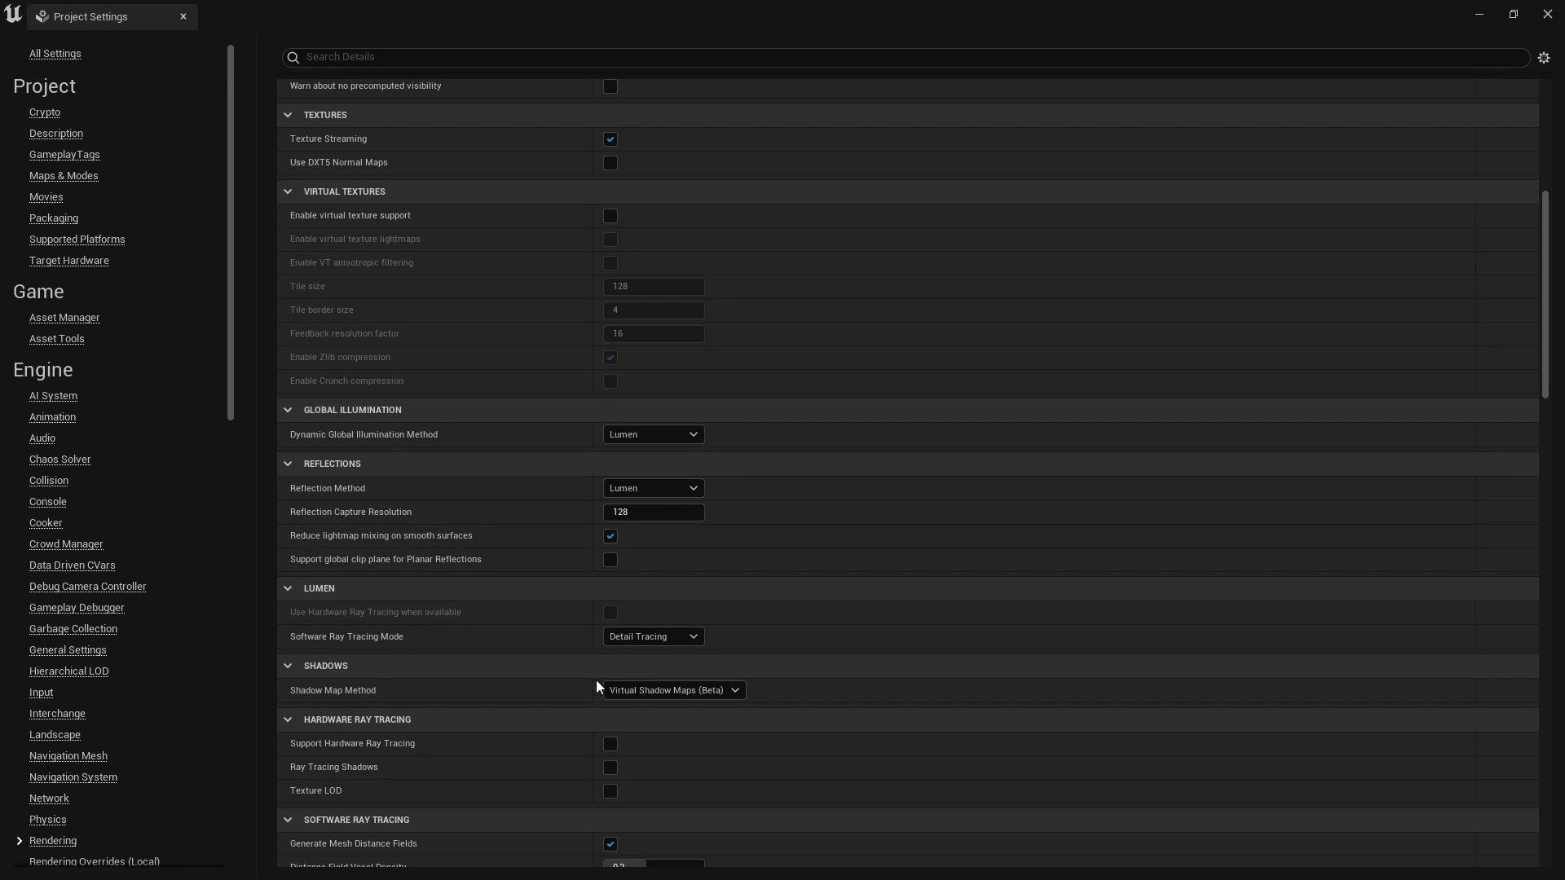
Enable Support Hardware Ray Tracing in the project's Rendering settings
{"action": "left_click", "coordinate": [611, 745]}
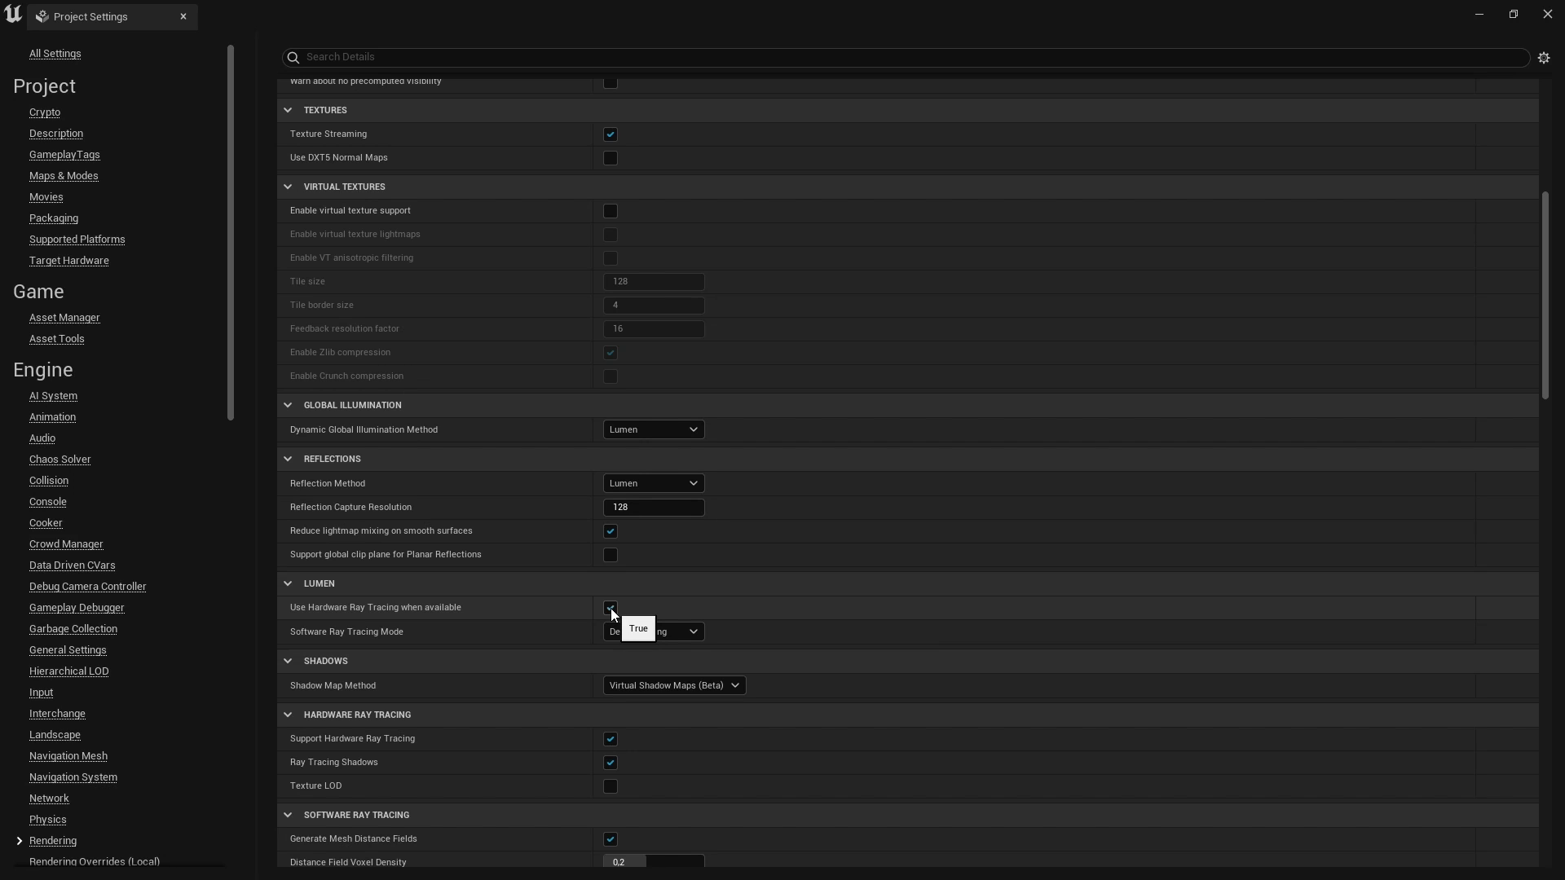
Try Ray Traced (Deprecated) global illumination by sliding the front wall to Y 9320, undo the move, and restore Lumen
{"action": "left_click", "coordinate": [692, 430]}
{"action": "left_click", "coordinate": [697, 492]}
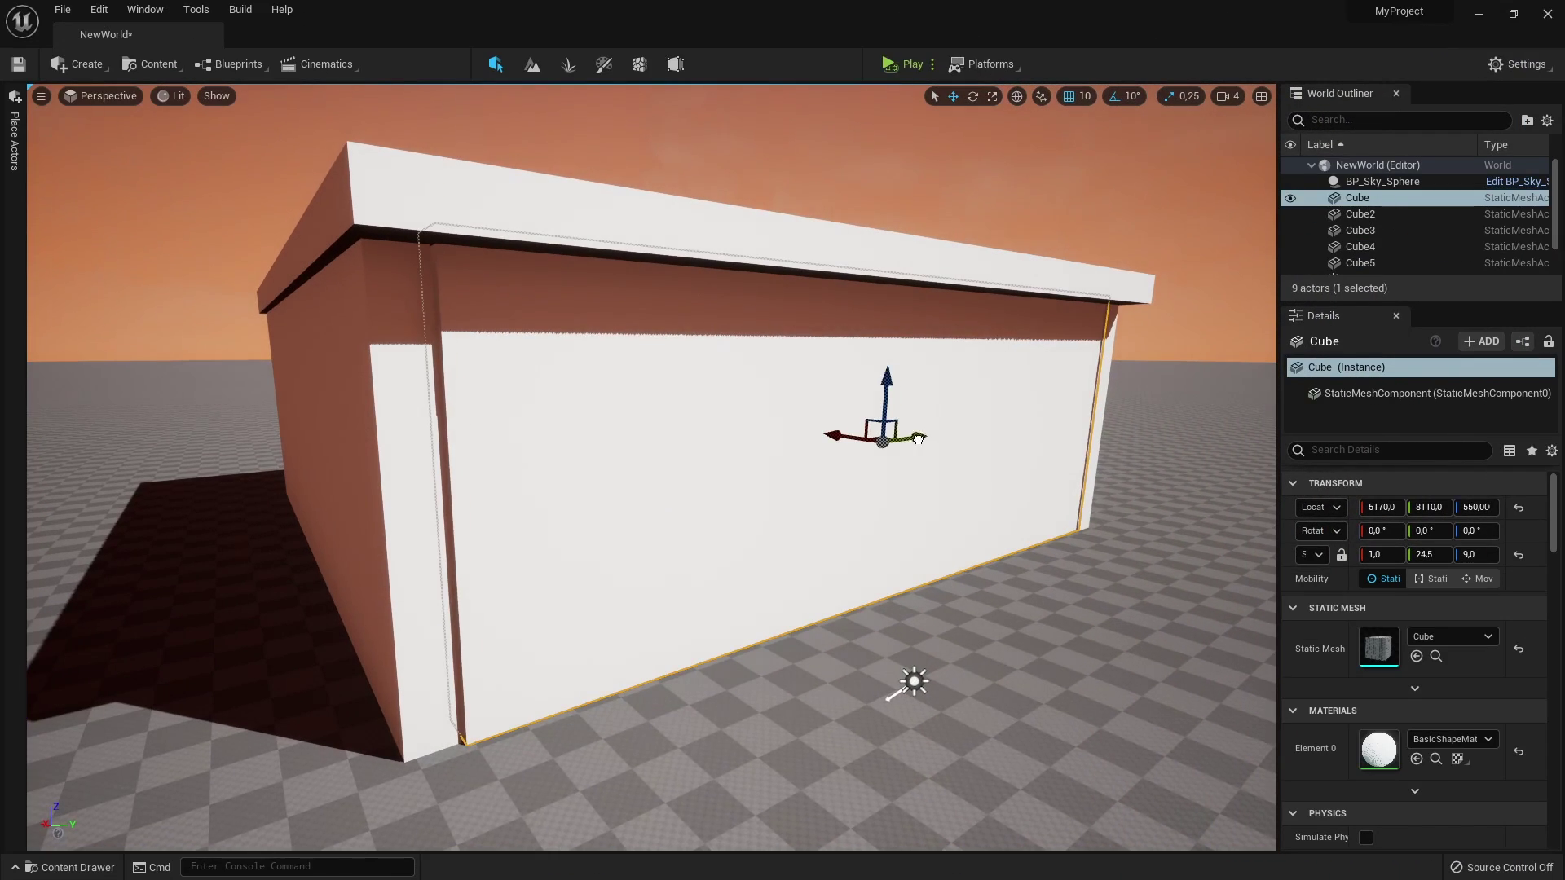
{"action": "right_click_drag", "start_coordinate": [1050, 429], "coordinate": [1050, 430]}
{"action": "left_click_drag", "start_coordinate": [1050, 430], "coordinate": [1085, 440]}
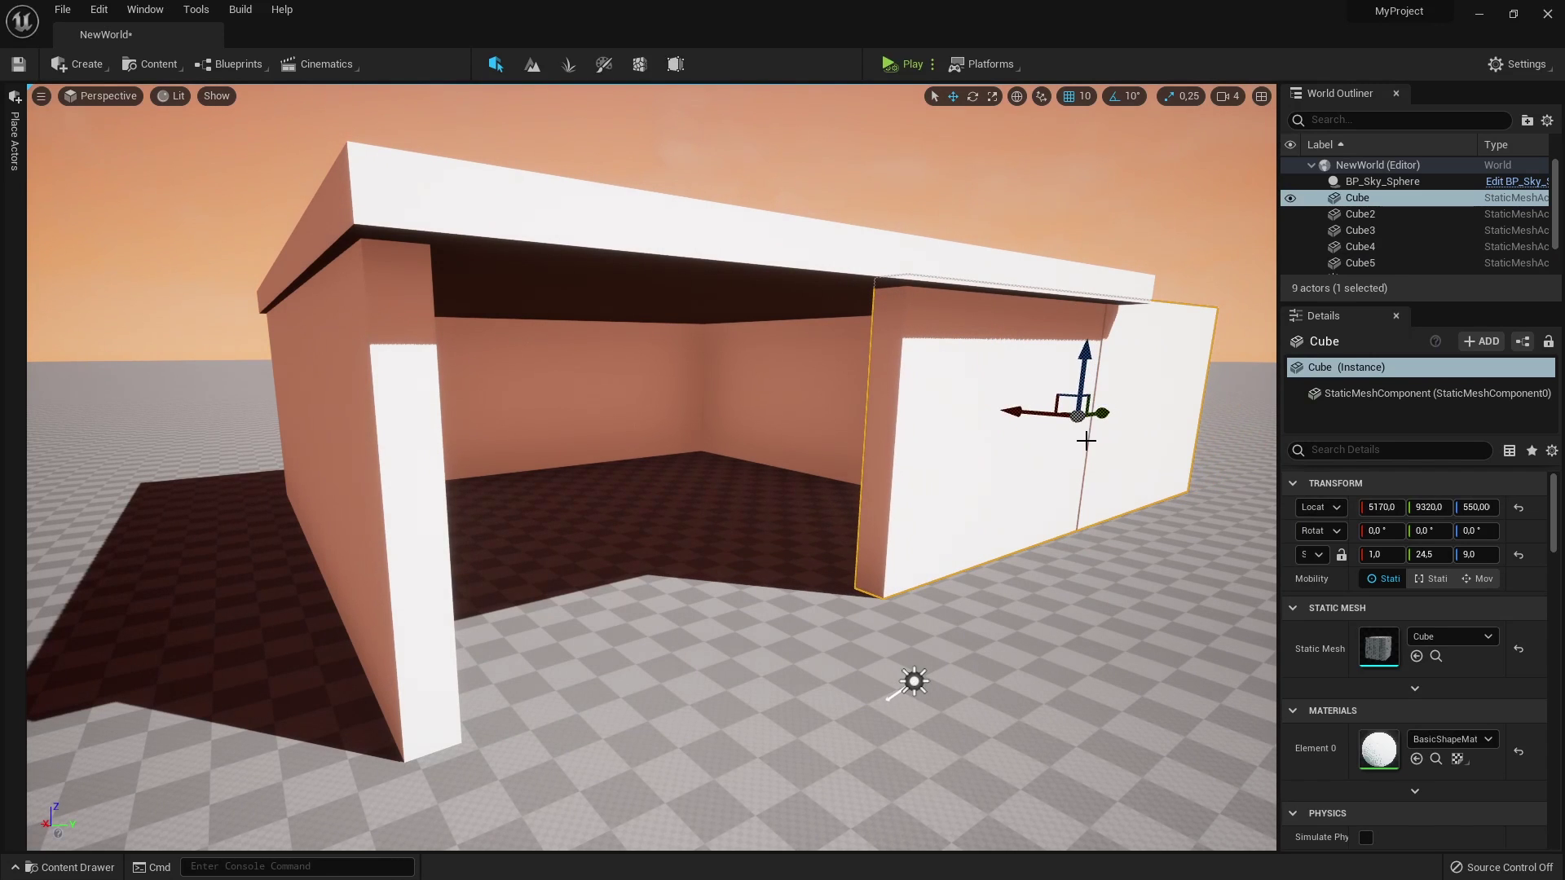
{"action": "key", "text": "ctrl+z"}
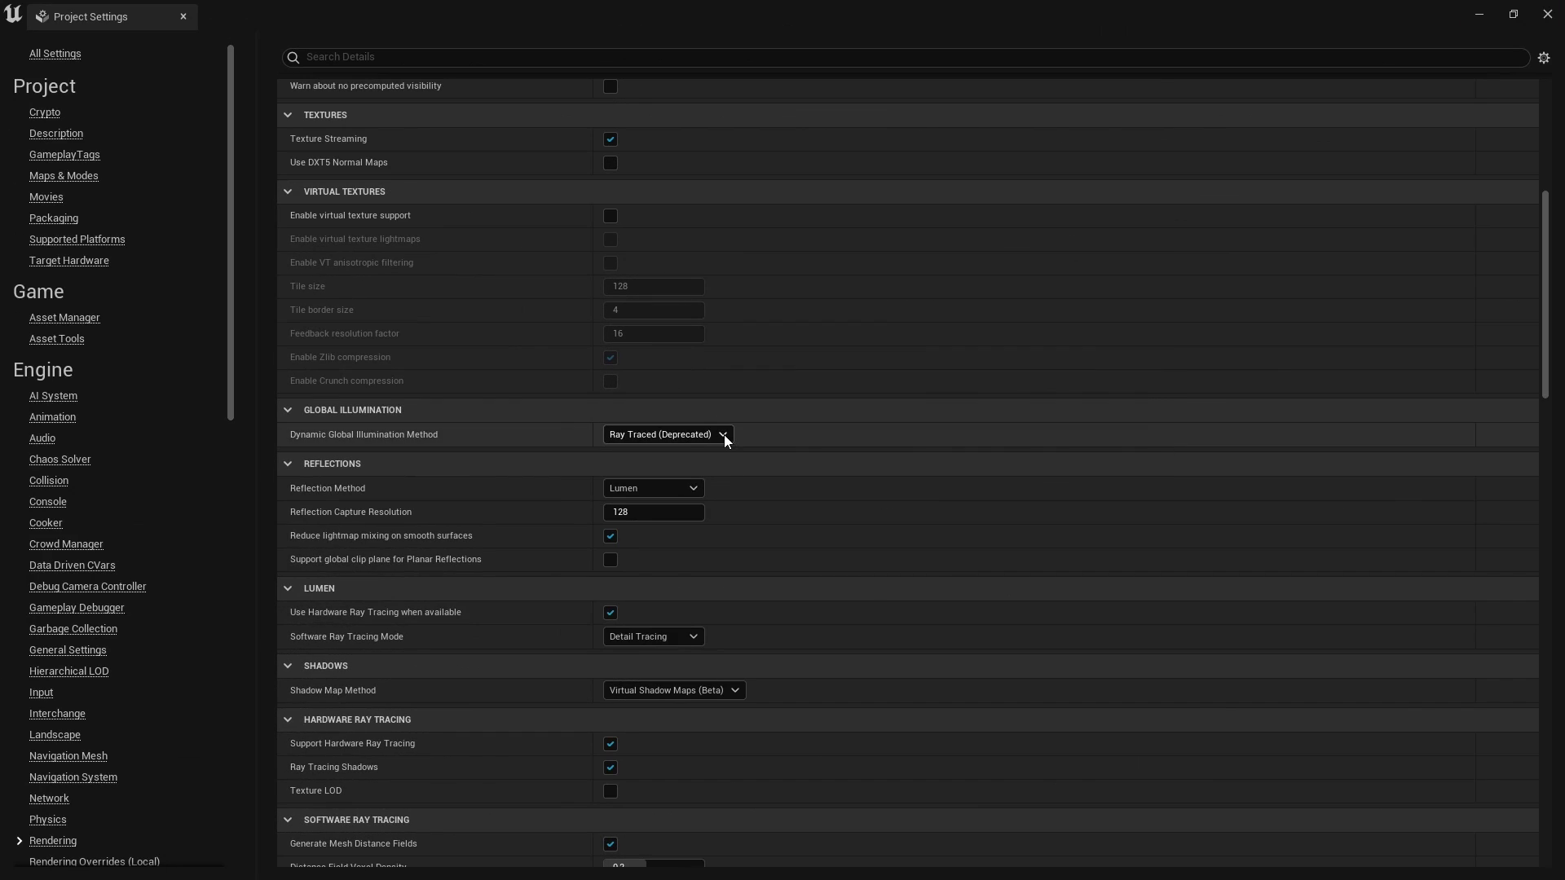
{"action": "left_click", "coordinate": [724, 433]}
{"action": "left_click", "coordinate": [706, 466]}
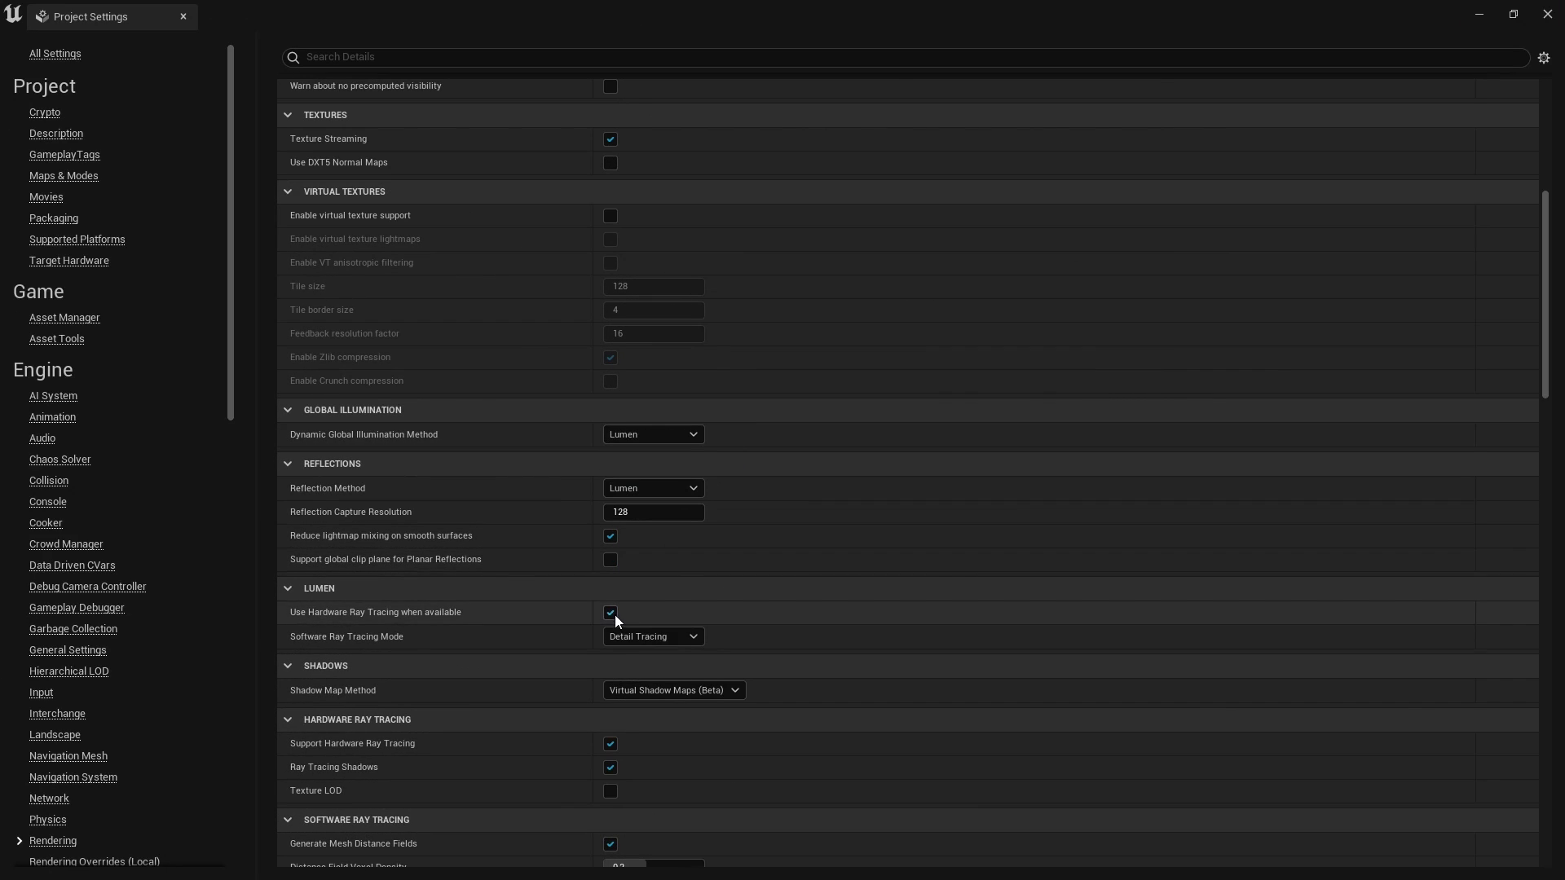
Disable Lumen's hardware ray tracing, Support Hardware Ray Tracing and Ray Tracing Shadows in the Rendering settings
{"action": "left_click", "coordinate": [611, 613]}
{"action": "left_click", "coordinate": [610, 743]}
{"action": "left_click", "coordinate": [611, 767]}
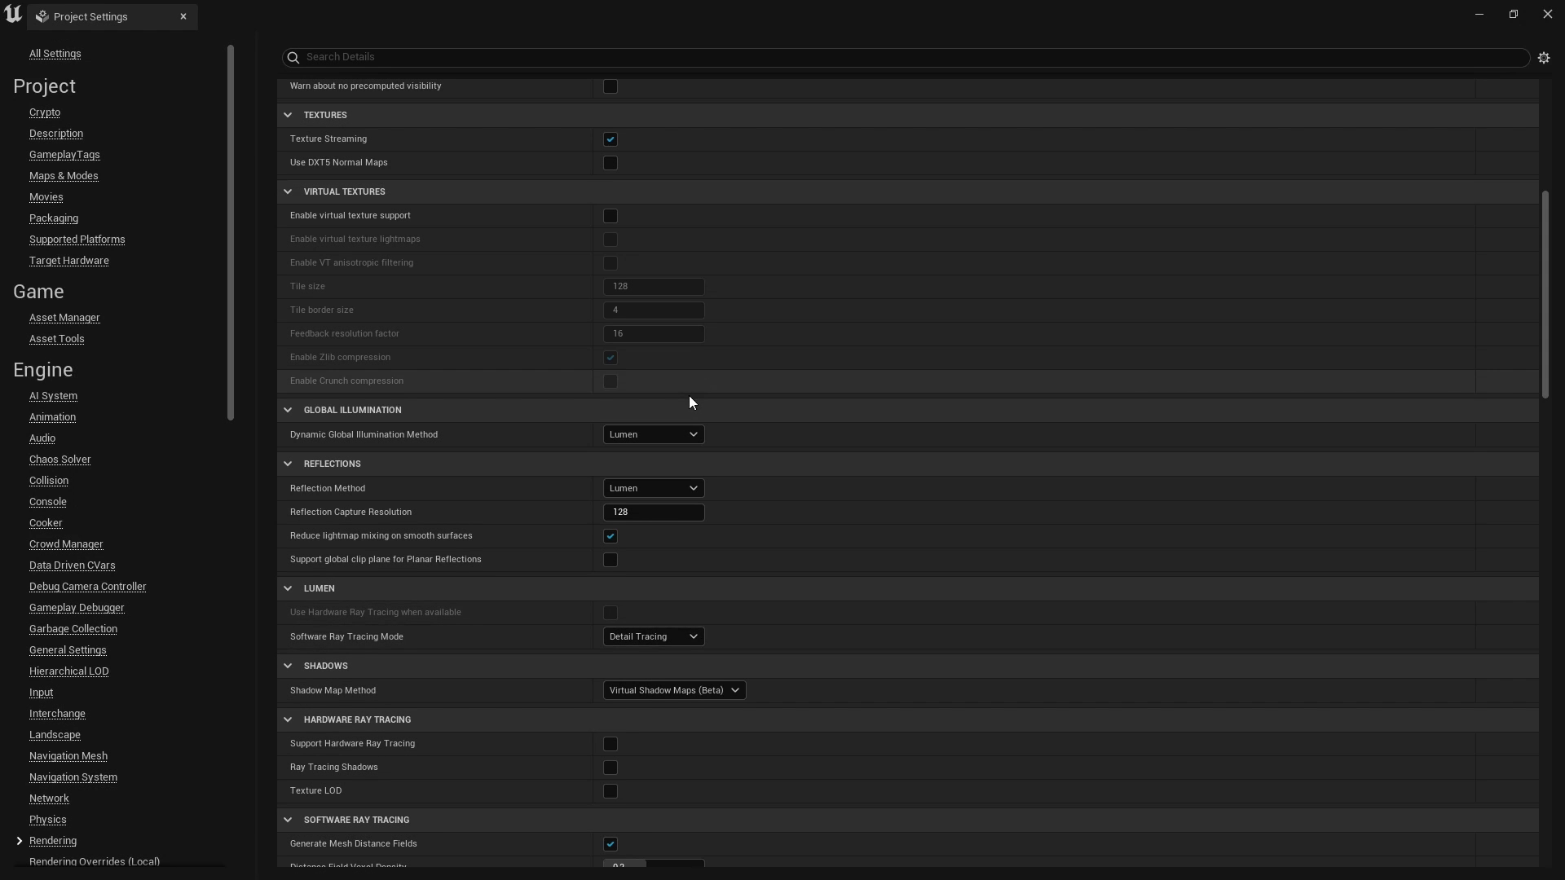
Review the Software Ray Tracing Mode and Shadow Map Method choices and the Software Ray Tracing settings without changing them
{"action": "left_click", "coordinate": [697, 636]}
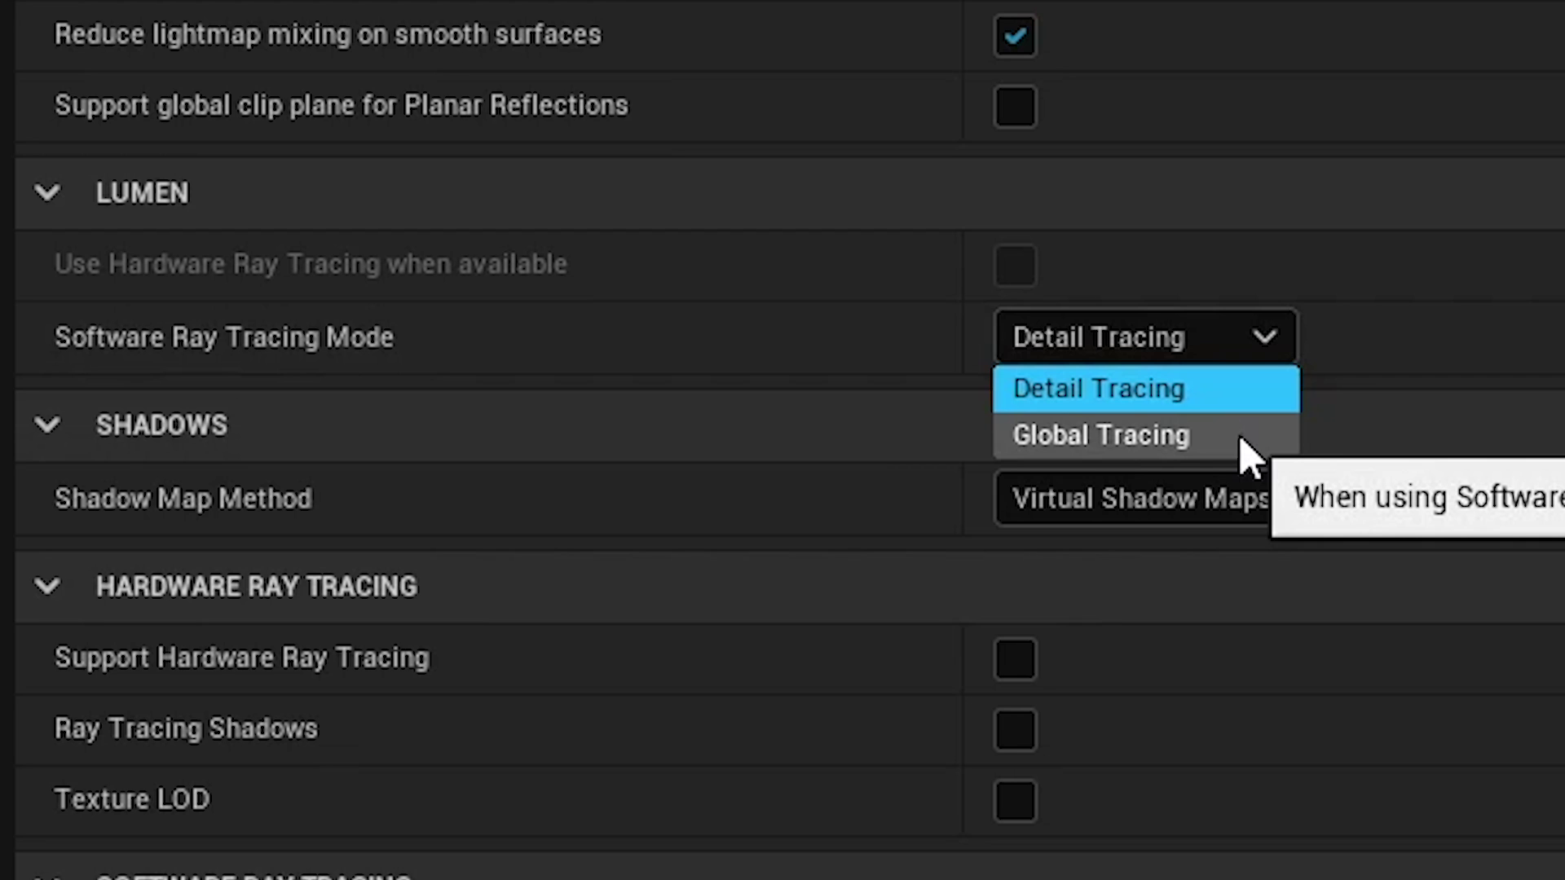
{"action": "left_click", "coordinate": [1376, 424]}
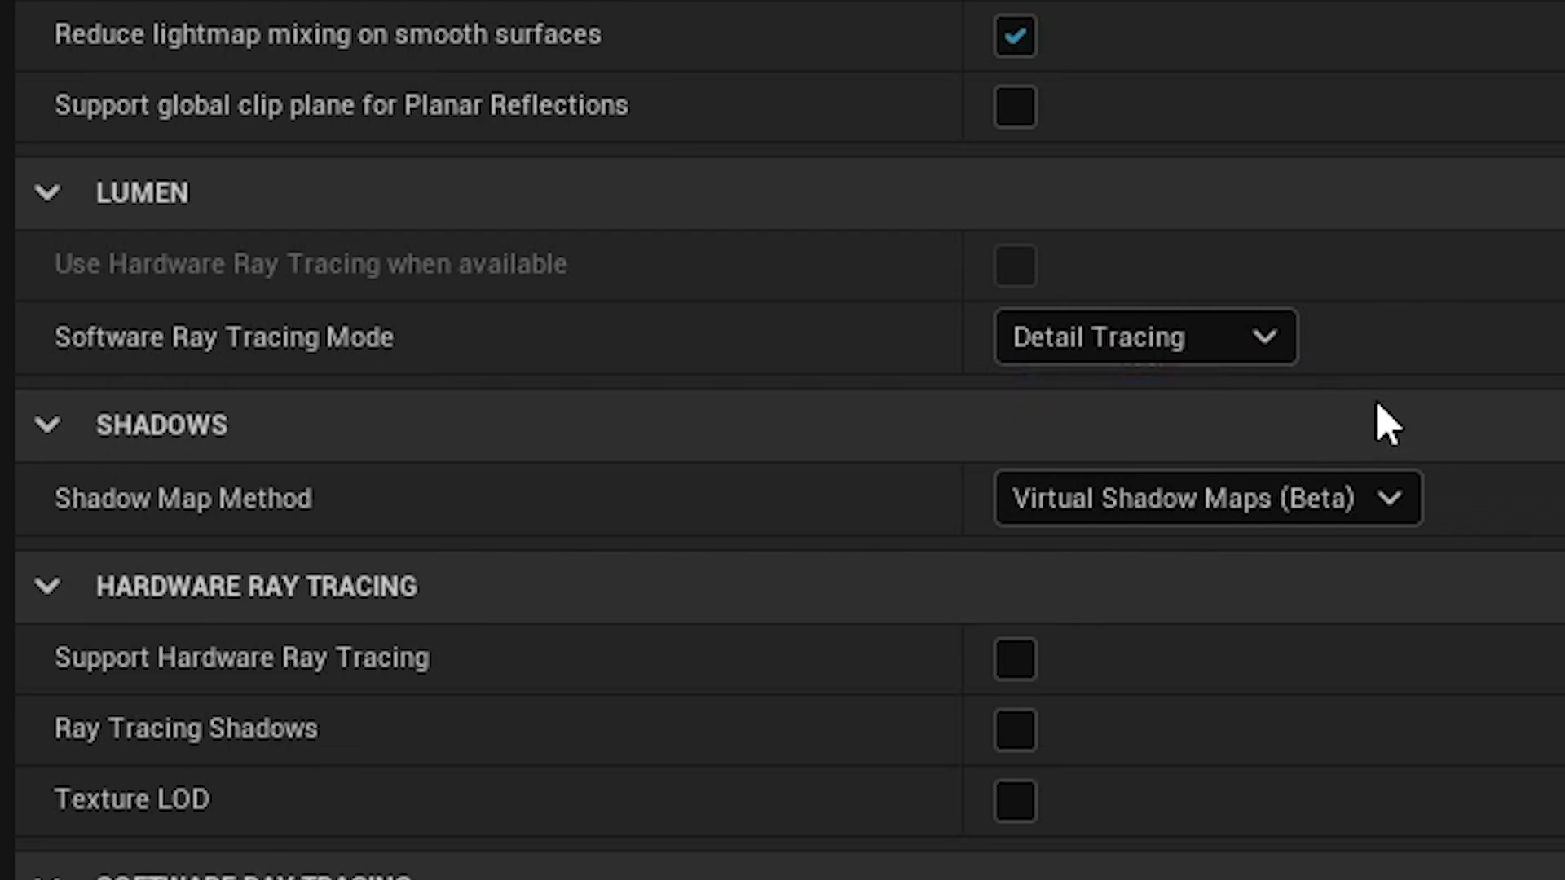
{"action": "left_click", "coordinate": [1376, 423]}
{"action": "left_click", "coordinate": [1384, 424]}
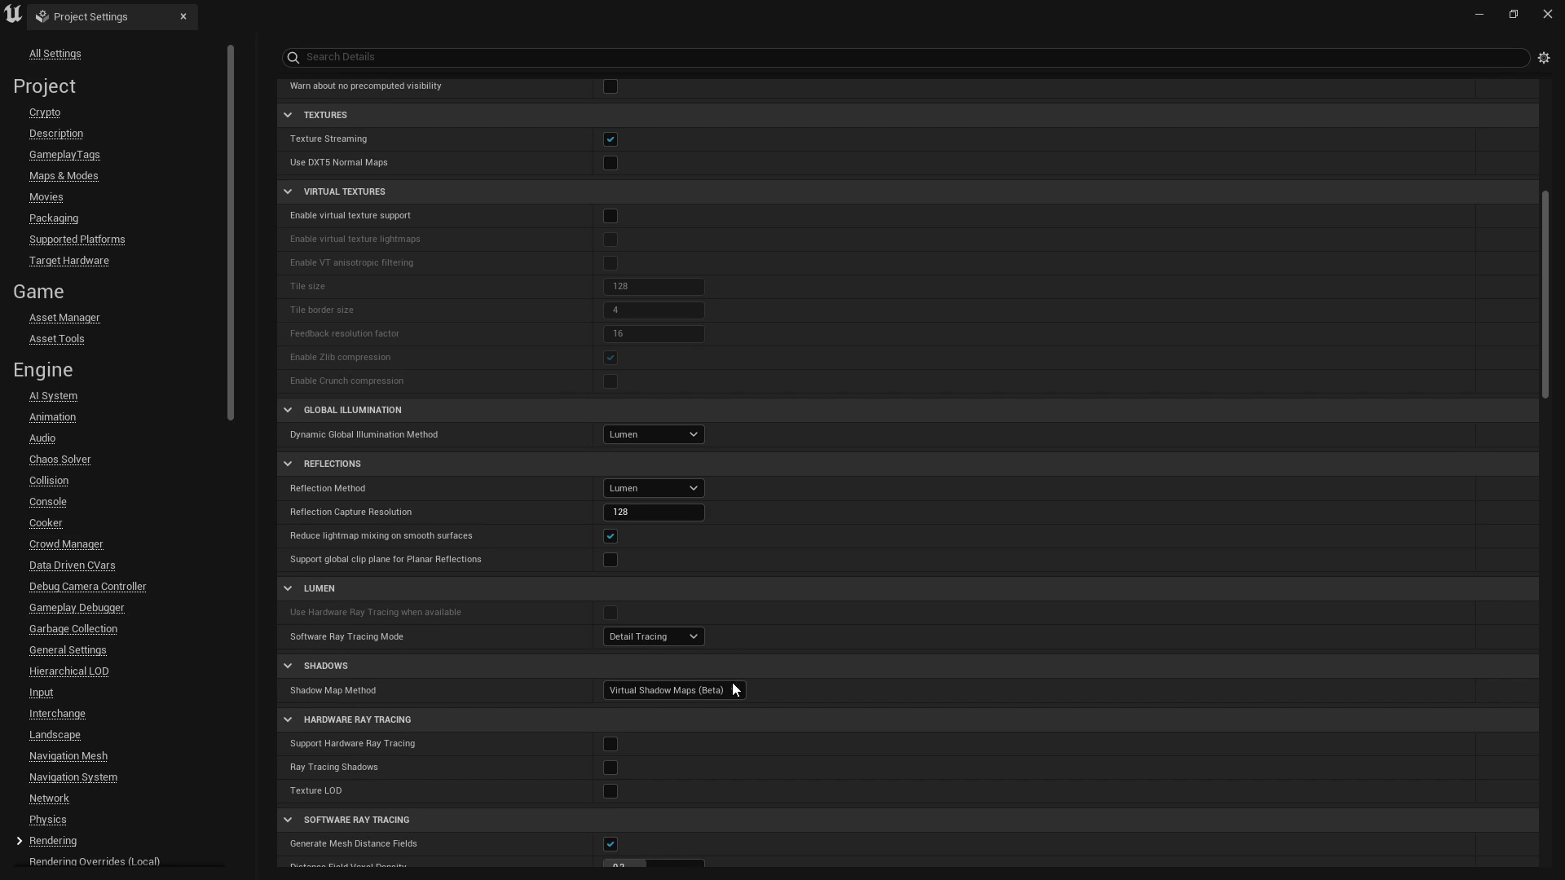
{"action": "left_click", "coordinate": [733, 691]}
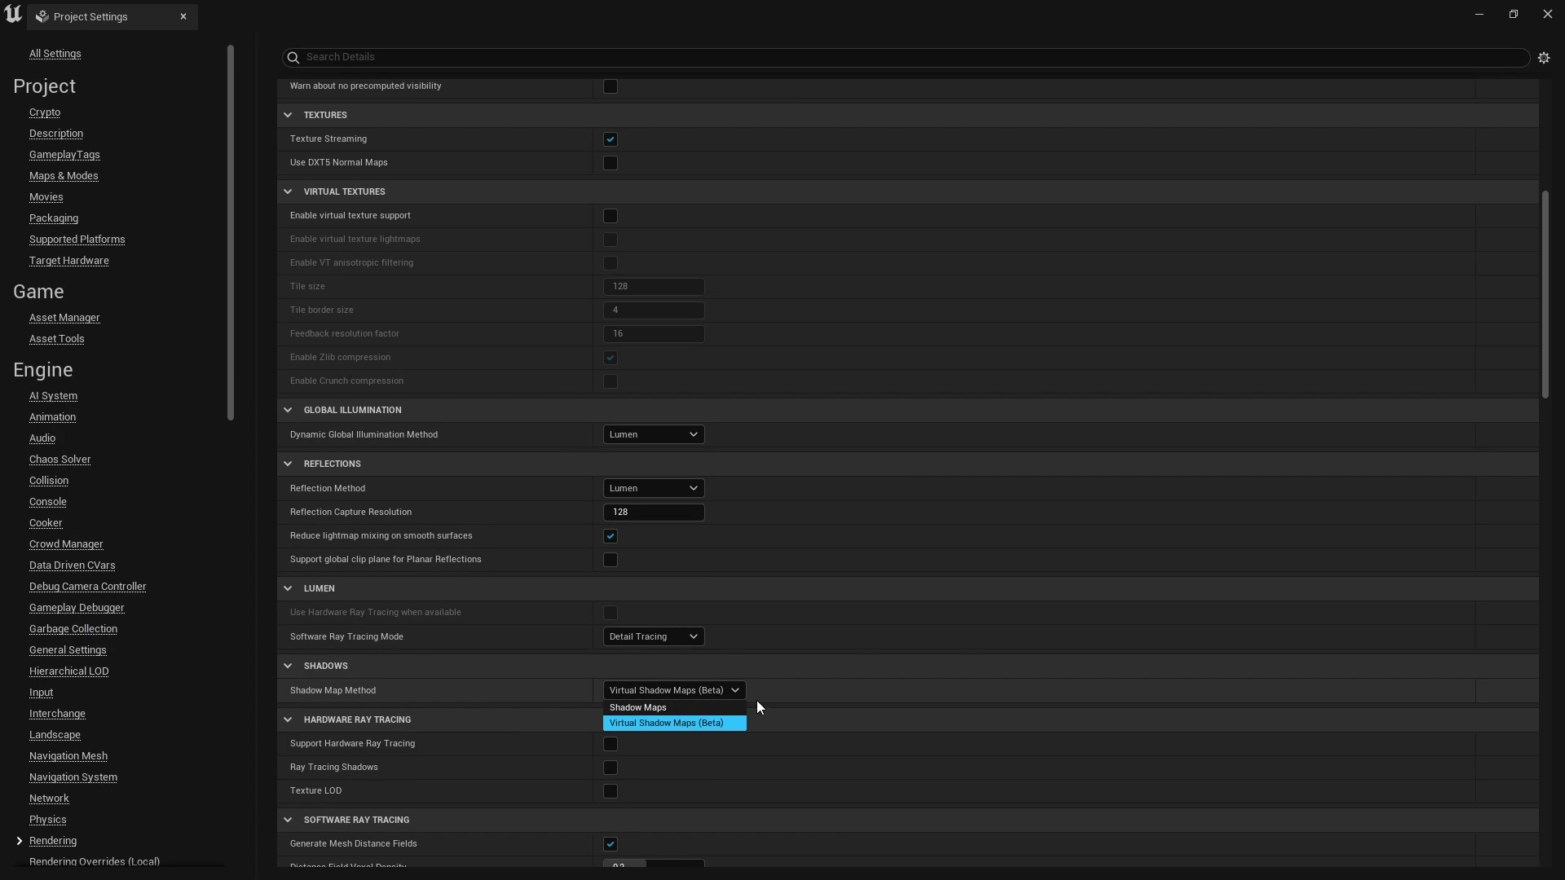
{"action": "left_click", "coordinate": [740, 692]}
{"action": "scroll", "coordinate": [746, 734], "scroll_direction": "down", "scroll_amount": 3}
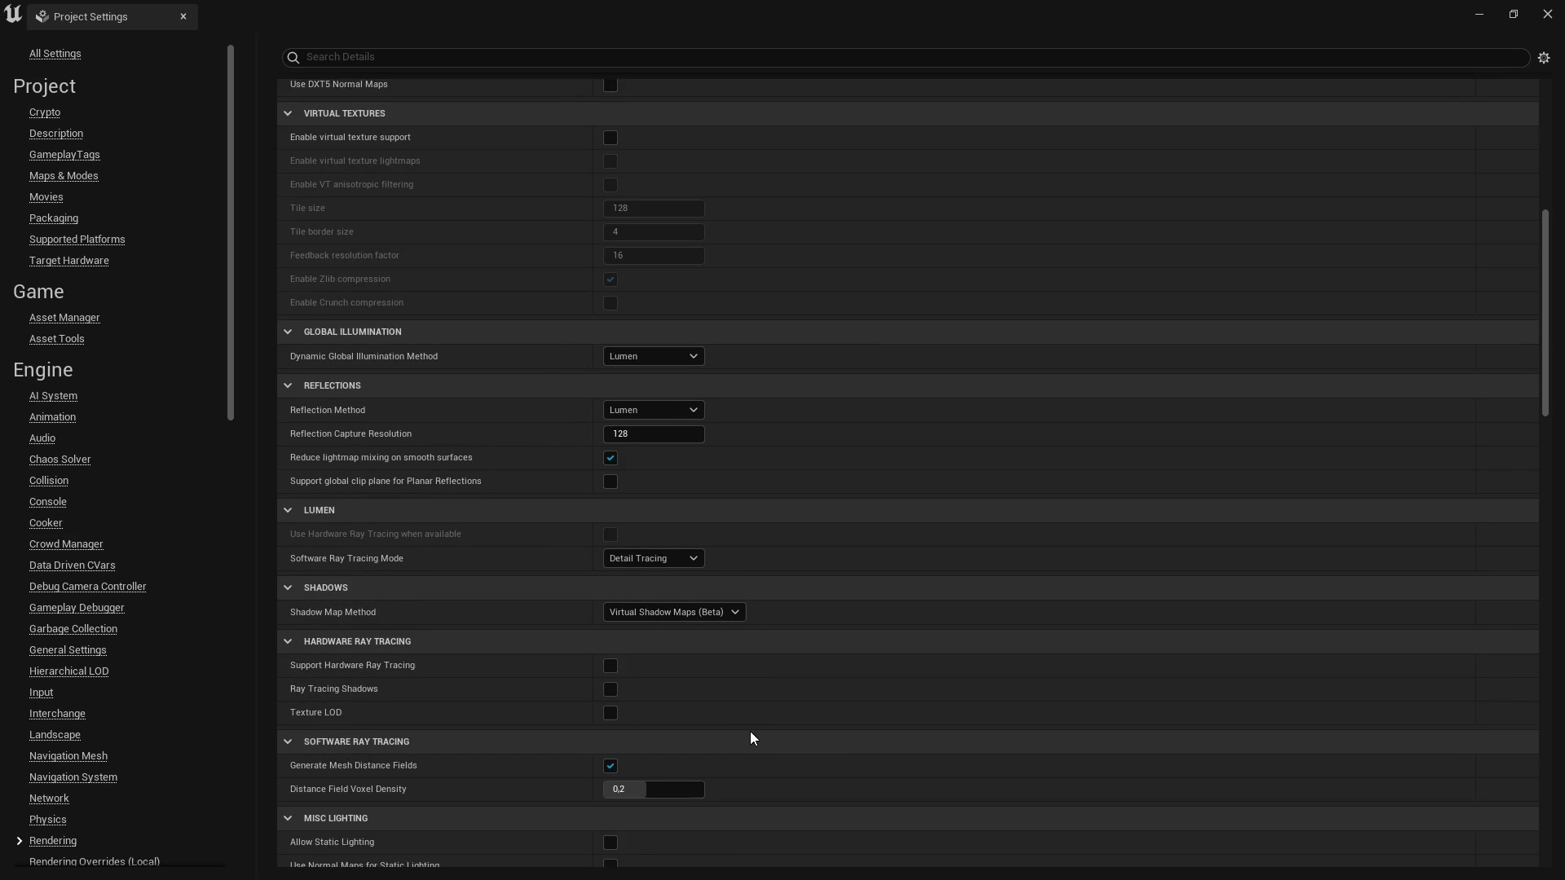
{"action": "scroll", "coordinate": [773, 730], "scroll_direction": "down", "scroll_amount": 1}
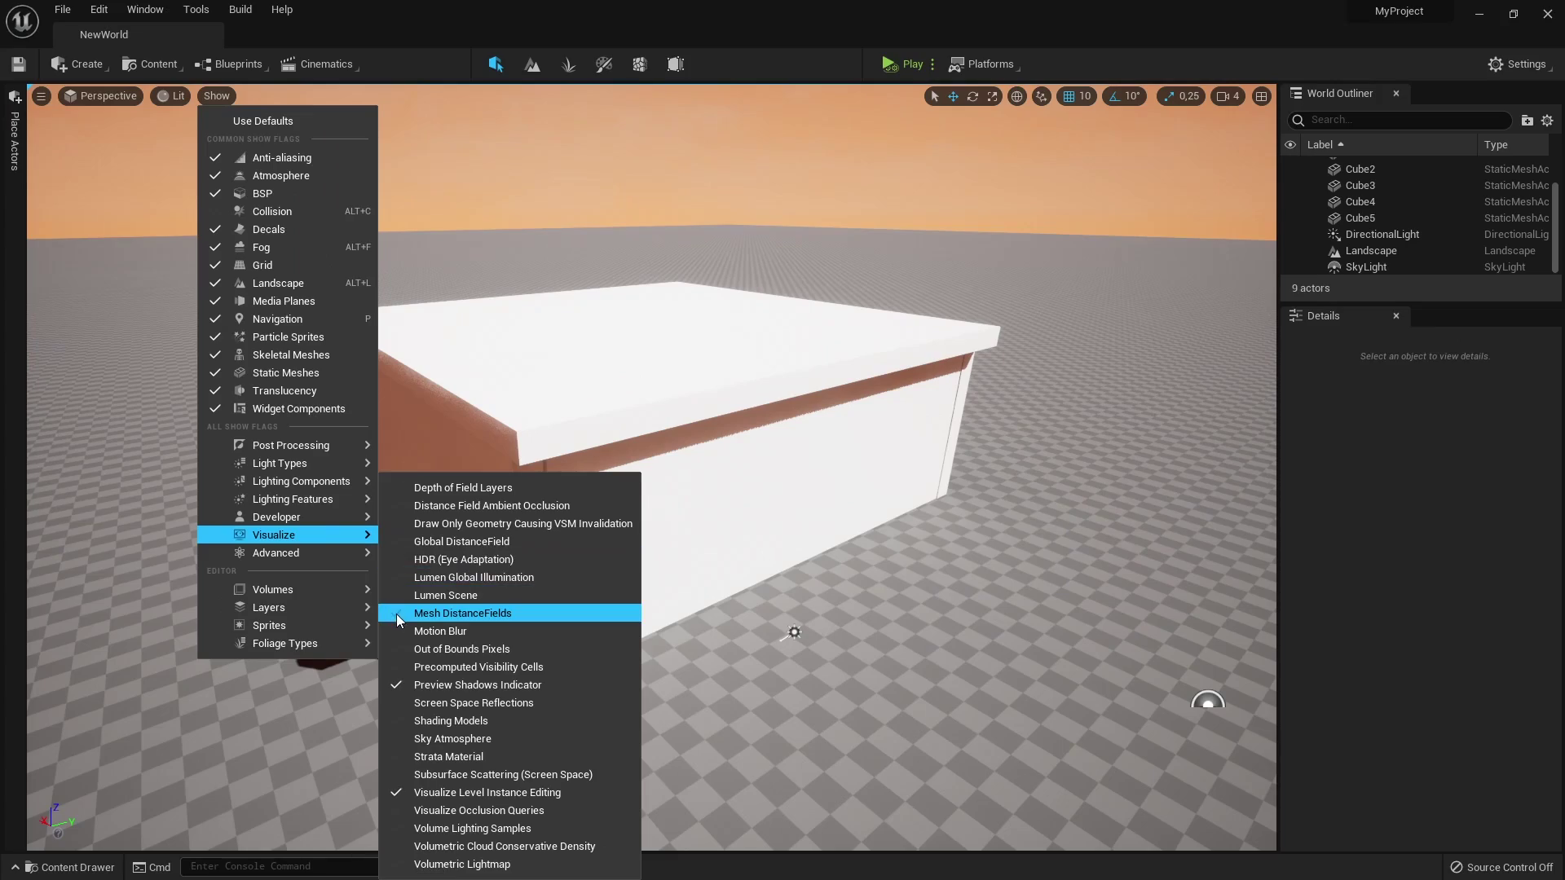
Preview the Mesh DistanceFields and Global DistanceField visualizations of the building, turning each one off again
{"action": "left_click", "coordinate": [396, 614]}
{"action": "left_click", "coordinate": [396, 614]}
{"action": "left_click", "coordinate": [394, 541]}
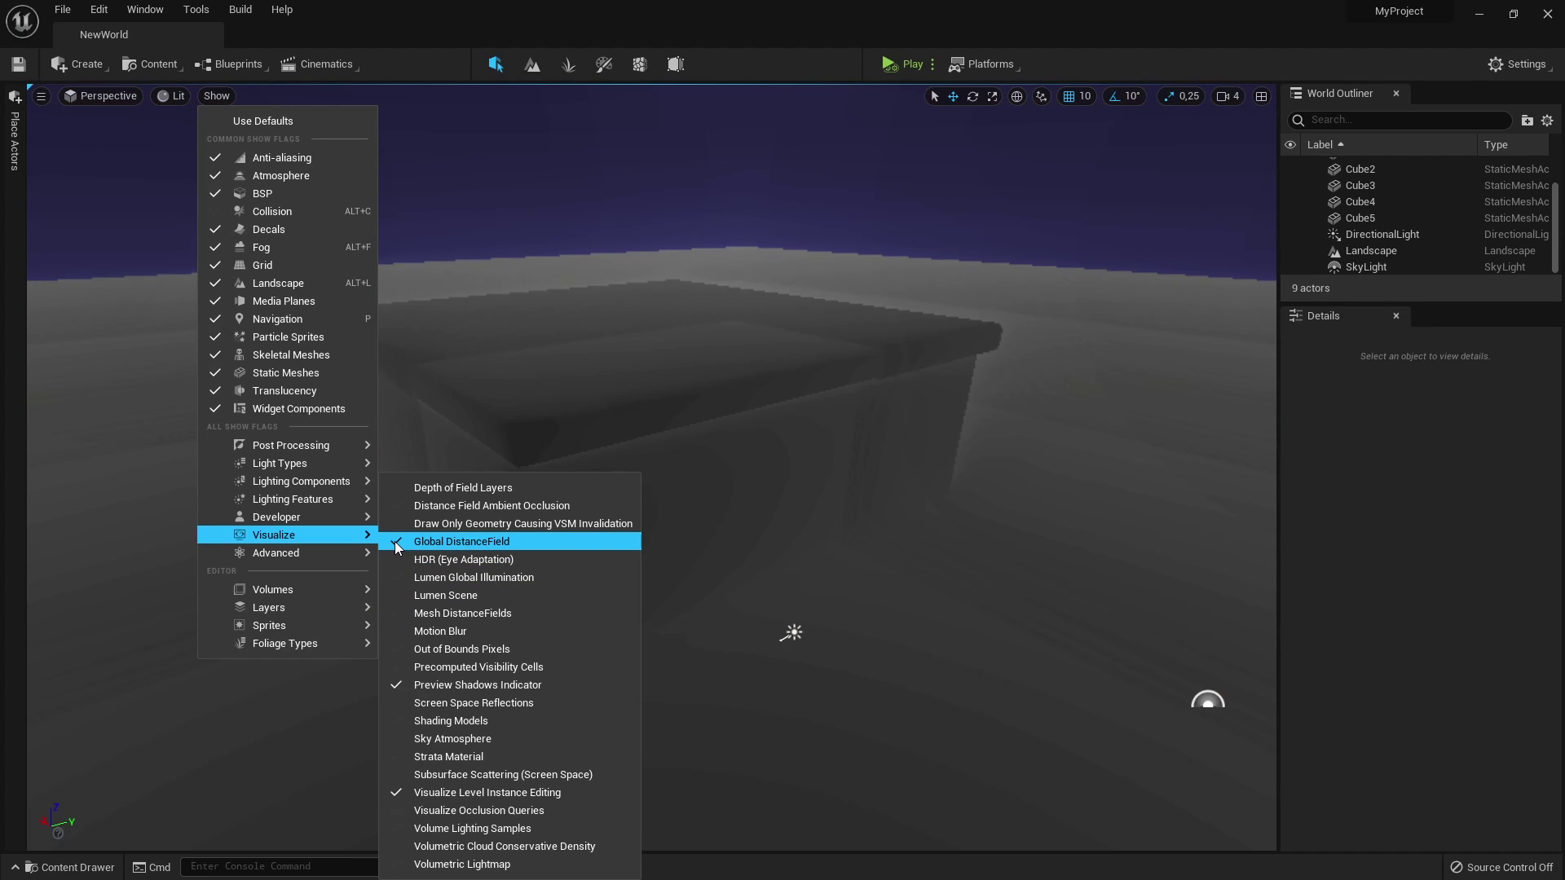
{"action": "left_click", "coordinate": [394, 541]}
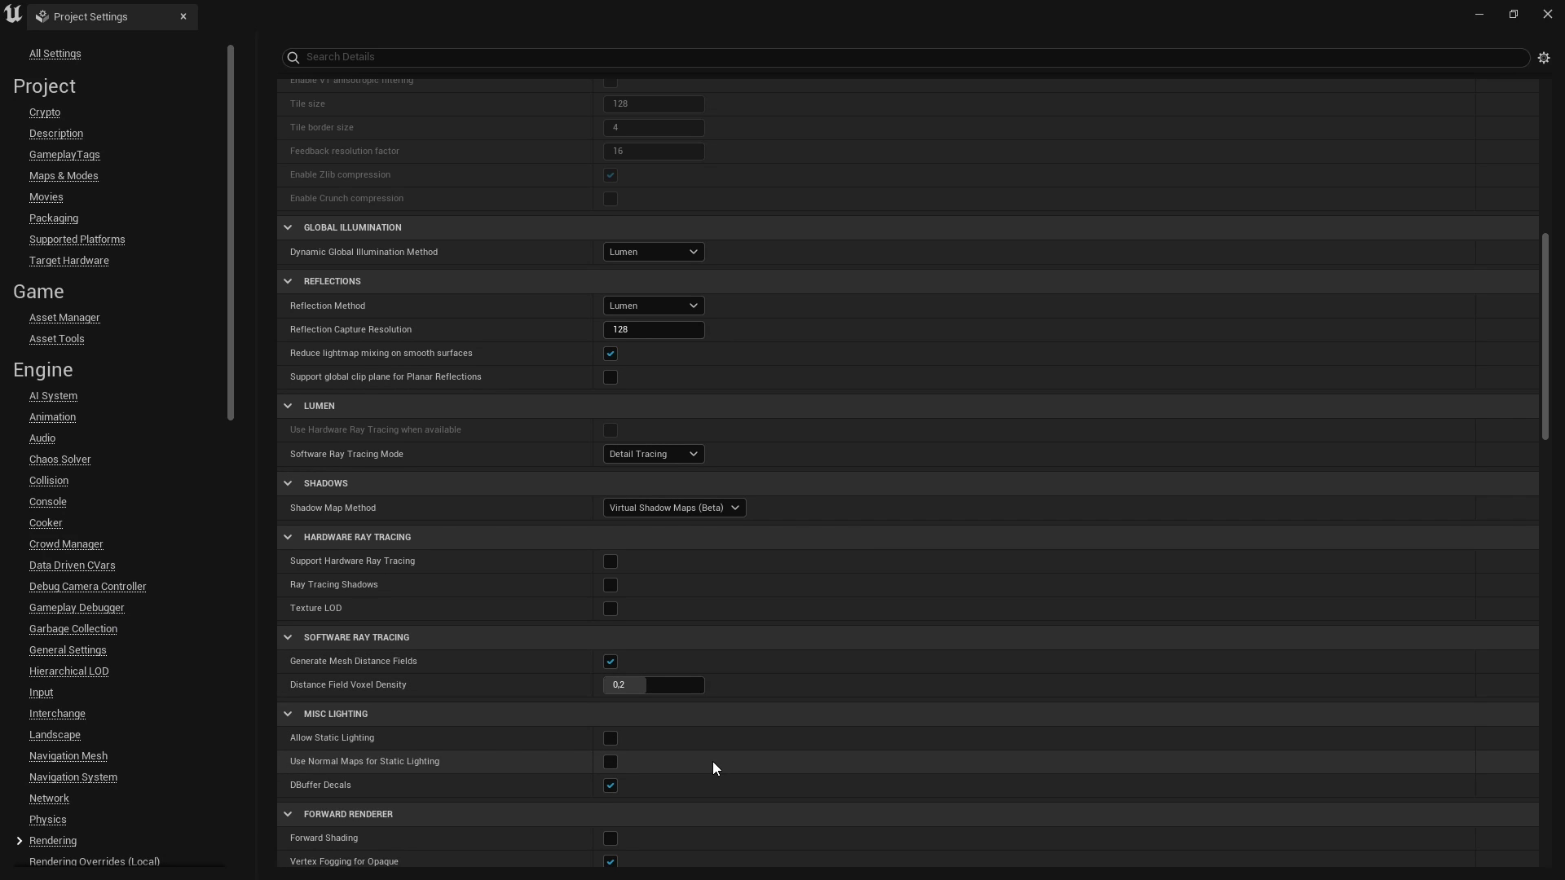
{"action": "scroll", "coordinate": [714, 768], "scroll_direction": "down", "scroll_amount": 3}
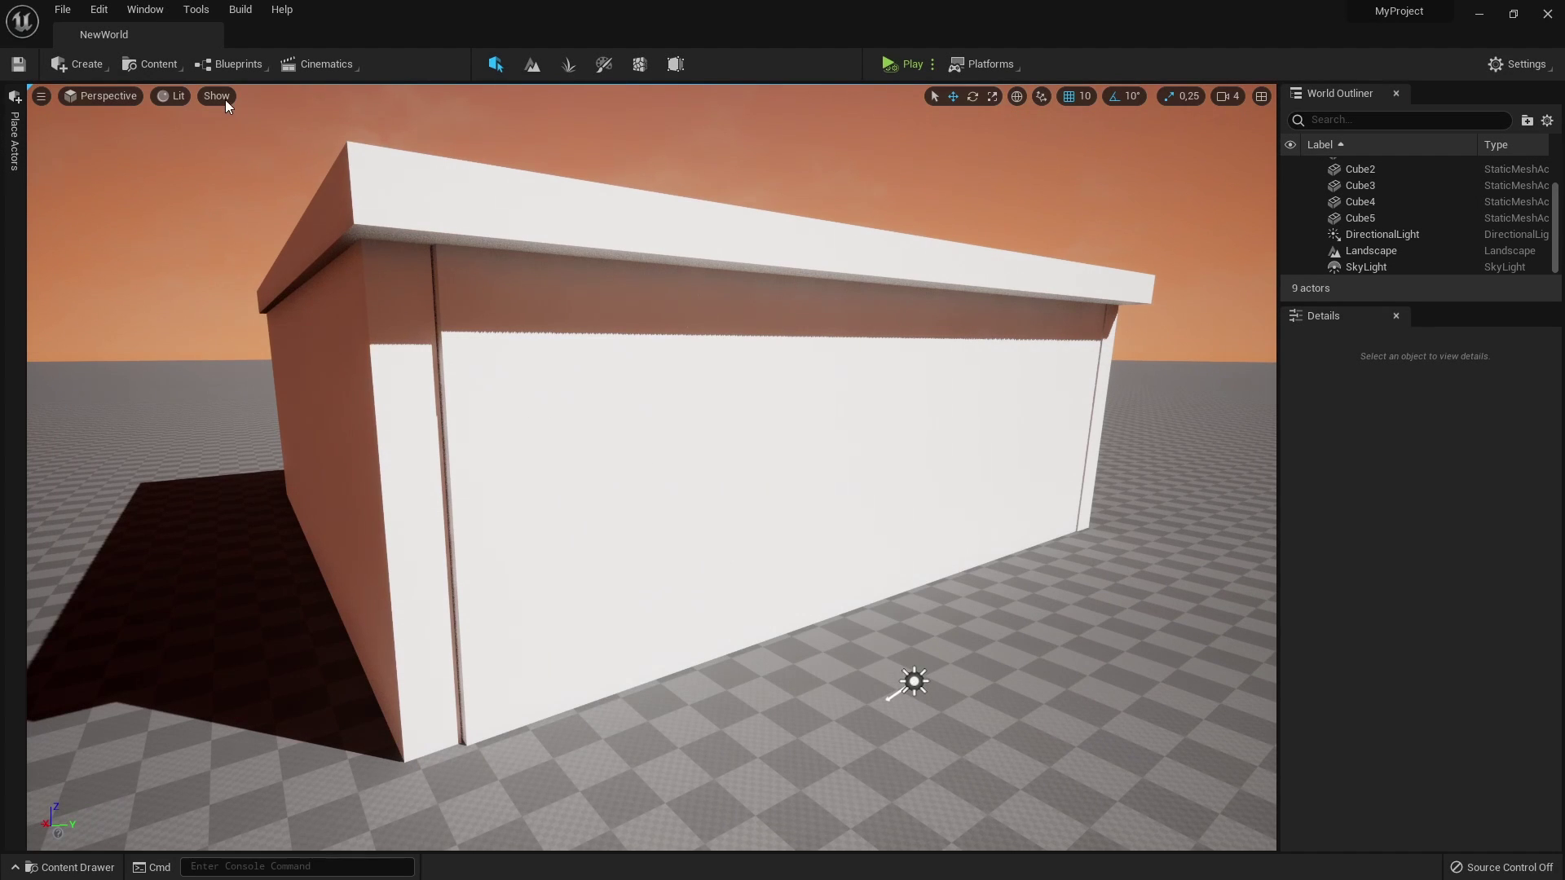
Visualize Lumen Global Illumination in the viewport and slide the front wall along Y to 8090
{"action": "left_click", "coordinate": [224, 96]}
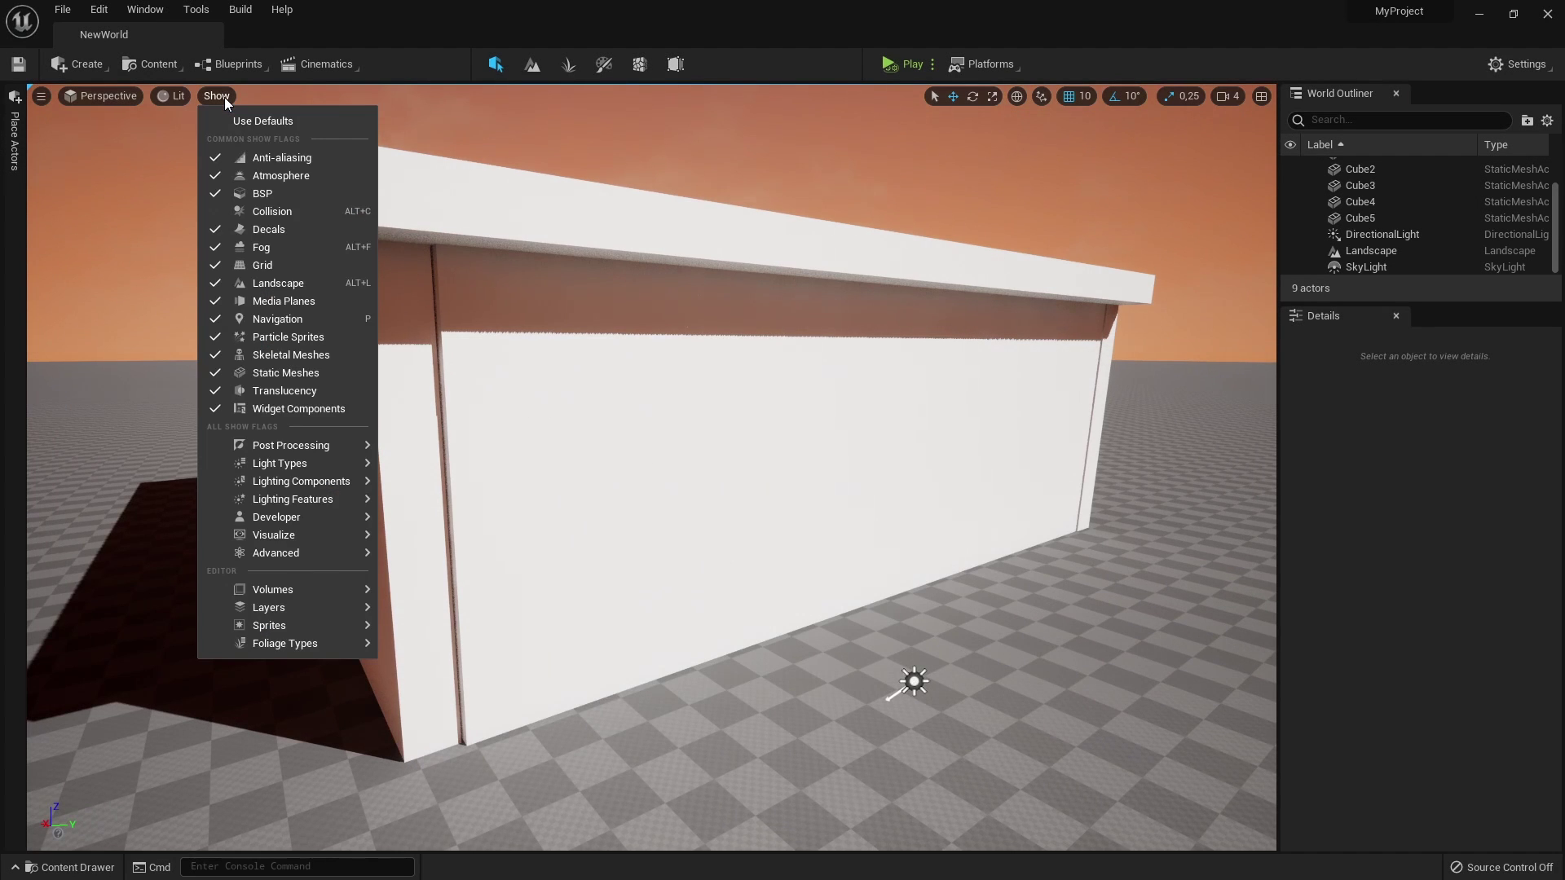
{"action": "mouse_move", "coordinate": [325, 534]}
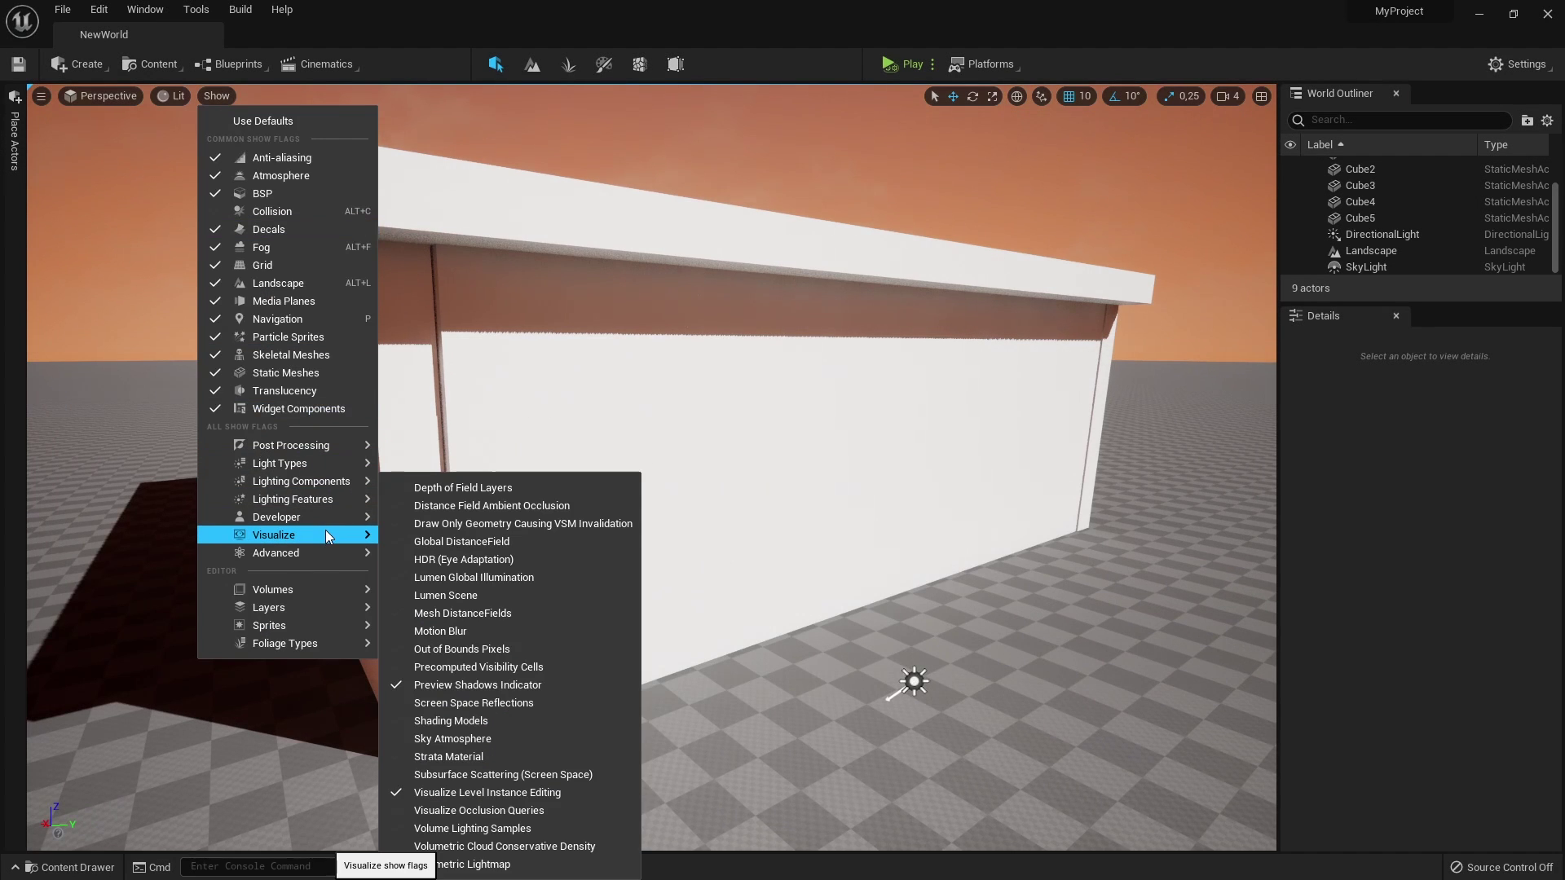
{"action": "left_click", "coordinate": [400, 577]}
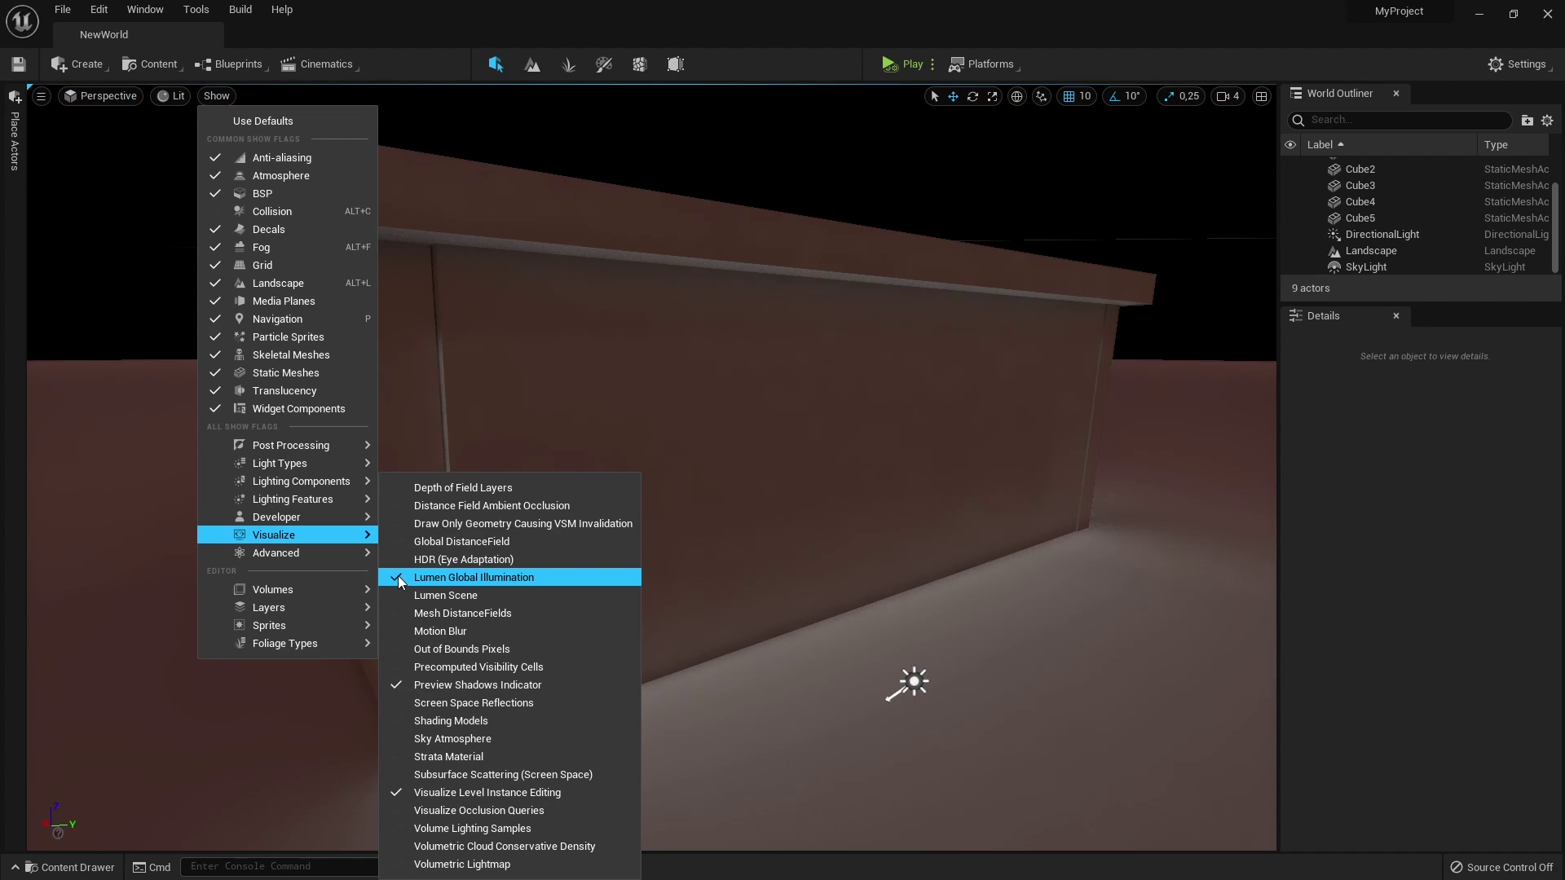
{"action": "left_click", "coordinate": [744, 458]}
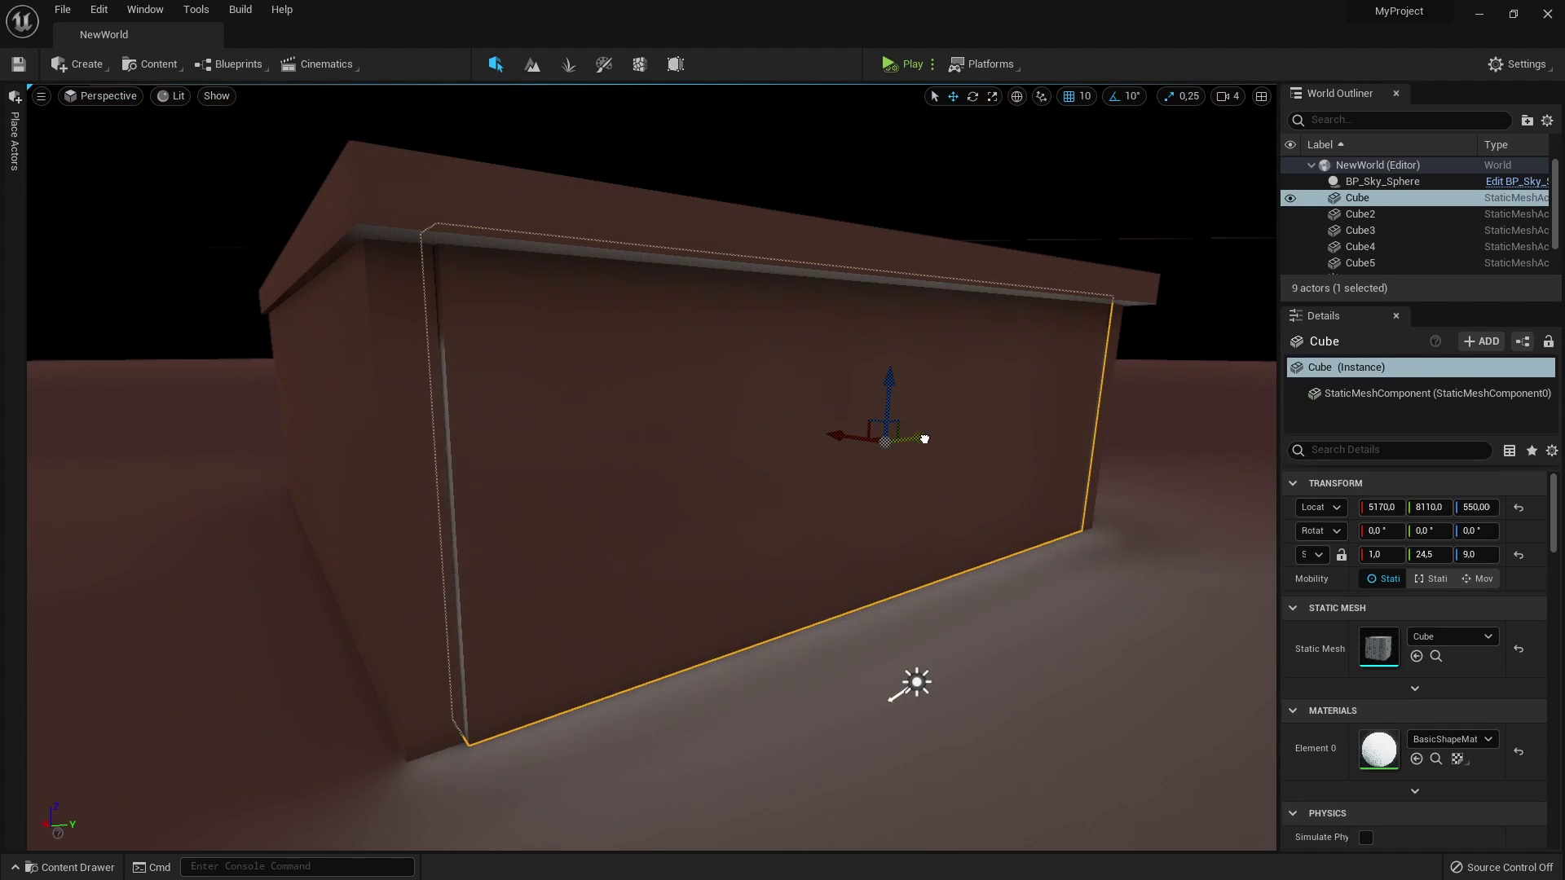
{"action": "mouse_move", "coordinate": [925, 439]}
{"action": "left_mouse_down"}
{"action": "mouse_move", "coordinate": [1213, 428]}
{"action": "mouse_move", "coordinate": [927, 454]}
{"action": "left_mouse_up"}
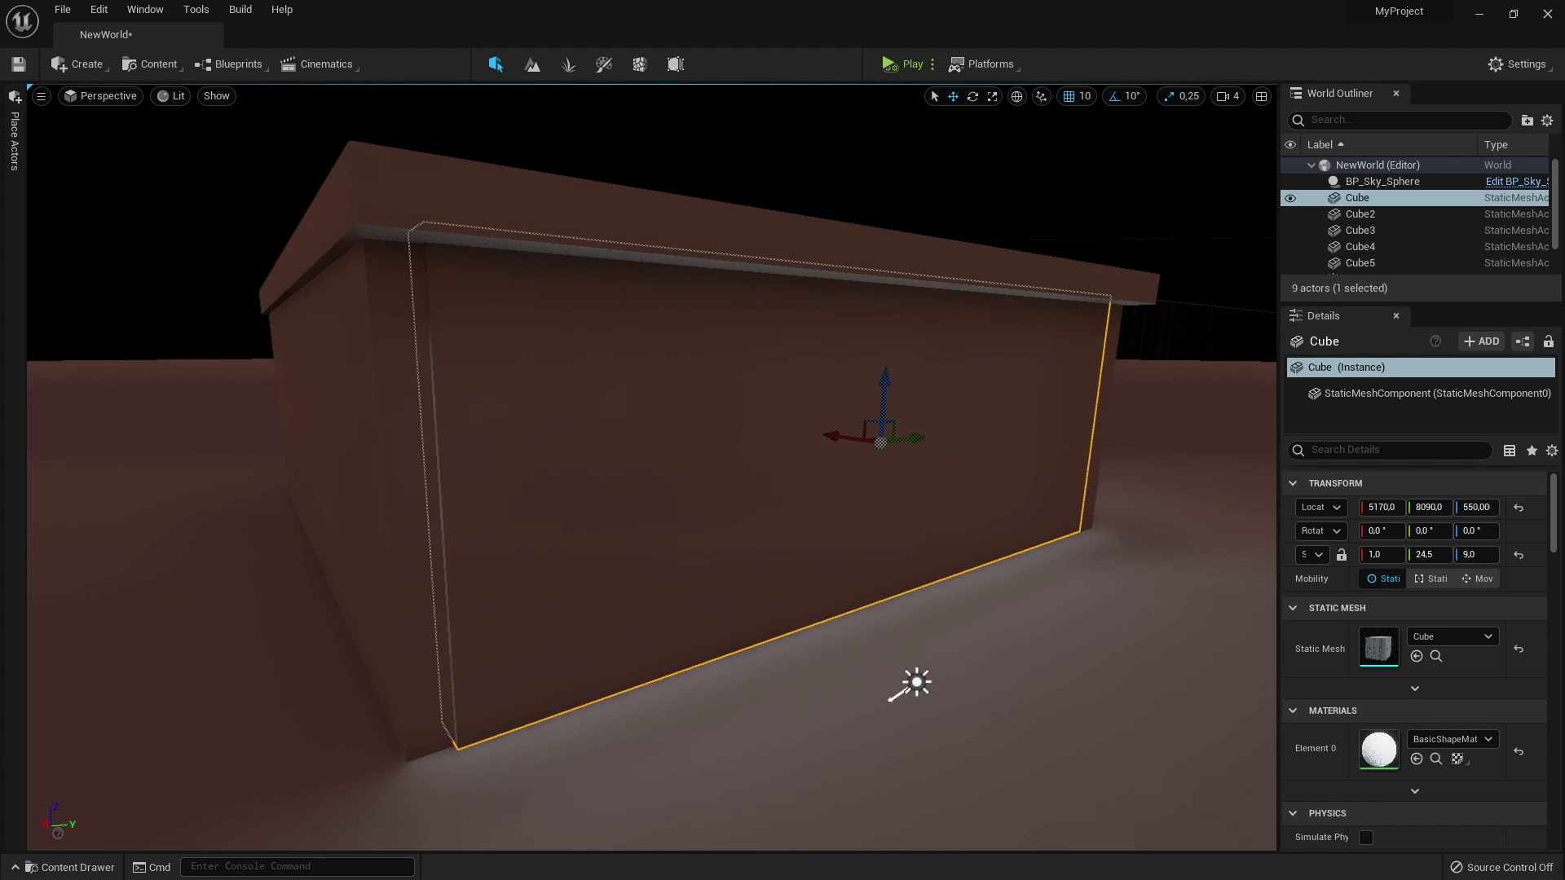
Turn off the Lumen Global Illumination visualization, preview Lumen Scene, and return to the normal lit view
{"action": "left_click", "coordinate": [217, 101]}
{"action": "mouse_move", "coordinate": [348, 540]}
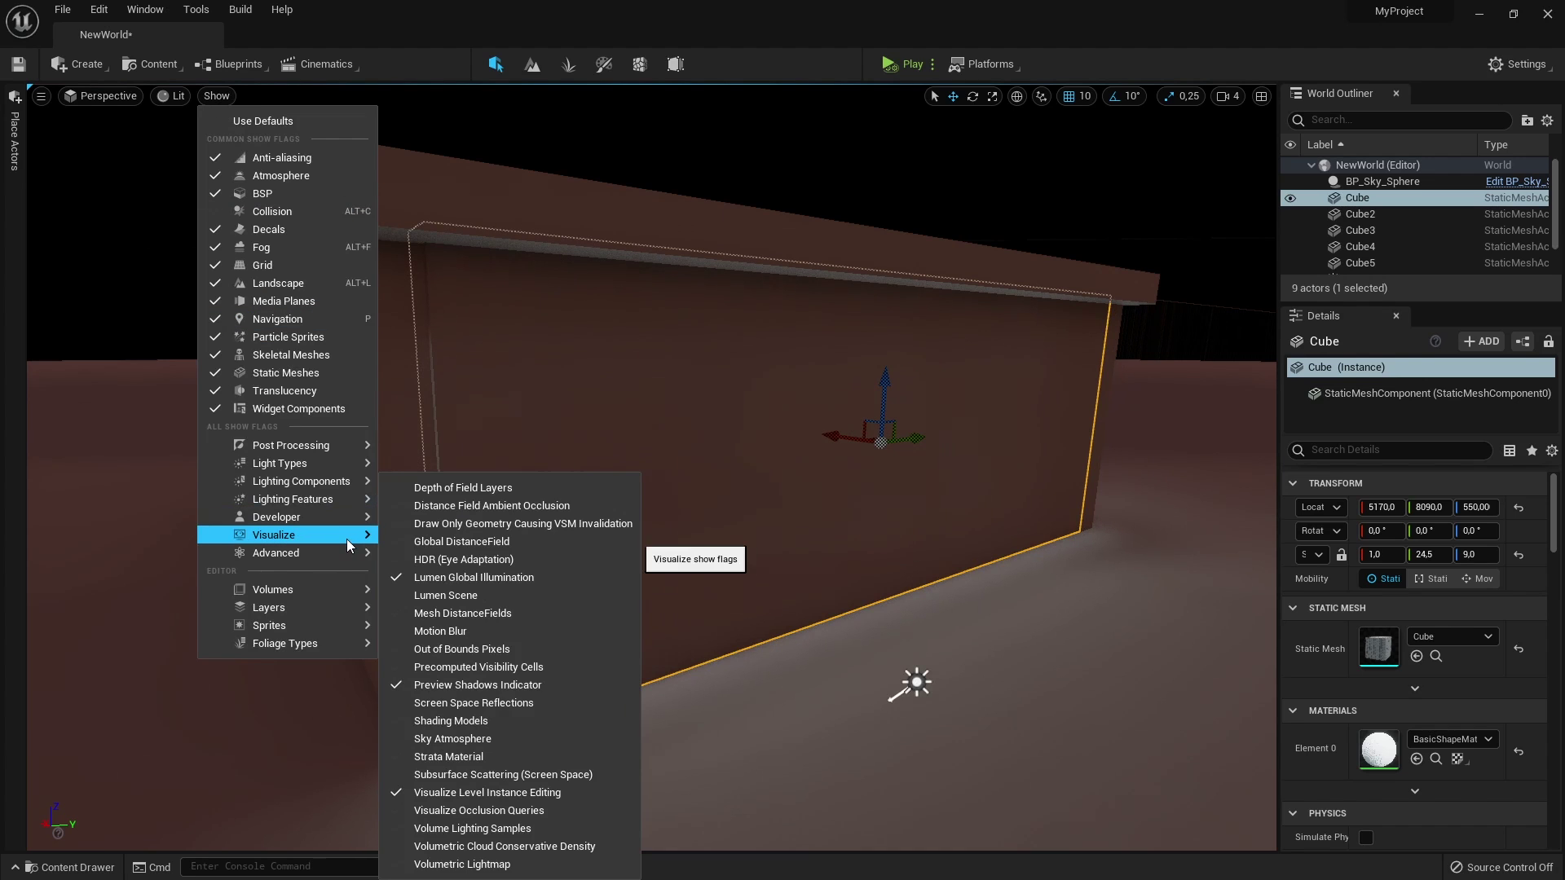
{"action": "left_click", "coordinate": [395, 579]}
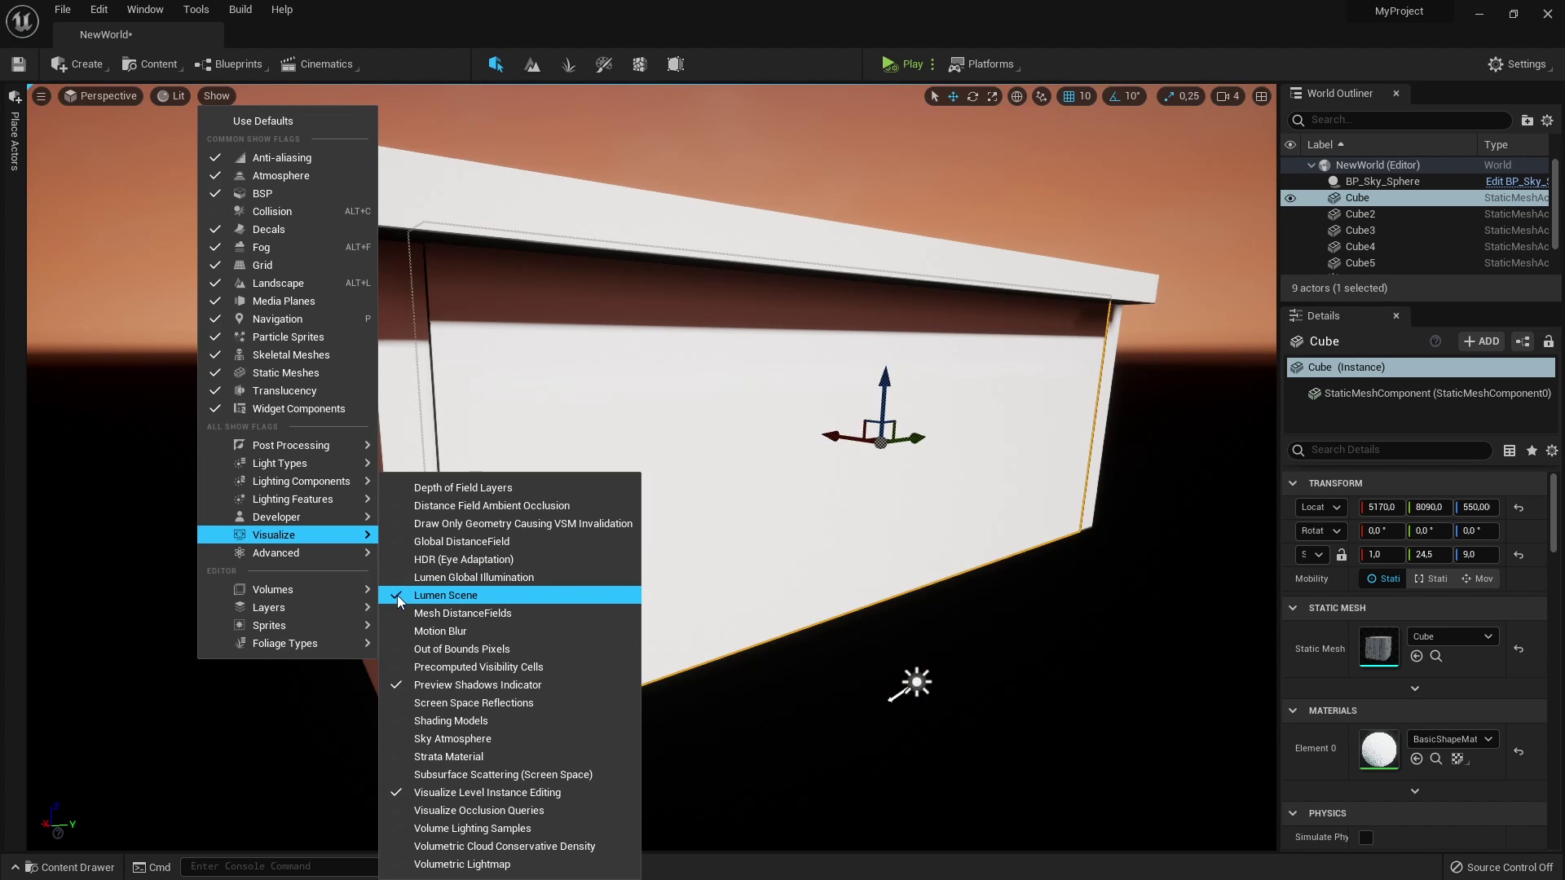
{"action": "left_click", "coordinate": [393, 594]}
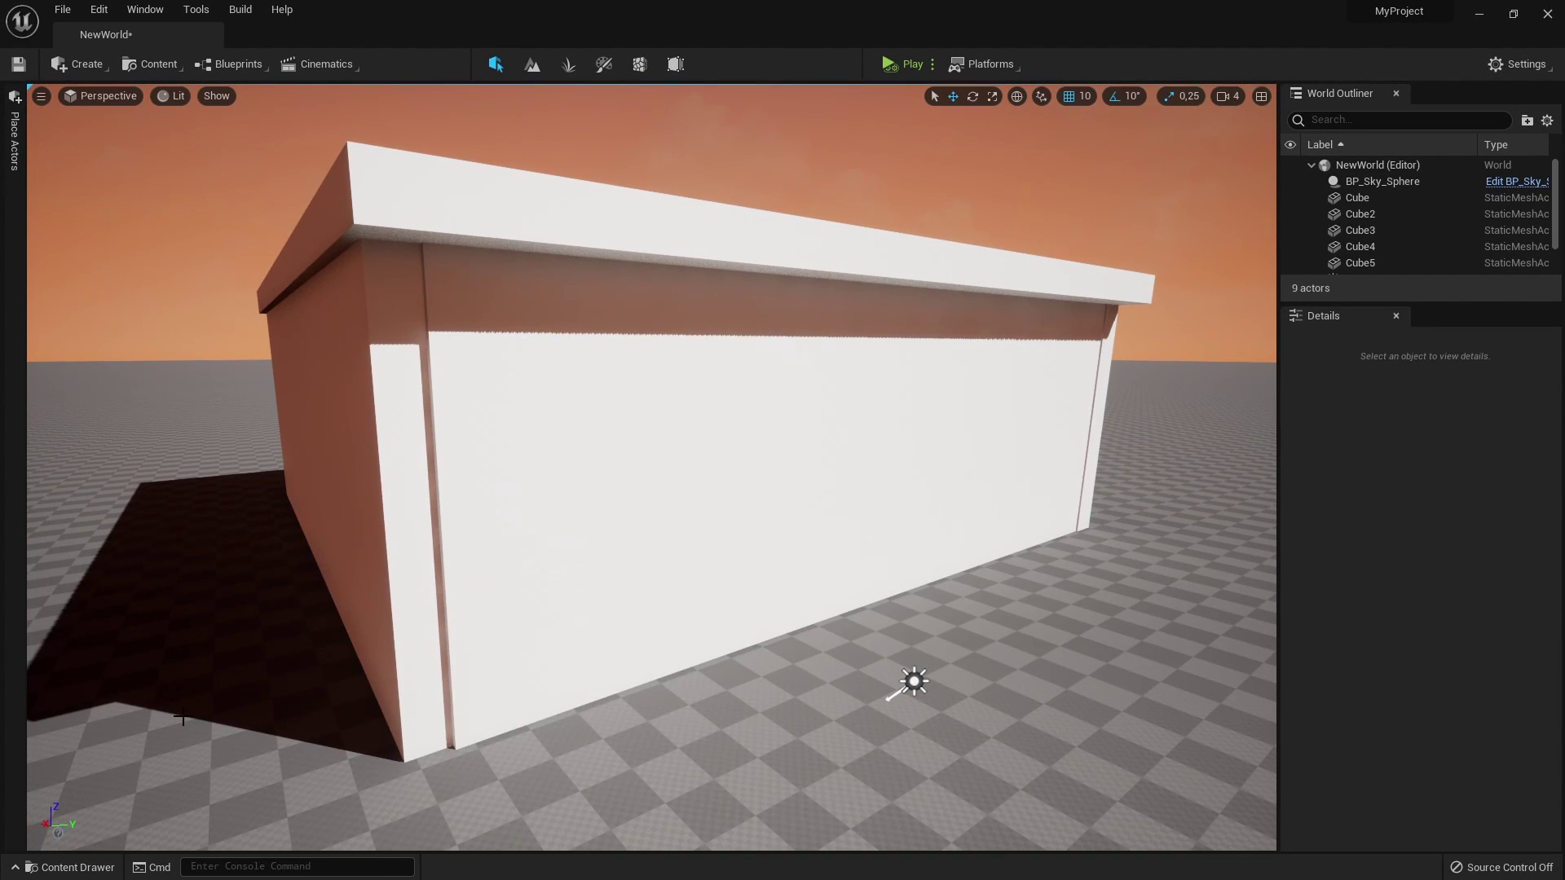
Create a new material named NewMaterial in the Content folder and open it for editing
{"action": "left_click", "coordinate": [82, 872]}
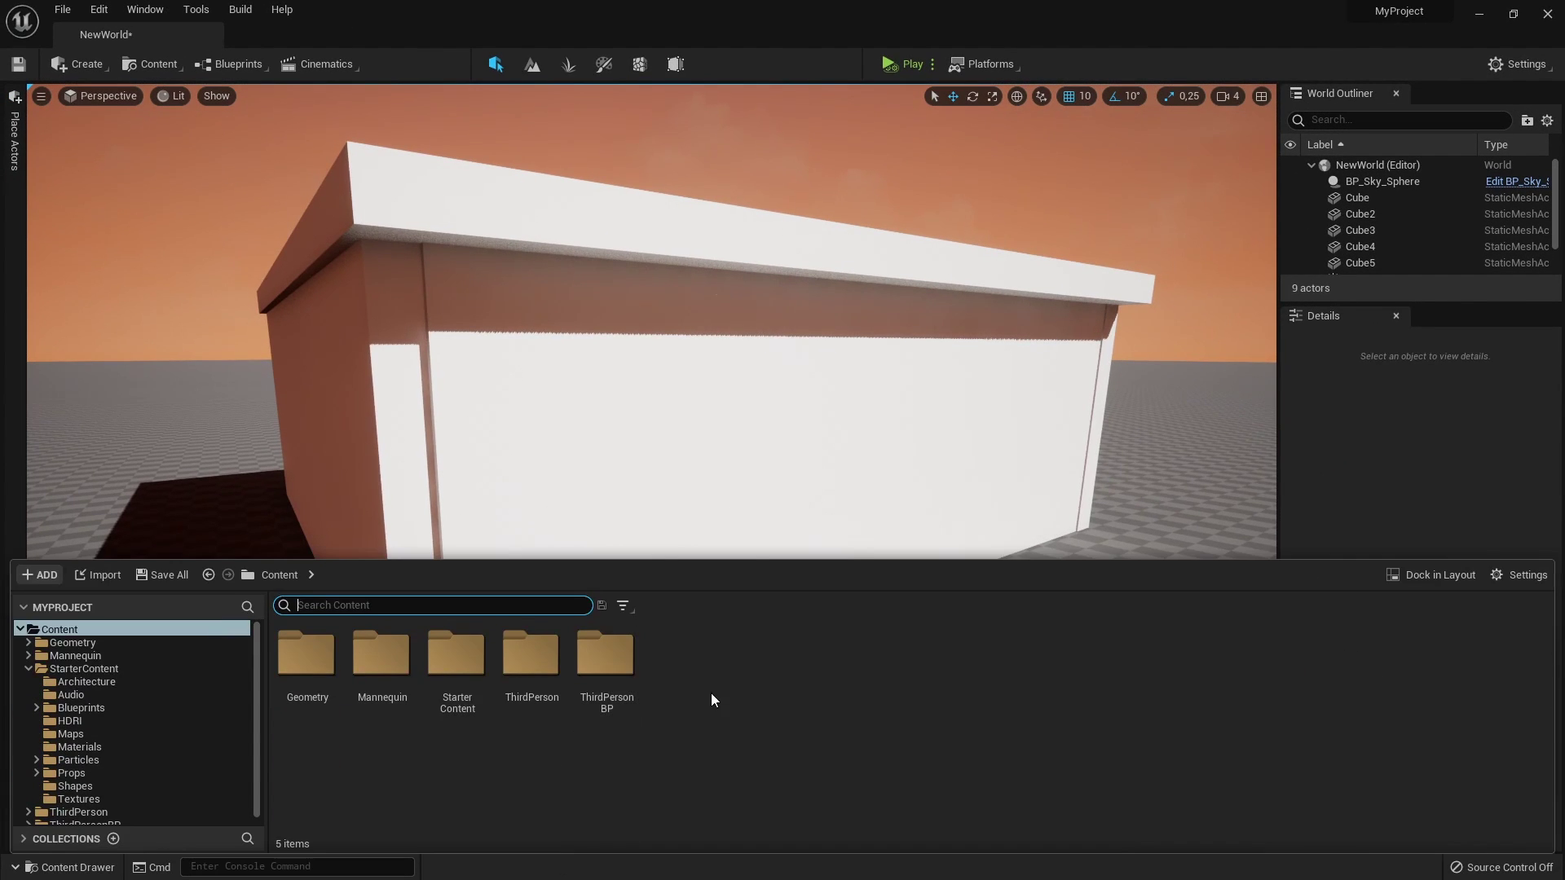
{"action": "right_click", "coordinate": [710, 699]}
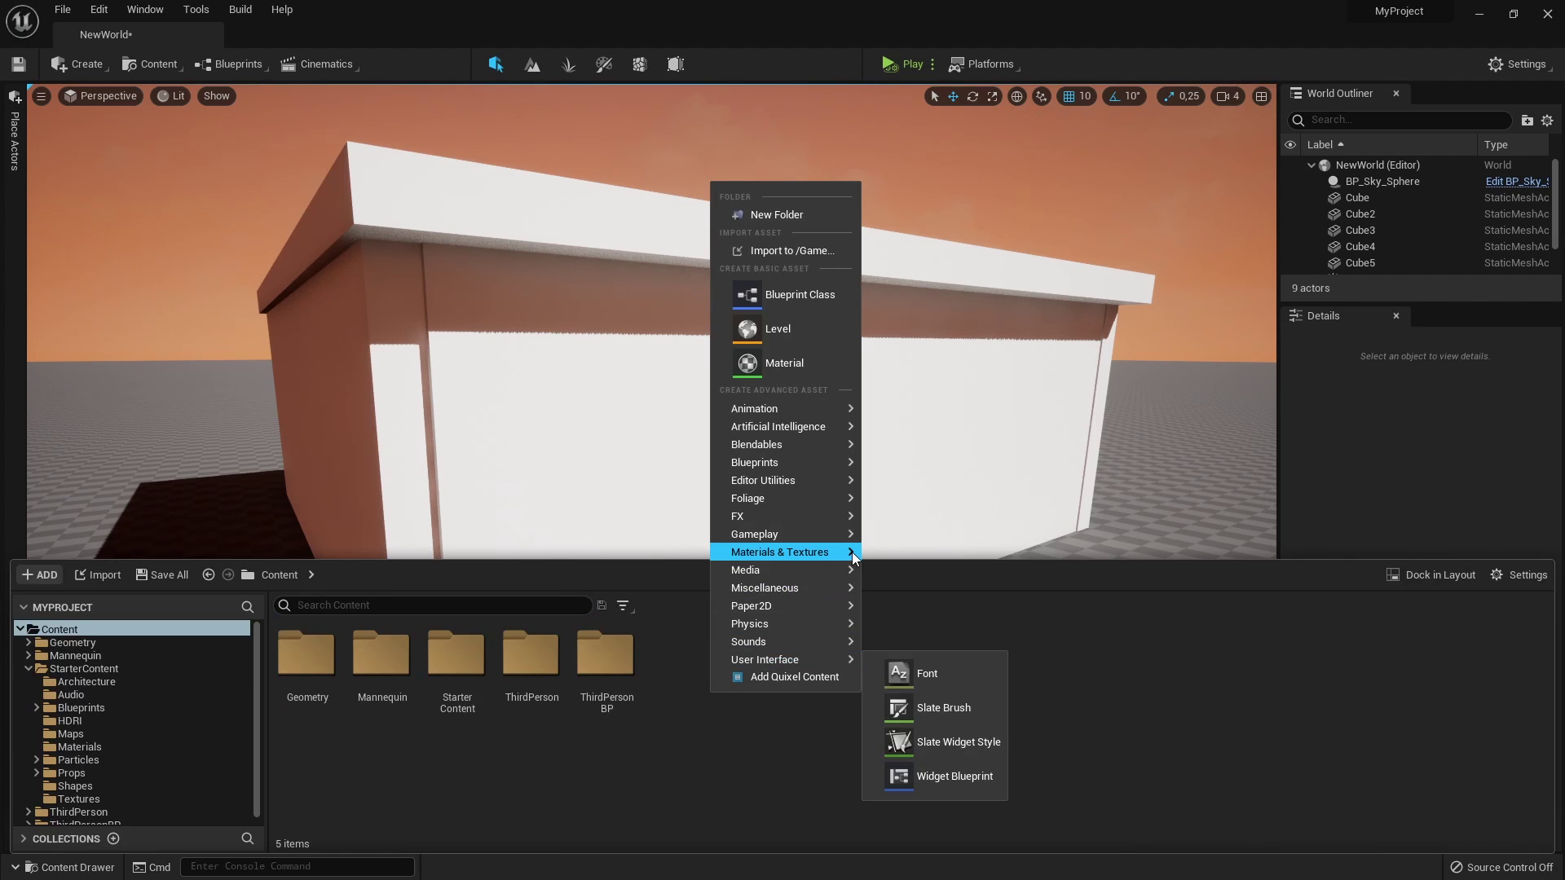
{"action": "mouse_move", "coordinate": [855, 557]}
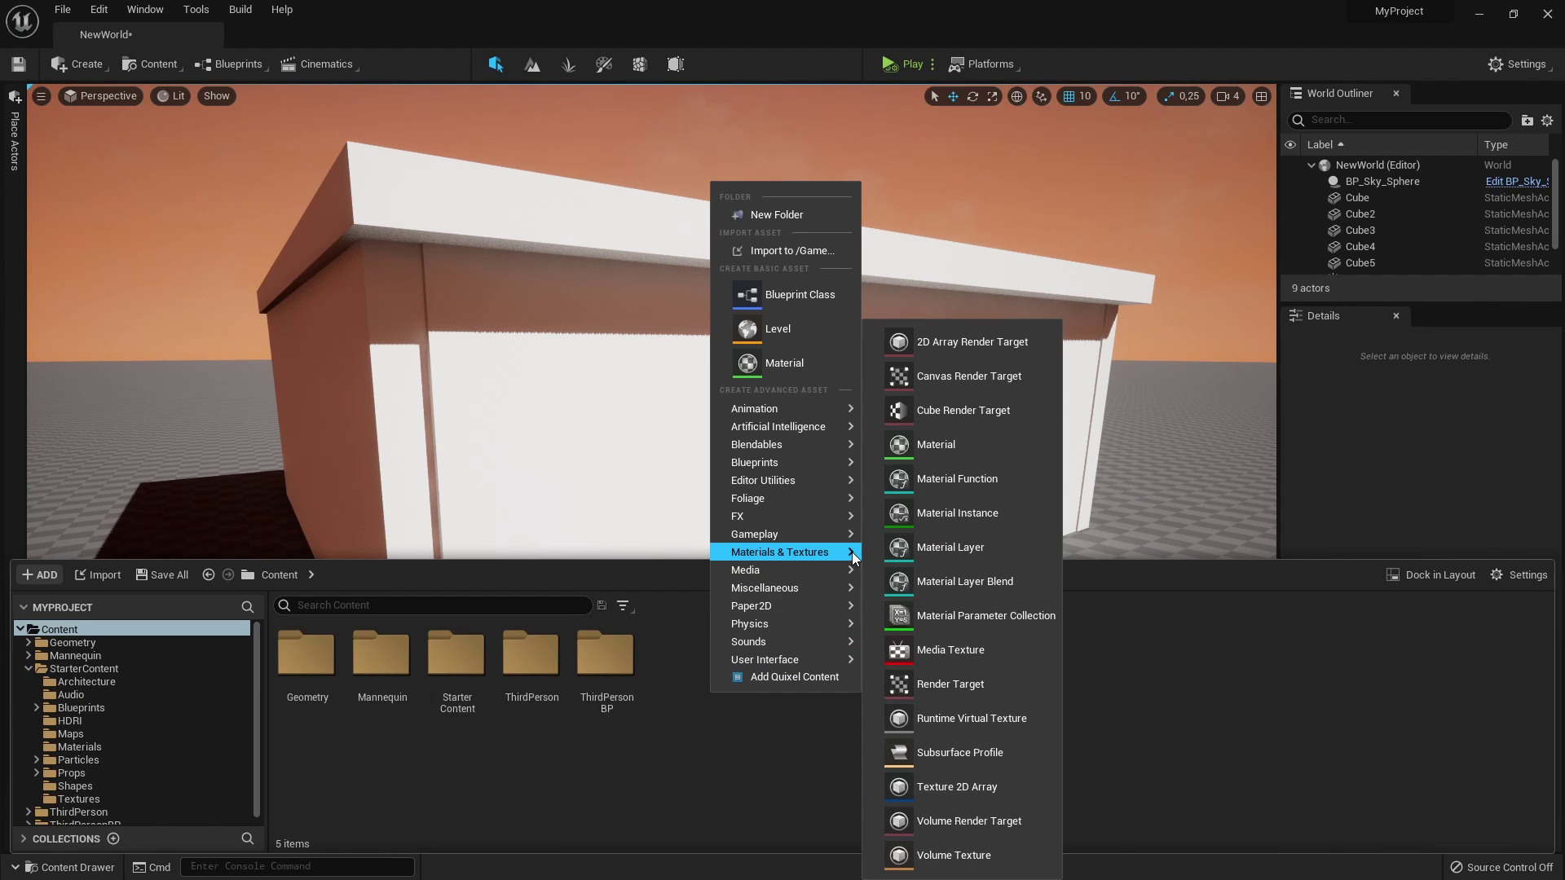
{"action": "left_click", "coordinate": [971, 451]}
{"action": "double_click", "coordinate": [681, 654]}
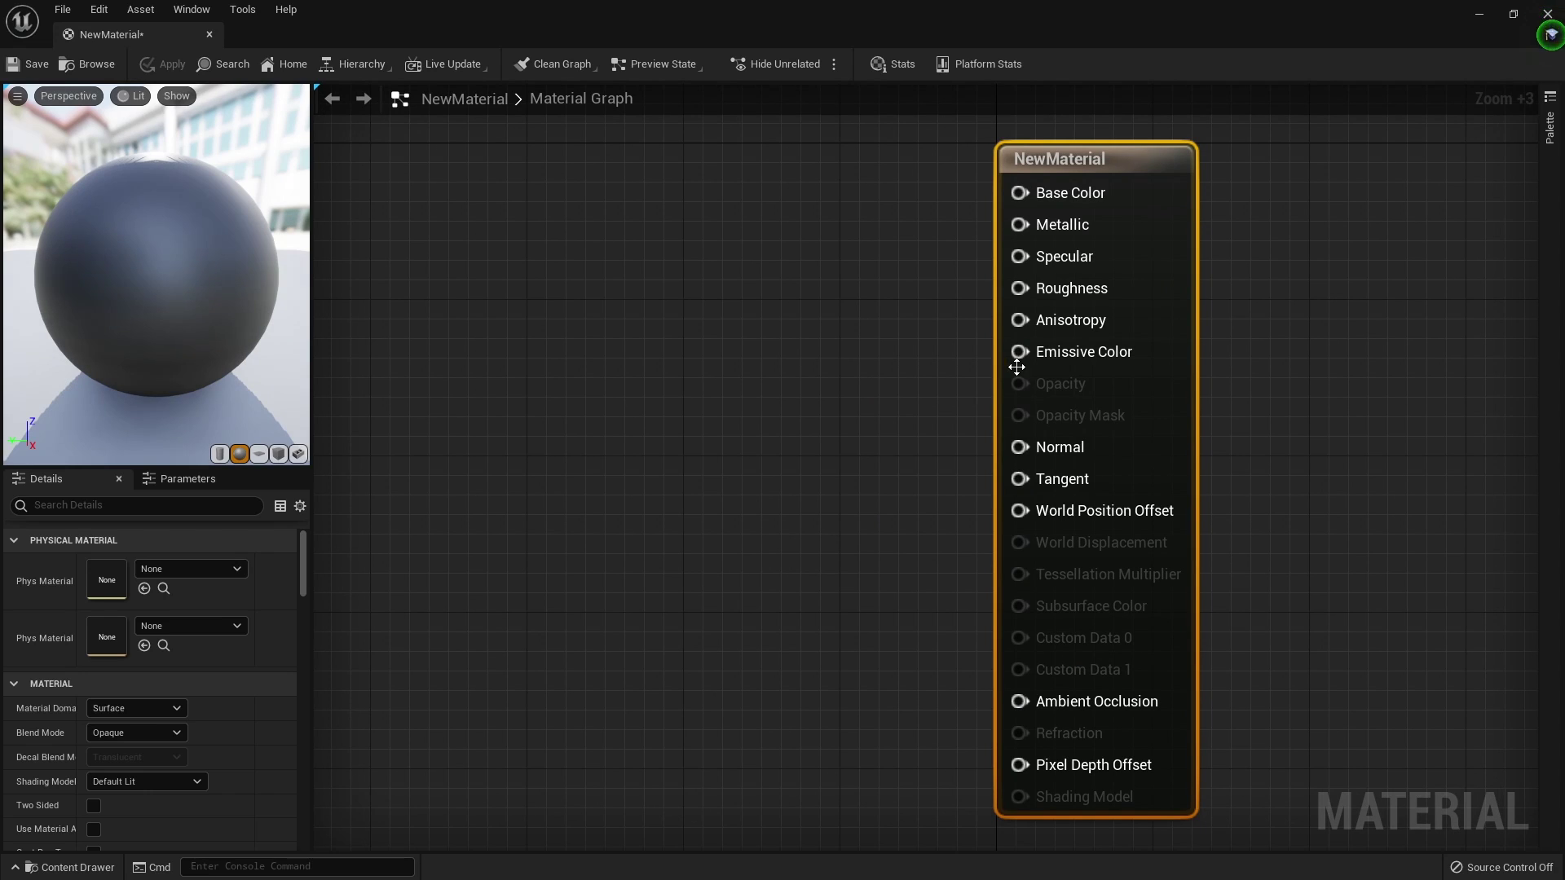
Add a Constant node wired to the Emissive Color input of NewMaterial
{"action": "left_click_drag", "start_coordinate": [991, 367], "coordinate": [727, 405]}
{"action": "type", "text": "constant"}
{"action": "key", "text": "Return"}
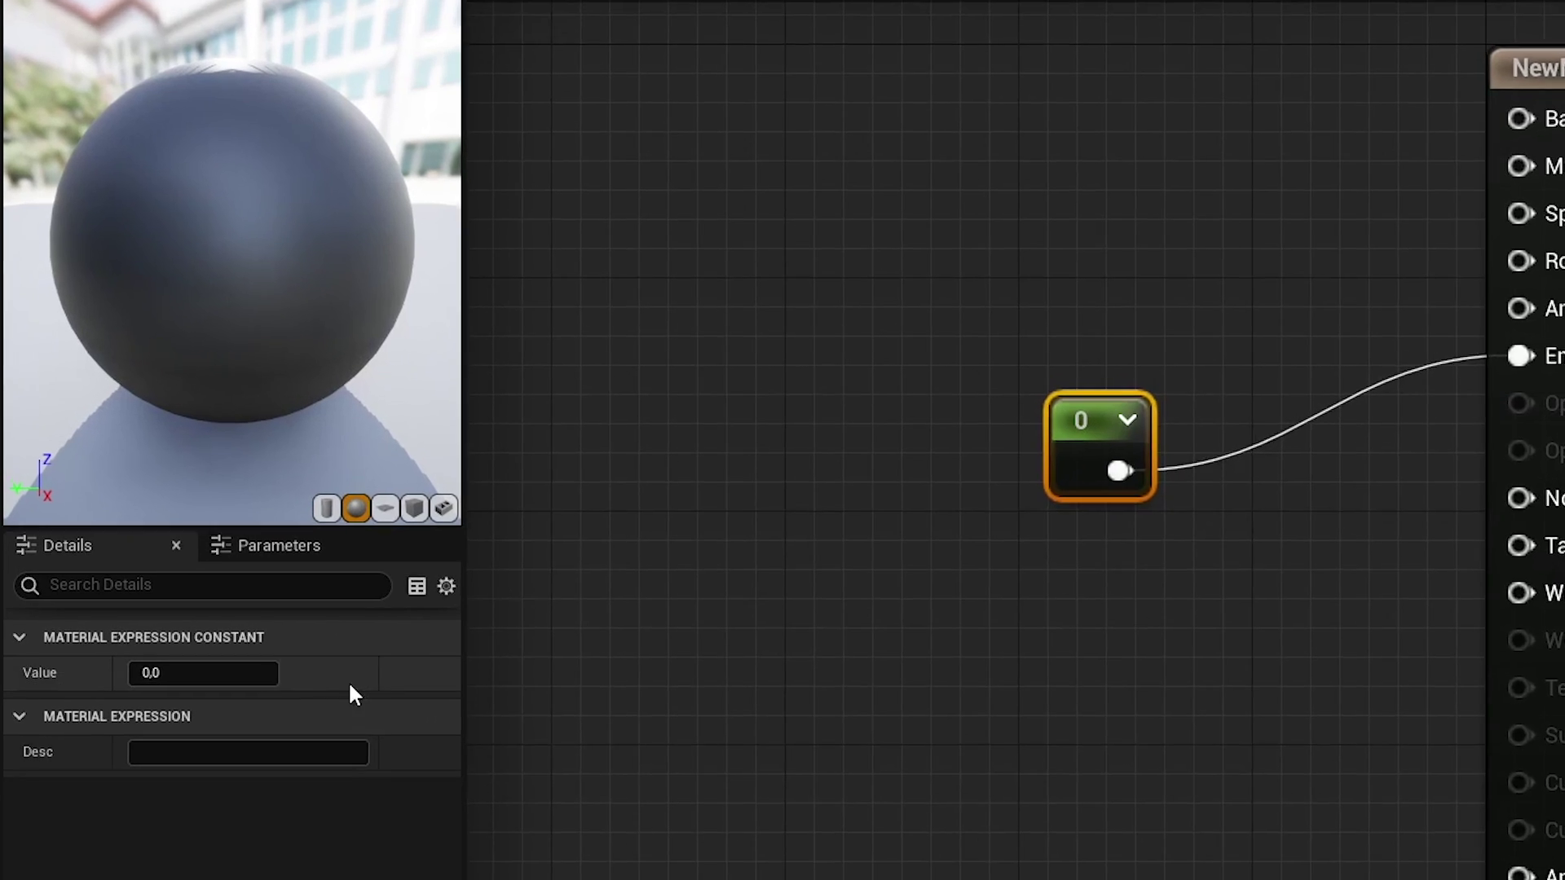
Set the Constant's value to 10 after trying 2, 0.3 and 1, apply the material and close its editor
{"action": "left_click", "coordinate": [167, 566]}
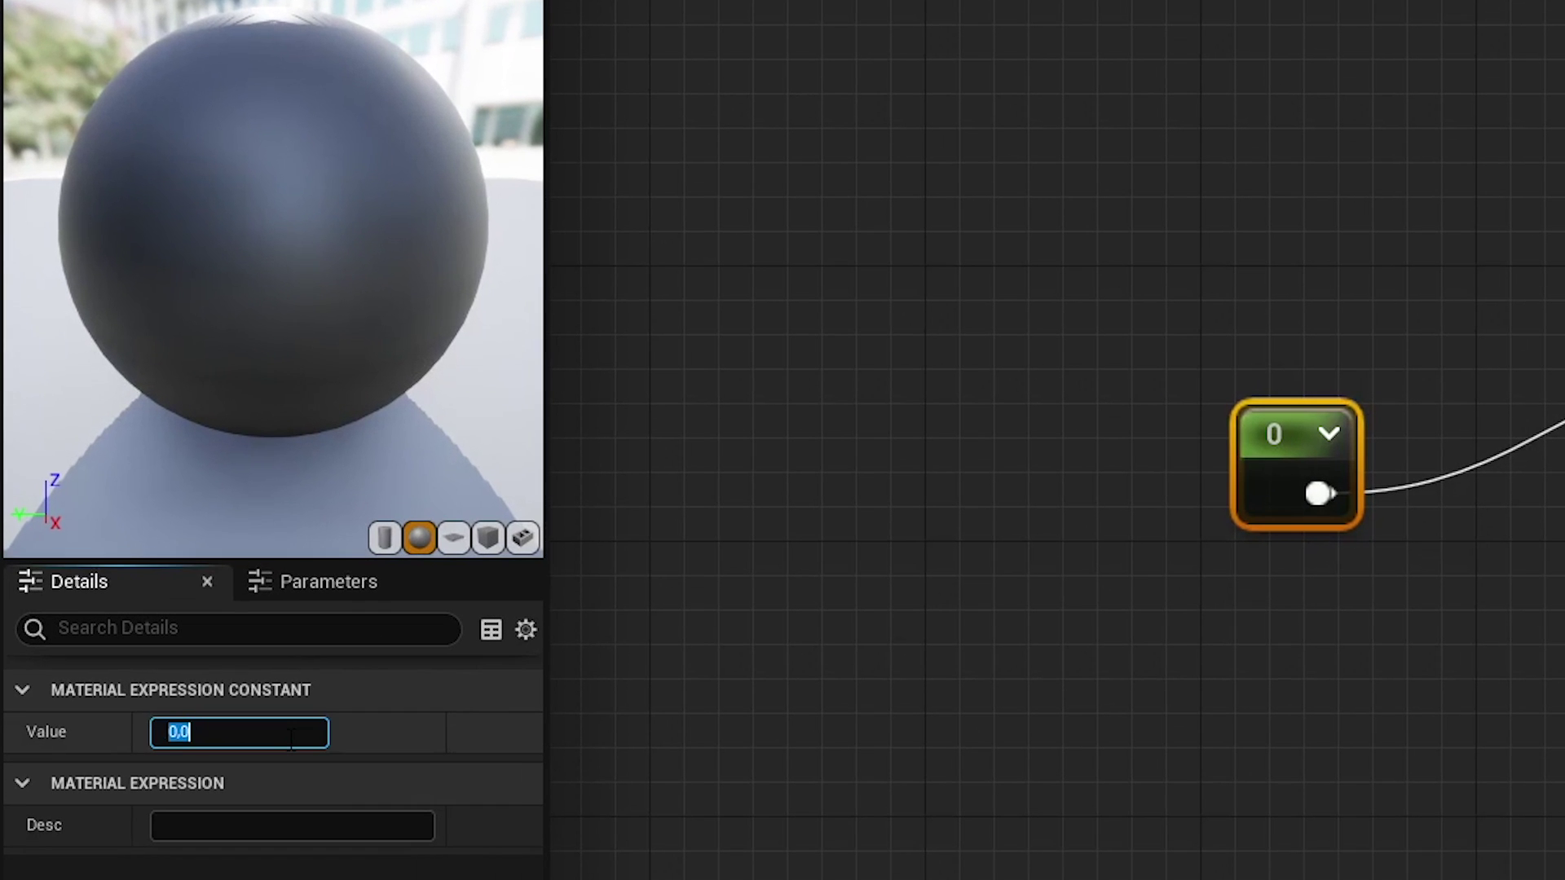
{"action": "type", "text": "2"}
{"action": "key", "text": "Return"}
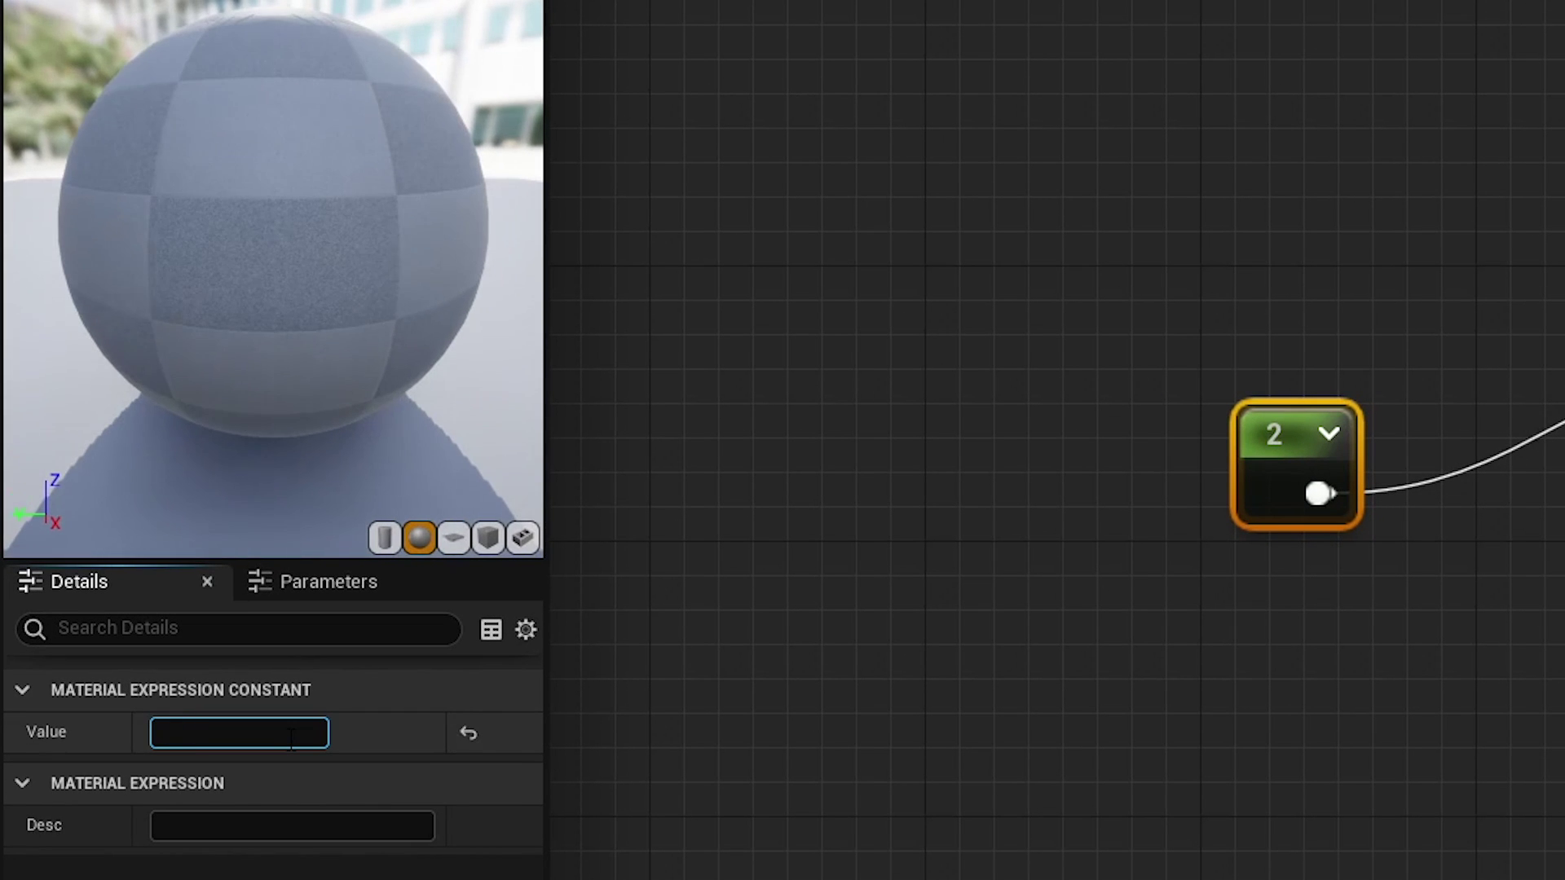
{"action": "type", "text": "1"}
{"action": "key", "text": "Return"}
{"action": "type", "text": "0,1"}
{"action": "key", "text": "Return"}
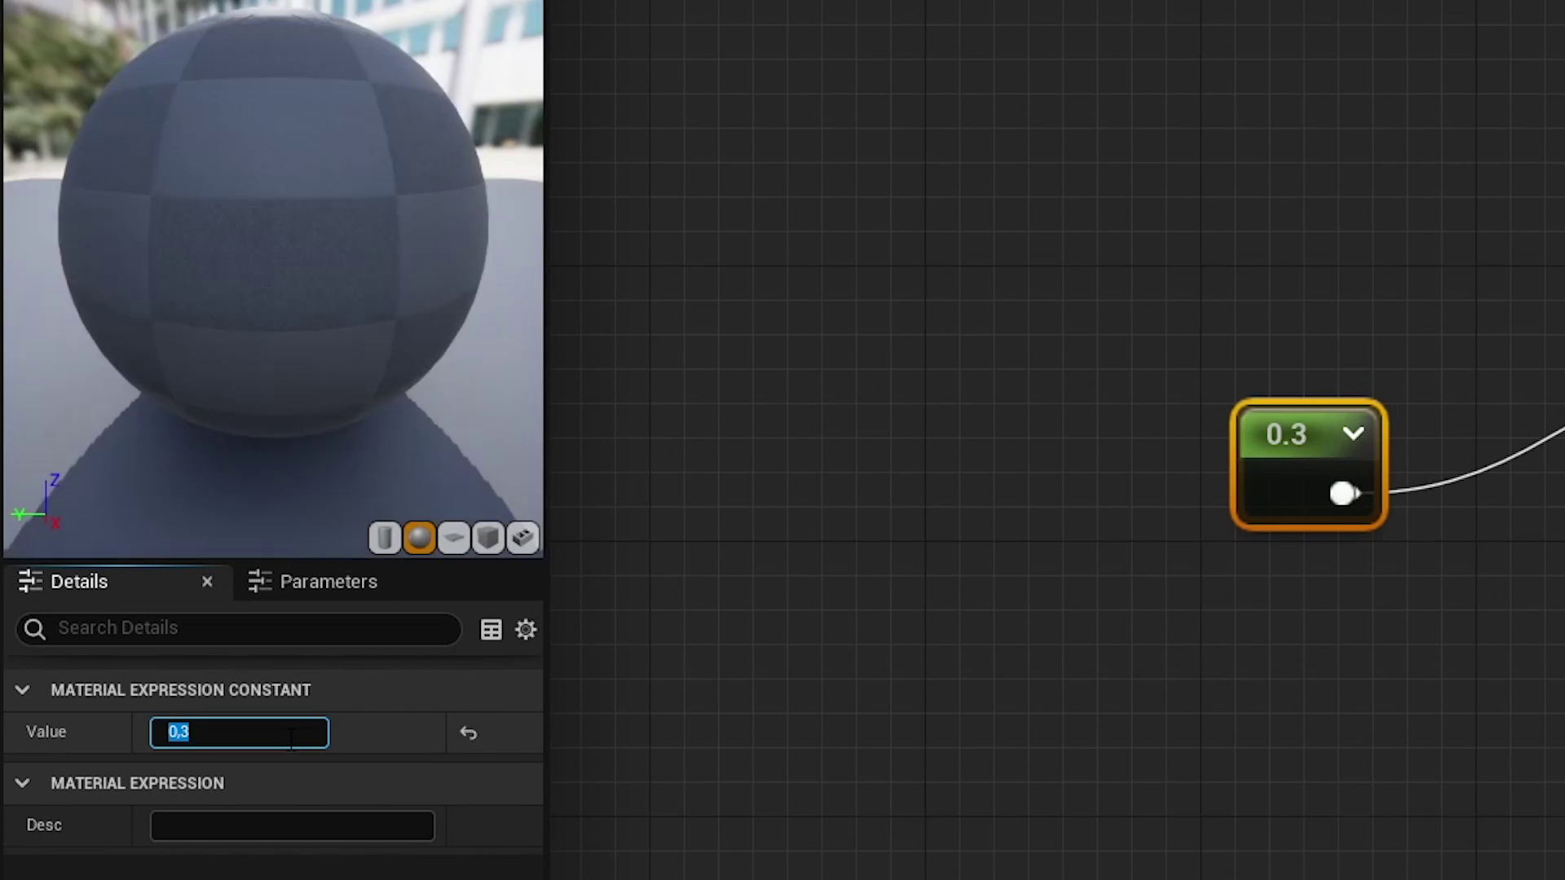
{"action": "type", "text": "1"}
{"action": "key", "text": "Return"}
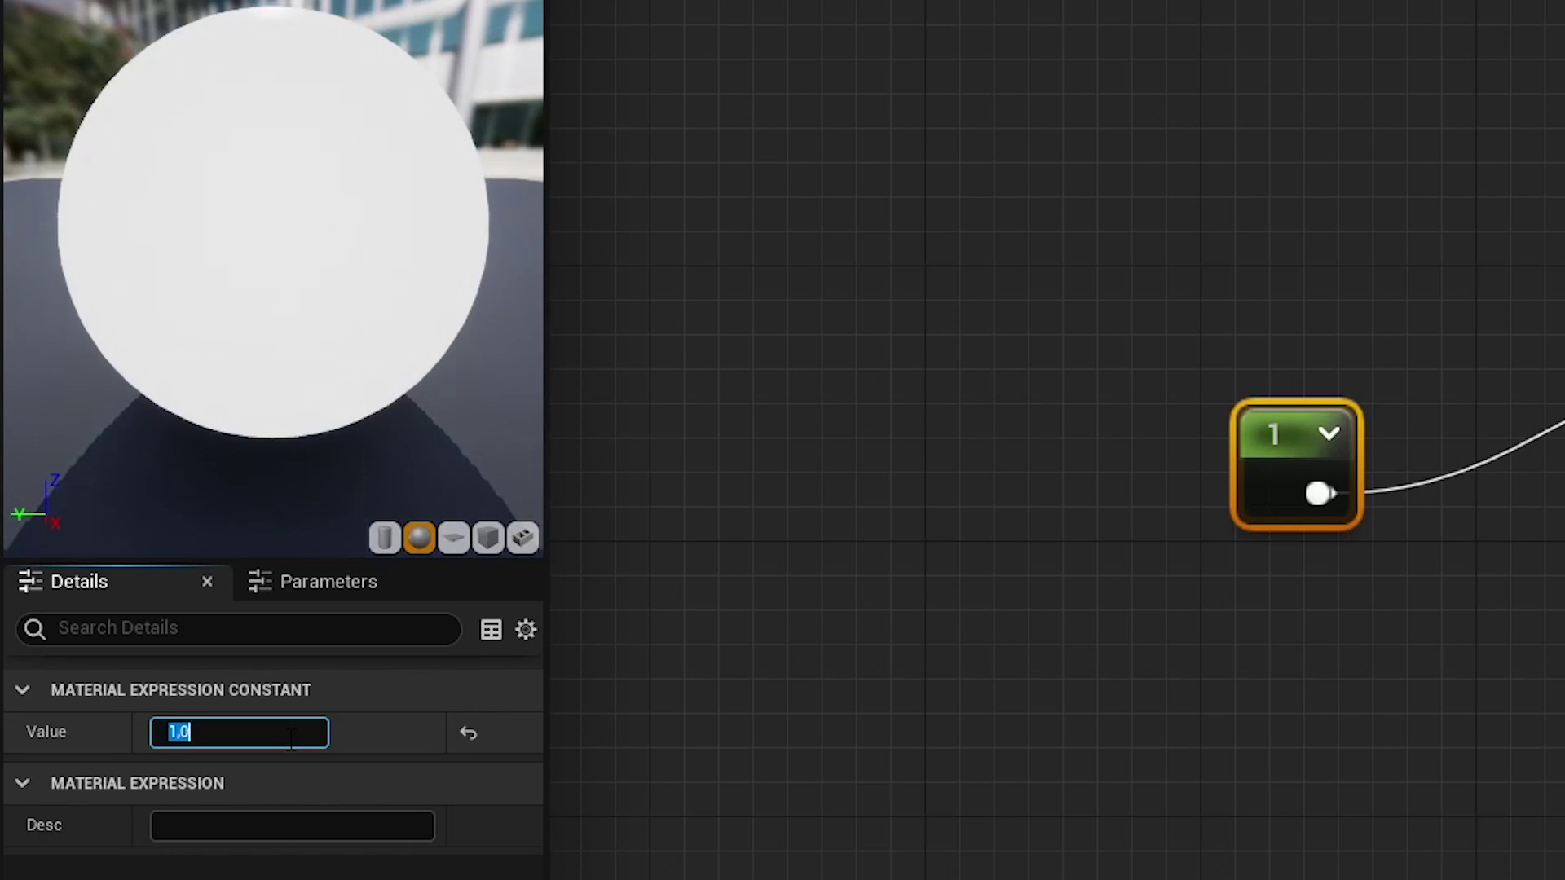
{"action": "type", "text": "10"}
{"action": "key", "text": "Return"}
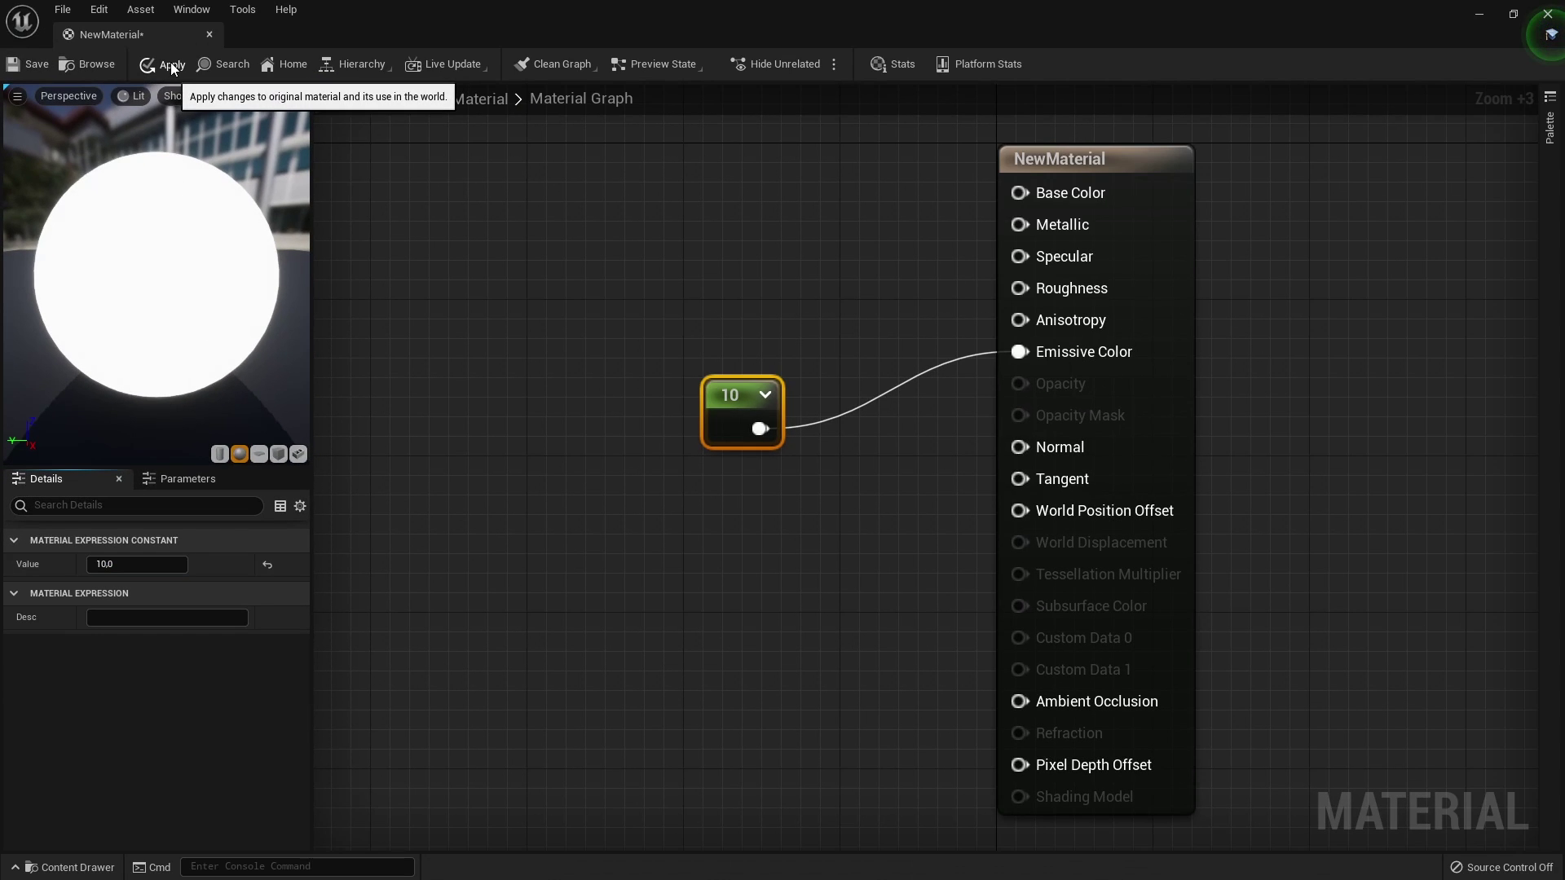
{"action": "left_click", "coordinate": [171, 65]}
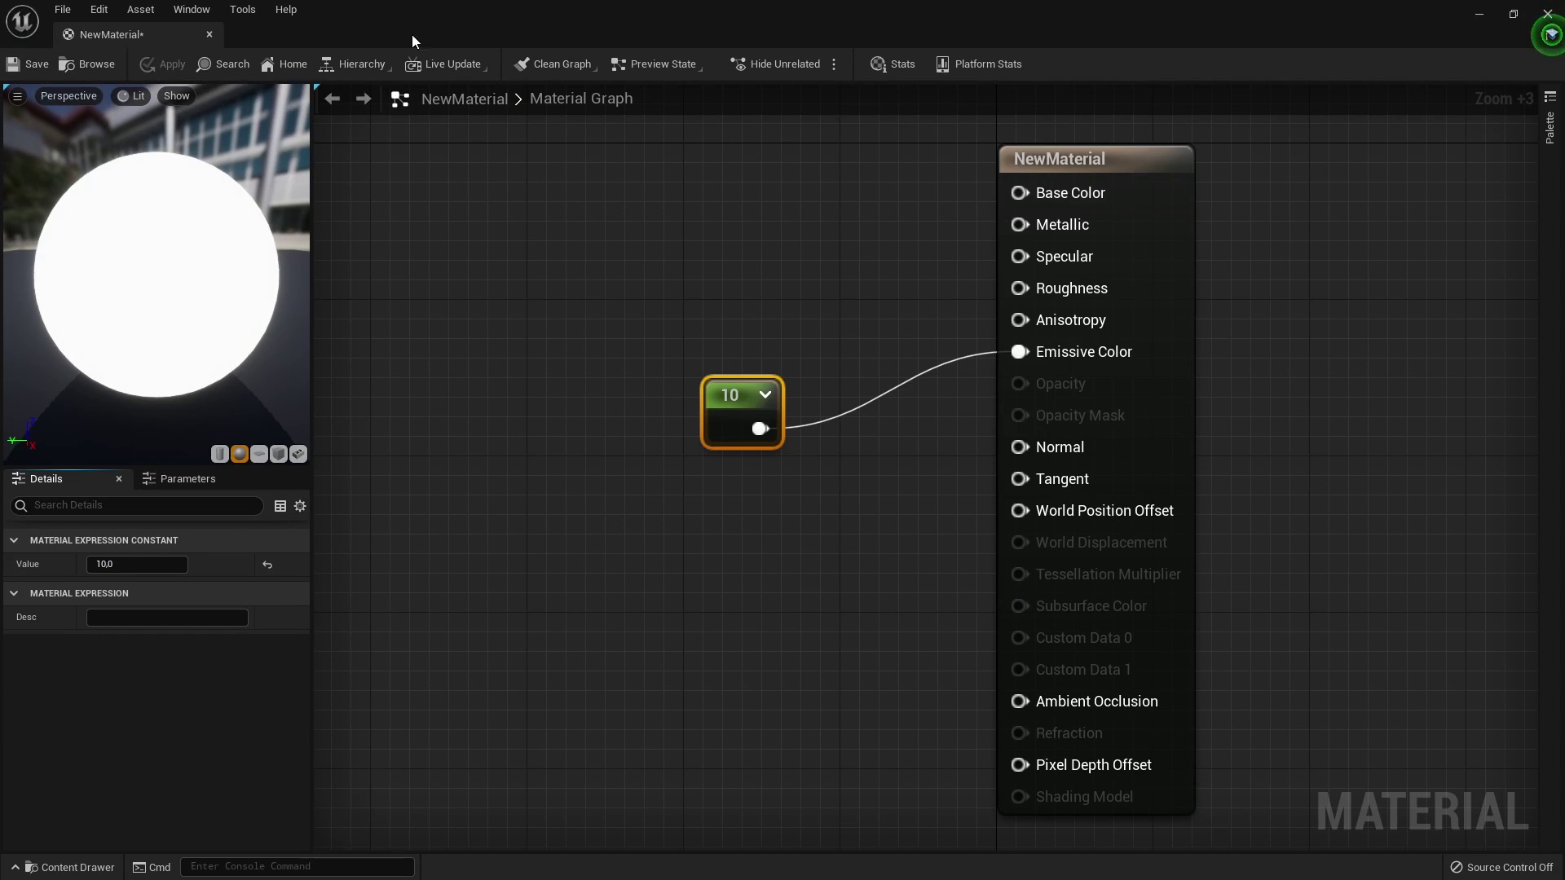
{"action": "left_click", "coordinate": [1546, 16]}
Add a Cube shape inside the dark, closed building
{"action": "key", "text": "w"}
{"action": "right_click_drag", "start_coordinate": [978, 367], "coordinate": [1093, 375]}
{"action": "left_click", "coordinate": [81, 65]}
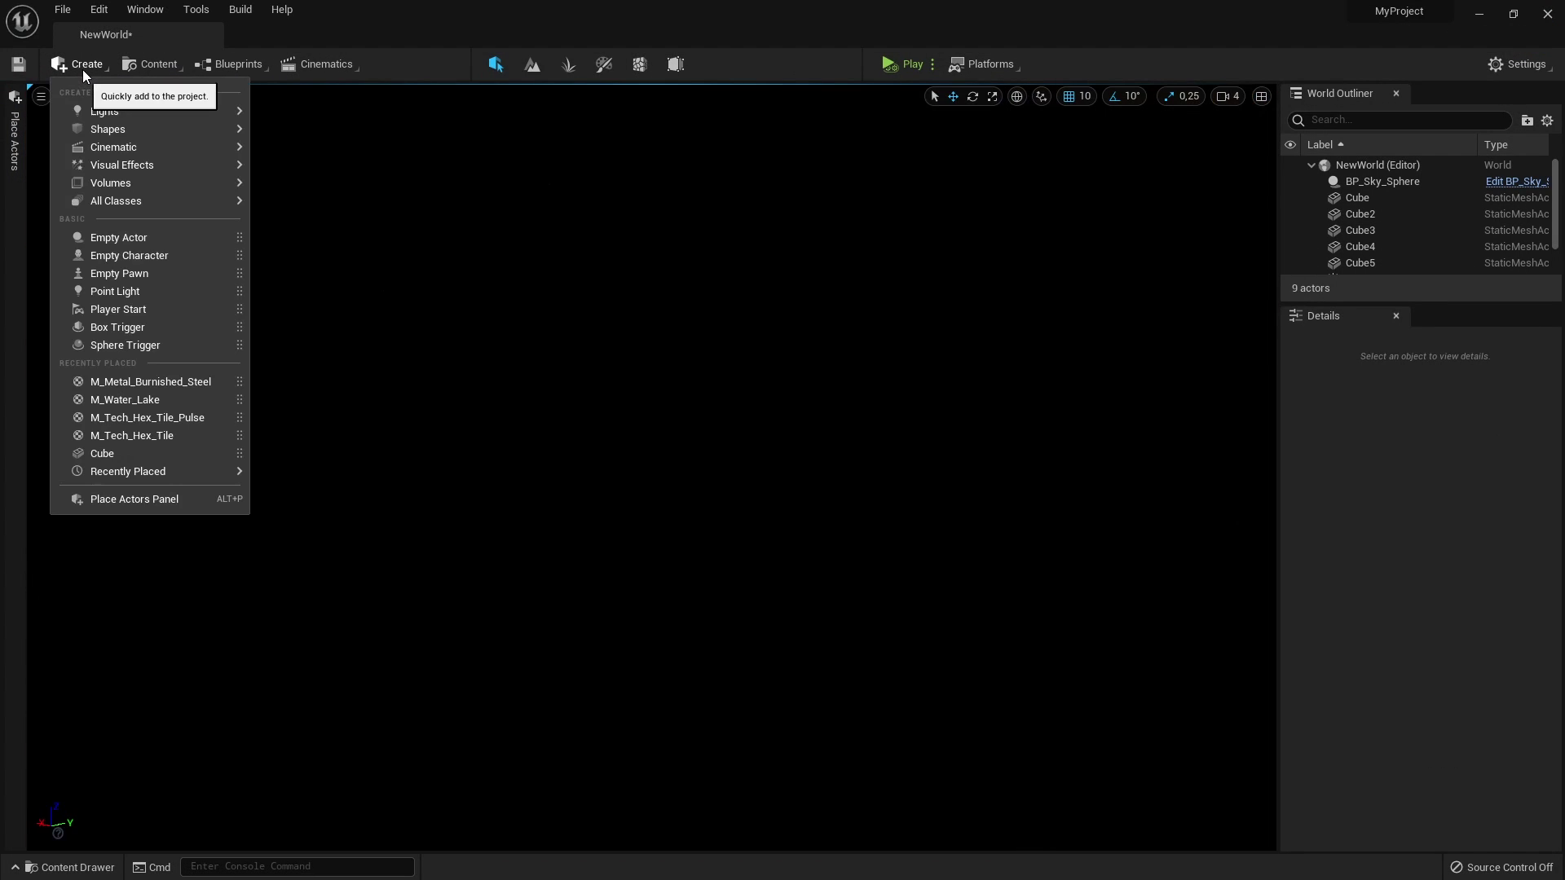
{"action": "mouse_move", "coordinate": [139, 129]}
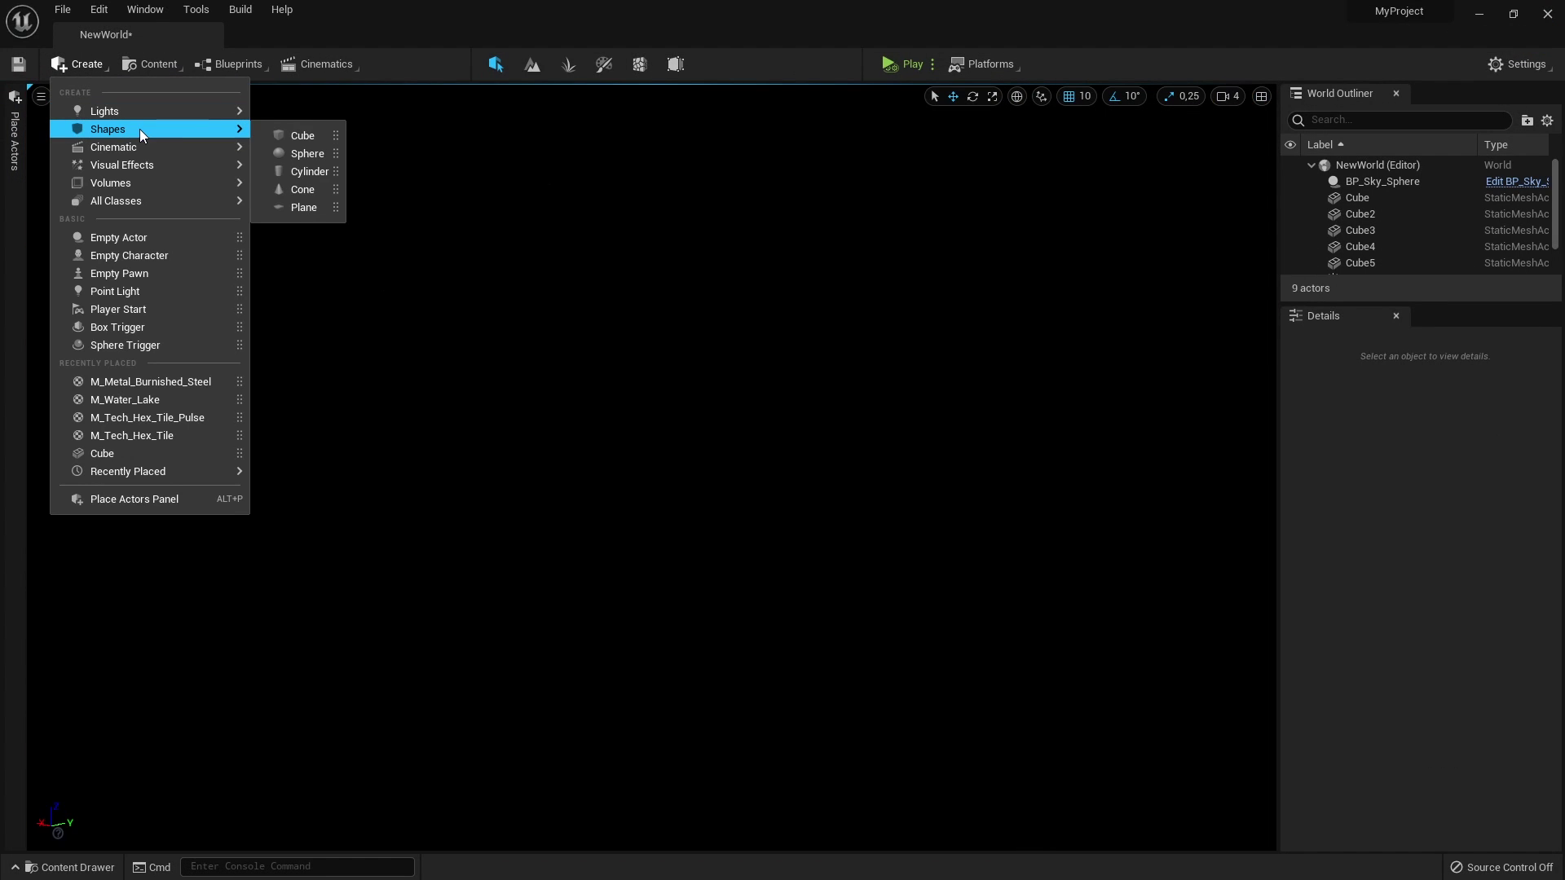
{"action": "left_click", "coordinate": [295, 136]}
Apply NewMaterial to the new cube and move it across the floor to about X 5900, Y 7890
{"action": "left_click", "coordinate": [78, 871]}
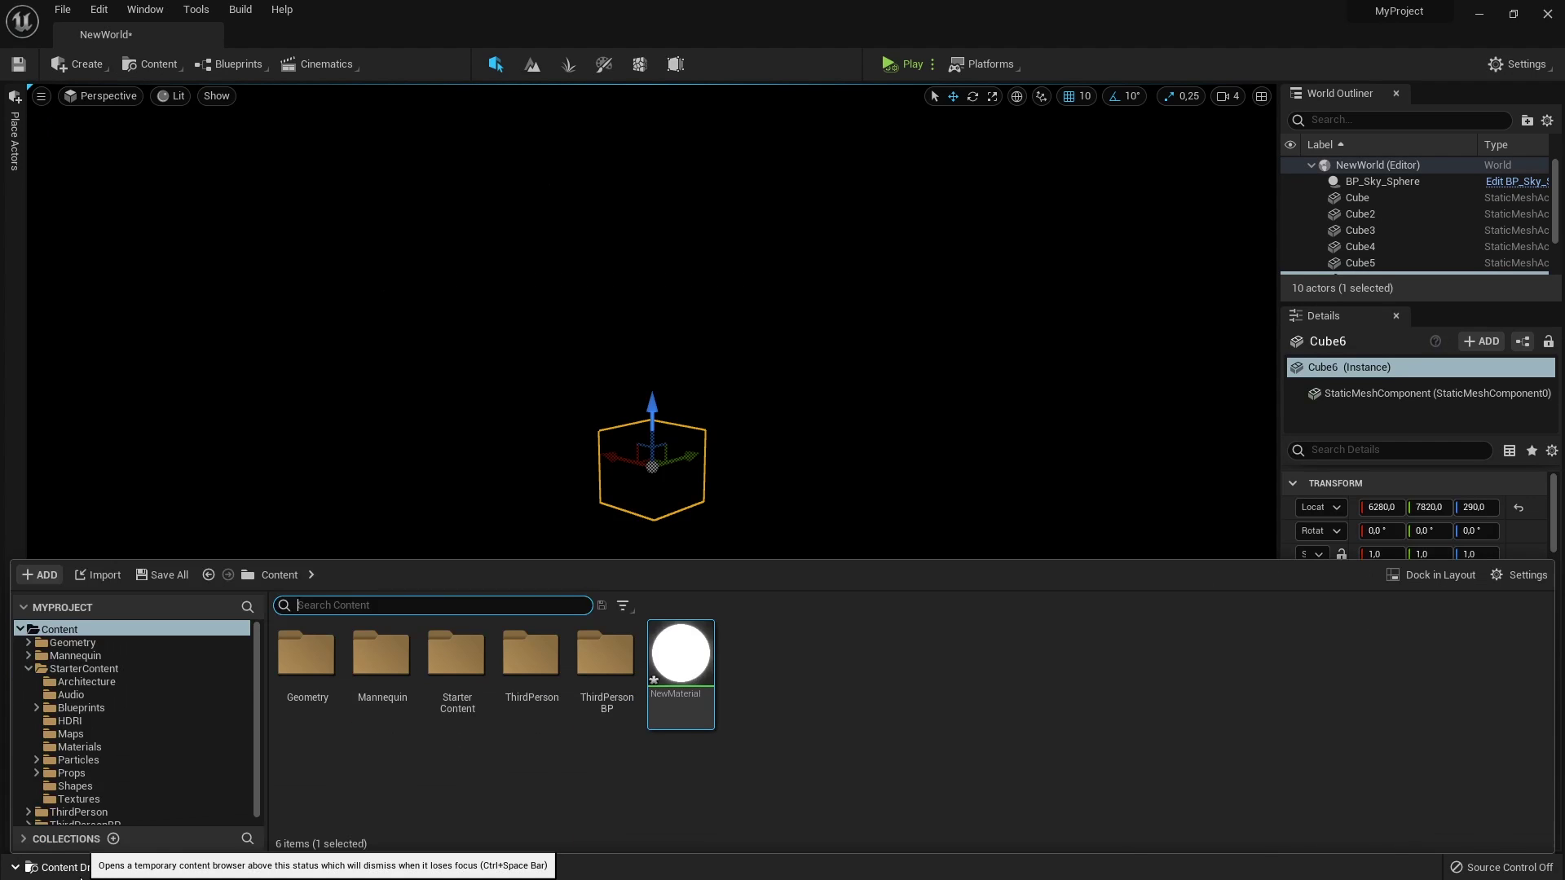
{"action": "left_click_drag", "start_coordinate": [688, 671], "coordinate": [628, 487]}
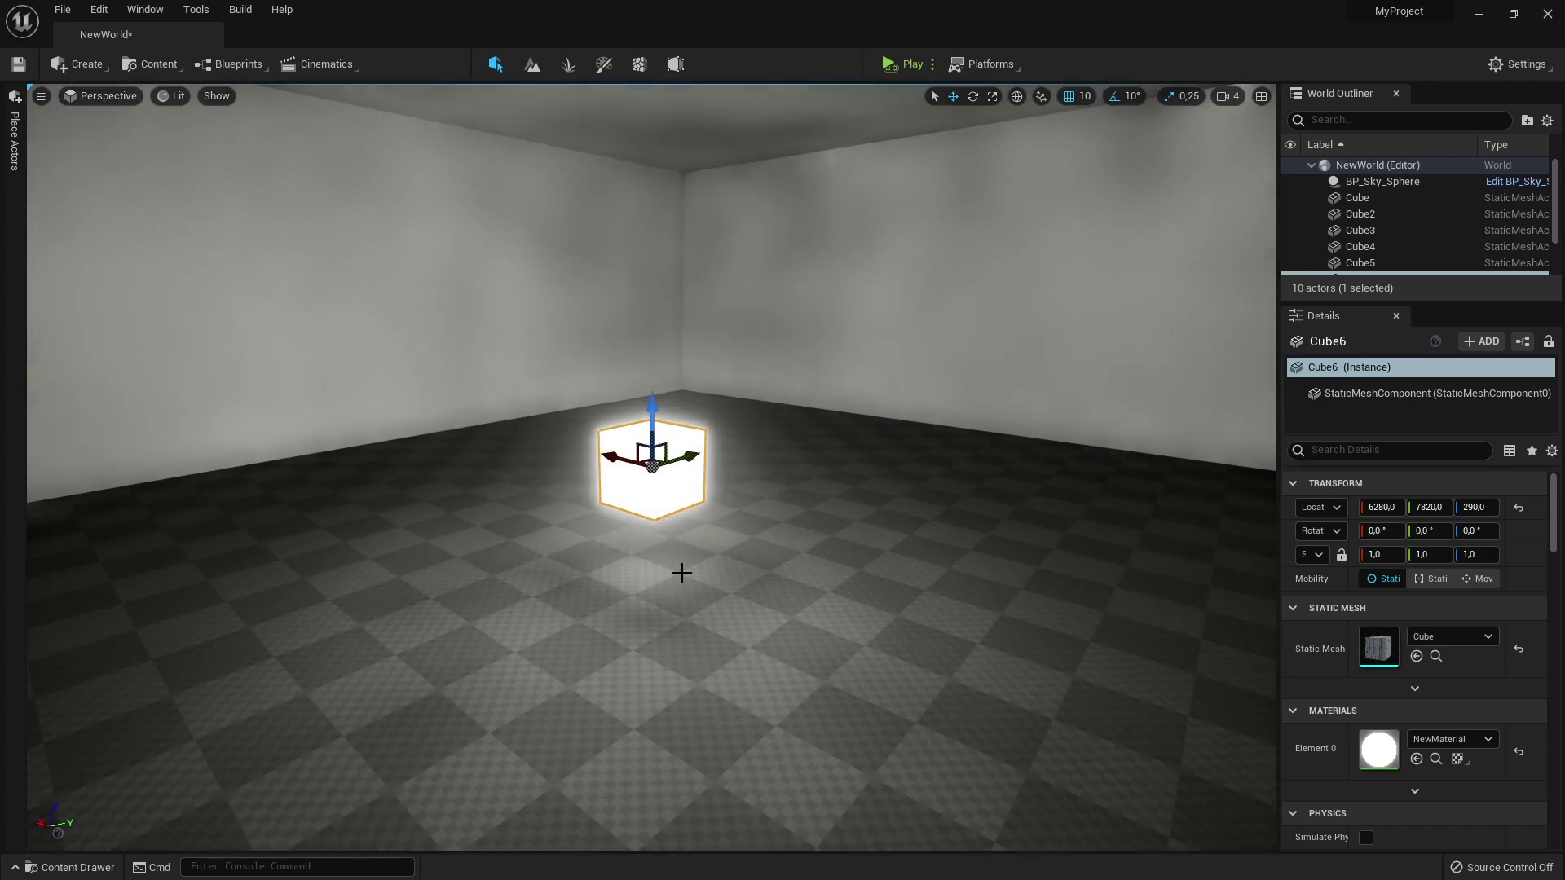
{"action": "right_click_drag", "start_coordinate": [682, 573], "coordinate": [628, 555]}
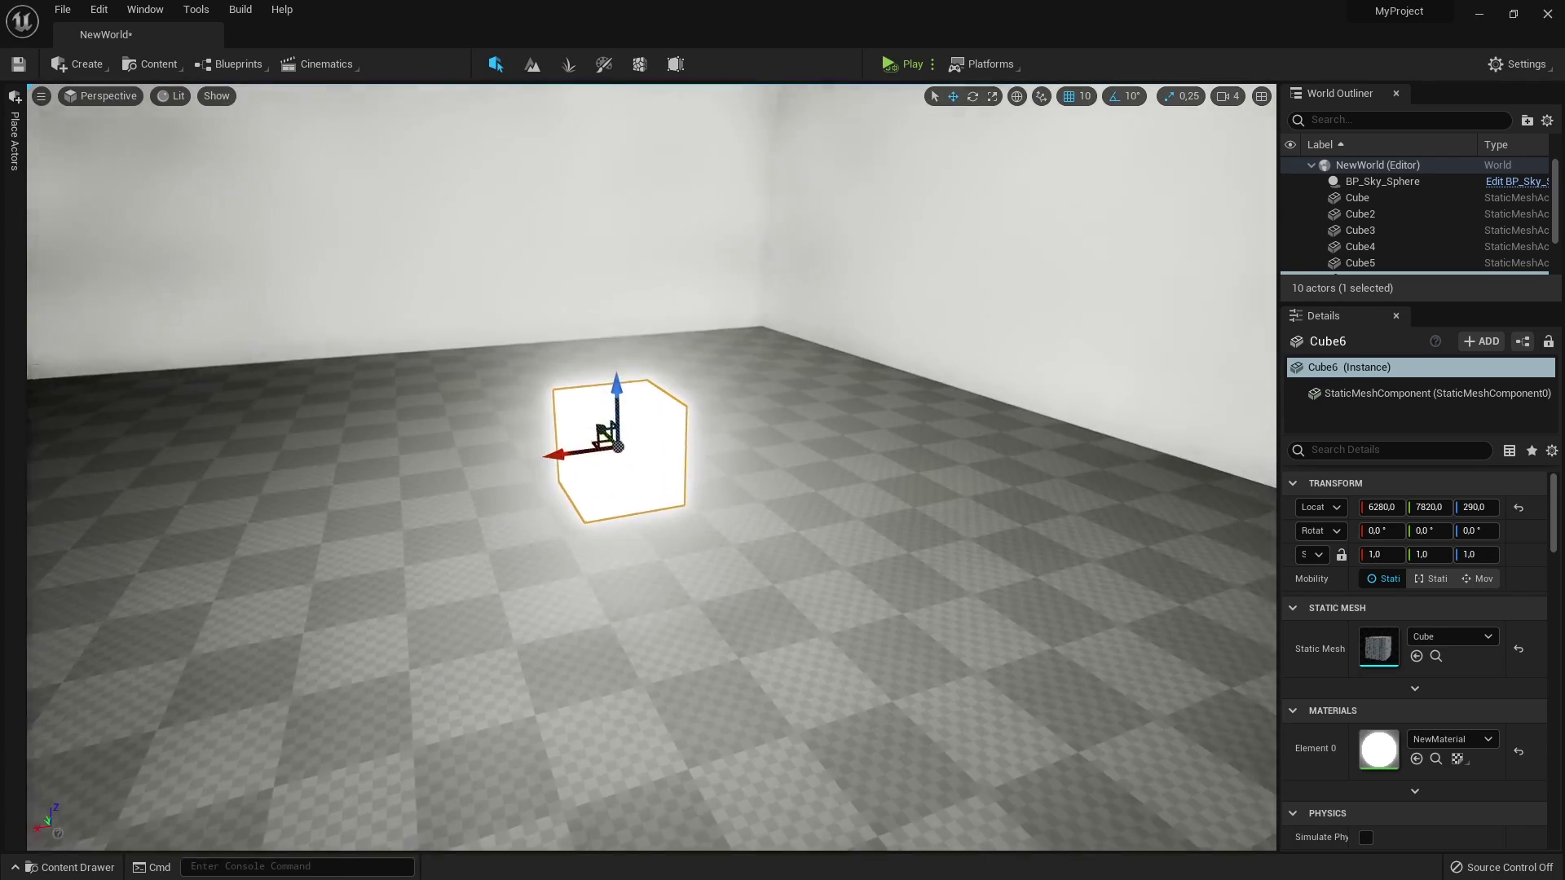
{"action": "left_click_drag", "start_coordinate": [555, 455], "coordinate": [654, 394]}
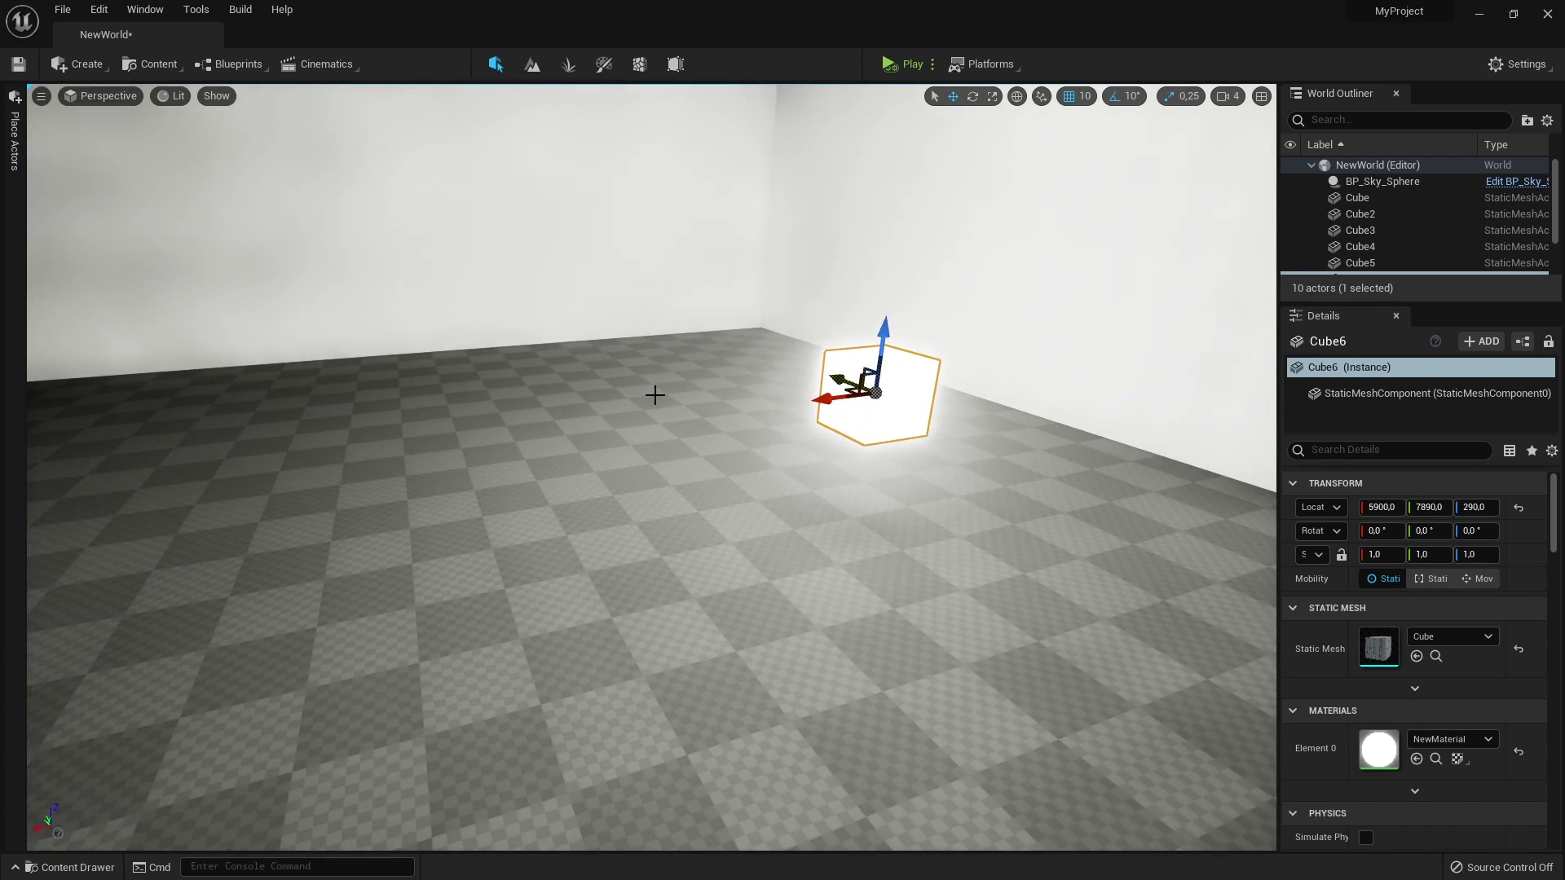
{"action": "right_click_drag", "start_coordinate": [654, 395], "coordinate": [690, 333]}
{"action": "key", "text": "w"}
{"action": "key", "text": "d"}
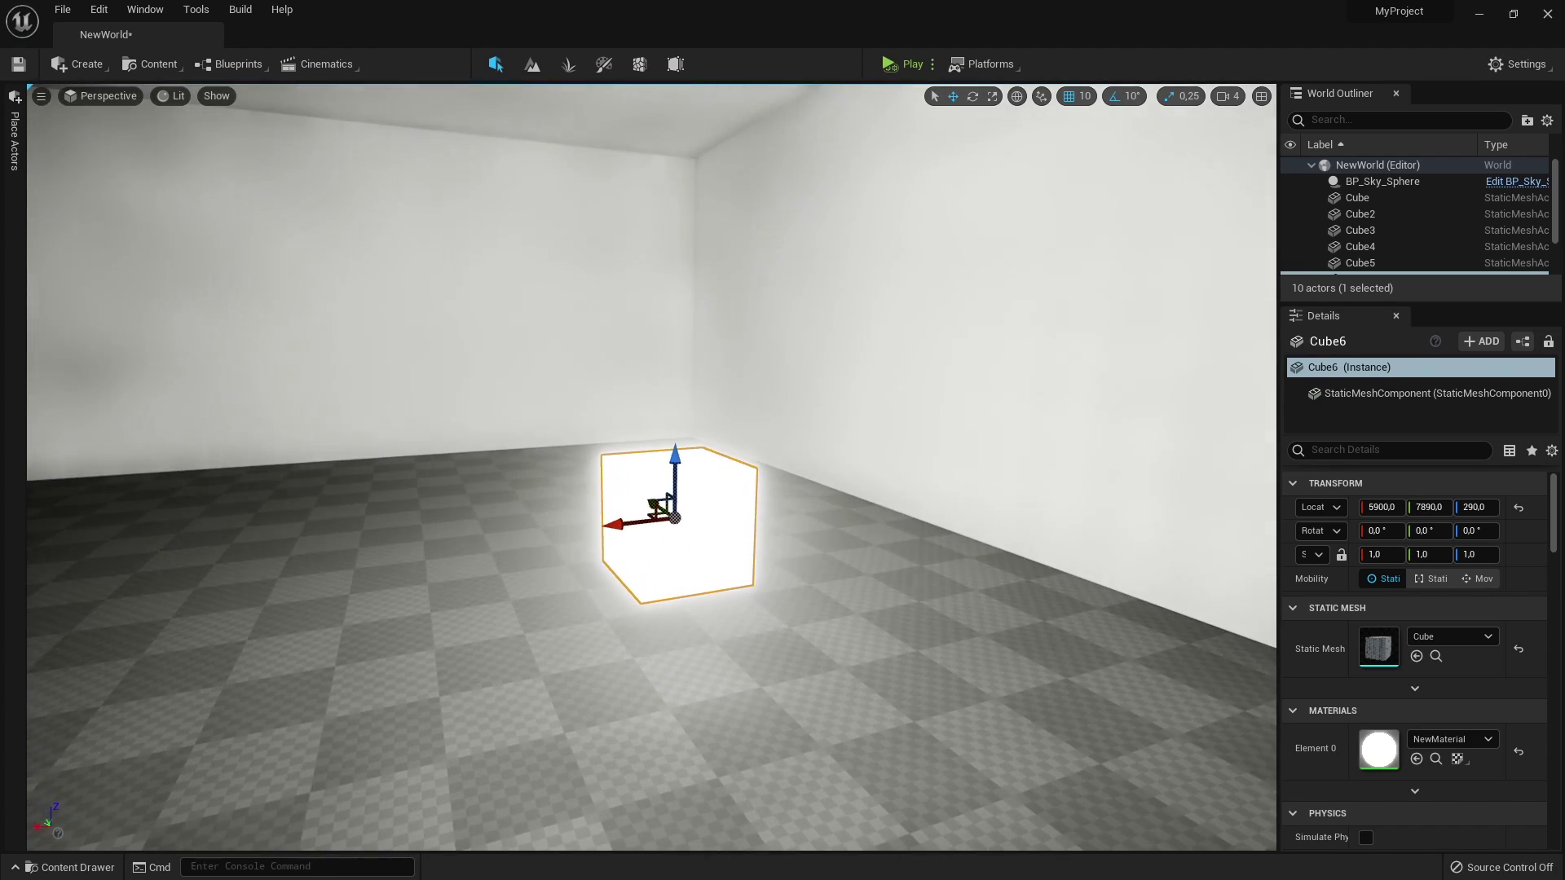
Set the Constant feeding NewMaterial's Emissive Color to 1, apply the material and close its editor
{"action": "left_click", "coordinate": [122, 867]}
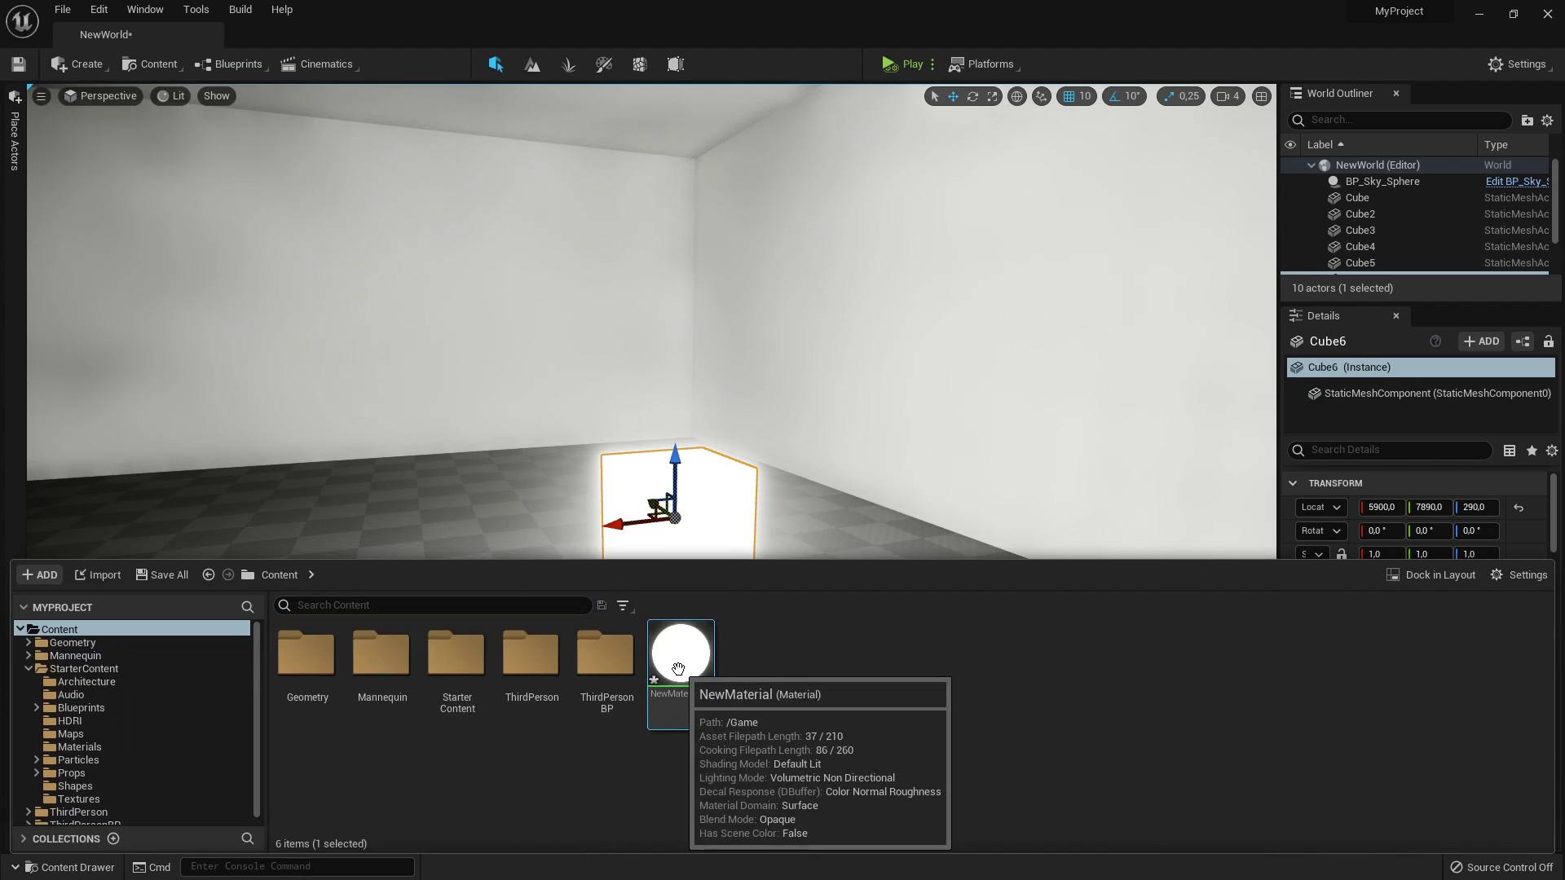
{"action": "double_click", "coordinate": [680, 675]}
{"action": "left_click", "coordinate": [681, 430]}
{"action": "left_click", "coordinate": [137, 564]}
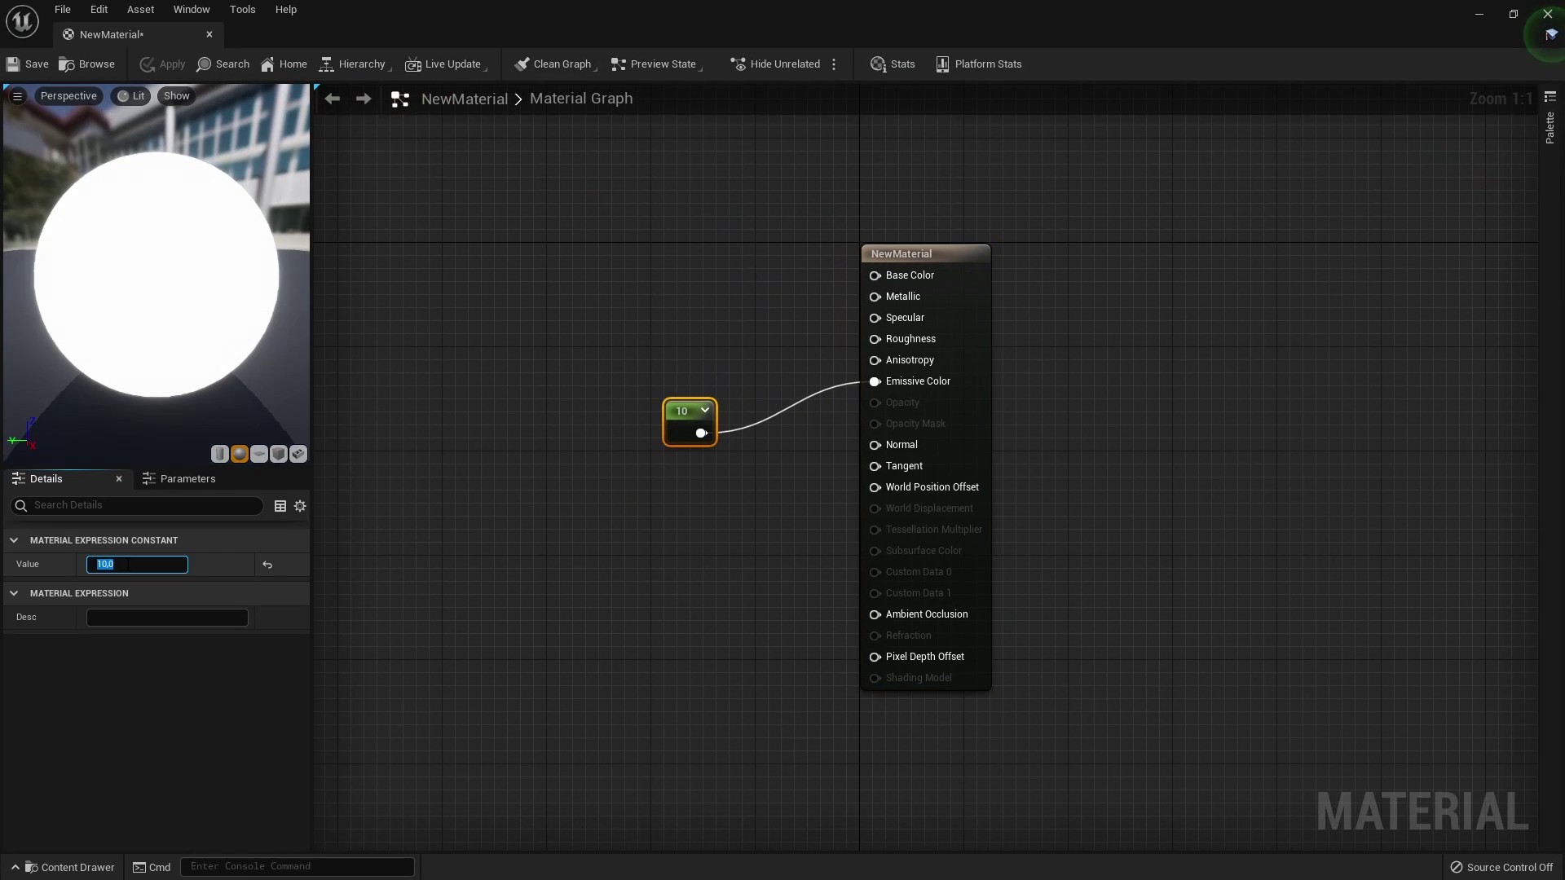
{"action": "type", "text": "1"}
{"action": "left_click", "coordinate": [408, 480]}
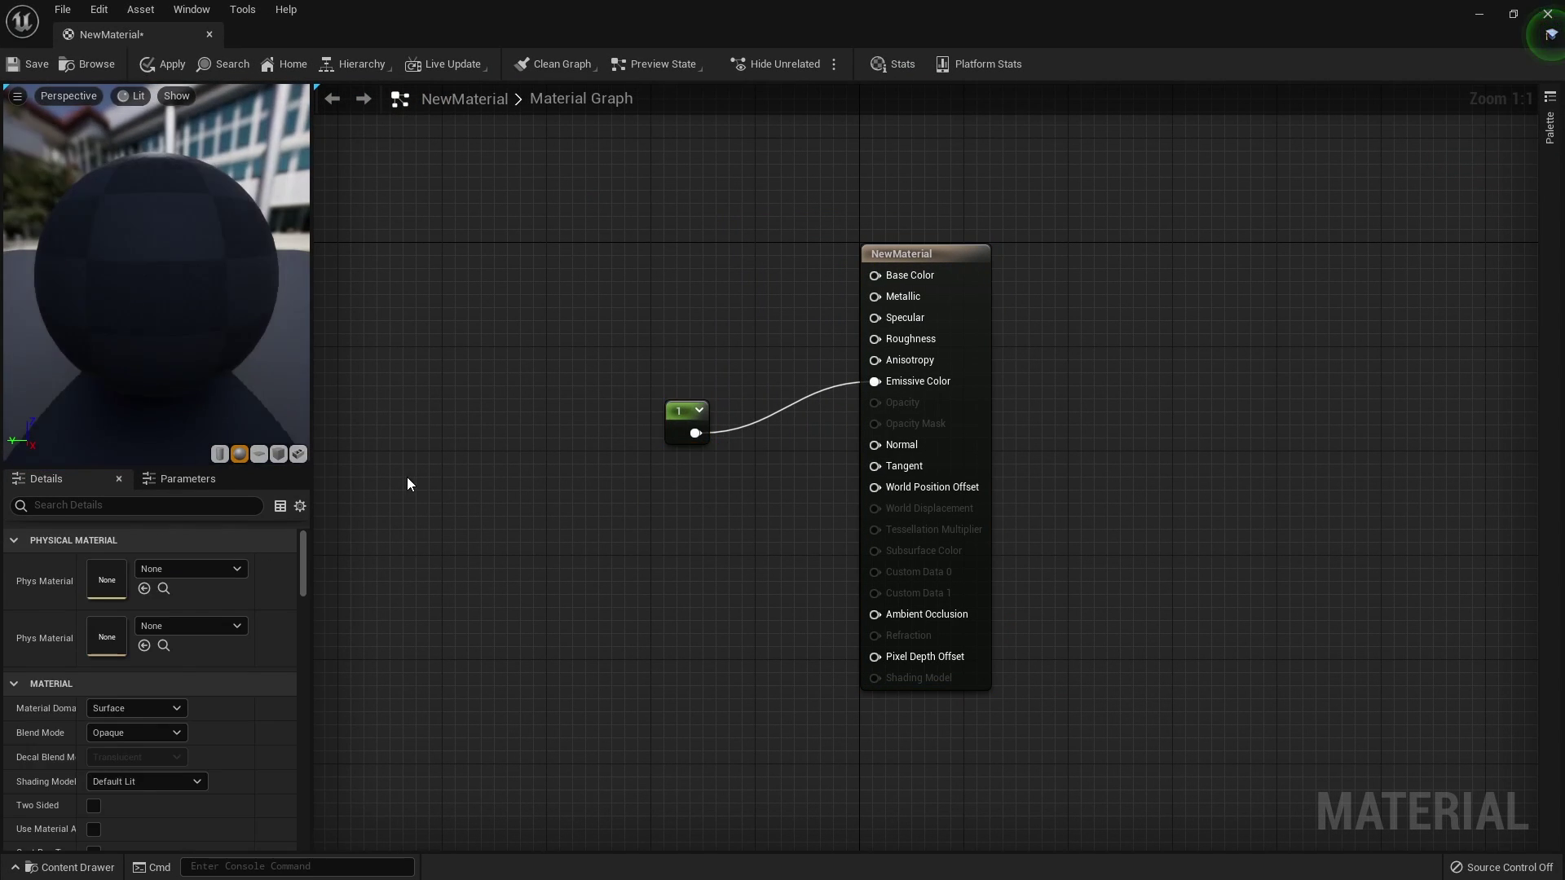
{"action": "left_click", "coordinate": [176, 67]}
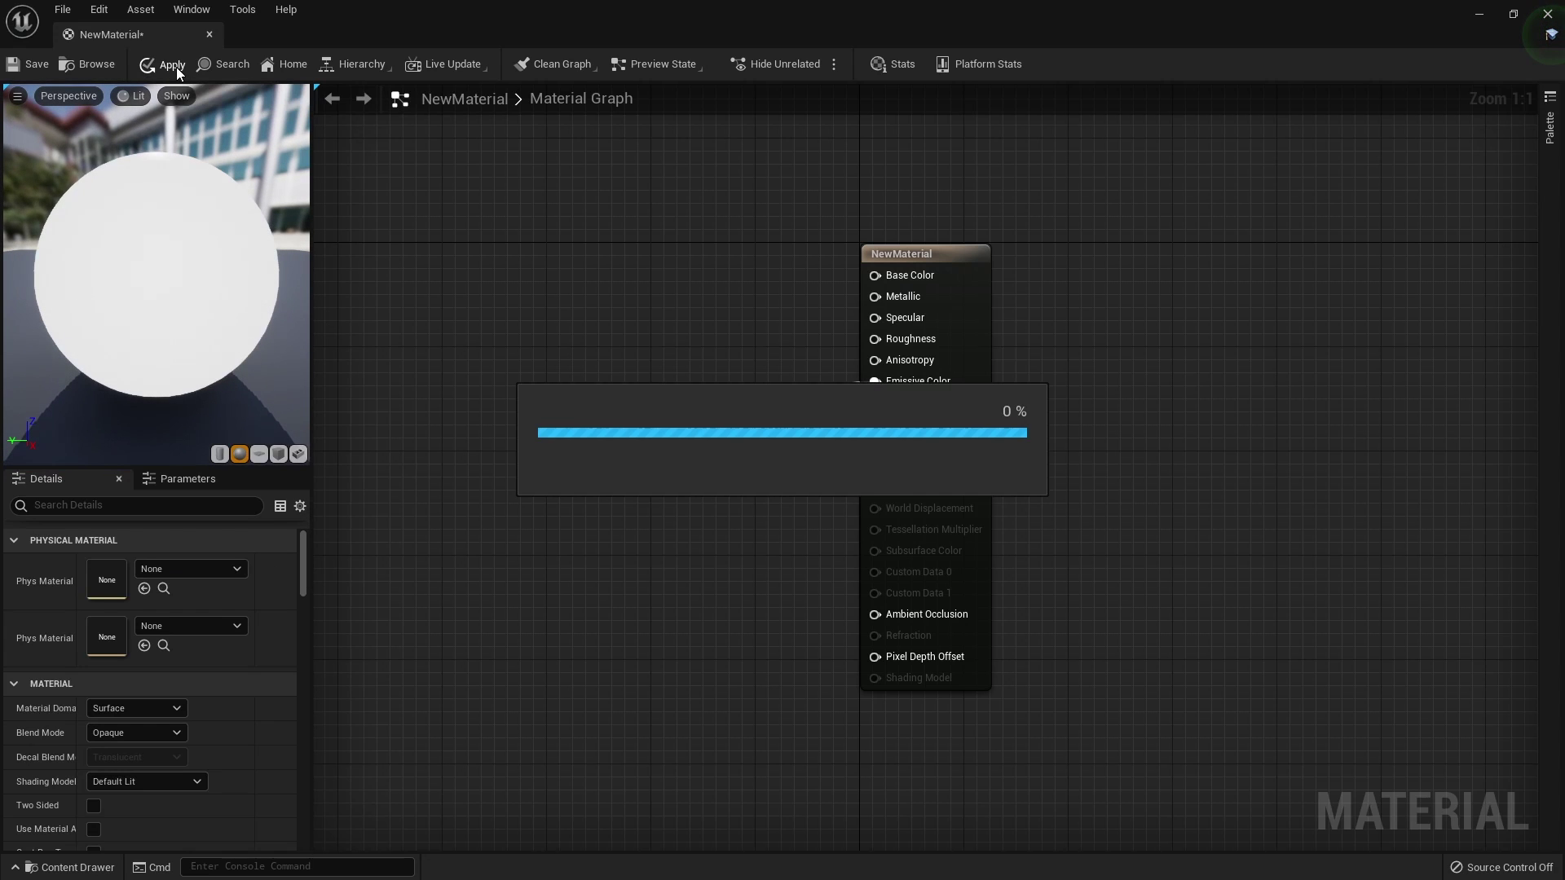
{"action": "left_click", "coordinate": [1548, 15]}
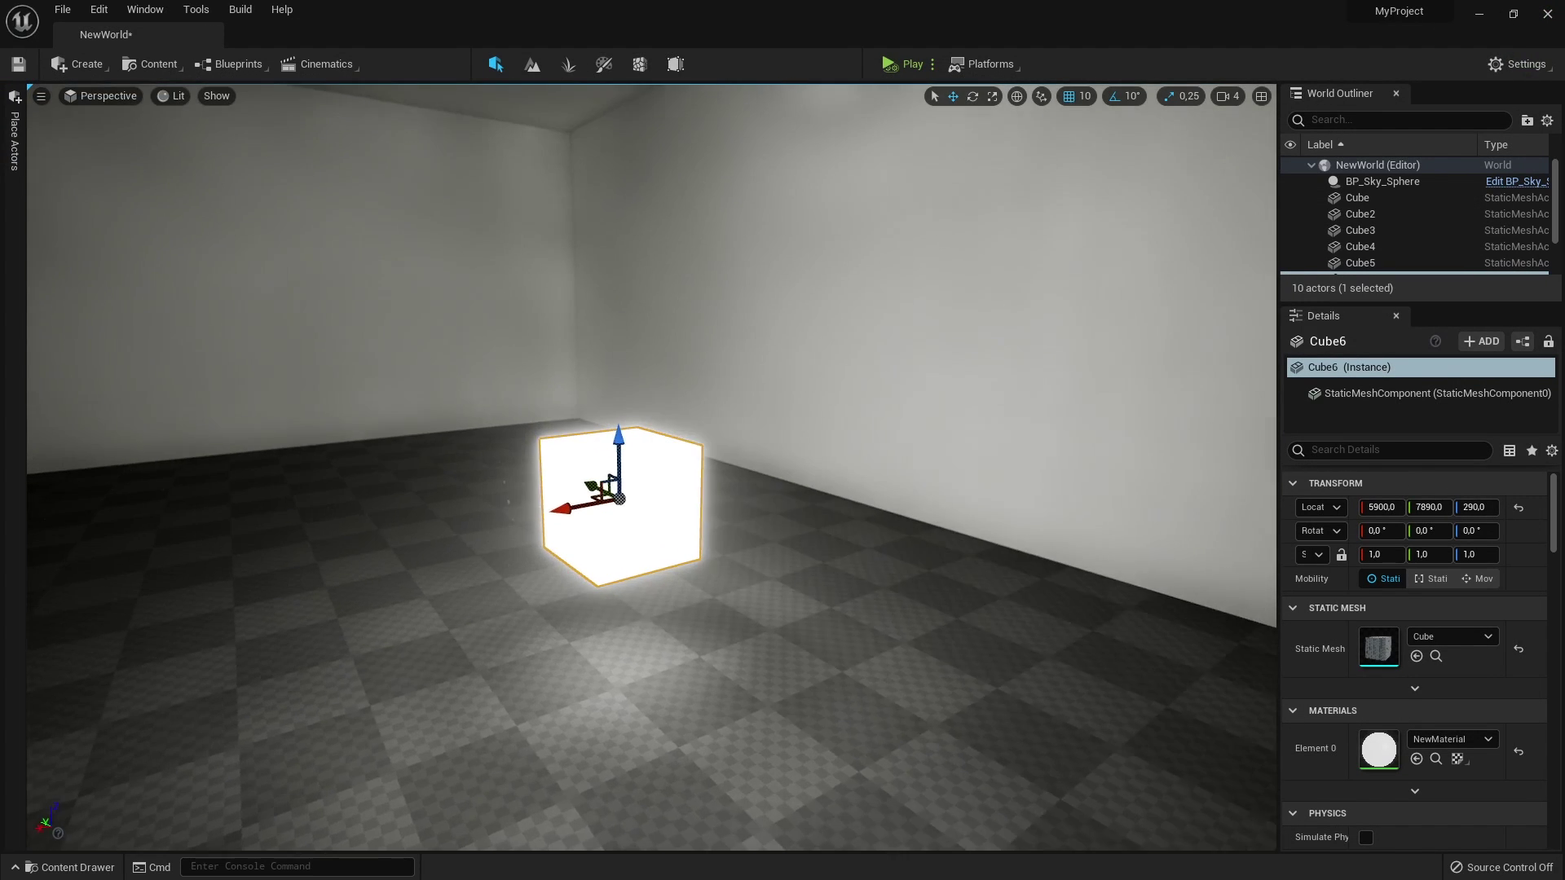
Move the glowing cube closer to the wall, to about X 5660, Y 8050, and add a Sphere shape near it
{"action": "right_click_drag", "start_coordinate": [633, 439], "coordinate": [660, 443]}
{"action": "left_click_drag", "start_coordinate": [567, 481], "coordinate": [651, 465]}
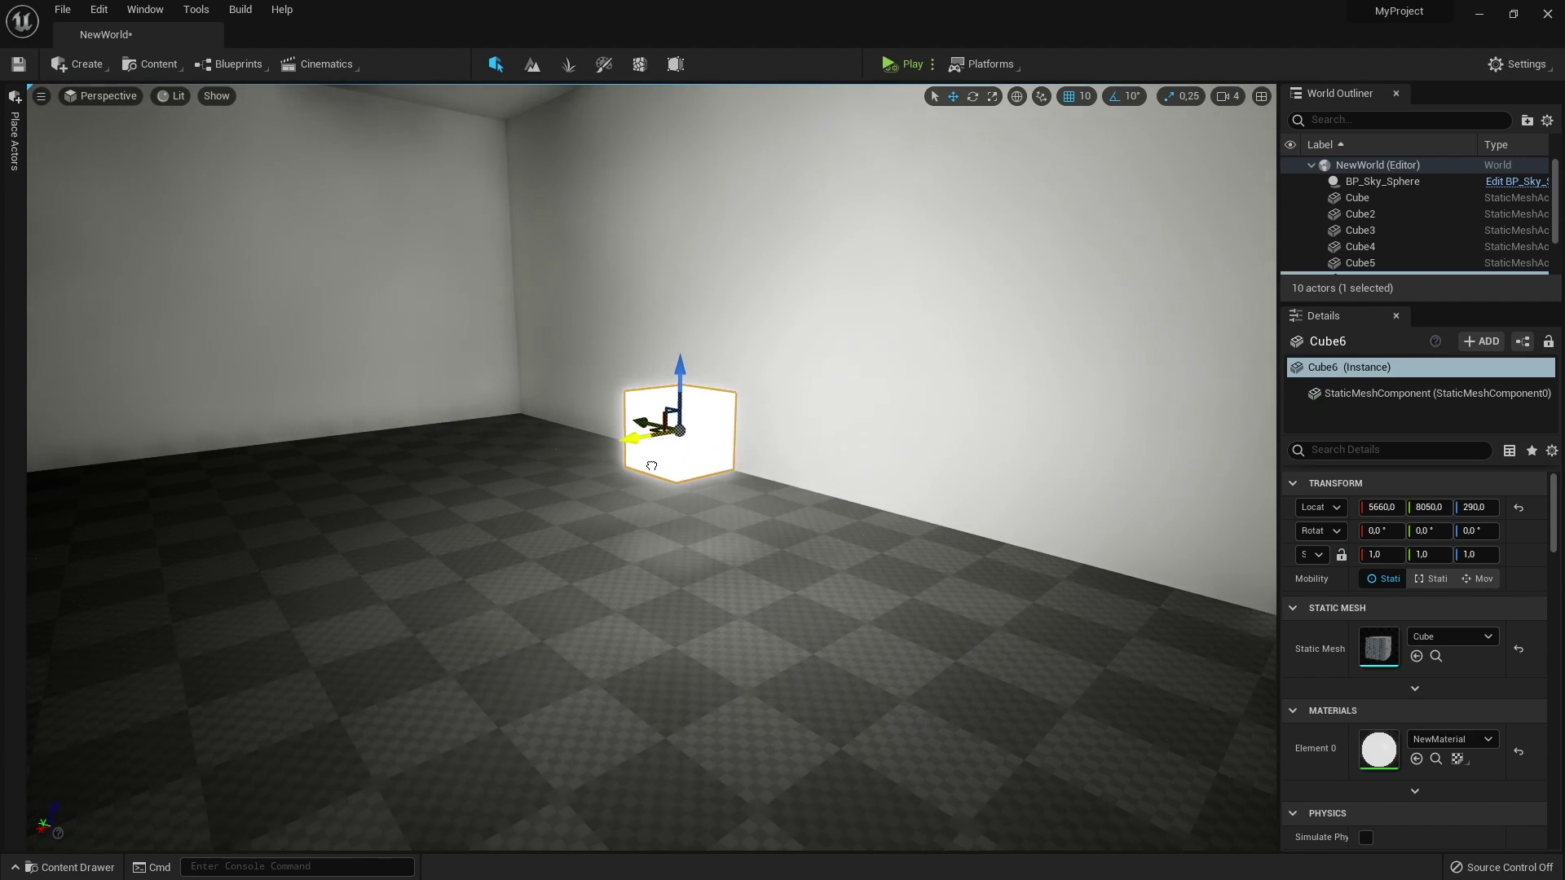
{"action": "left_click", "coordinate": [78, 68]}
{"action": "mouse_move", "coordinate": [155, 127]}
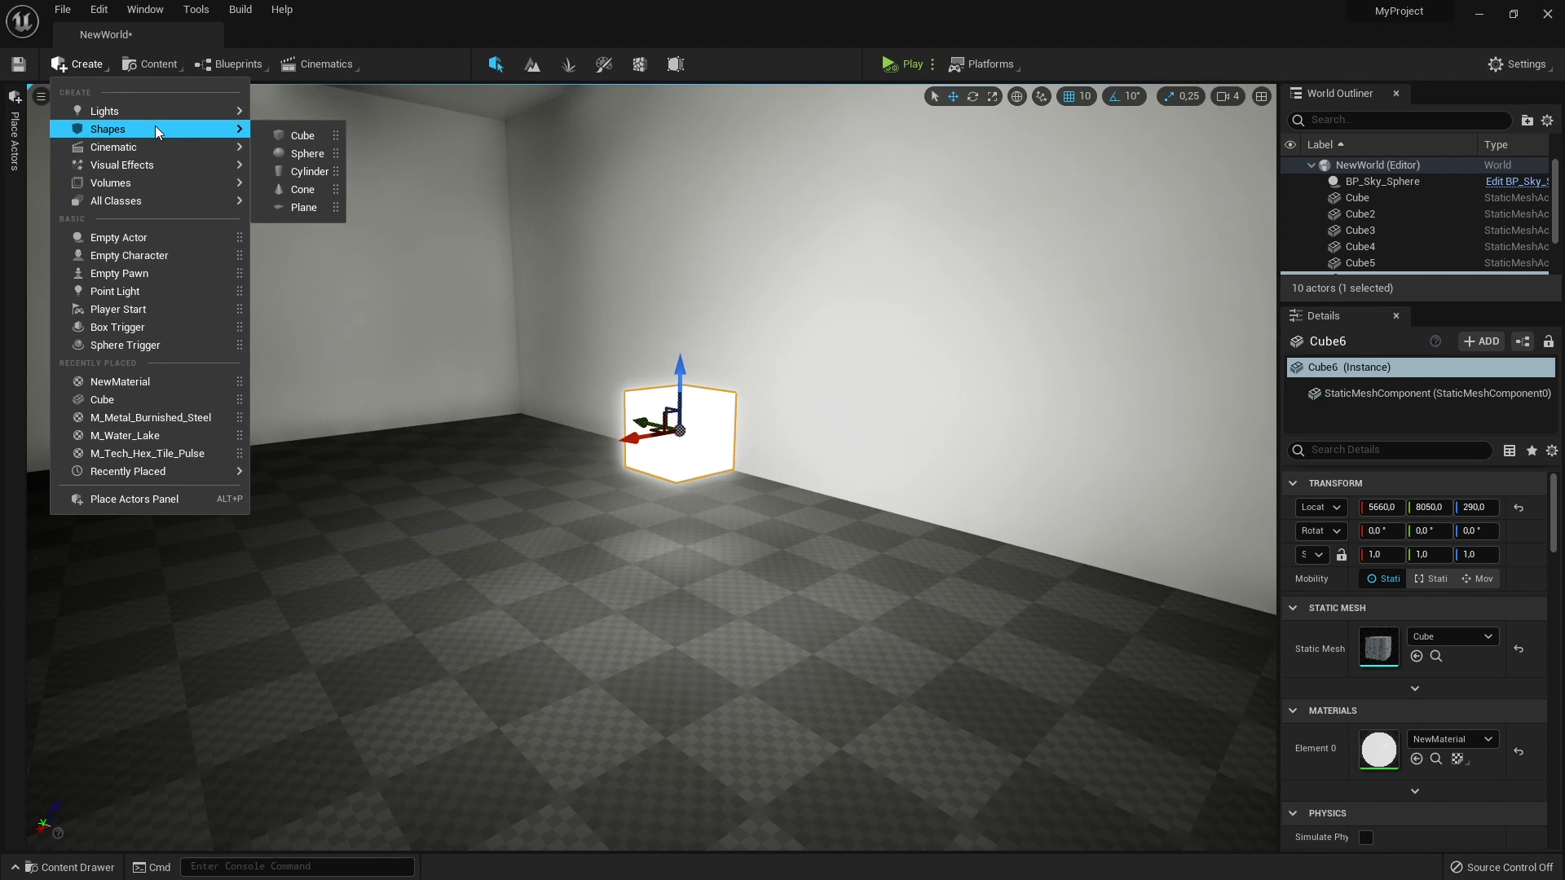
{"action": "left_click", "coordinate": [307, 153]}
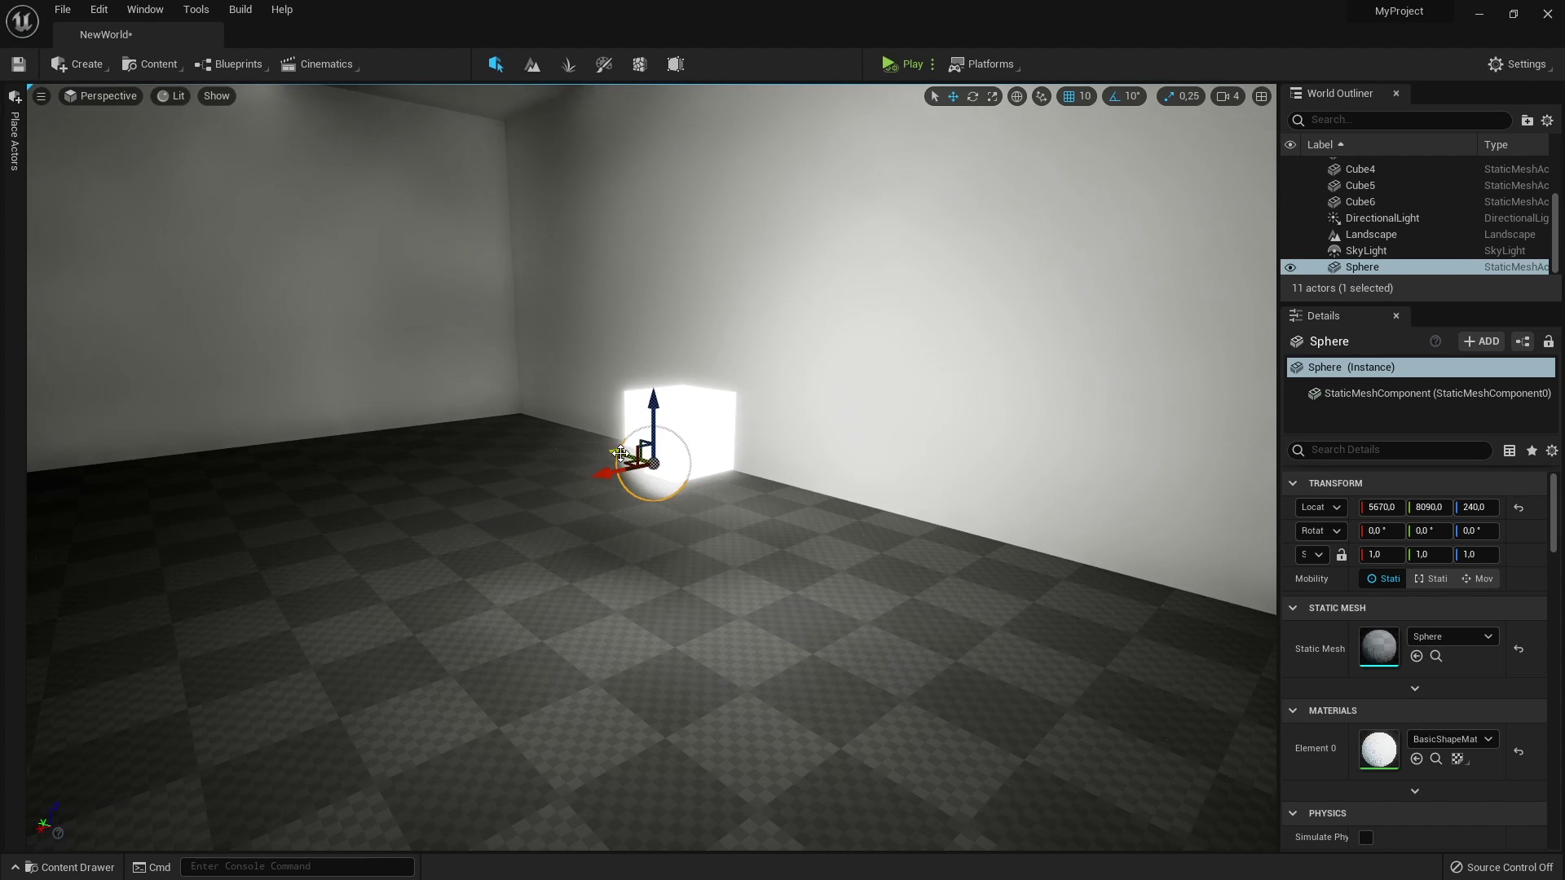
Position the sphere beside the glowing cube at about X 5660, Y 7980, and raise it to Z 290
{"action": "left_click_drag", "start_coordinate": [620, 453], "coordinate": [715, 483]}
{"action": "right_click_drag", "start_coordinate": [646, 460], "coordinate": [646, 460]}
{"action": "key", "text": "w"}
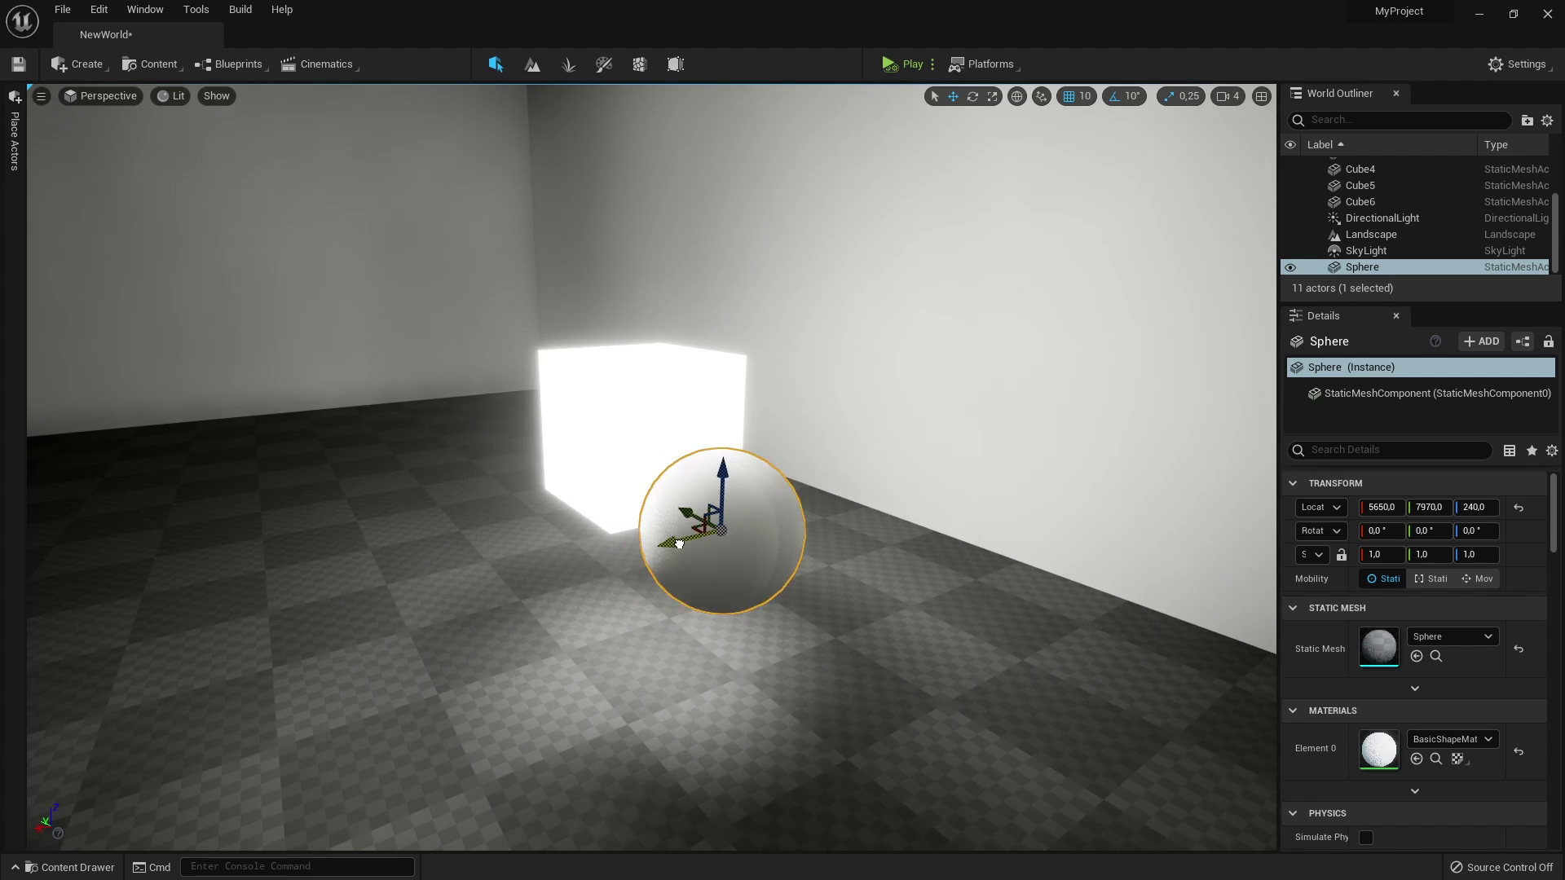
{"action": "left_click_drag", "start_coordinate": [680, 544], "coordinate": [748, 377]}
{"action": "right_click_drag", "start_coordinate": [670, 238], "coordinate": [669, 286]}
{"action": "key", "text": "s"}
{"action": "left_click_drag", "start_coordinate": [684, 300], "coordinate": [649, 326]}
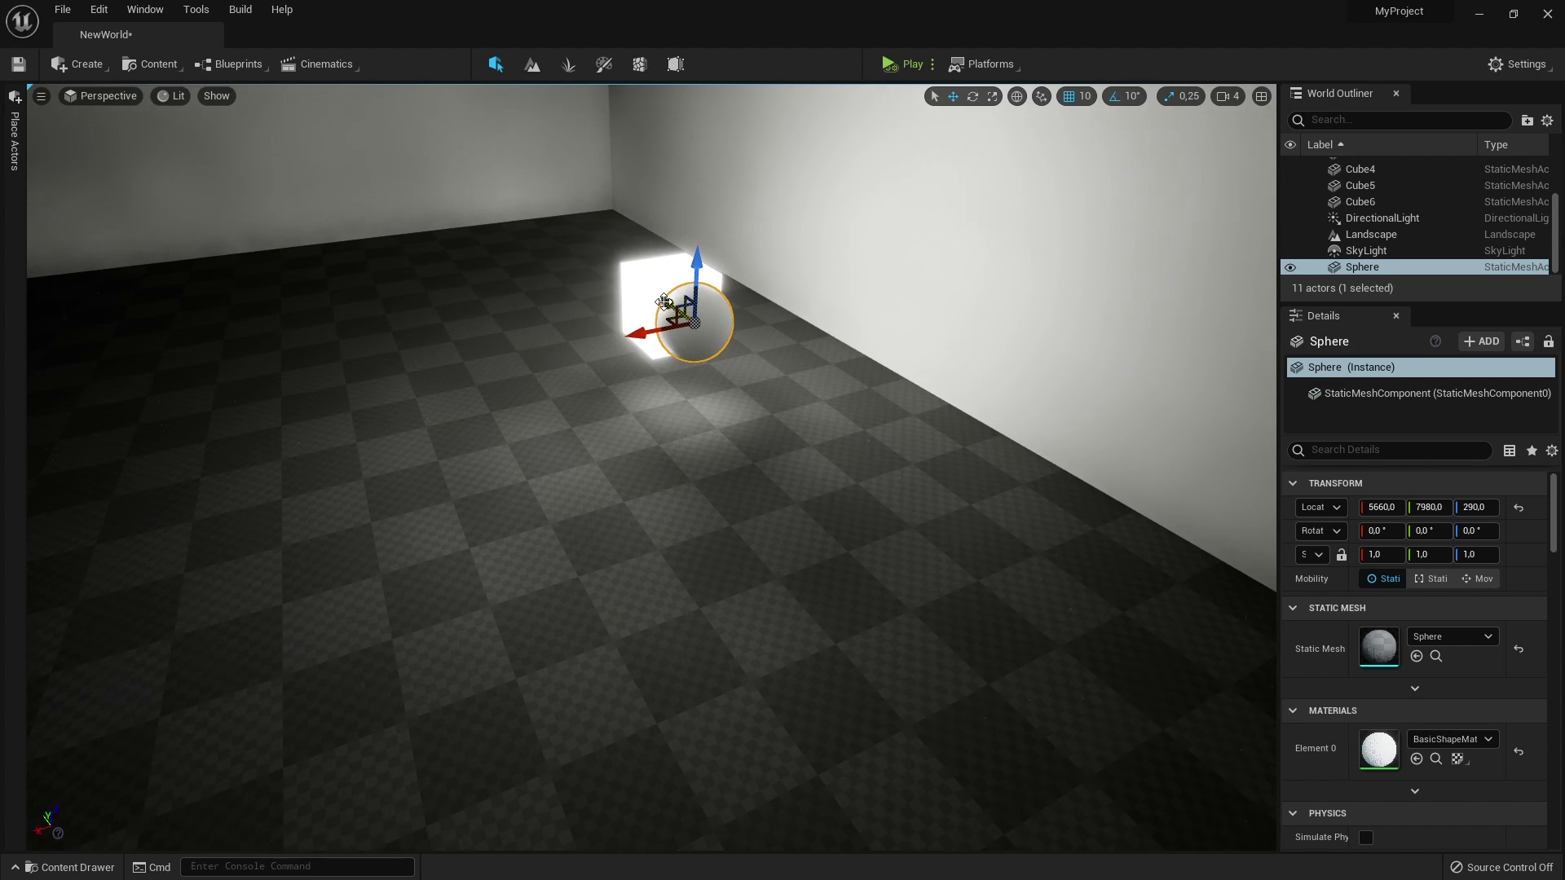
Scale the sphere uniformly to 2.0 and move it away from the cube to about X 5590, Y 7880
{"action": "right_click_drag", "start_coordinate": [664, 302], "coordinate": [824, 342]}
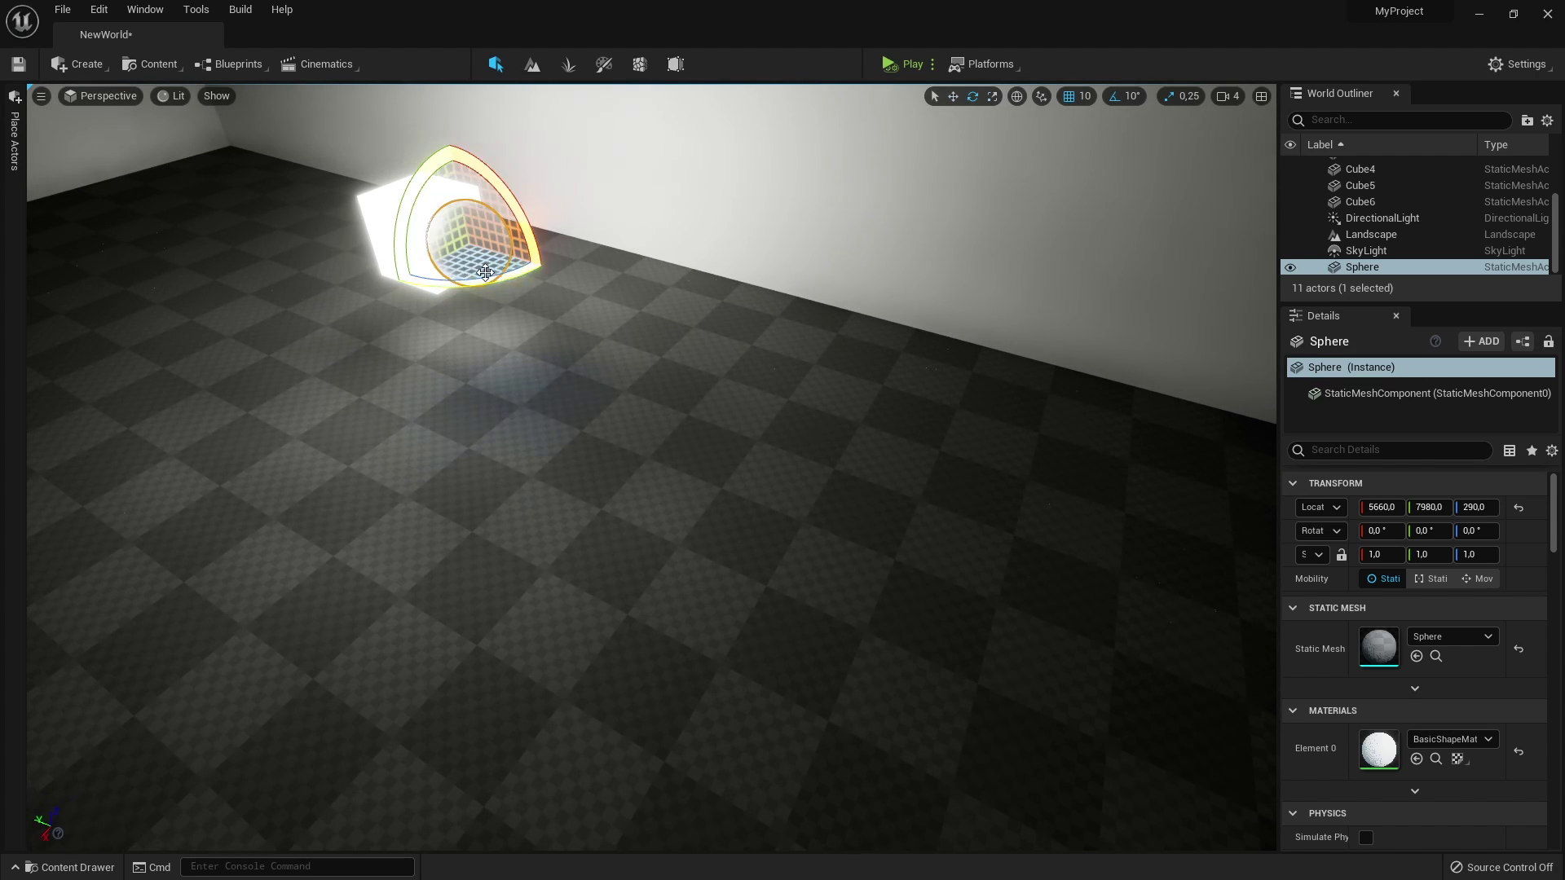
{"action": "left_click_drag", "start_coordinate": [449, 235], "coordinate": [484, 251]}
{"action": "right_click_drag", "start_coordinate": [483, 250], "coordinate": [693, 273]}
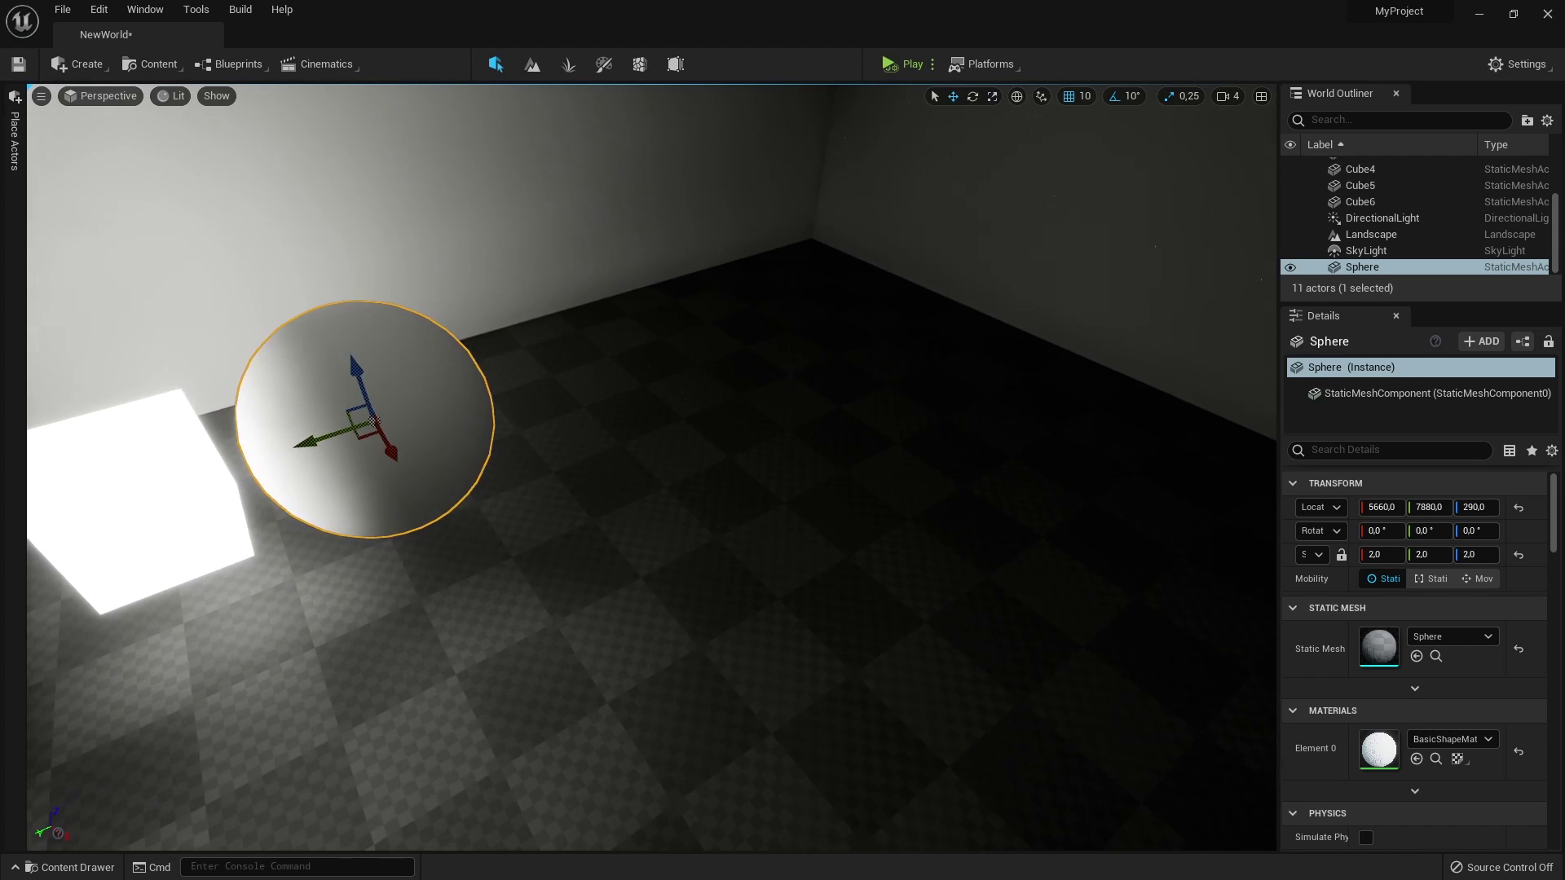
{"action": "mouse_move", "coordinate": [530, 396]}
{"action": "right_mouse_down"}
{"action": "mouse_move", "coordinate": [469, 415]}
{"action": "mouse_move", "coordinate": [530, 396]}
{"action": "right_mouse_up"}
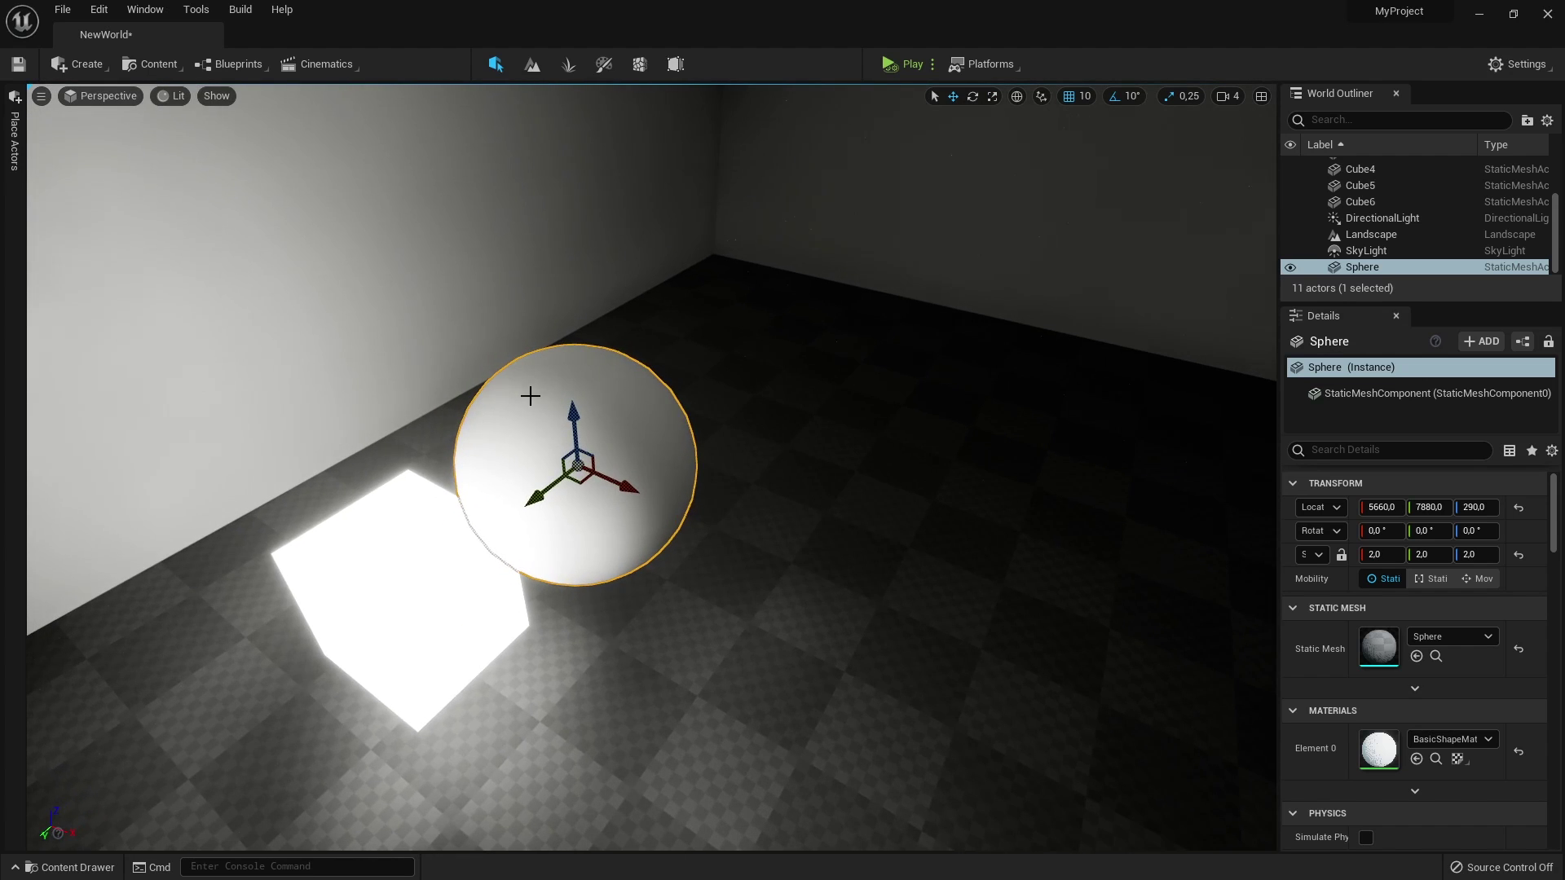
{"action": "left_click_drag", "start_coordinate": [644, 488], "coordinate": [570, 538]}
{"action": "right_click_drag", "start_coordinate": [614, 484], "coordinate": [432, 499]}
{"action": "right_click_drag", "start_coordinate": [522, 481], "coordinate": [602, 480]}
Open NewMaterial for editing and add the StarterContent texture T_Checker_Noise_M to its graph as a Texture Sample
{"action": "left_click", "coordinate": [72, 867]}
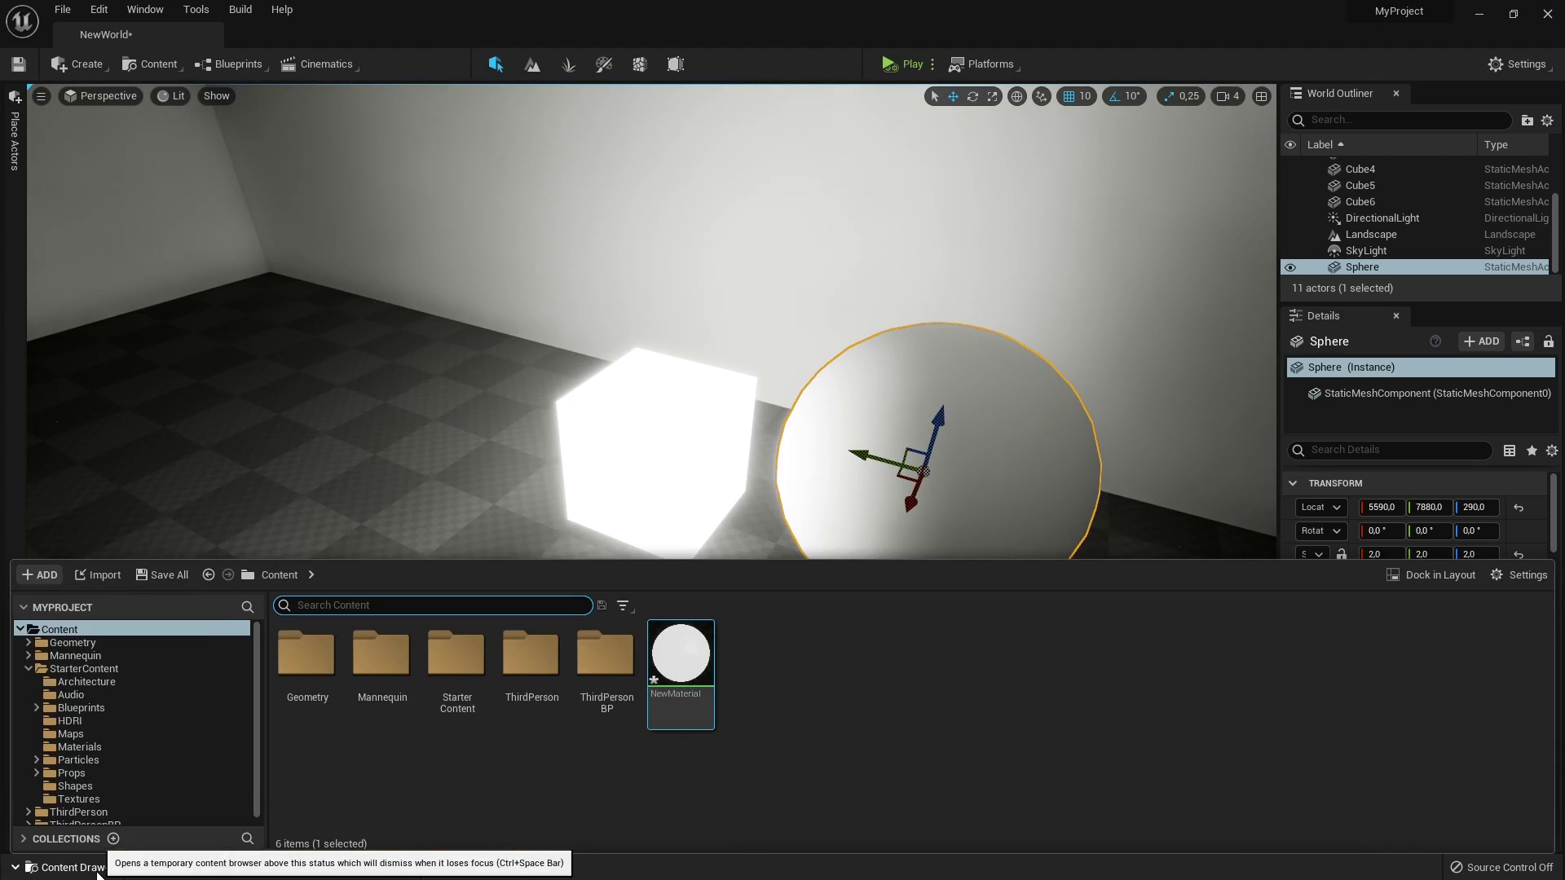
{"action": "double_click", "coordinate": [689, 670]}
{"action": "left_click_drag", "start_coordinate": [785, 10], "coordinate": [667, 111]}
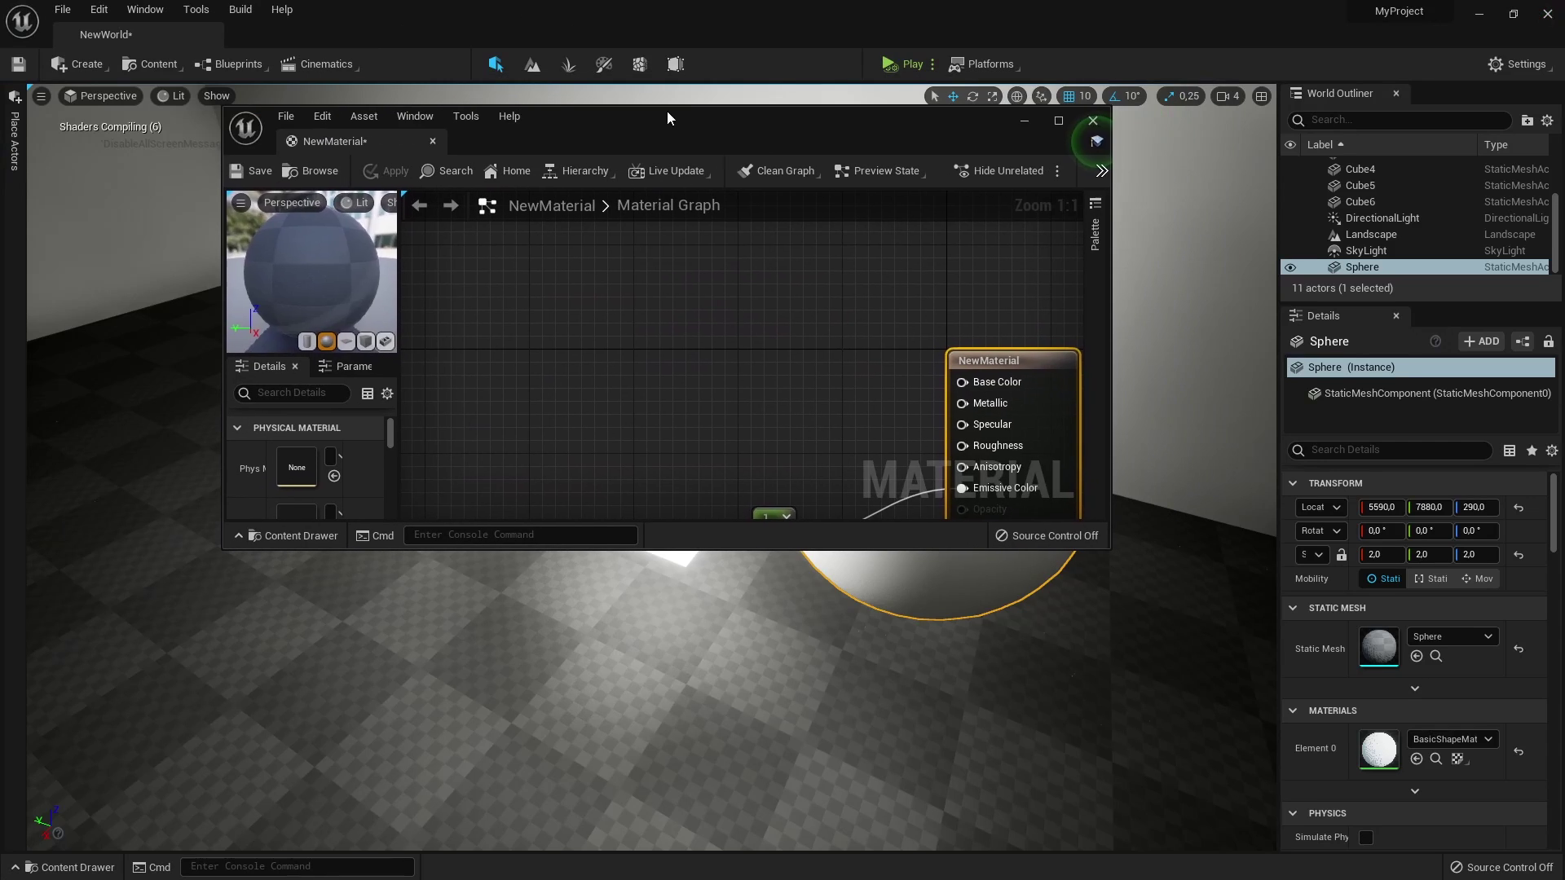
{"action": "left_click", "coordinate": [78, 868]}
{"action": "double_click", "coordinate": [468, 703]}
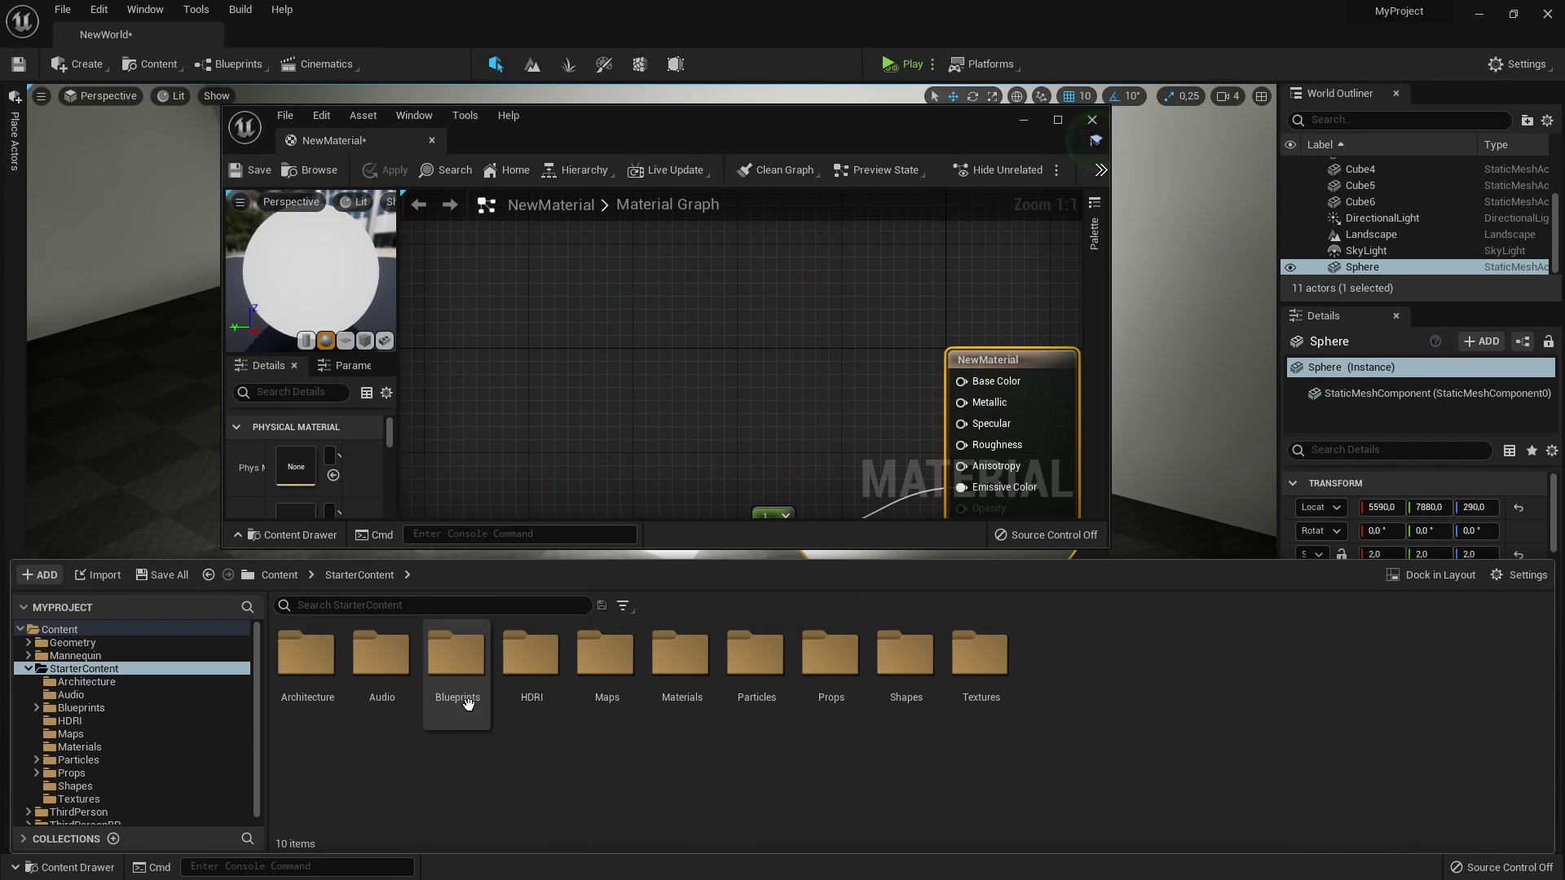
{"action": "double_click", "coordinate": [980, 652]}
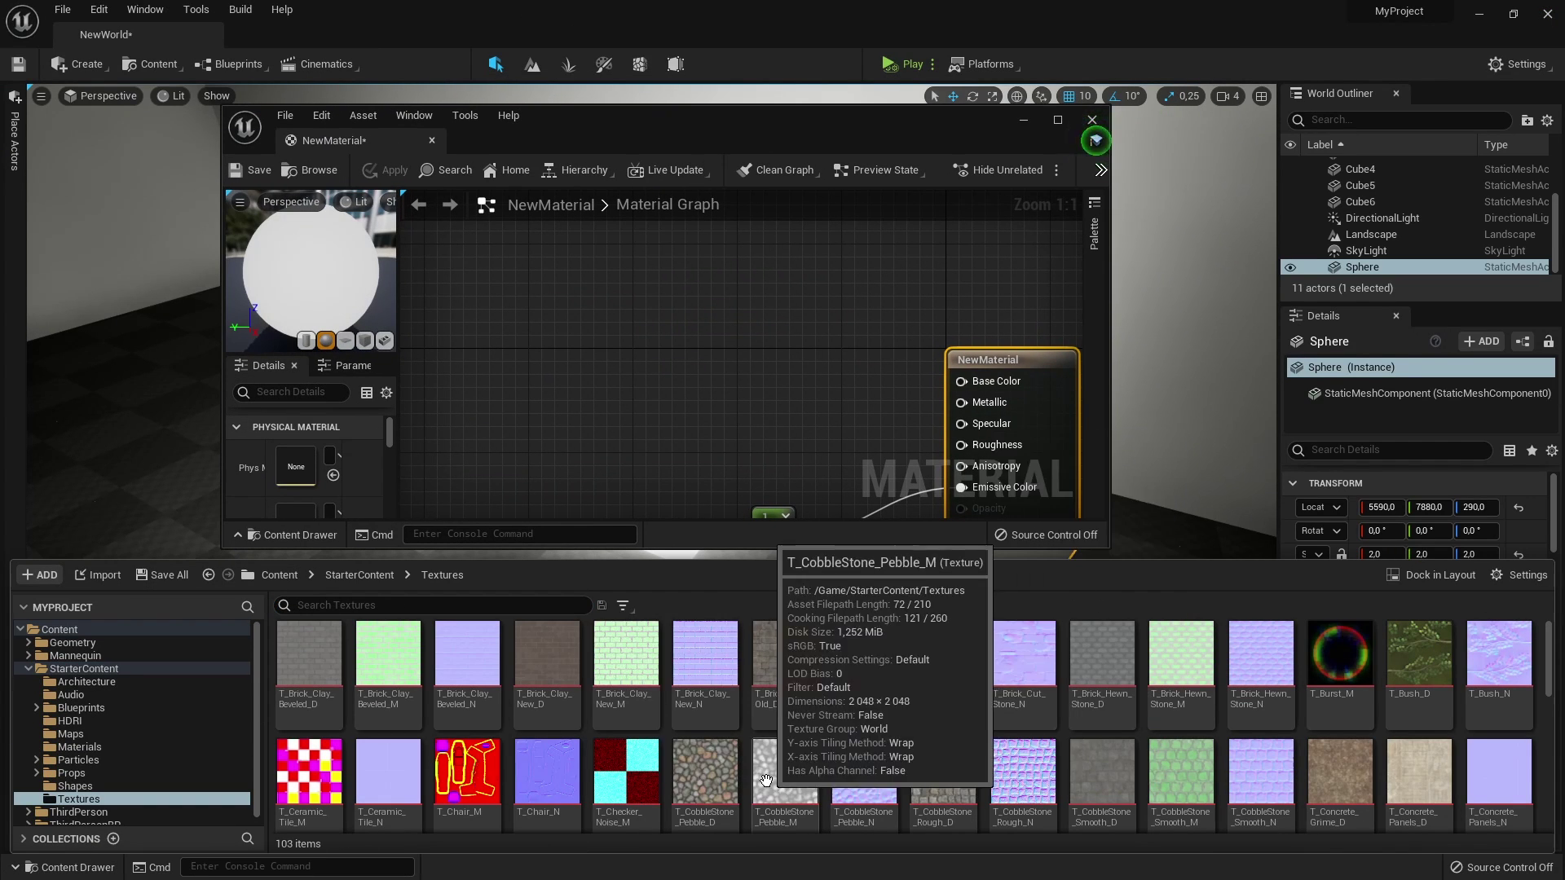
{"action": "left_click", "coordinate": [618, 779]}
{"action": "left_click_drag", "start_coordinate": [619, 786], "coordinate": [658, 391]}
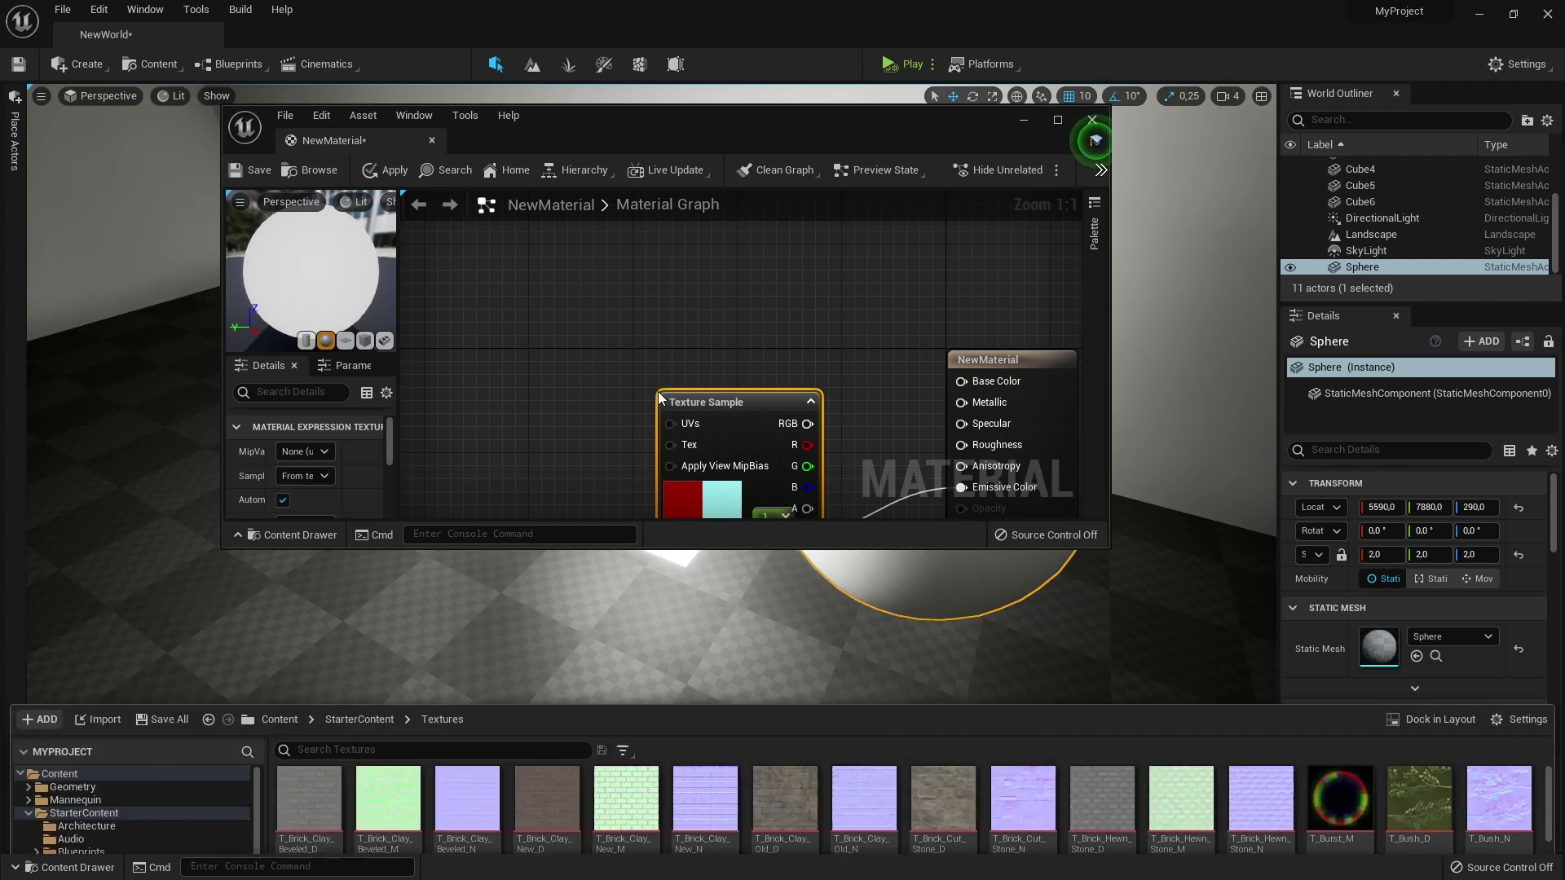
Place the Texture Sample above the Constant, wire its RGBA output to Emissive Color, apply the material and return to the level
{"action": "double_click", "coordinate": [761, 126]}
{"action": "left_click_drag", "start_coordinate": [678, 305], "coordinate": [667, 224]}
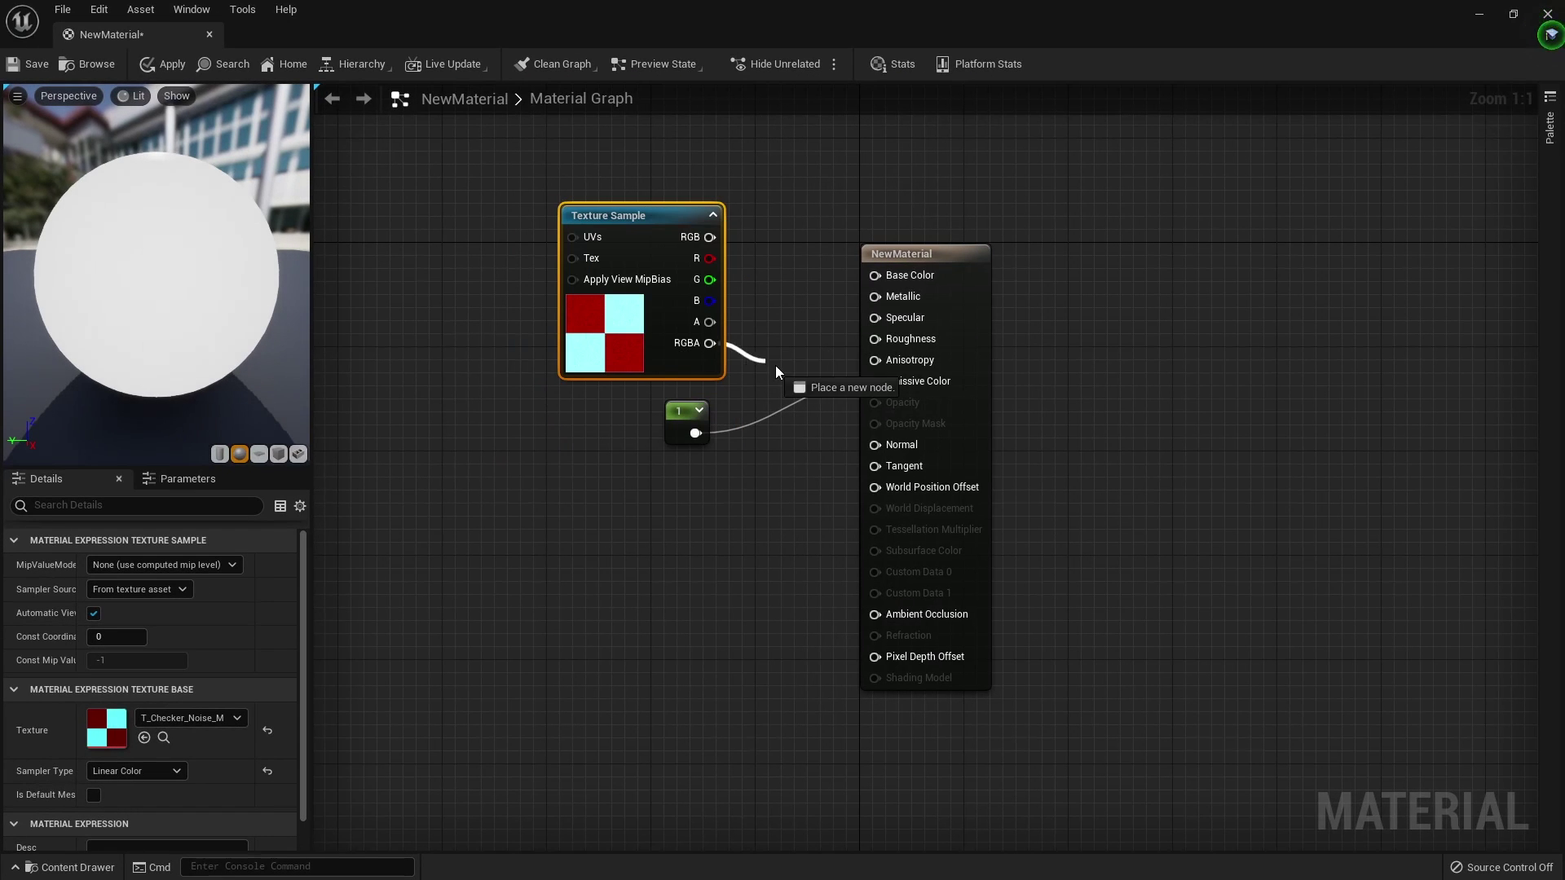
{"action": "left_click_drag", "start_coordinate": [776, 365], "coordinate": [875, 382]}
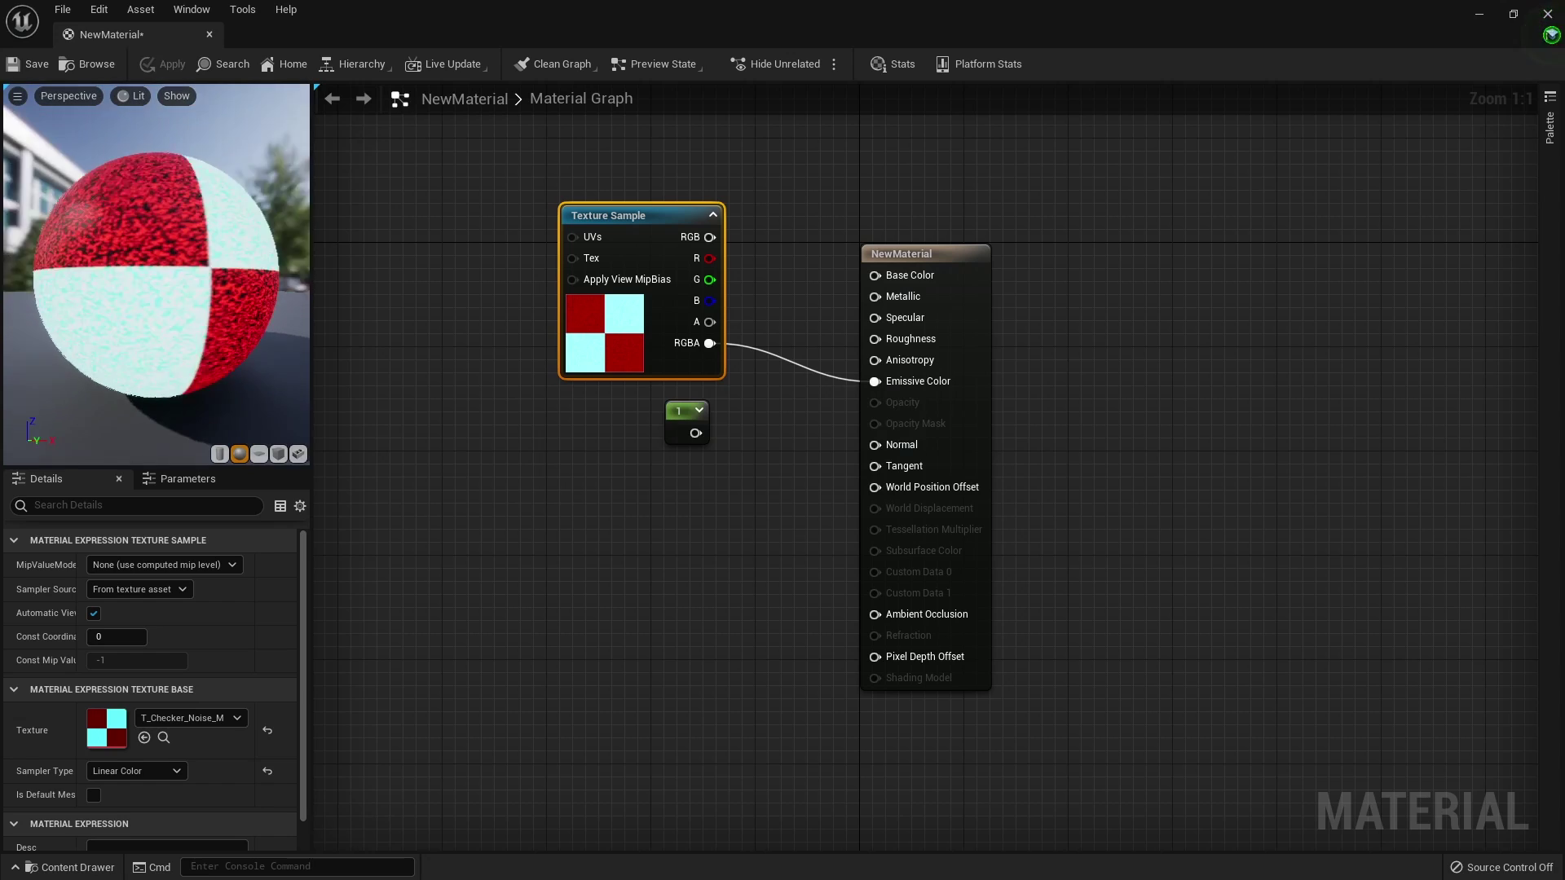
{"action": "left_click", "coordinate": [1480, 14]}
{"action": "right_click_drag", "start_coordinate": [859, 395], "coordinate": [859, 359]}
Move the checker-textured glowing cube away from the sphere to about X 5710, Y 8280
{"action": "left_click", "coordinate": [621, 499]}
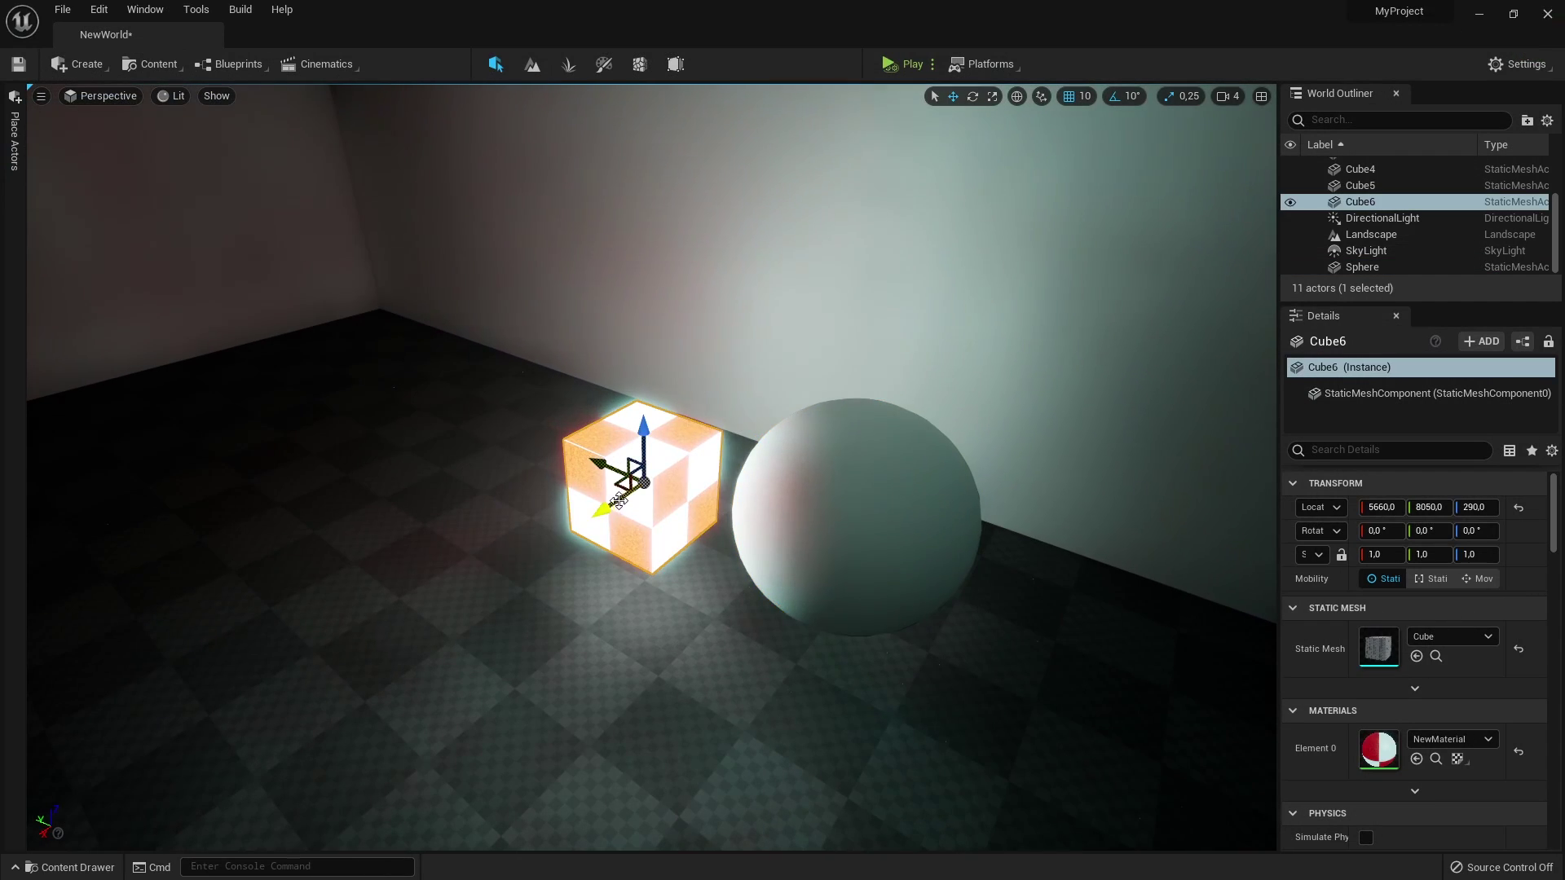
{"action": "left_click_drag", "start_coordinate": [601, 513], "coordinate": [248, 330]}
{"action": "right_click_drag", "start_coordinate": [248, 329], "coordinate": [48, 336]}
{"action": "mouse_move", "coordinate": [858, 573]}
{"action": "left_mouse_down"}
{"action": "mouse_move", "coordinate": [286, 437]}
{"action": "mouse_move", "coordinate": [847, 561]}
{"action": "left_mouse_up"}
{"action": "right_click_drag", "start_coordinate": [848, 561], "coordinate": [1198, 550]}
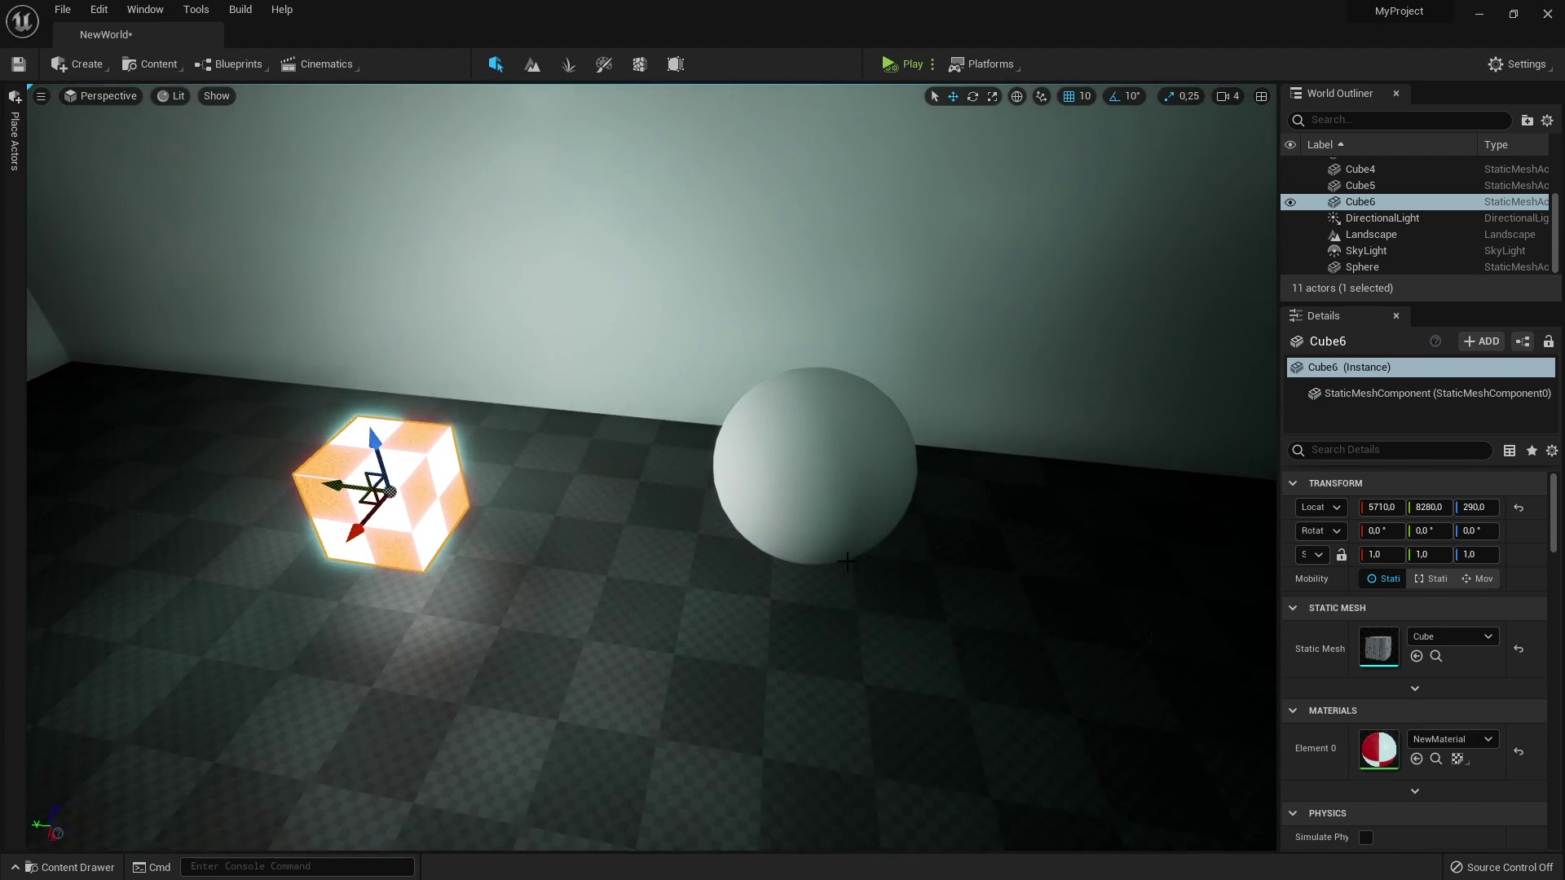
Apply the StarterContent material M_Tech_Hex_Tile_Pulse to the glowing cube
{"action": "left_click", "coordinate": [93, 869]}
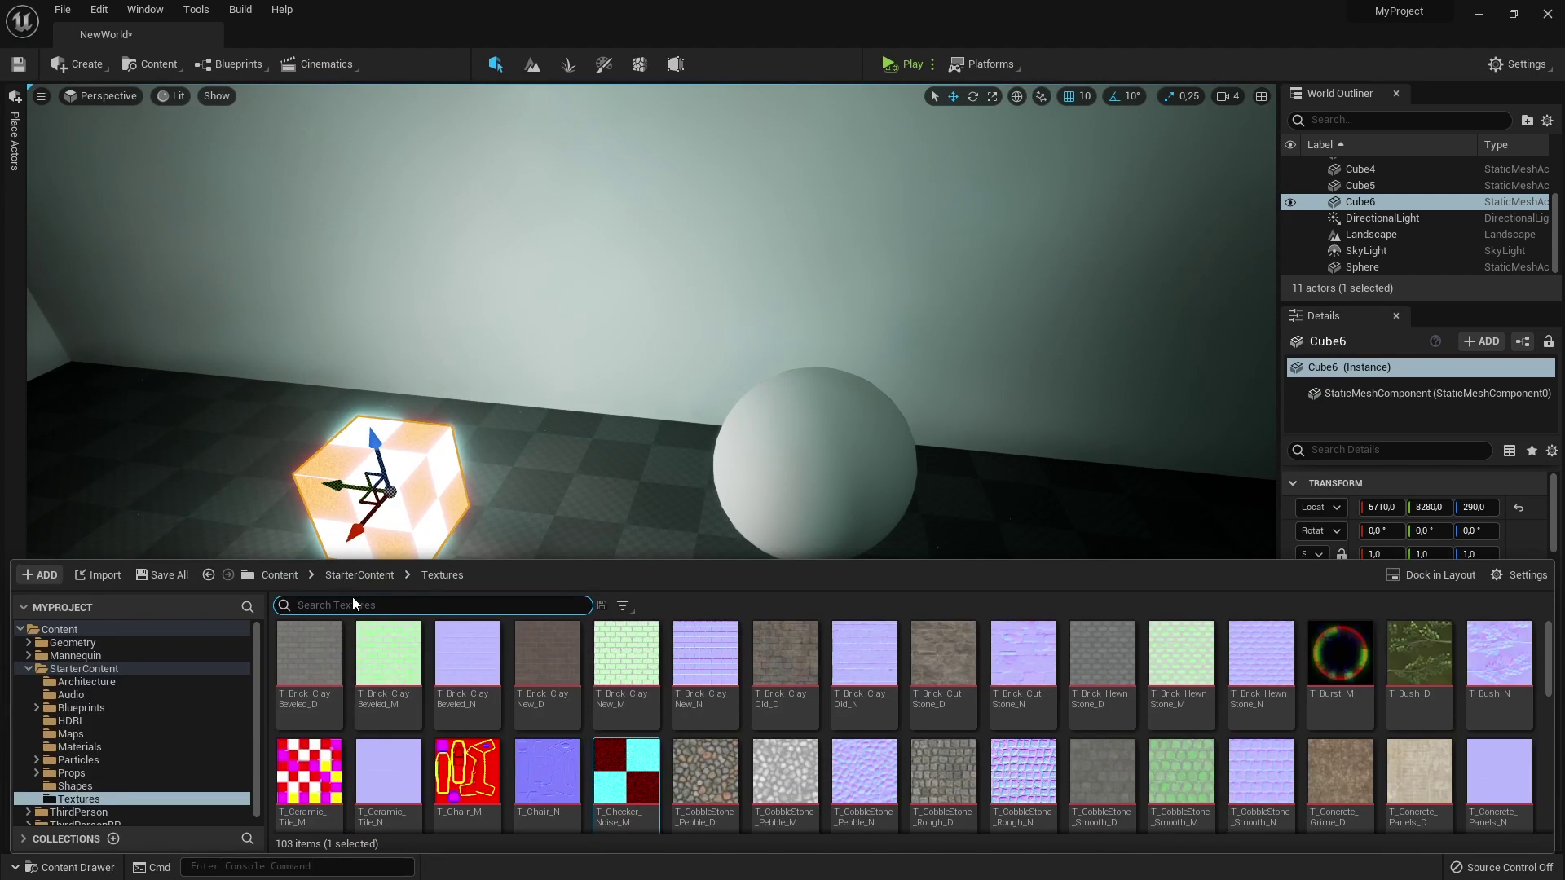
{"action": "left_click", "coordinate": [351, 575]}
{"action": "double_click", "coordinate": [683, 668]}
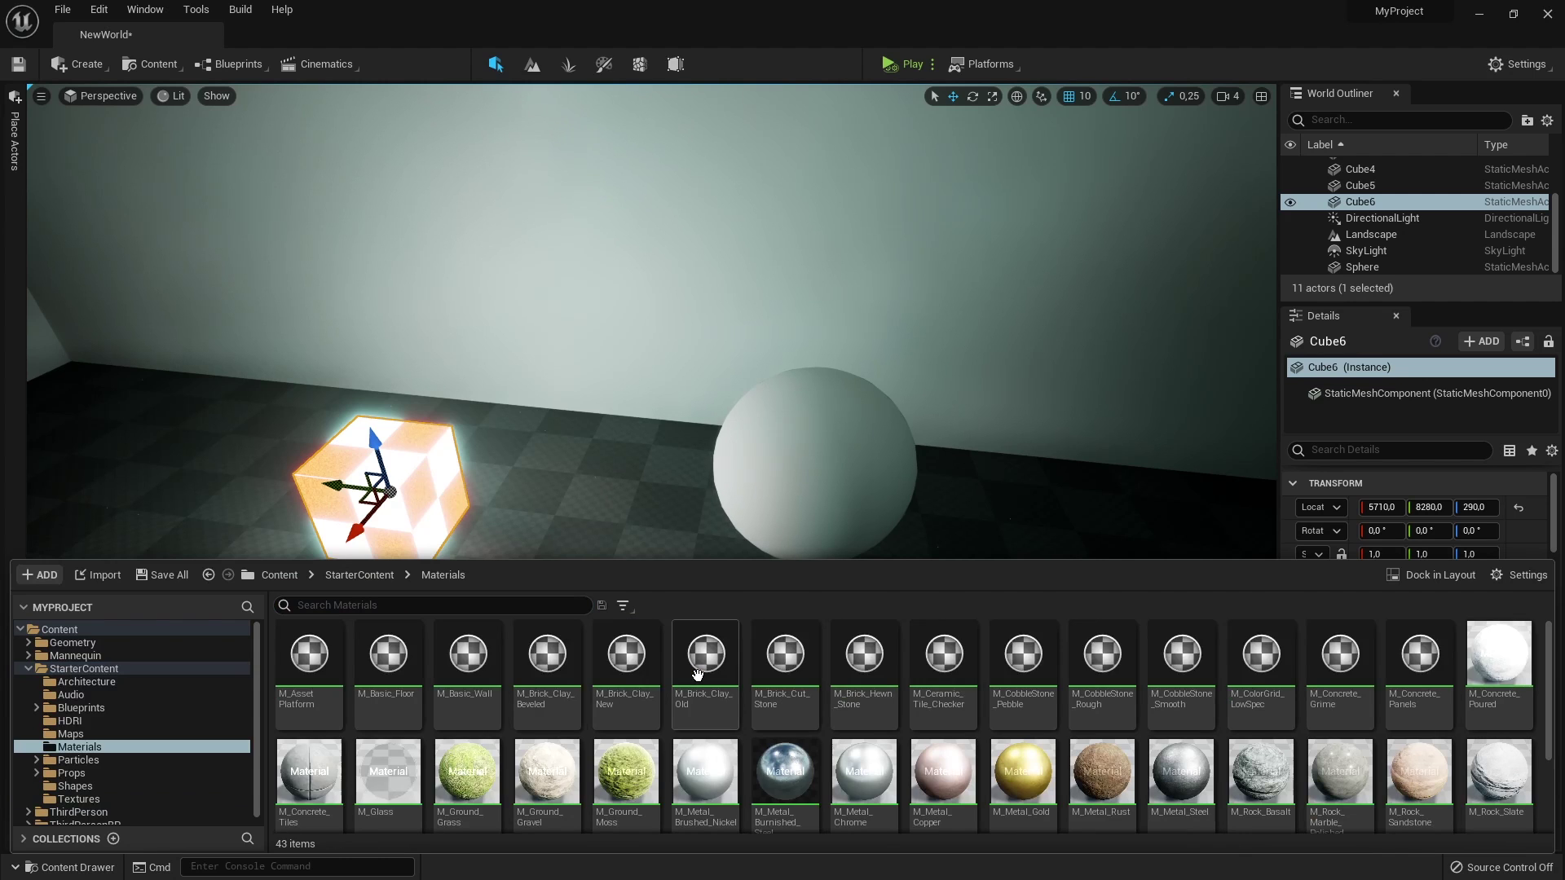
{"action": "scroll", "coordinate": [650, 735], "scroll_direction": "down", "scroll_amount": 2}
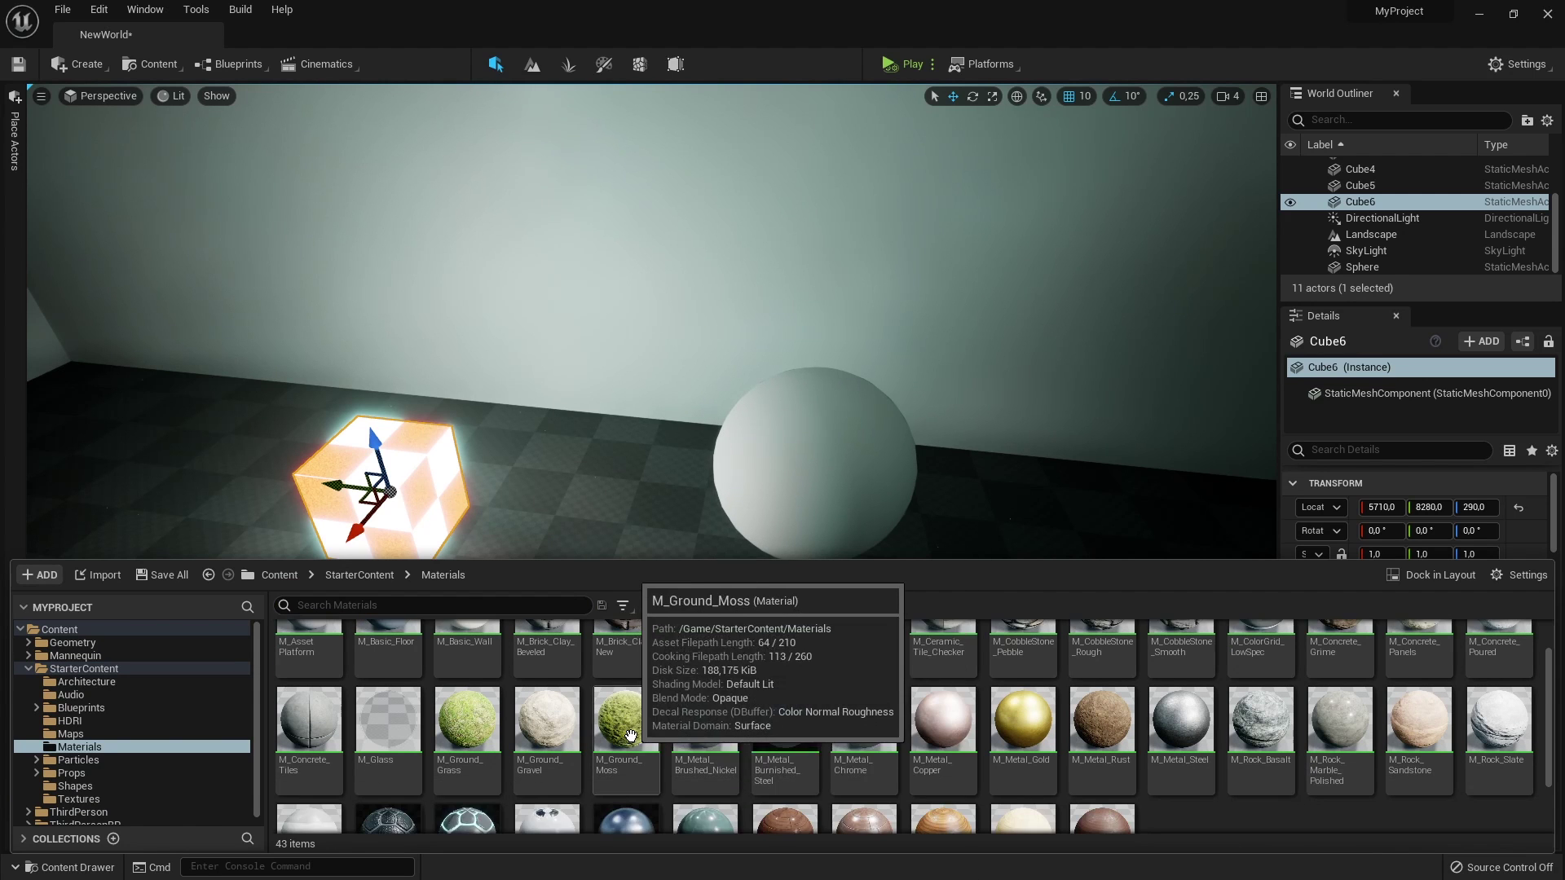
{"action": "left_click_drag", "start_coordinate": [467, 758], "coordinate": [390, 534]}
Try the M_Metal_Burnished_Steel material on the wall behind the cube and sphere
{"action": "right_click_drag", "start_coordinate": [977, 719], "coordinate": [970, 685]}
{"action": "key", "text": "ctrl+space"}
{"action": "scroll", "coordinate": [940, 791], "scroll_direction": "up", "scroll_amount": 1}
{"action": "left_click_drag", "start_coordinate": [784, 693], "coordinate": [613, 380]}
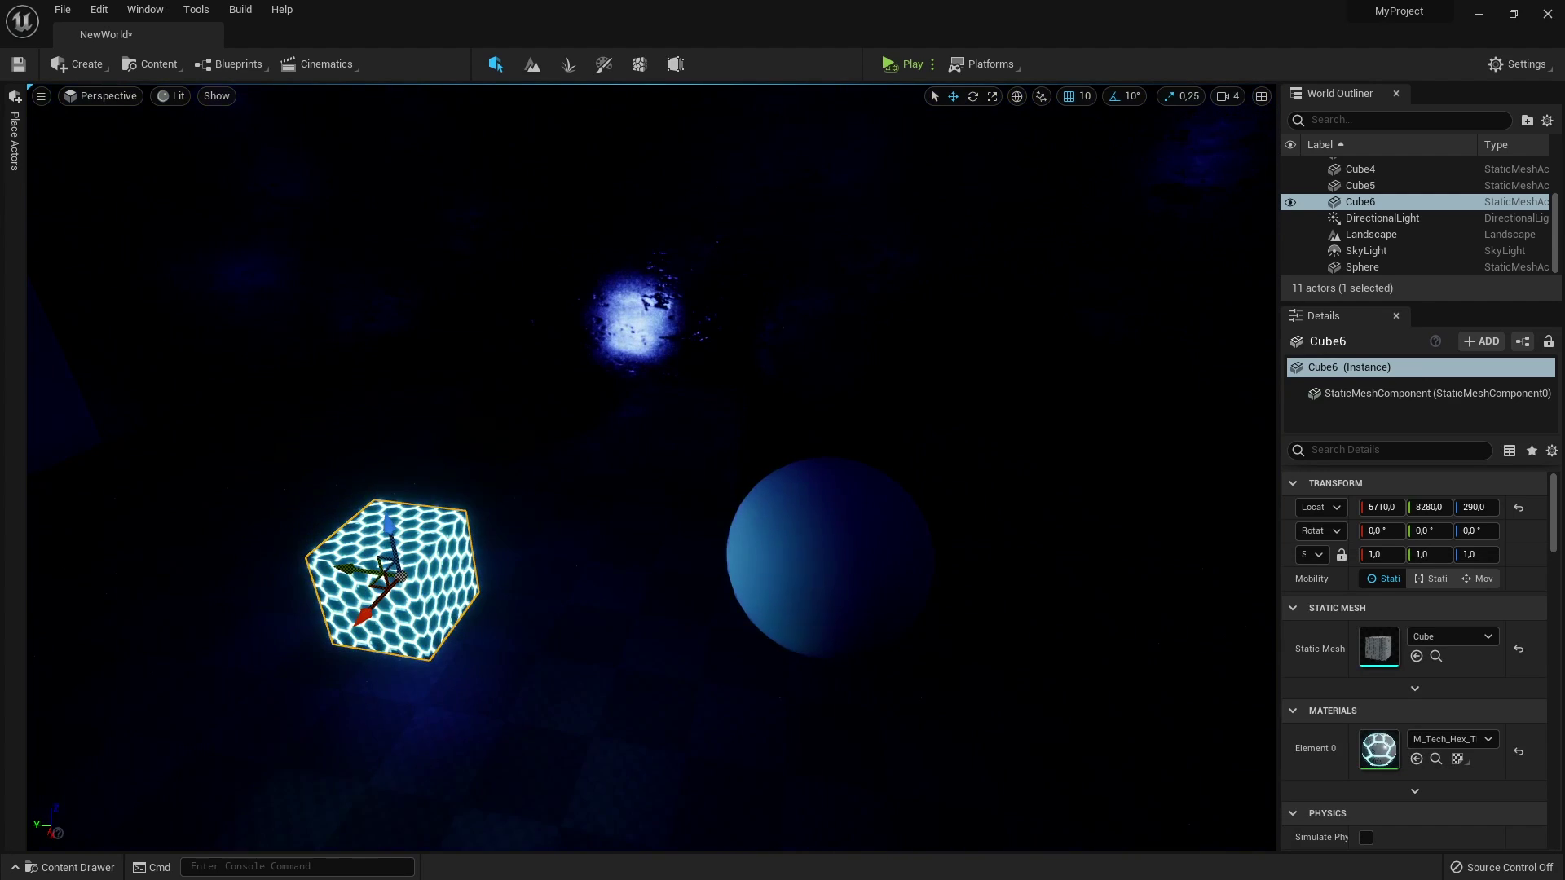
Try moving the pulsing cube in front of the reflective wall, and undo the cube's move and the wall's material change
{"action": "right_click_drag", "start_coordinate": [524, 611], "coordinate": [524, 612]}
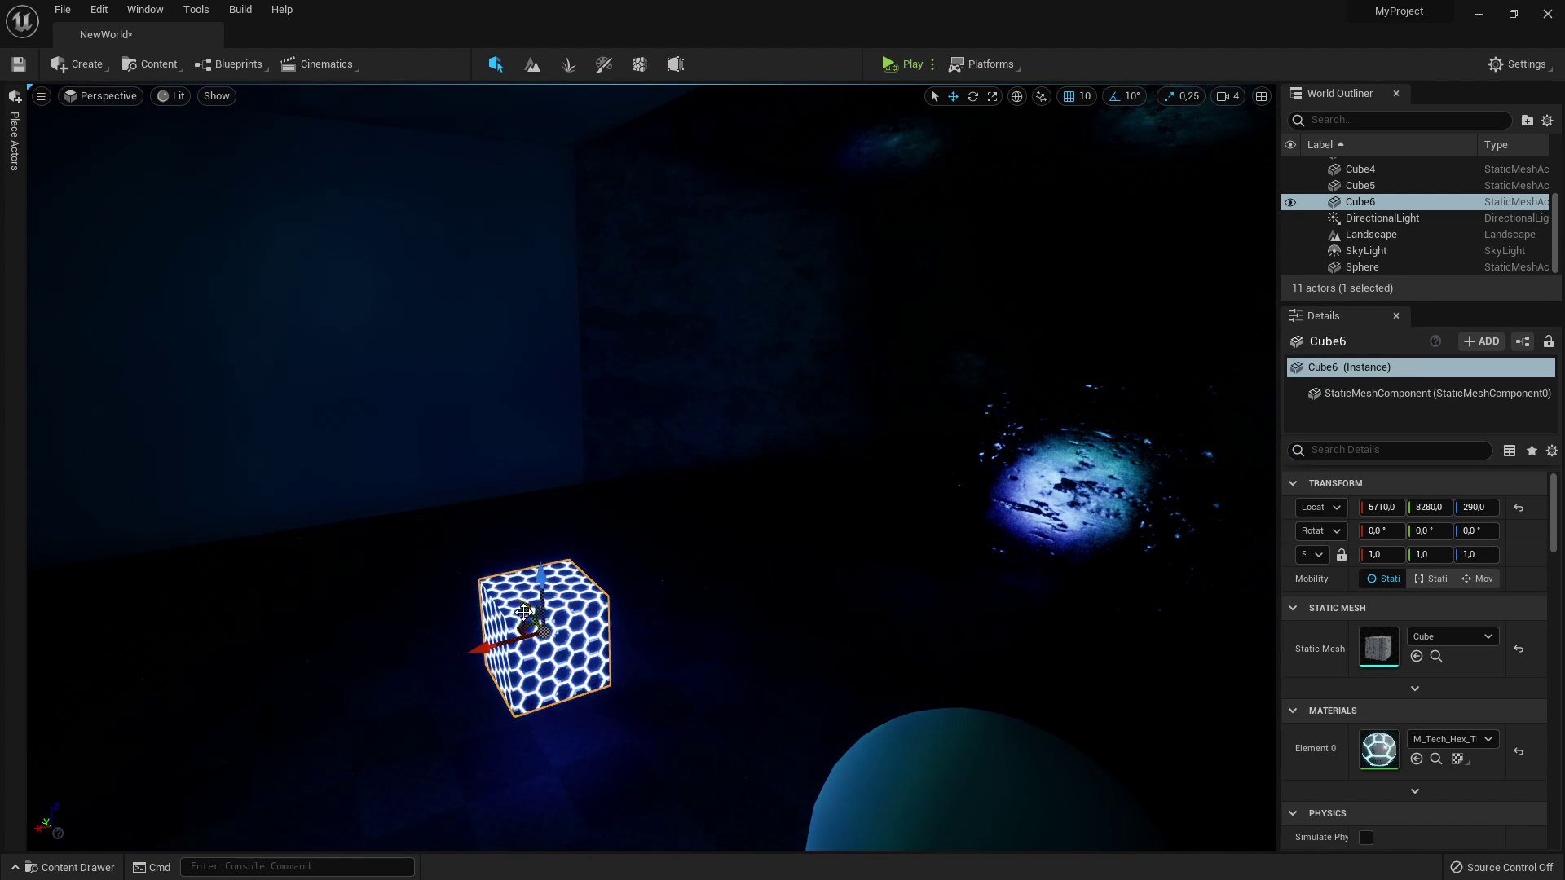
{"action": "left_click_drag", "start_coordinate": [507, 582], "coordinate": [563, 709]}
{"action": "right_click_drag", "start_coordinate": [652, 489], "coordinate": [770, 496]}
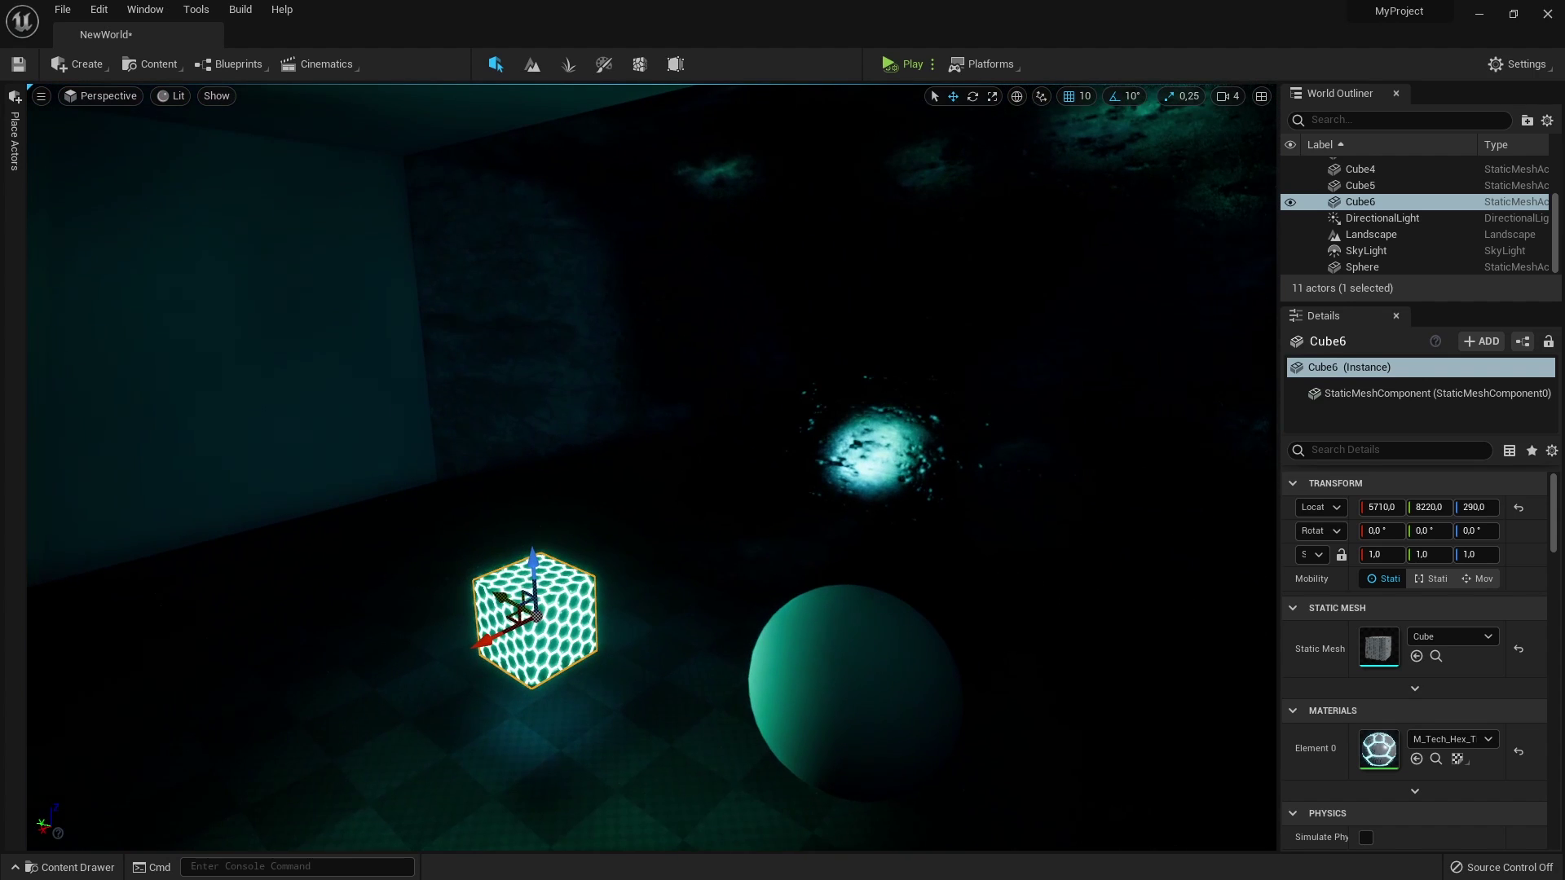
{"action": "right_click_drag", "start_coordinate": [652, 489], "coordinate": [701, 477]}
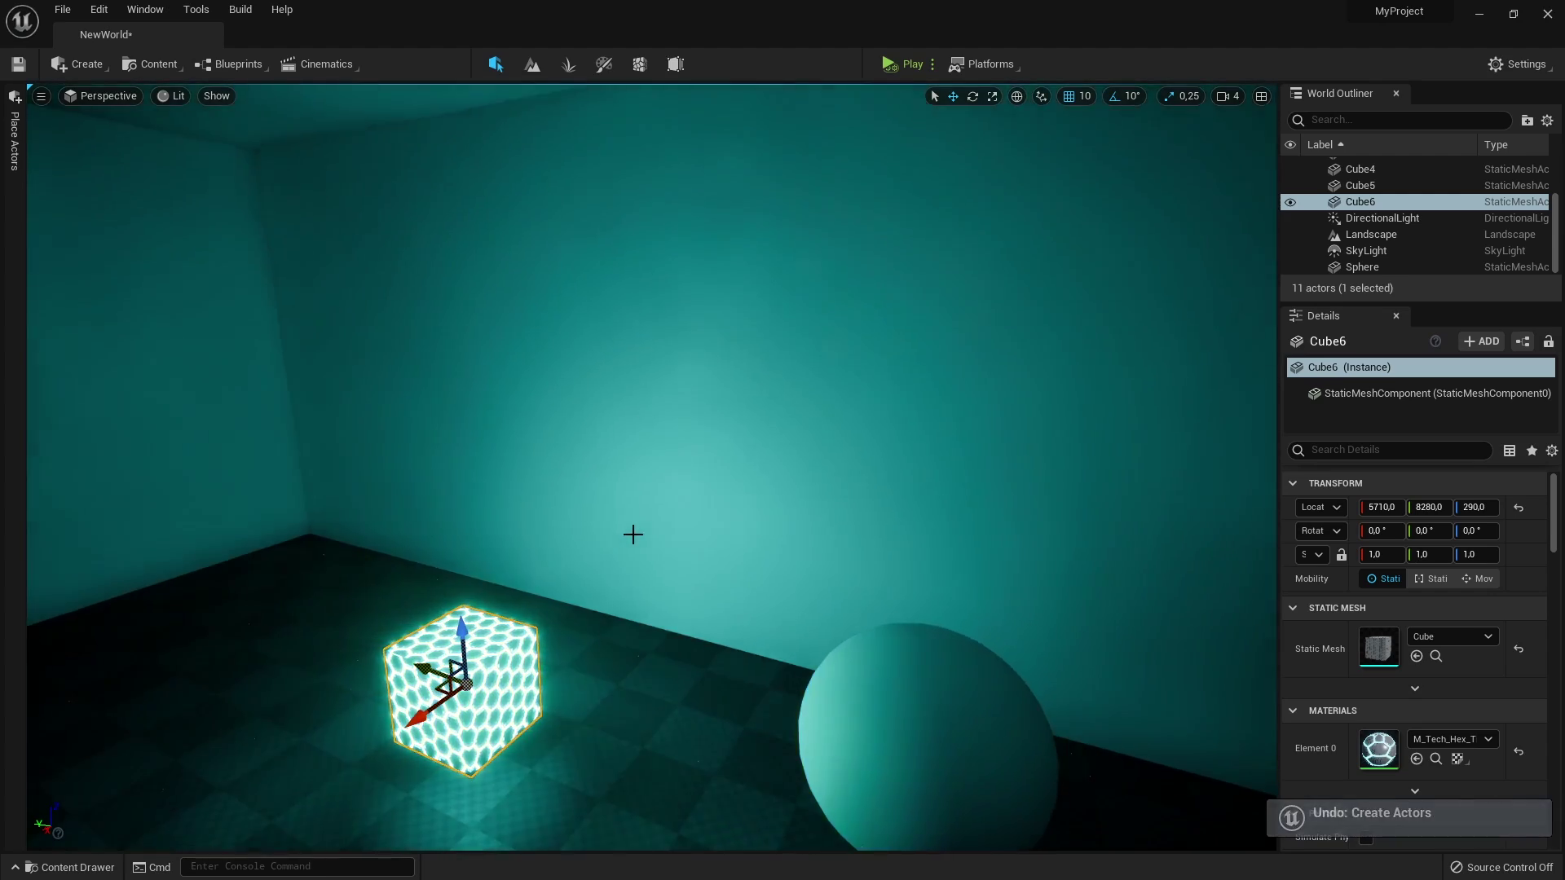
{"action": "right_click_drag", "start_coordinate": [633, 535], "coordinate": [693, 586]}
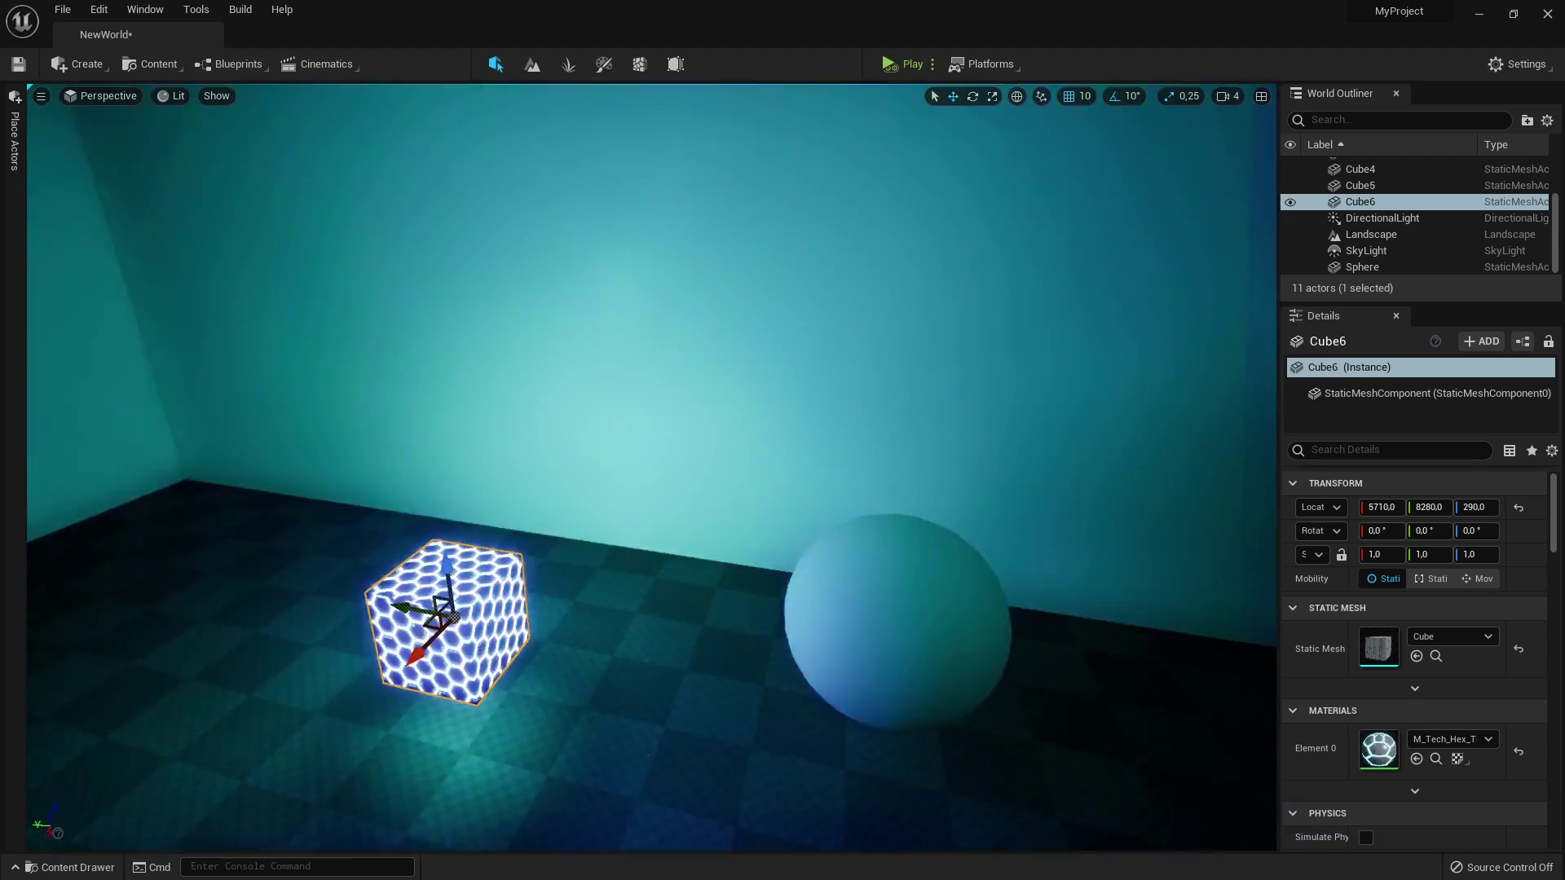
Place the StarterContent prop SM_MatPreviewMesh_02 on the room floor at X 6110, Y 7690, Z 100
{"action": "right_click_drag", "start_coordinate": [693, 587], "coordinate": [742, 583]}
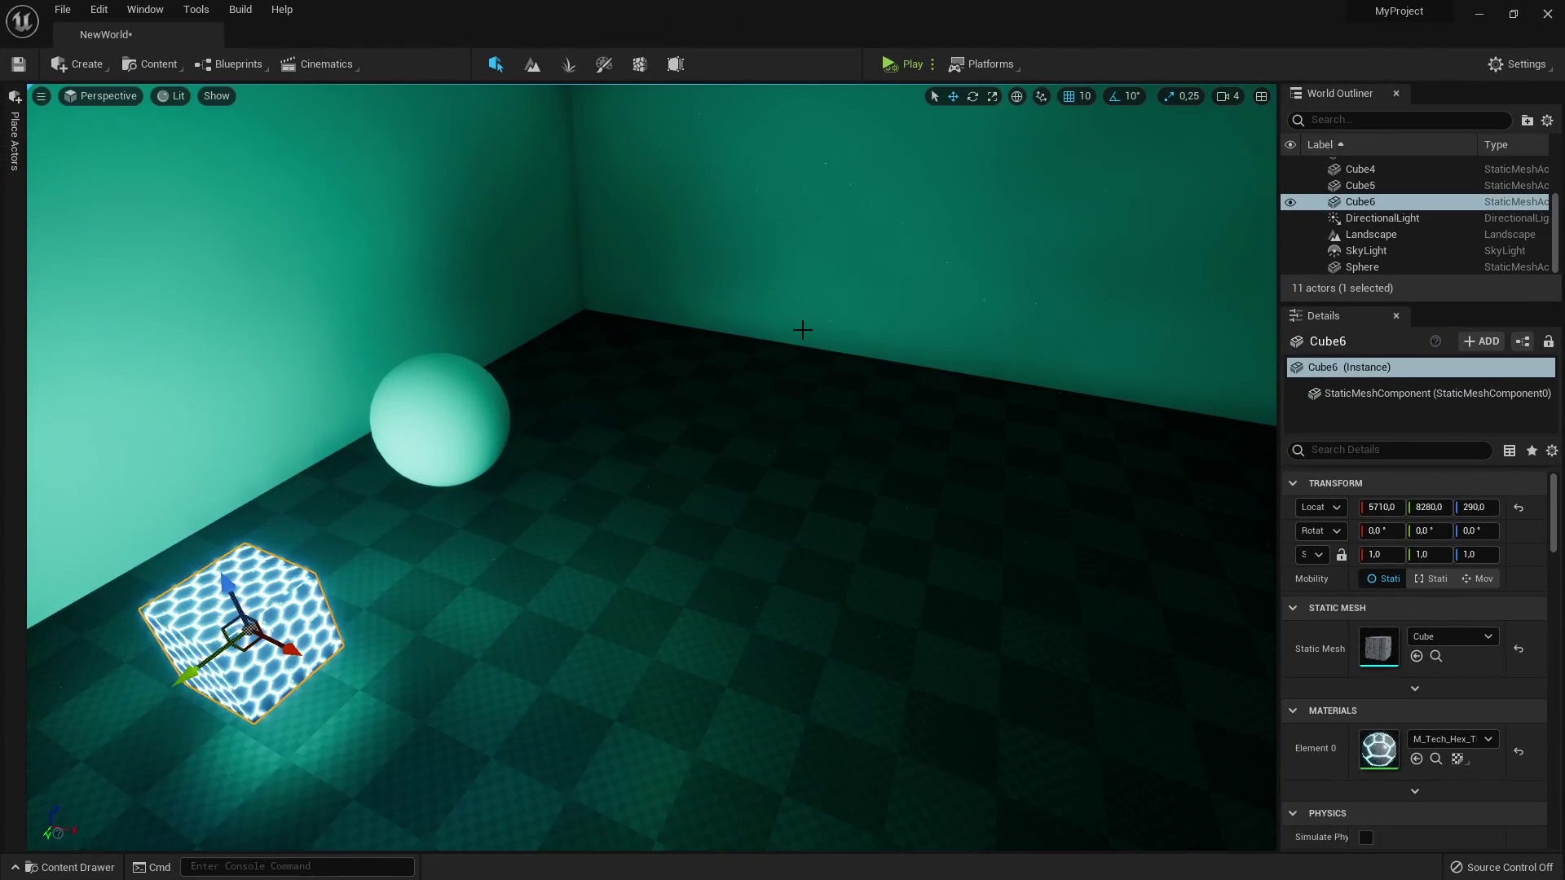
{"action": "left_click", "coordinate": [70, 867]}
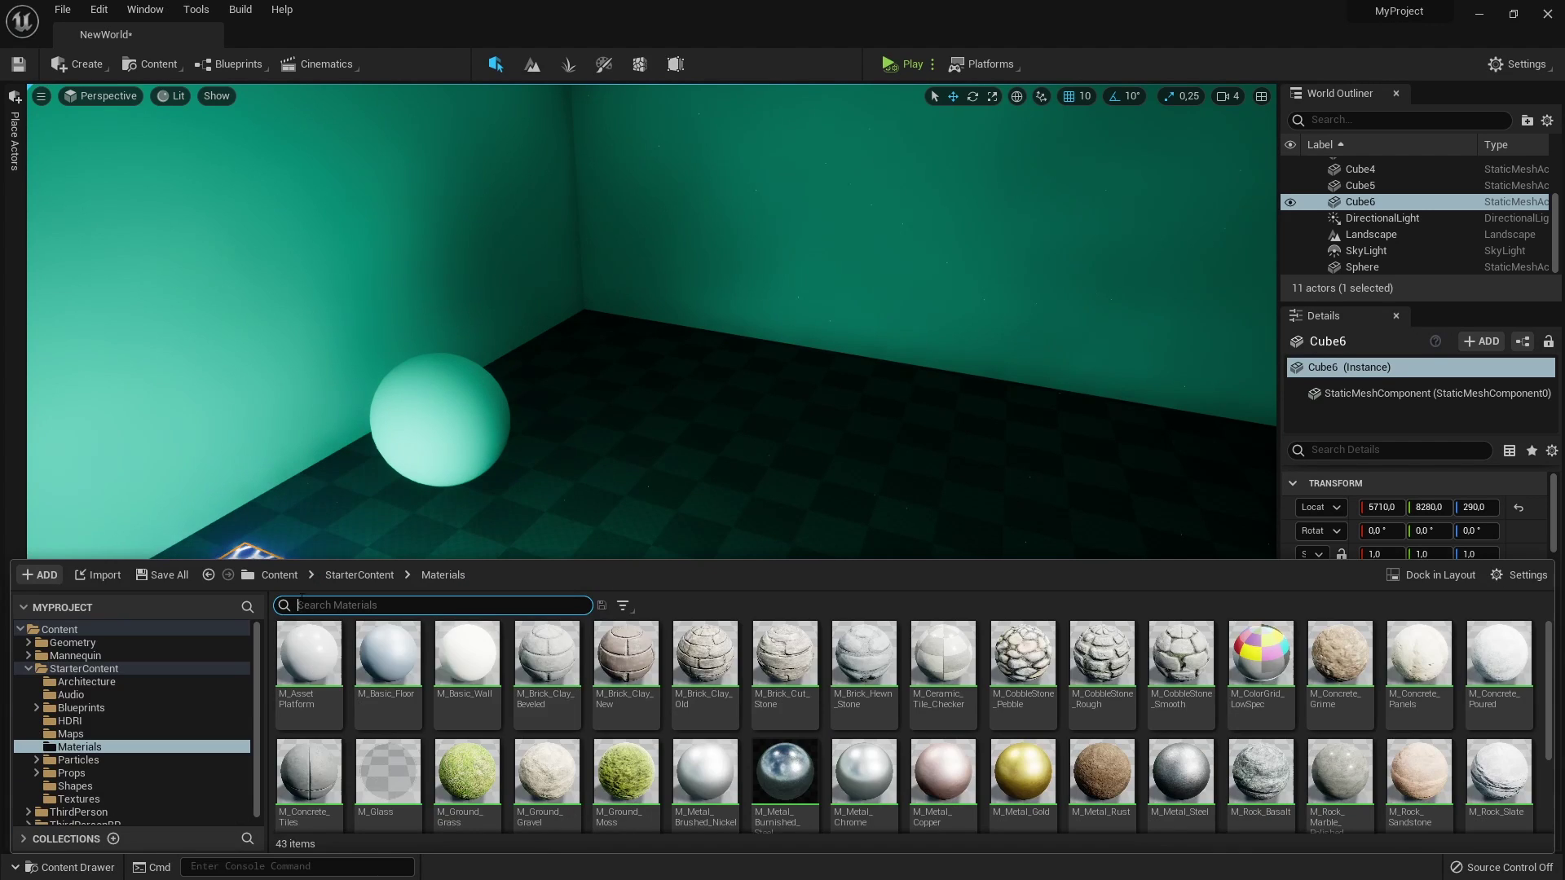
{"action": "left_click", "coordinate": [342, 575]}
{"action": "double_click", "coordinate": [840, 687]}
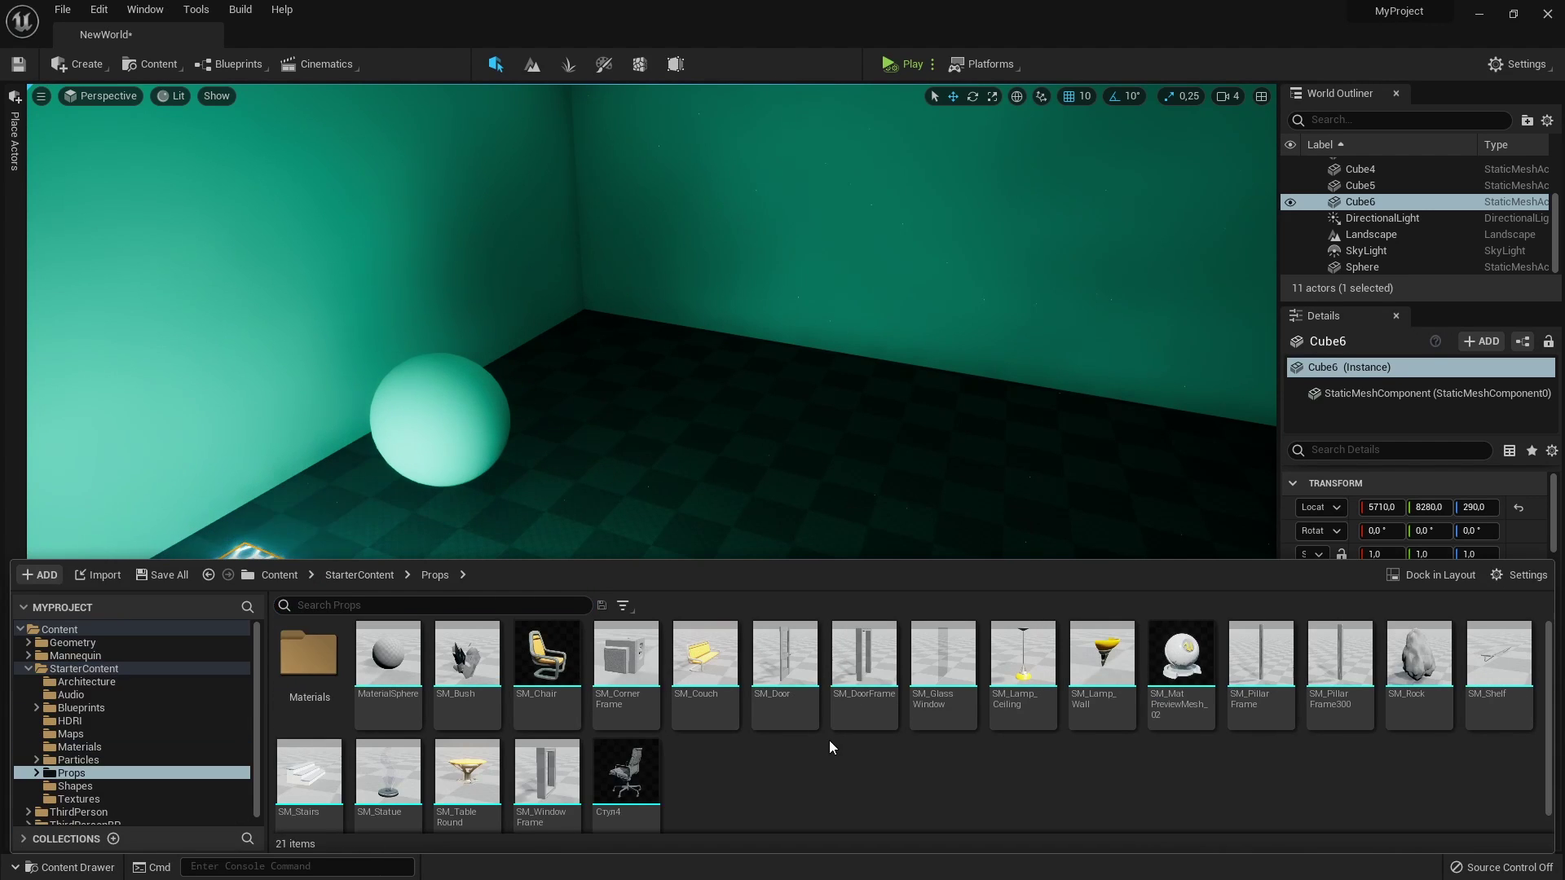
{"action": "left_click_drag", "start_coordinate": [865, 512], "coordinate": [815, 519]}
{"action": "right_click_drag", "start_coordinate": [815, 519], "coordinate": [676, 501]}
{"action": "key", "text": "w"}
{"action": "key", "text": "d"}
{"action": "right_click_drag", "start_coordinate": [564, 461], "coordinate": [573, 446]}
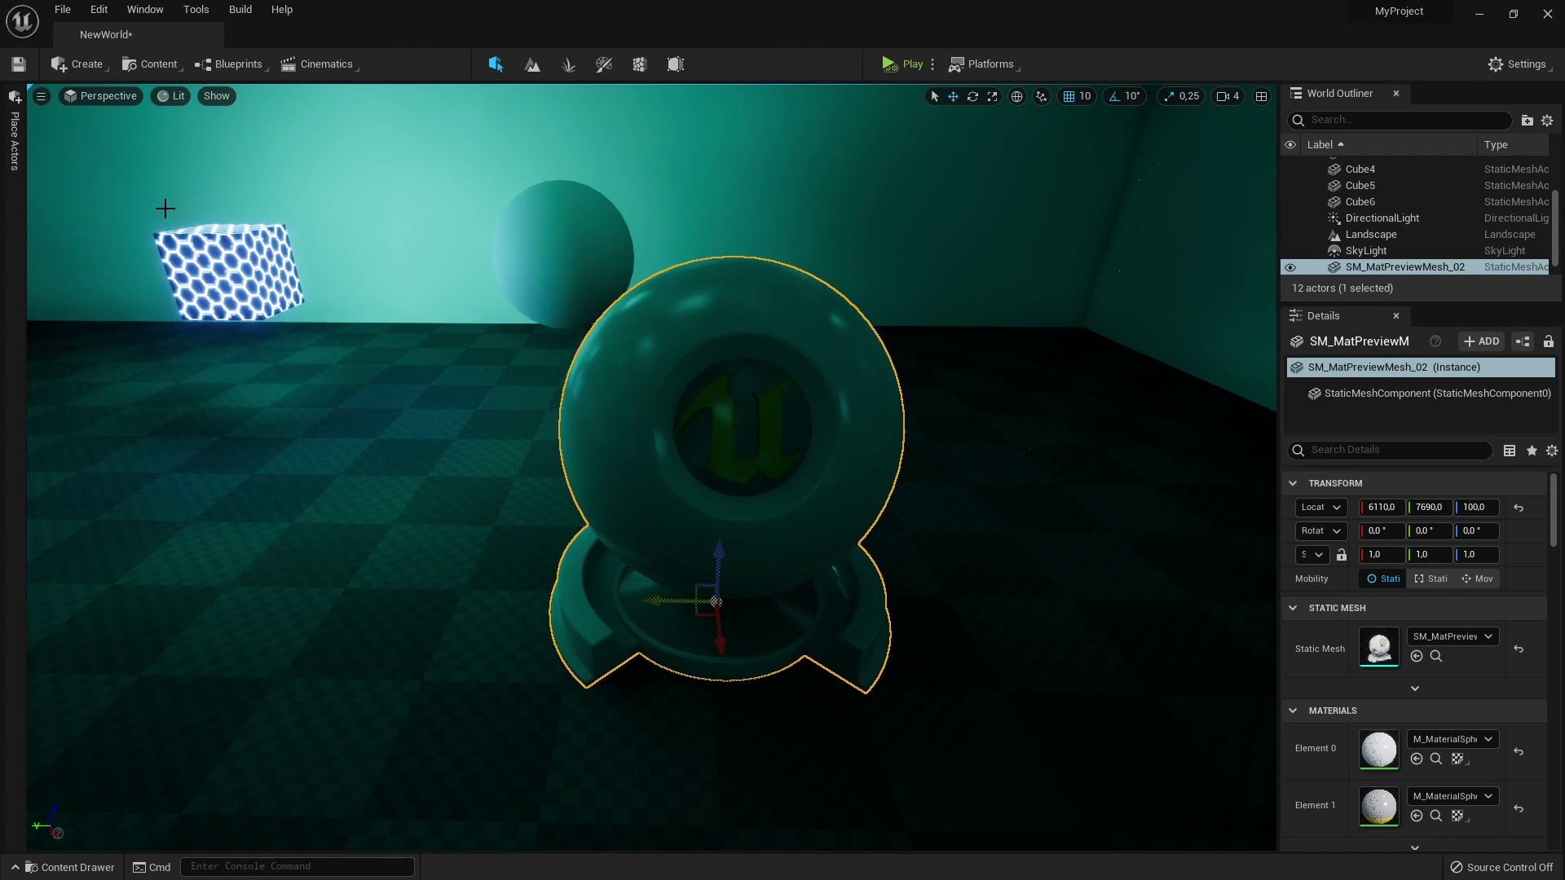
Switch the viewport to the Reflections view mode and examine the reflections around the preview mesh and pulsing cube
{"action": "left_click", "coordinate": [164, 96]}
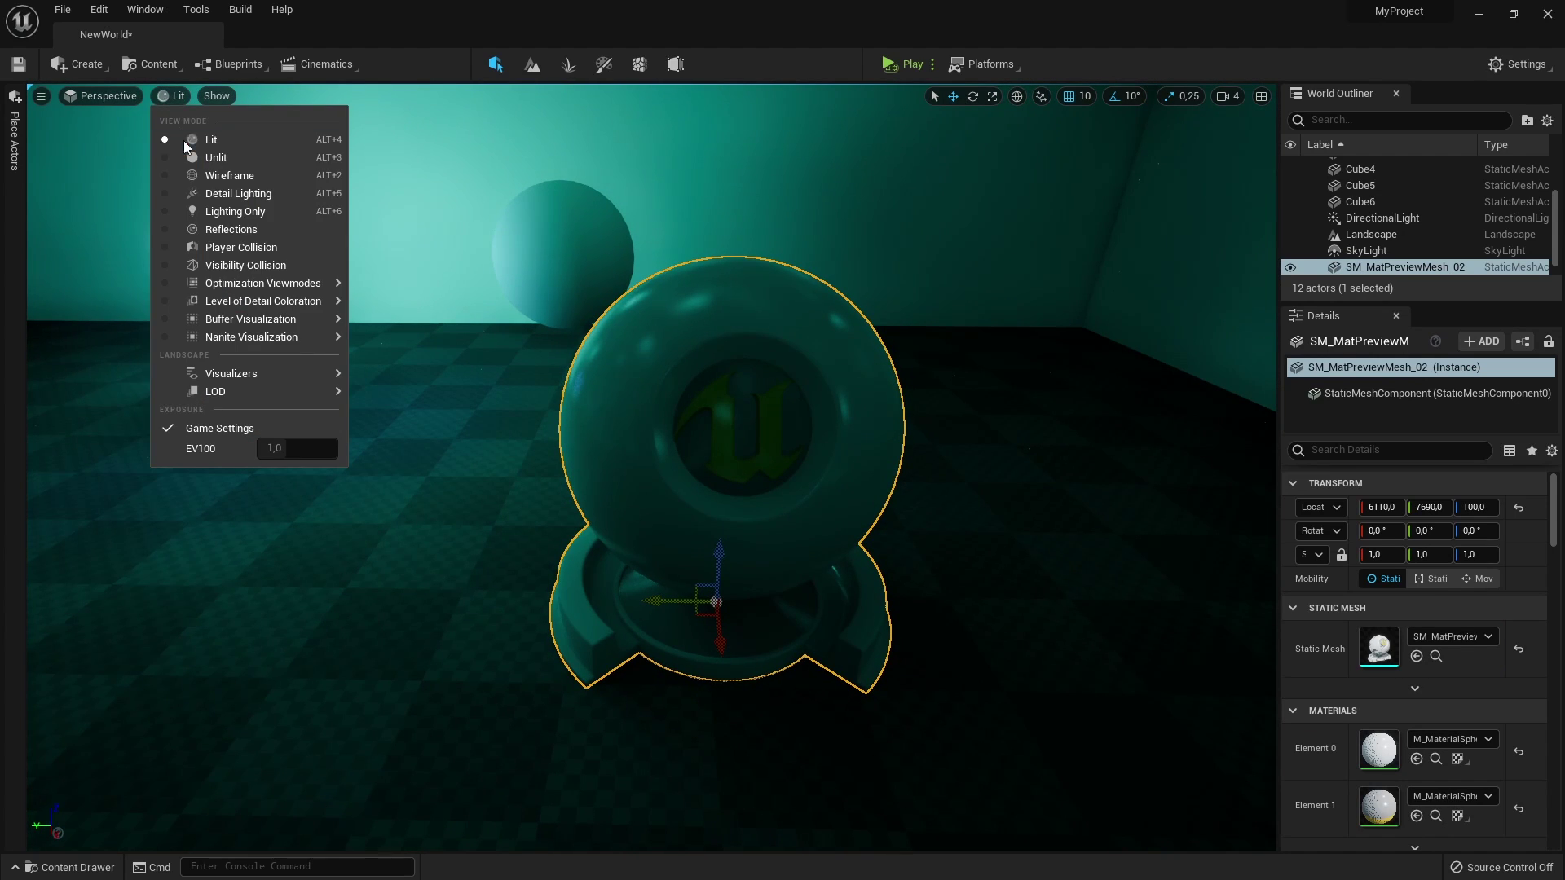
{"action": "left_click", "coordinate": [194, 229]}
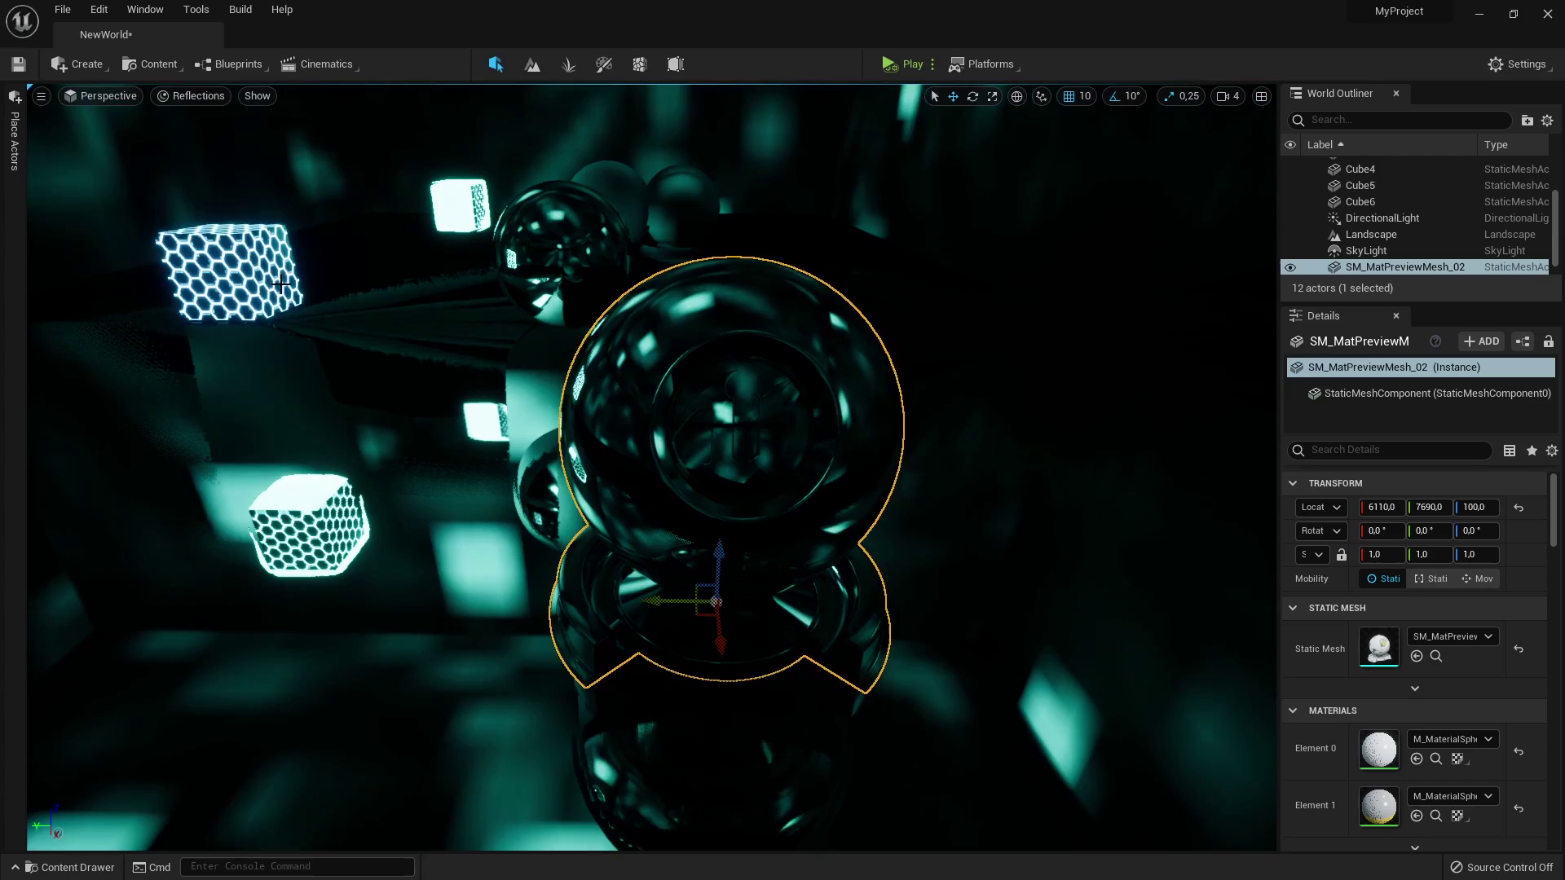
{"action": "key", "text": "a"}
{"action": "mouse_move", "coordinate": [505, 391]}
{"action": "right_mouse_down"}
{"action": "mouse_move", "coordinate": [233, 344]}
{"action": "mouse_move", "coordinate": [176, 314]}
{"action": "mouse_move", "coordinate": [326, 302]}
{"action": "mouse_move", "coordinate": [432, 330]}
{"action": "mouse_move", "coordinate": [518, 399]}
{"action": "mouse_move", "coordinate": [528, 389]}
{"action": "right_mouse_up"}
{"action": "key", "text": "w"}
{"action": "right_click_drag", "start_coordinate": [172, 231], "coordinate": [172, 232]}
{"action": "right_click_drag", "start_coordinate": [652, 407], "coordinate": [681, 522]}
{"action": "key", "text": "s"}
{"action": "key", "text": "w"}
{"action": "key", "text": "s"}
Try Screen Space as the Reflection Method in the project's Rendering settings and inspect the preview mesh's reflections
{"action": "left_click", "coordinate": [1521, 68]}
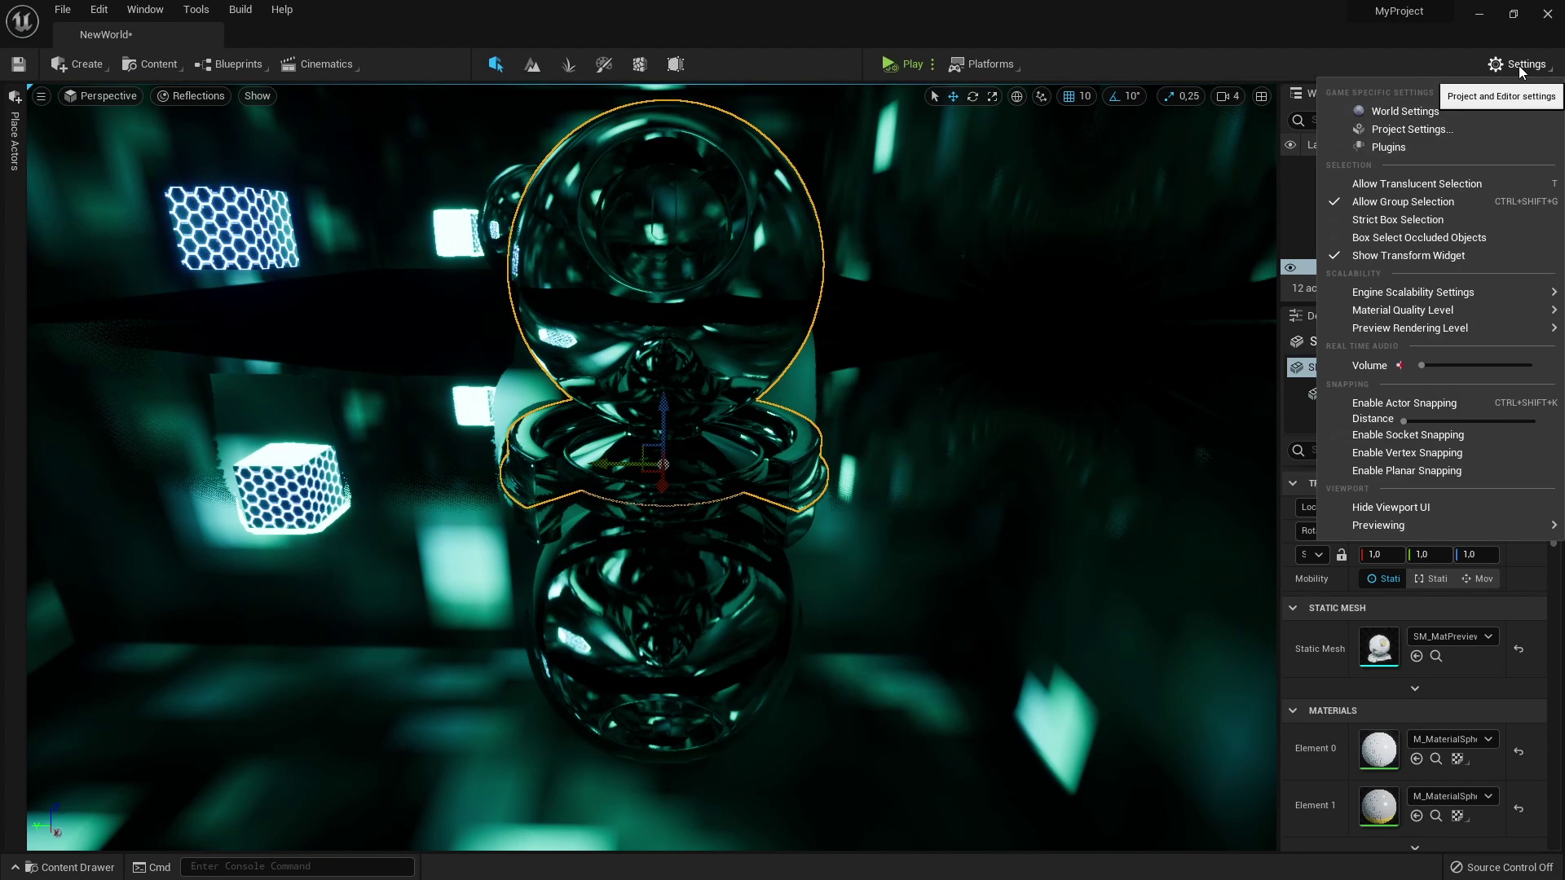
{"action": "left_click", "coordinate": [1498, 130]}
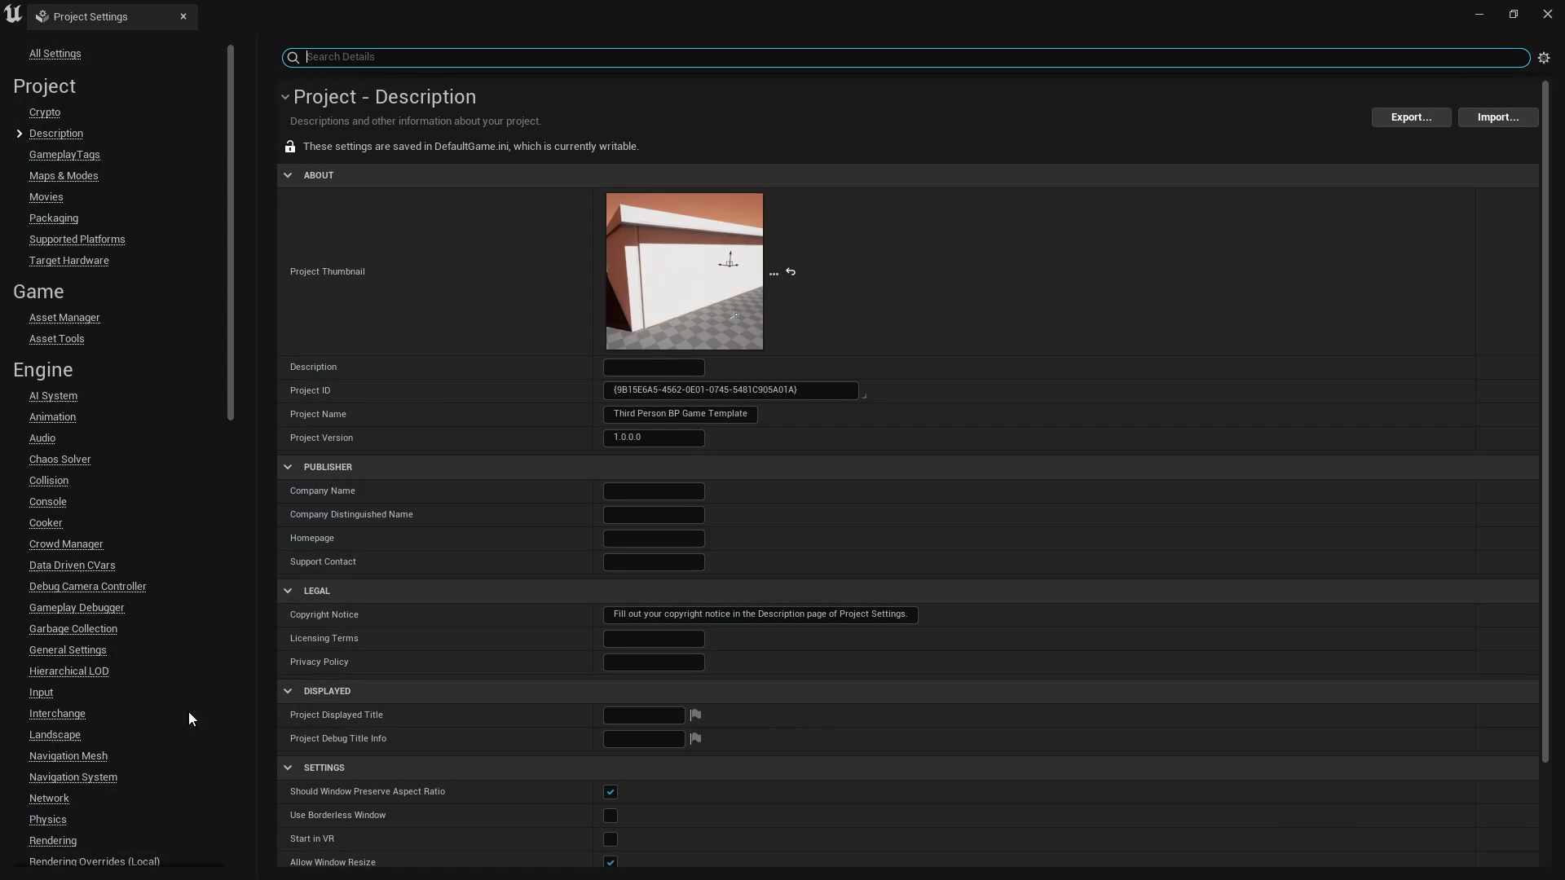
{"action": "left_click", "coordinate": [72, 845]}
{"action": "scroll", "coordinate": [789, 680], "scroll_direction": "down", "scroll_amount": 7}
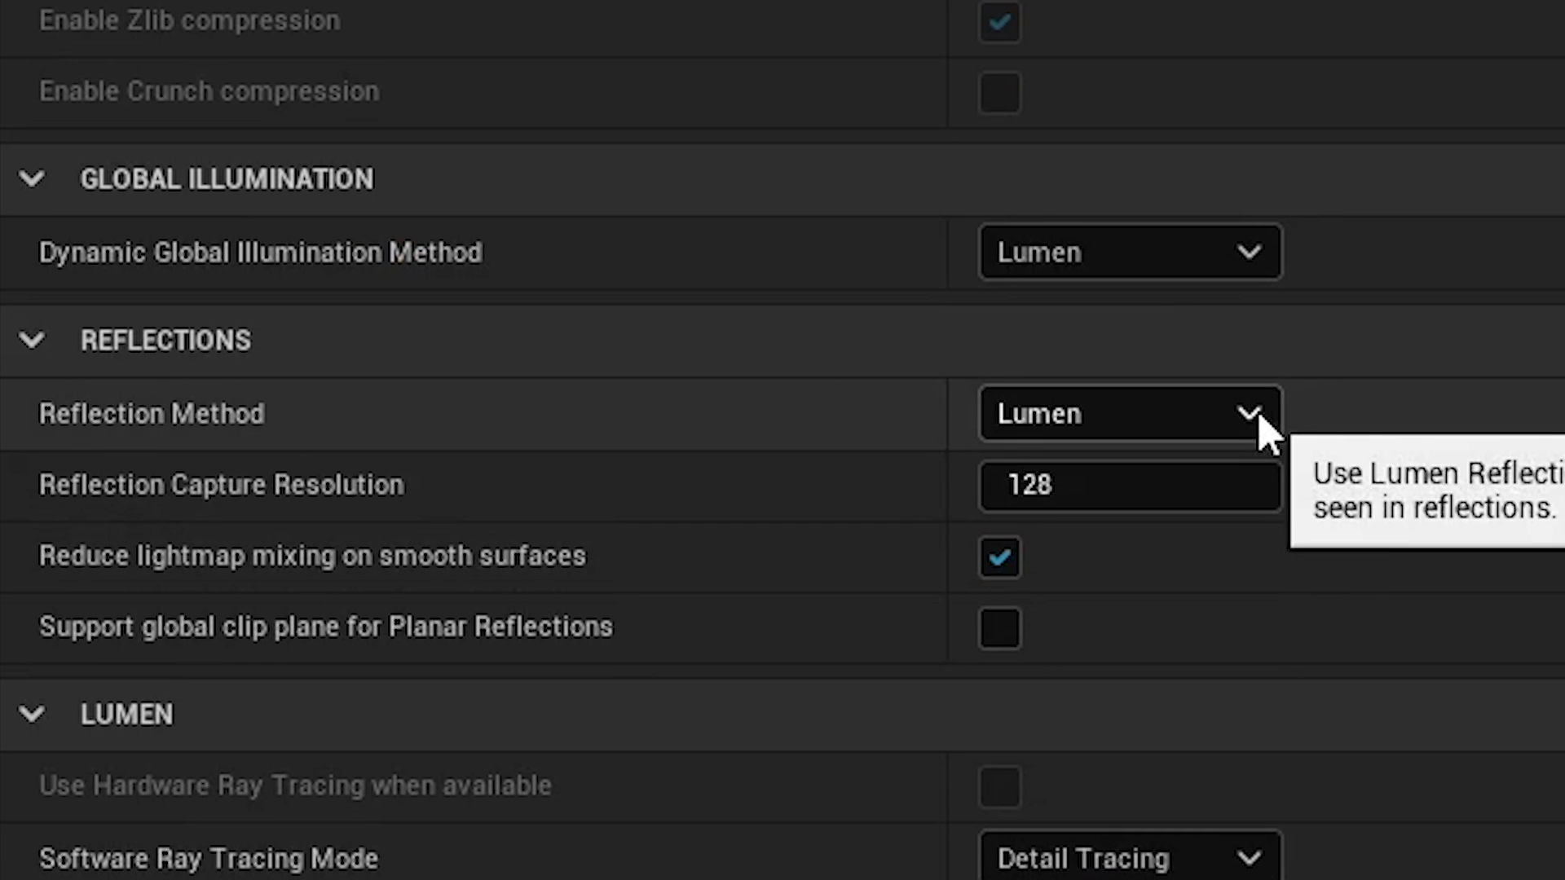
{"action": "left_click", "coordinate": [695, 515]}
{"action": "left_click", "coordinate": [1239, 559]}
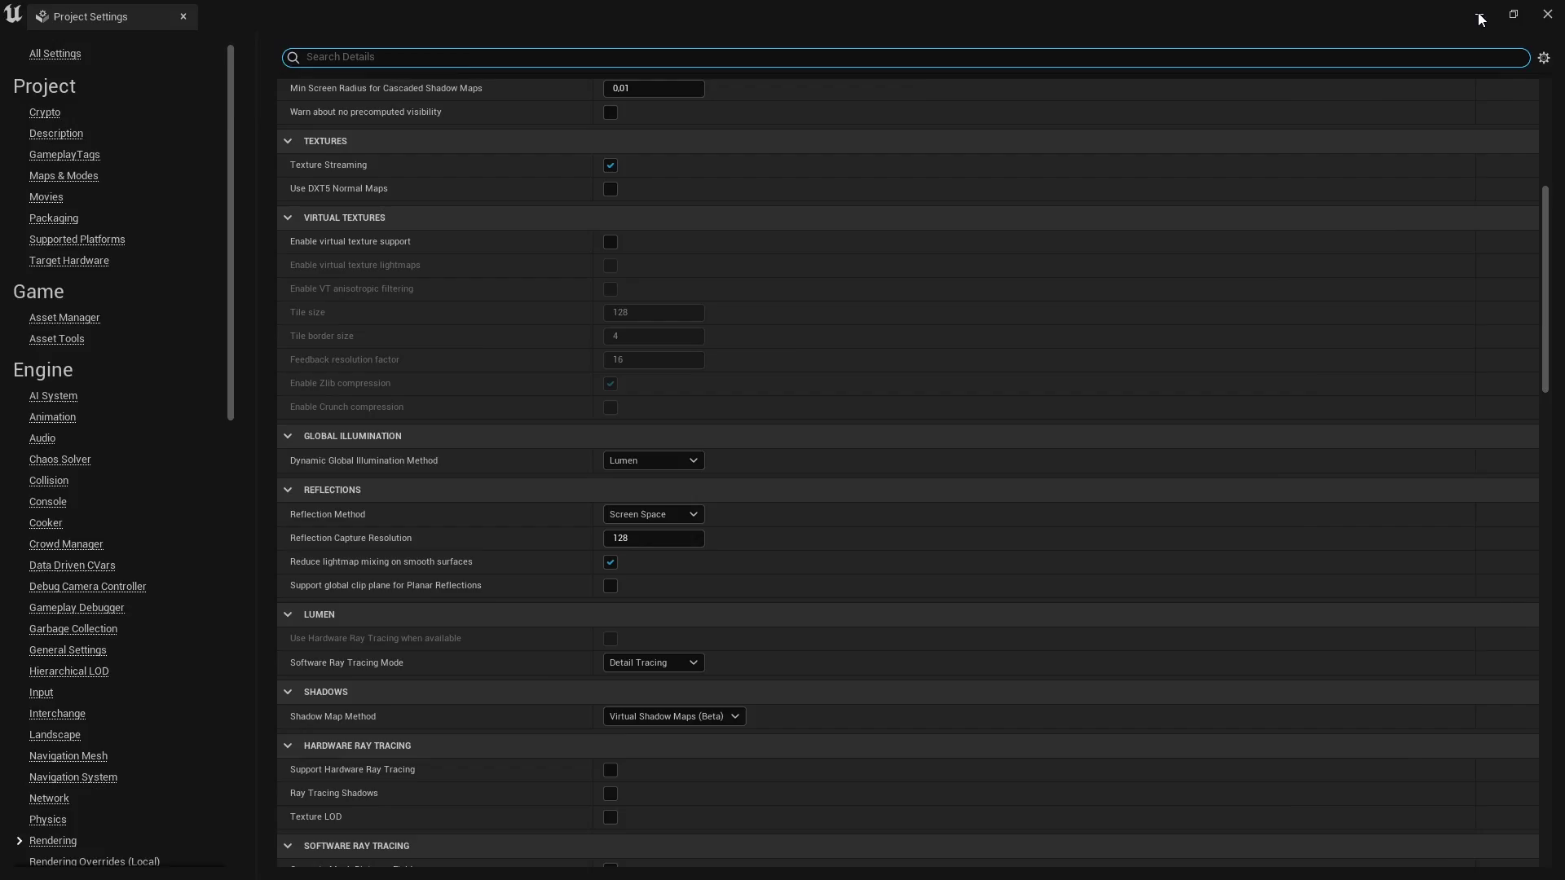
{"action": "left_click", "coordinate": [1480, 15]}
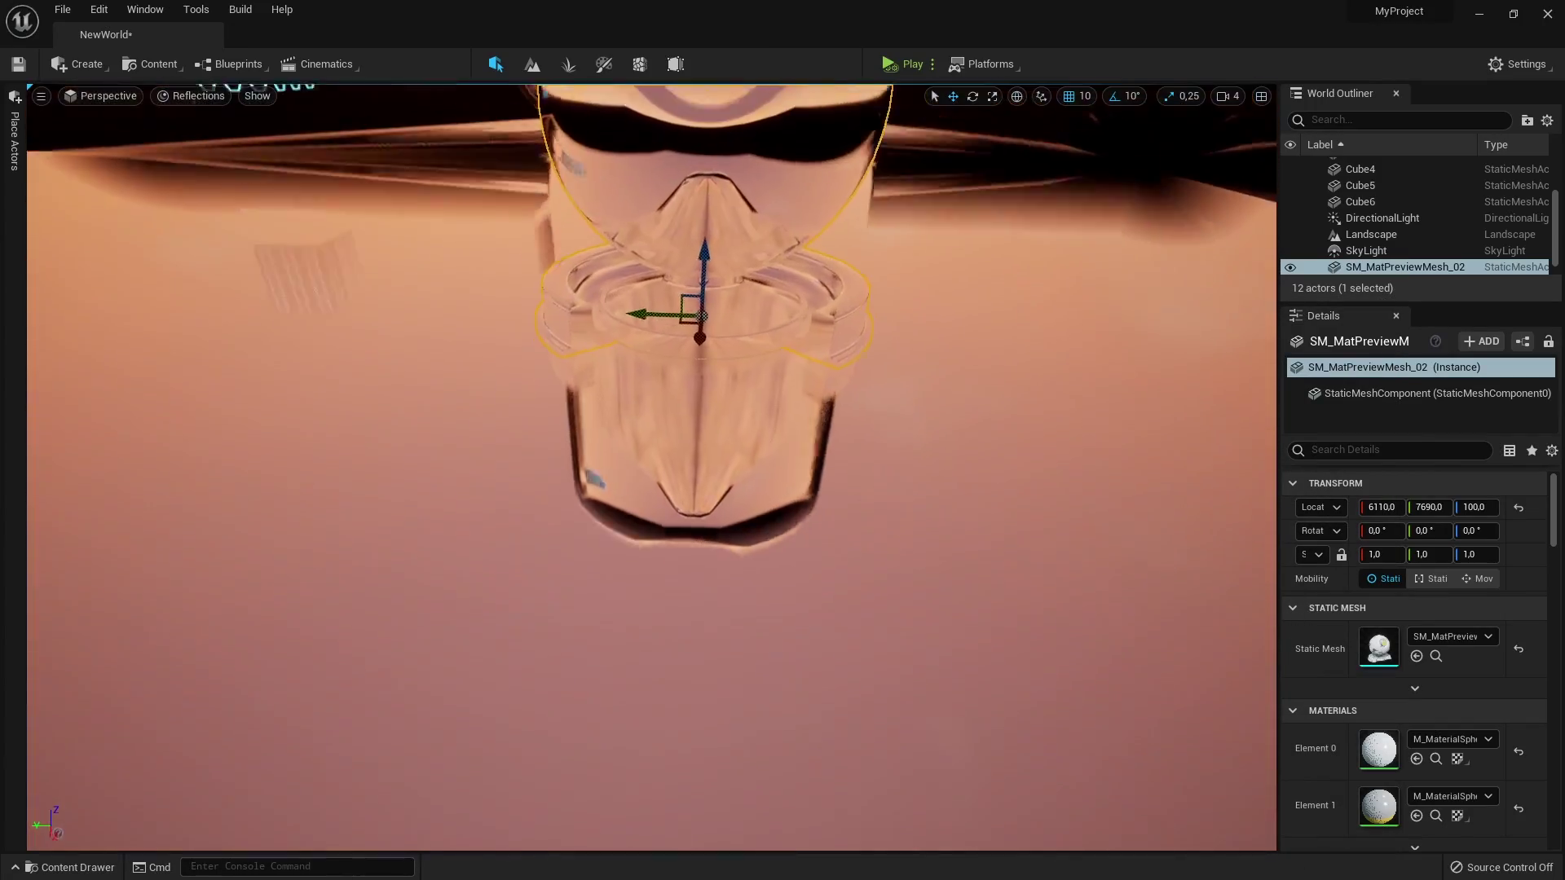
{"action": "right_click_drag", "start_coordinate": [652, 467], "coordinate": [648, 601]}
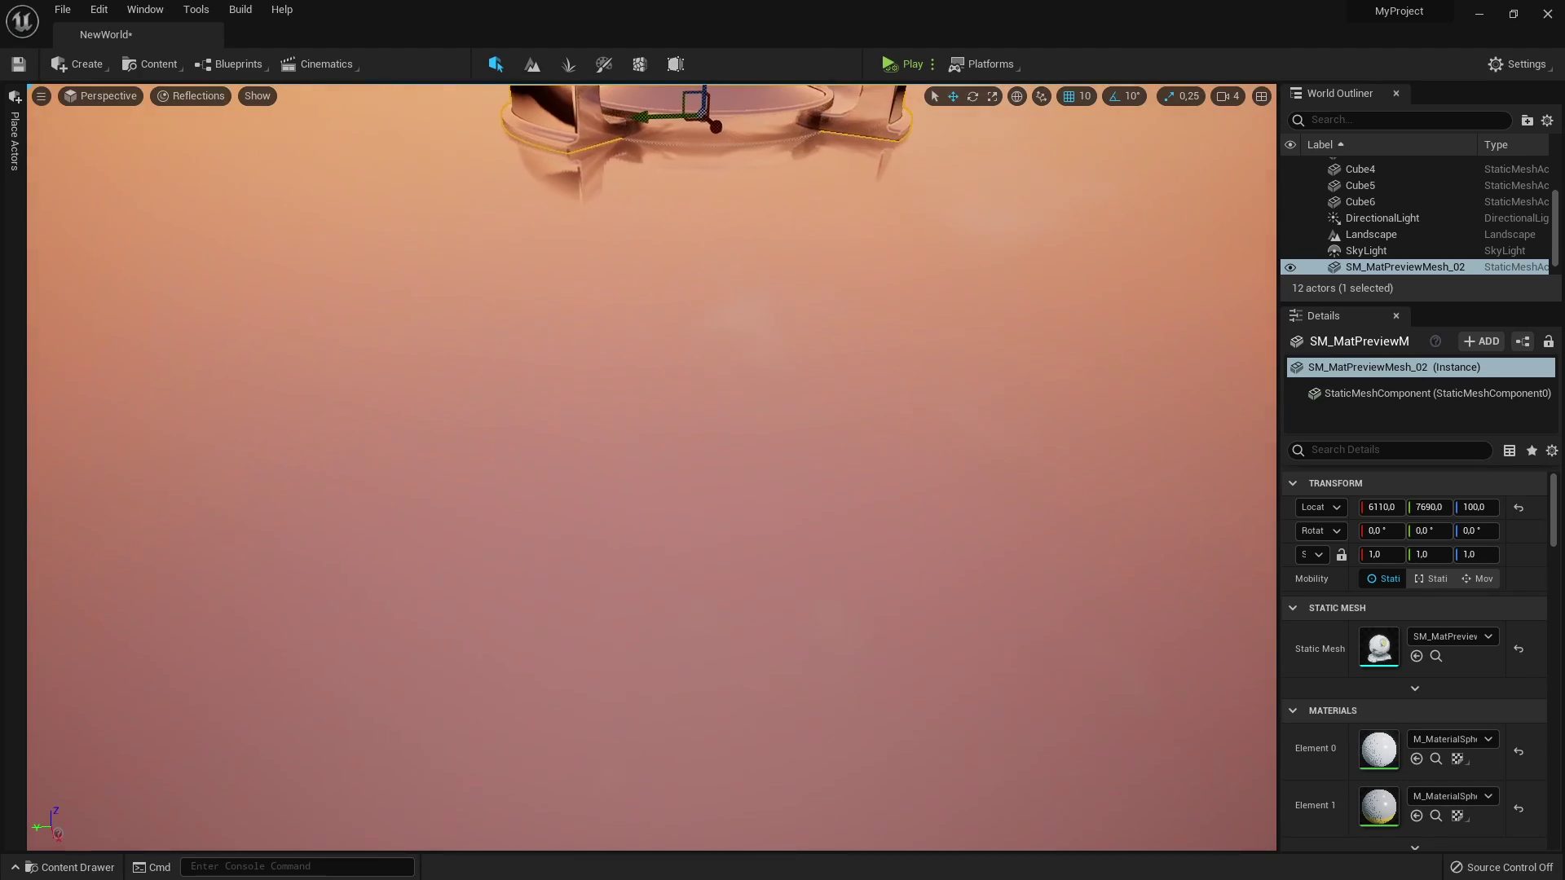
{"action": "right_click_drag", "start_coordinate": [696, 486], "coordinate": [695, 391]}
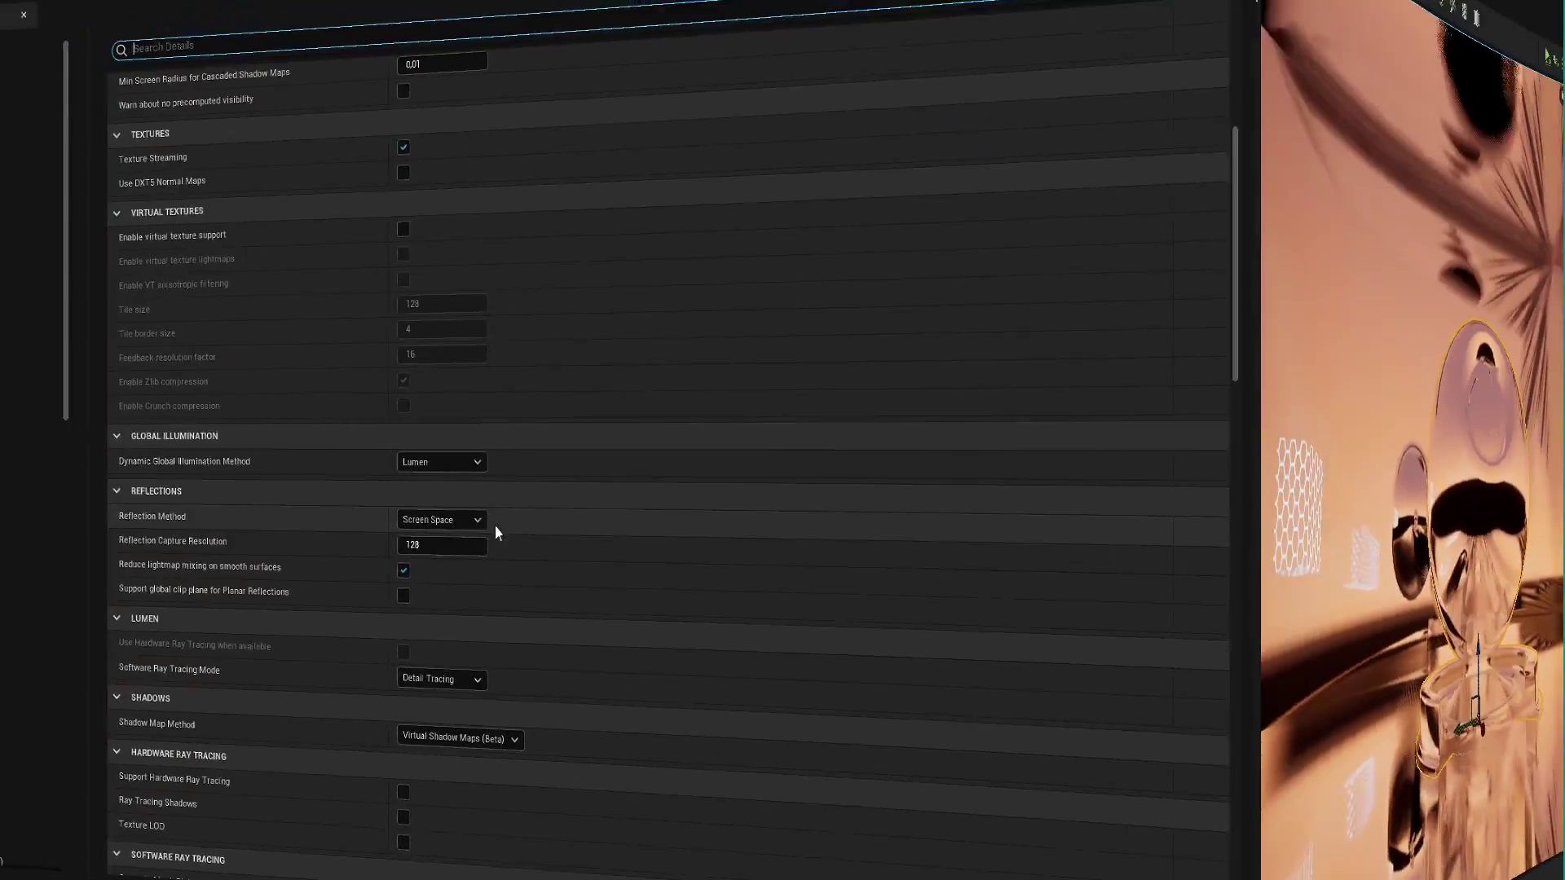
Try None as the project's Reflection Method and inspect the scene
{"action": "left_click", "coordinate": [485, 520]}
{"action": "left_click", "coordinate": [485, 537]}
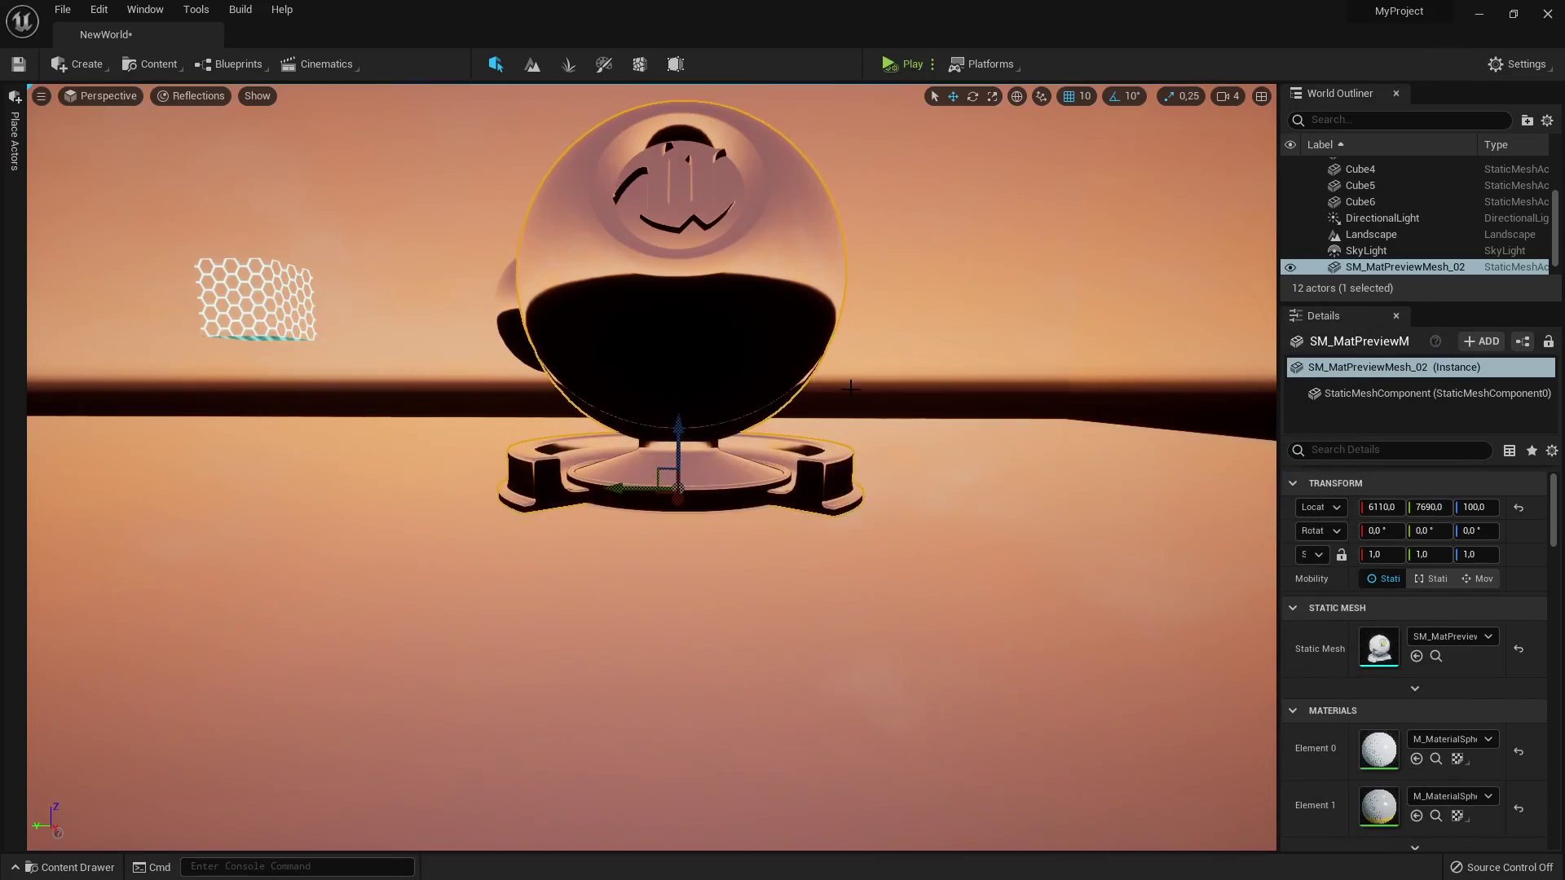
{"action": "right_click_drag", "start_coordinate": [695, 391], "coordinate": [709, 505]}
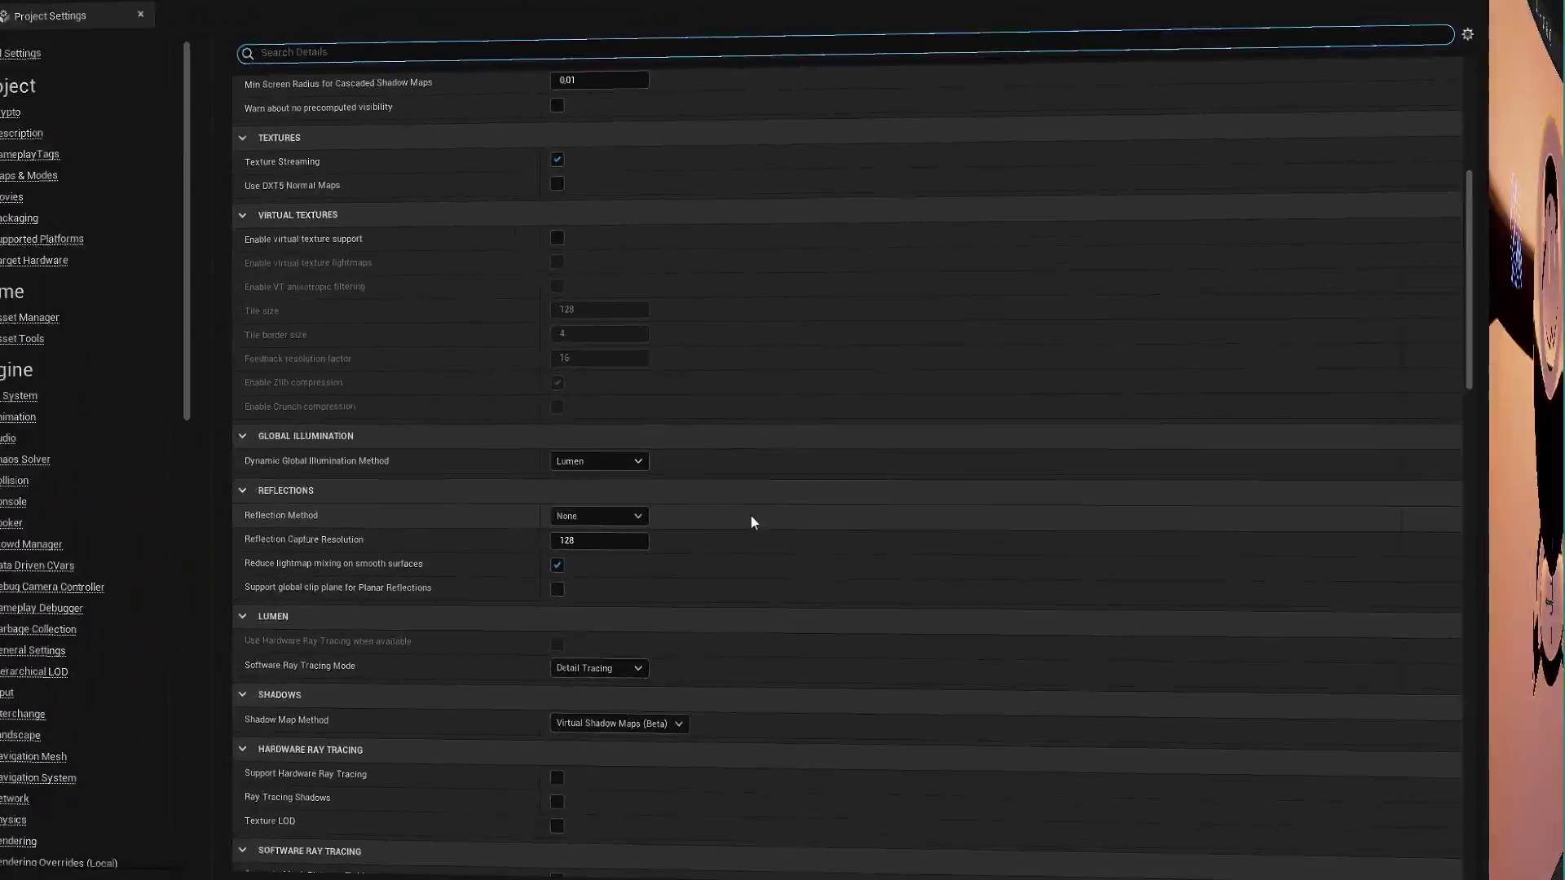
Set the project's Reflection Method to Lumen and inspect the reflections in the scene
{"action": "left_click", "coordinate": [693, 518]}
{"action": "left_click", "coordinate": [679, 544]}
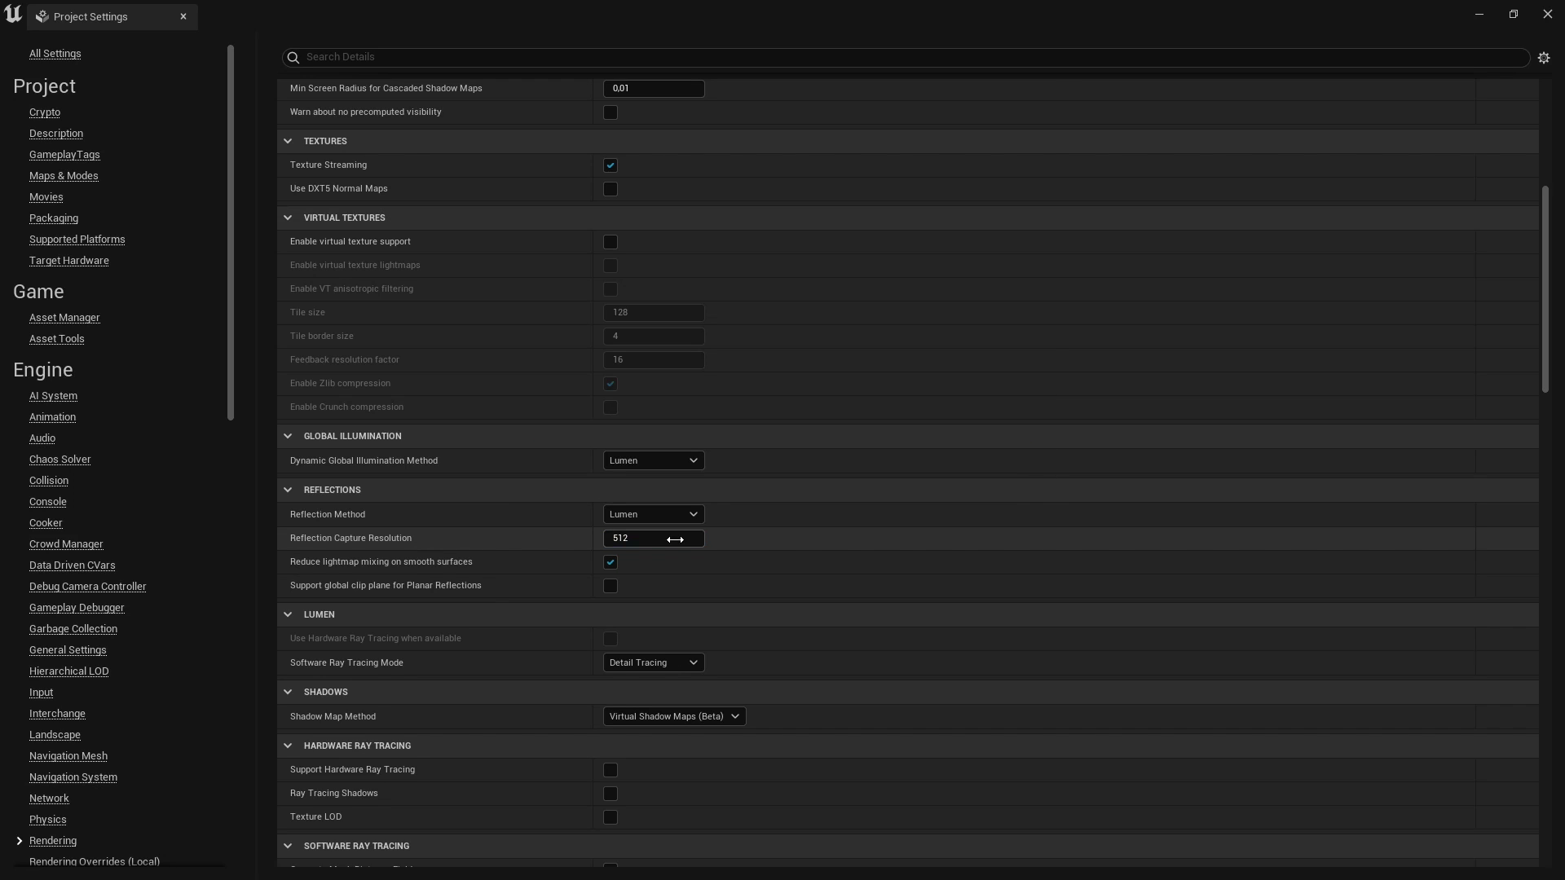
{"action": "left_click", "coordinate": [1480, 16]}
{"action": "right_click_drag", "start_coordinate": [669, 456], "coordinate": [881, 438]}
{"action": "right_click_drag", "start_coordinate": [774, 428], "coordinate": [823, 422]}
Try raising the Reflection Capture Resolution to 4096, decline the memory allocation warning, and set the resolution to 128
{"action": "left_click_drag", "start_coordinate": [654, 538], "coordinate": [848, 536]}
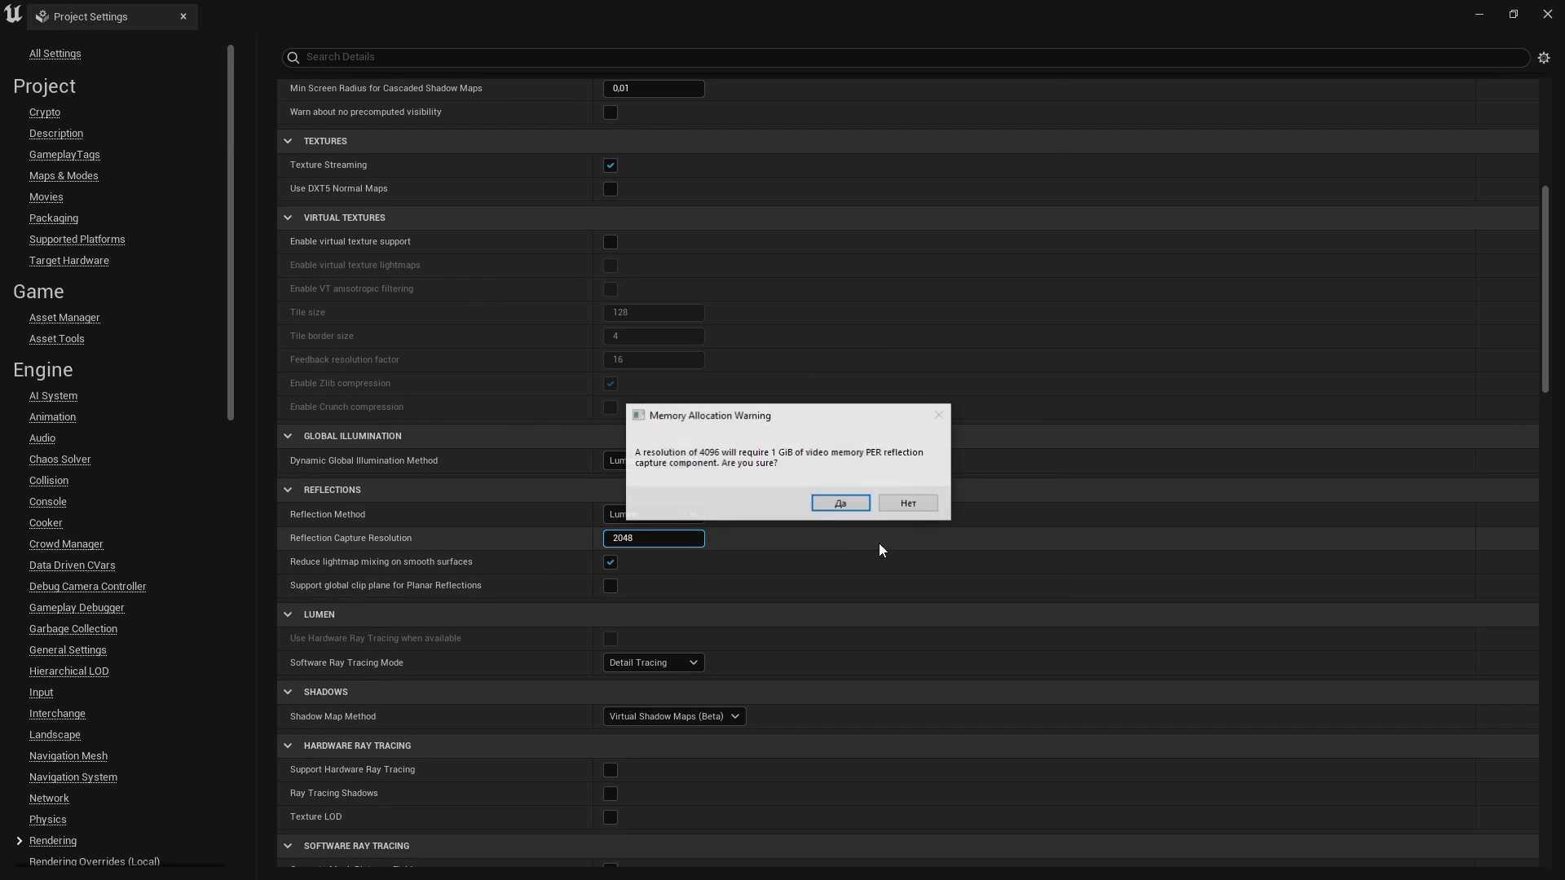
{"action": "left_click", "coordinate": [897, 503]}
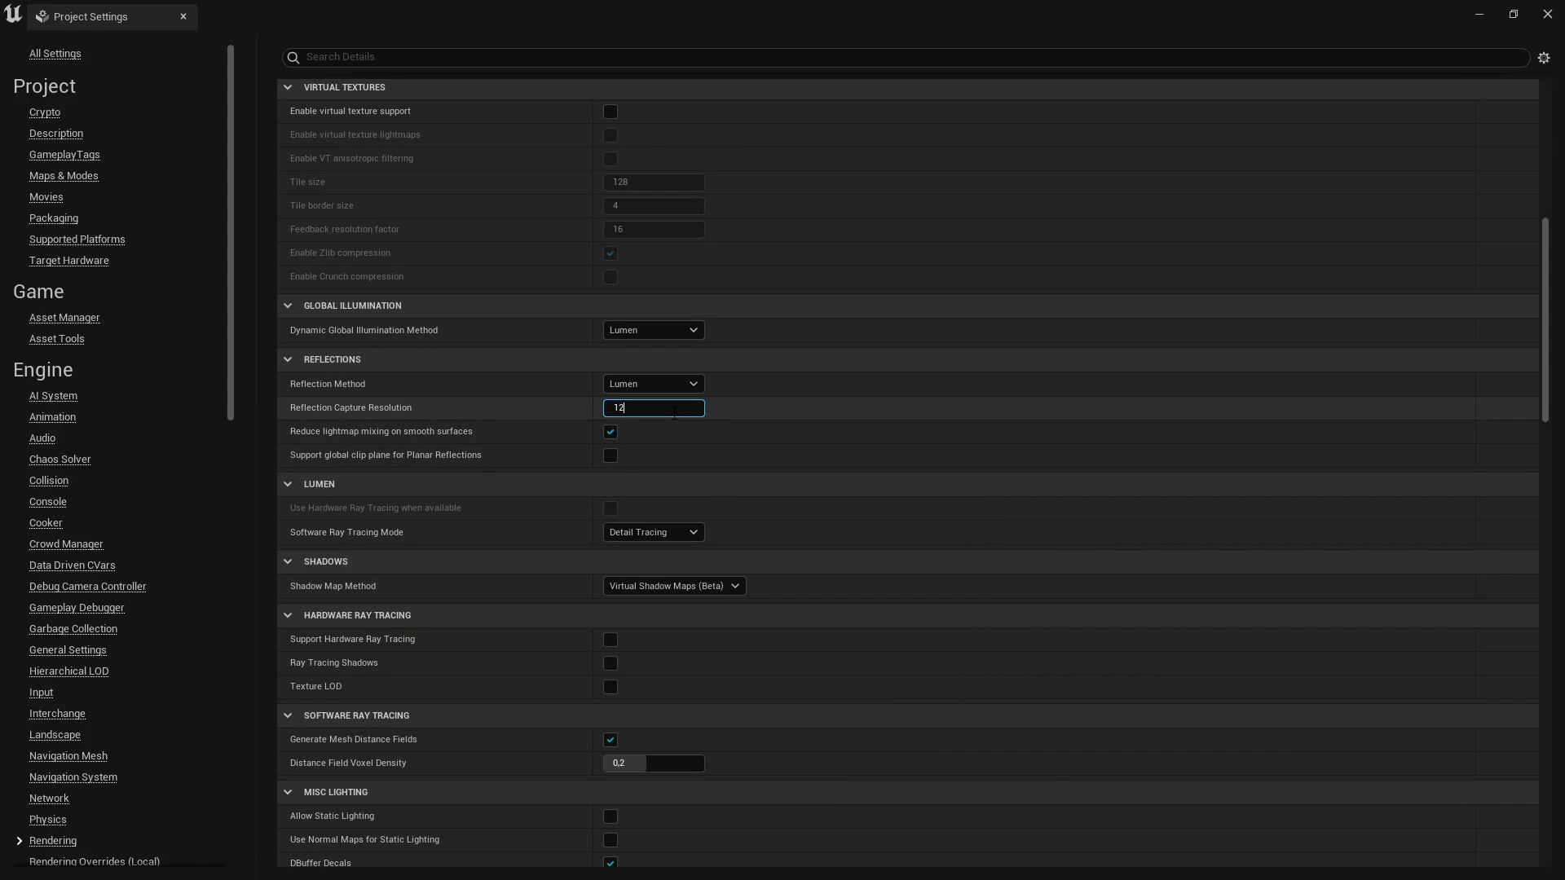
{"action": "type", "text": "8"}
{"action": "key", "text": "Return"}
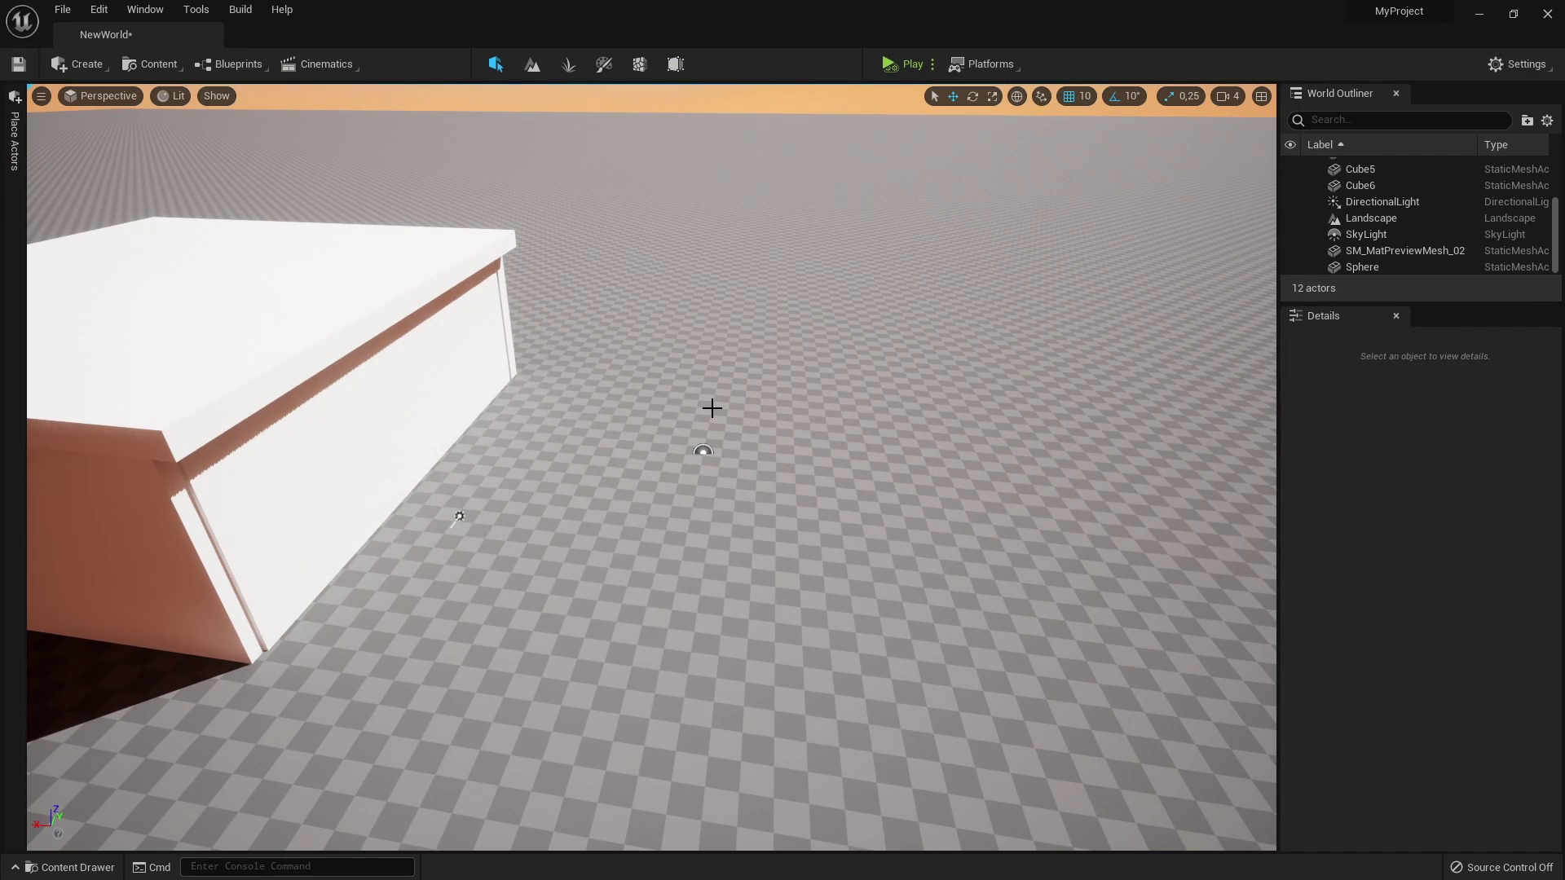
Place a Planar Reflection actor on the ground beside the building and raise it to about Z 270
{"action": "left_click", "coordinate": [12, 153]}
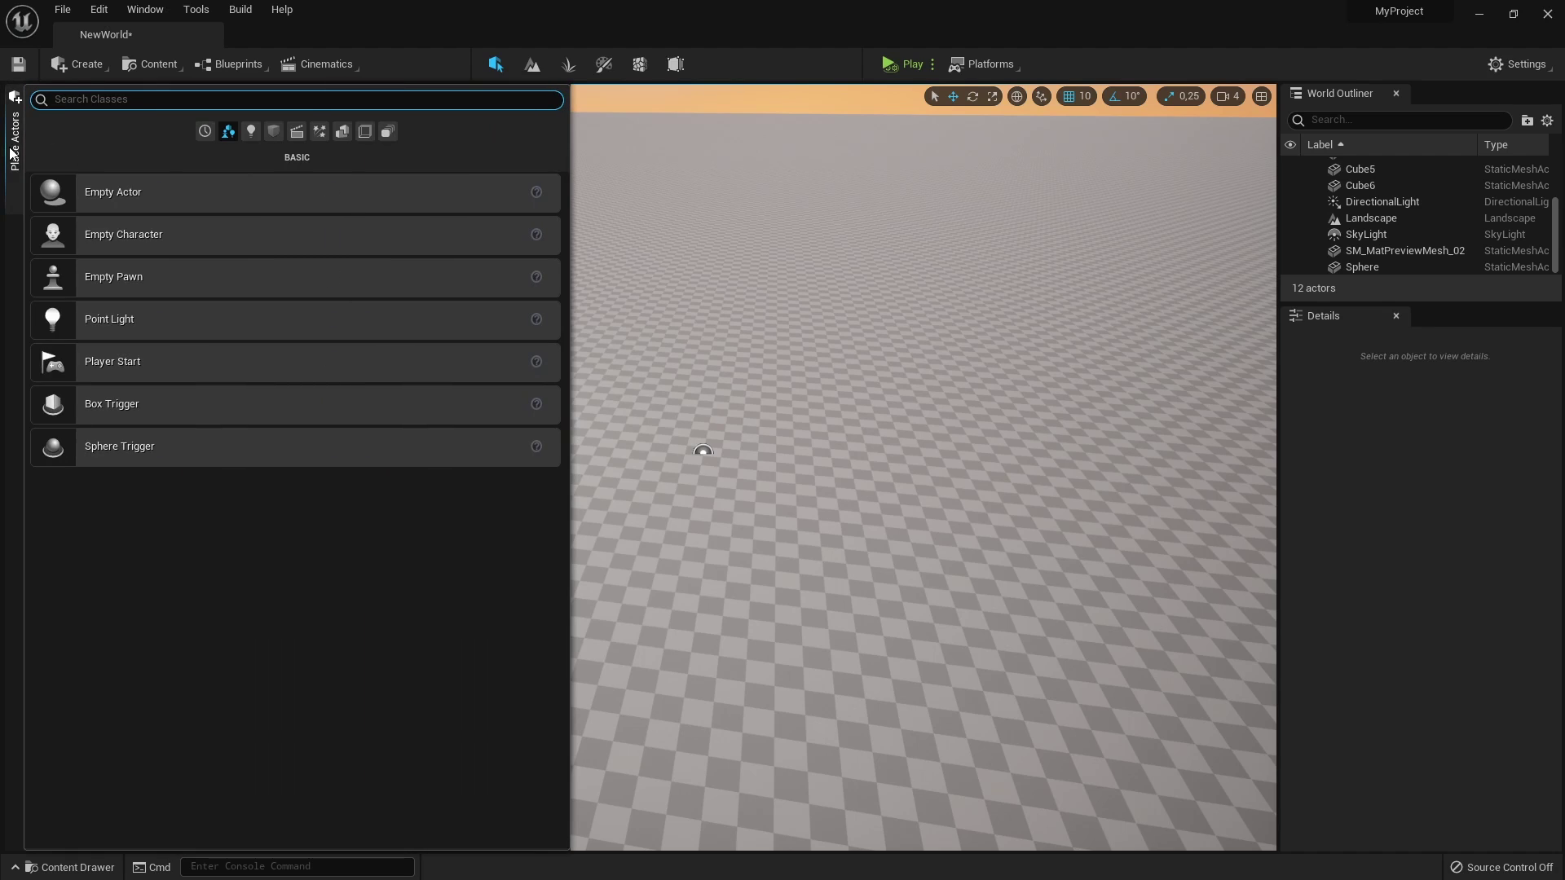
{"action": "left_click", "coordinate": [320, 134]}
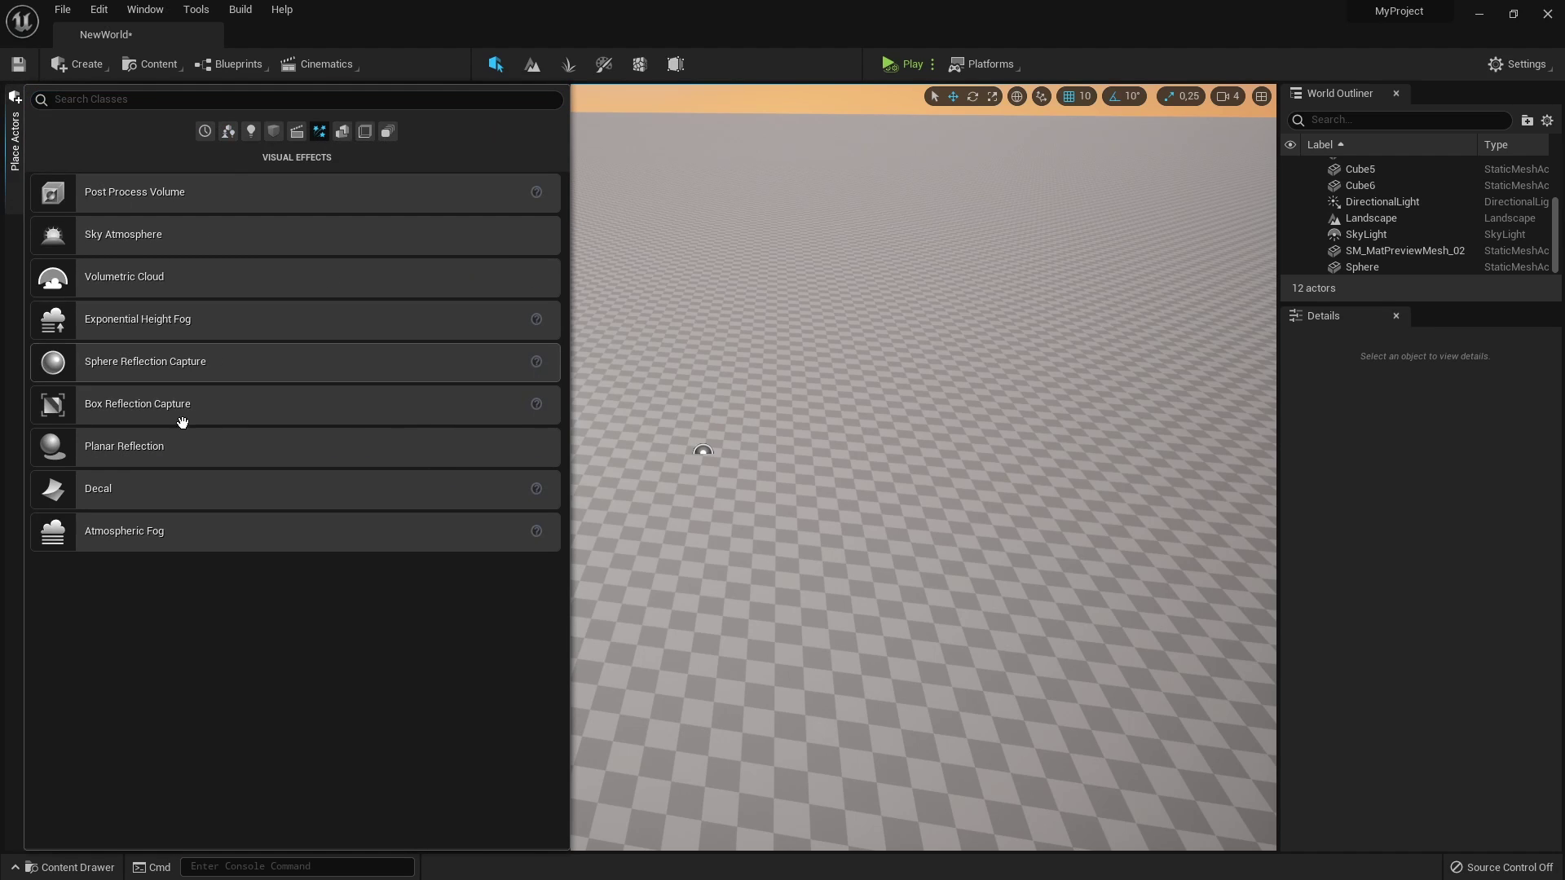
{"action": "left_click_drag", "start_coordinate": [175, 448], "coordinate": [885, 496]}
{"action": "left_click_drag", "start_coordinate": [972, 456], "coordinate": [974, 425]}
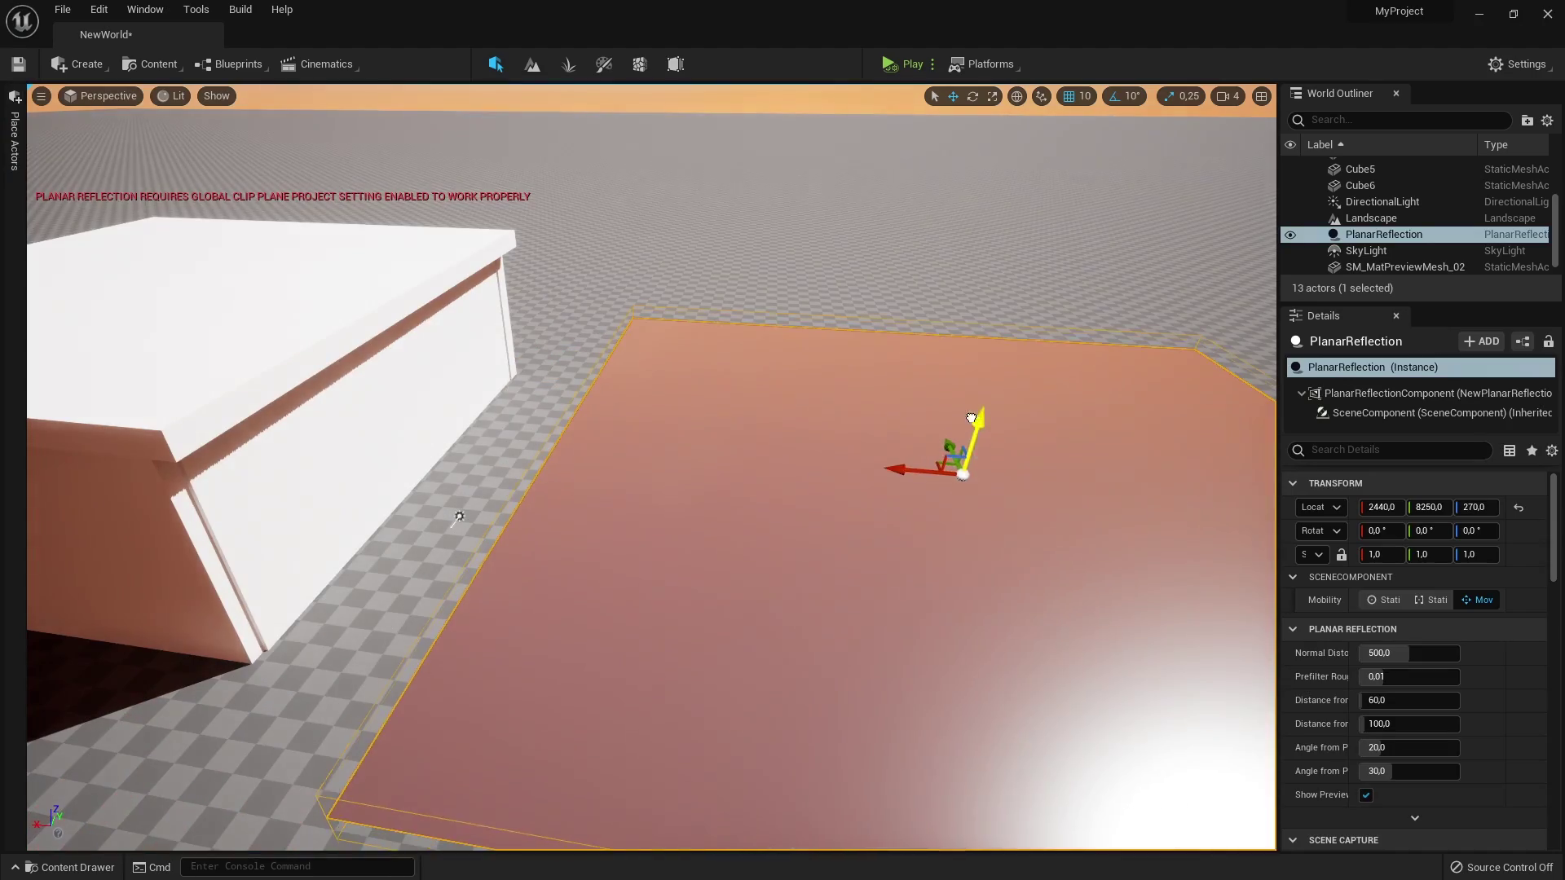
Rotate the planar reflection to about -80° around Y so it stands upright, and move it toward the building
{"action": "right_click_drag", "start_coordinate": [916, 379], "coordinate": [897, 457]}
{"action": "key", "text": "e"}
{"action": "left_click_drag", "start_coordinate": [840, 317], "coordinate": [784, 400]}
{"action": "key", "text": "r"}
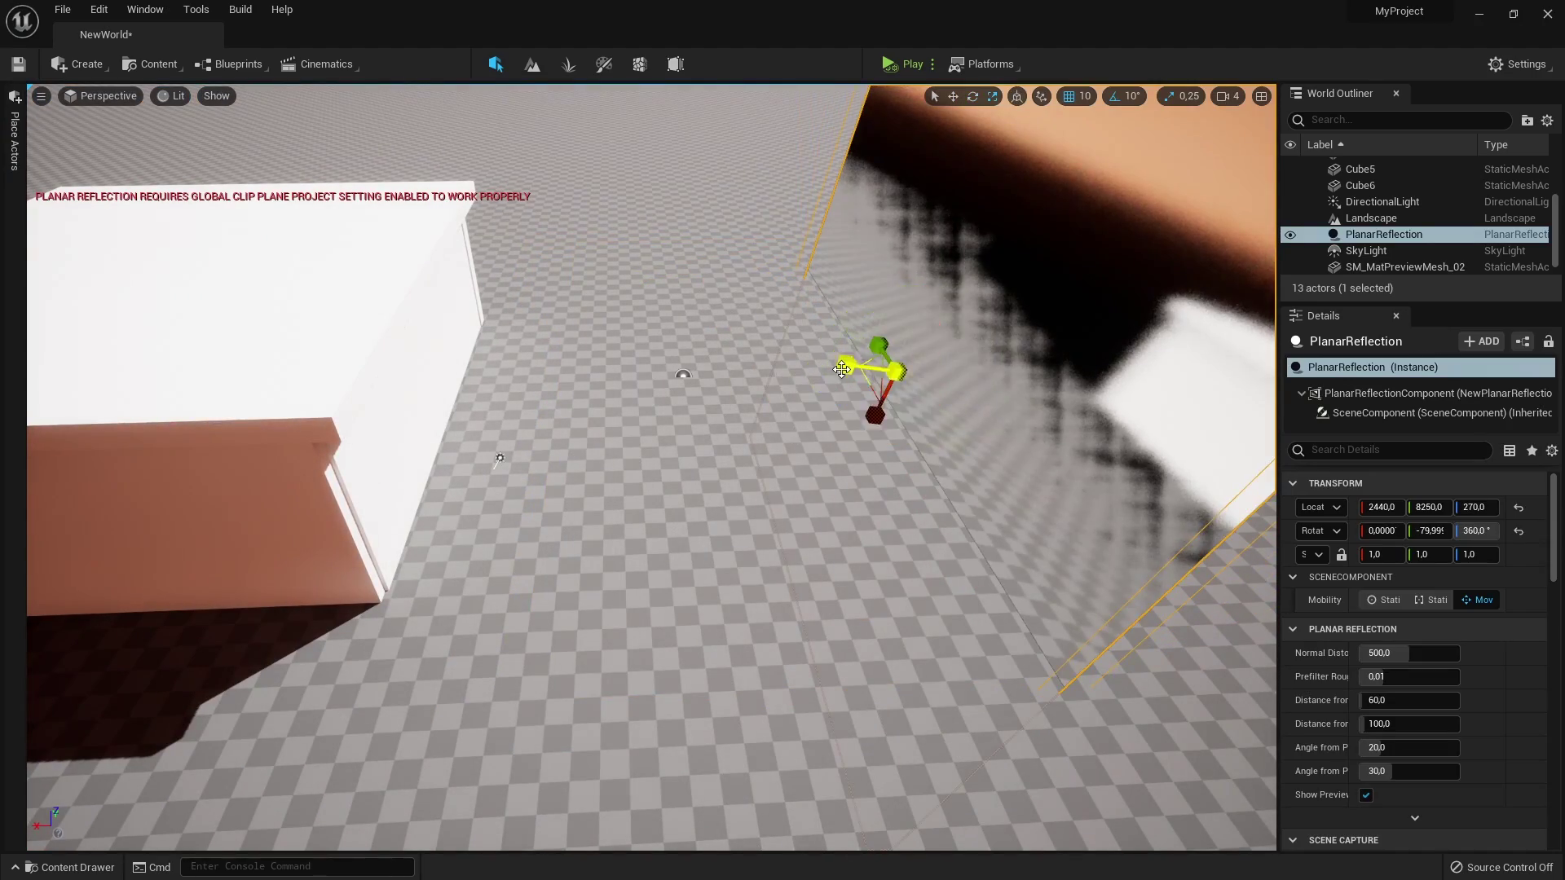
{"action": "key", "text": "w"}
{"action": "left_click_drag", "start_coordinate": [868, 352], "coordinate": [629, 335]}
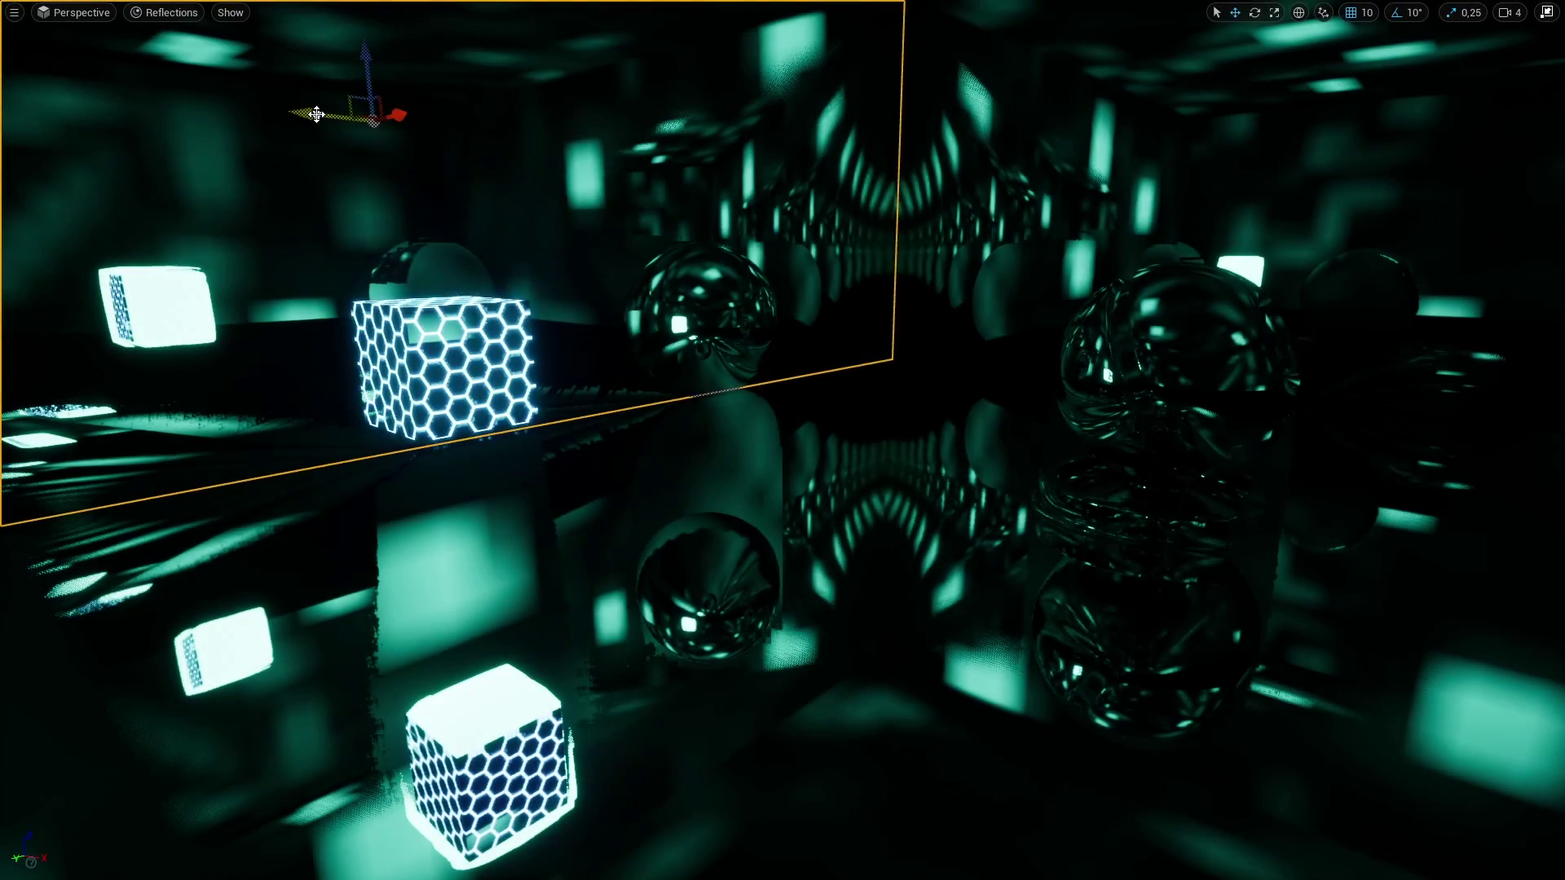
Slide the planar reflection away along the wall behind the pulsing cube and examine the room's reflections
{"action": "left_click_drag", "start_coordinate": [181, 99], "coordinate": [4, 81]}
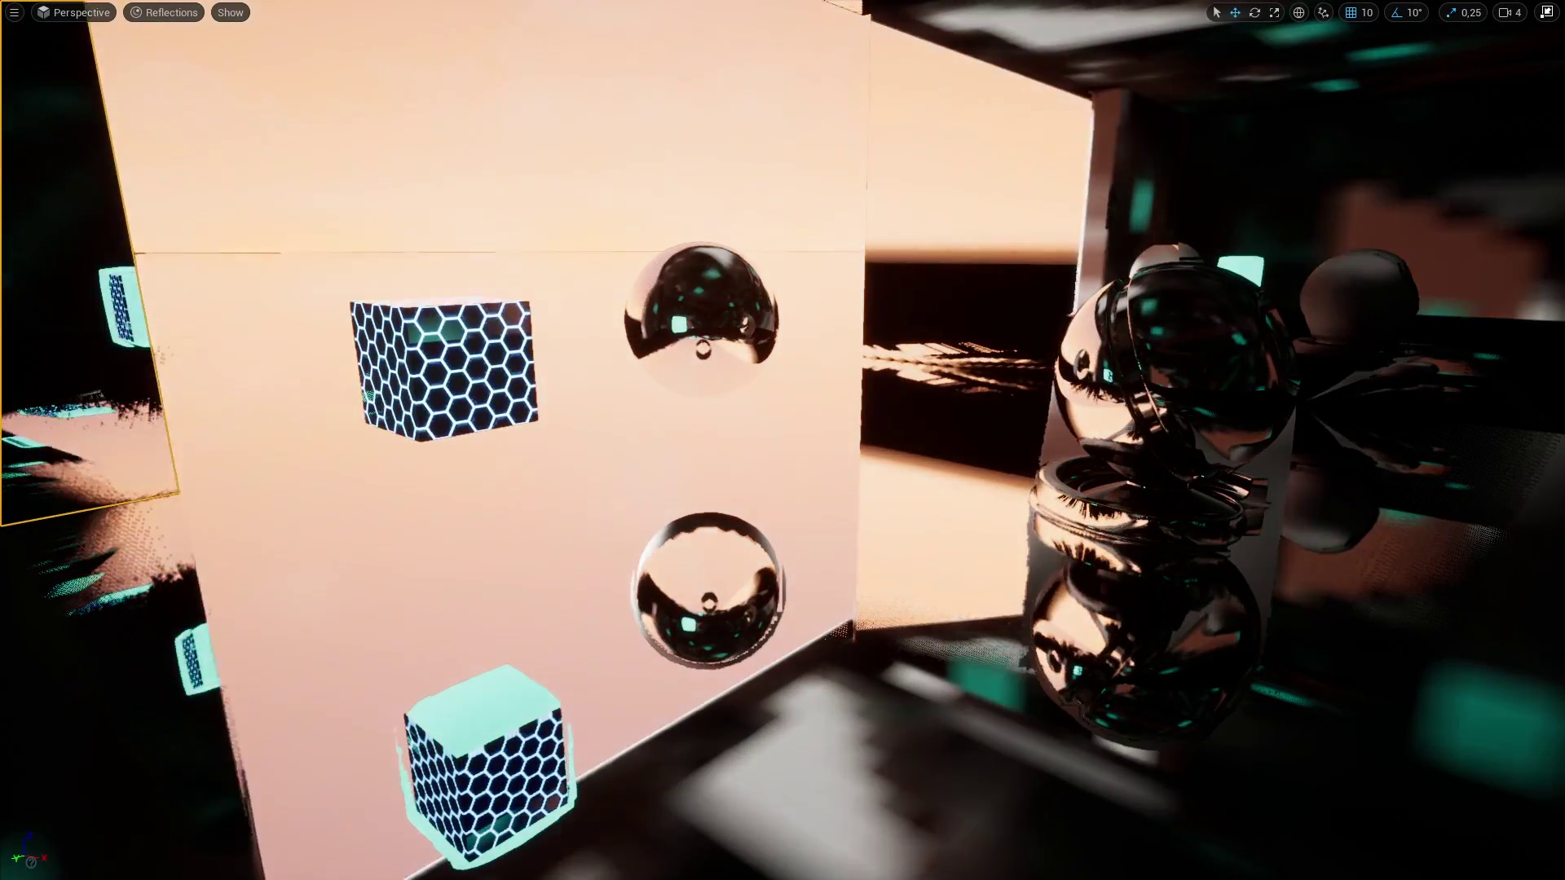
{"action": "right_click_drag", "start_coordinate": [643, 191], "coordinate": [803, 198]}
{"action": "key", "text": "a"}
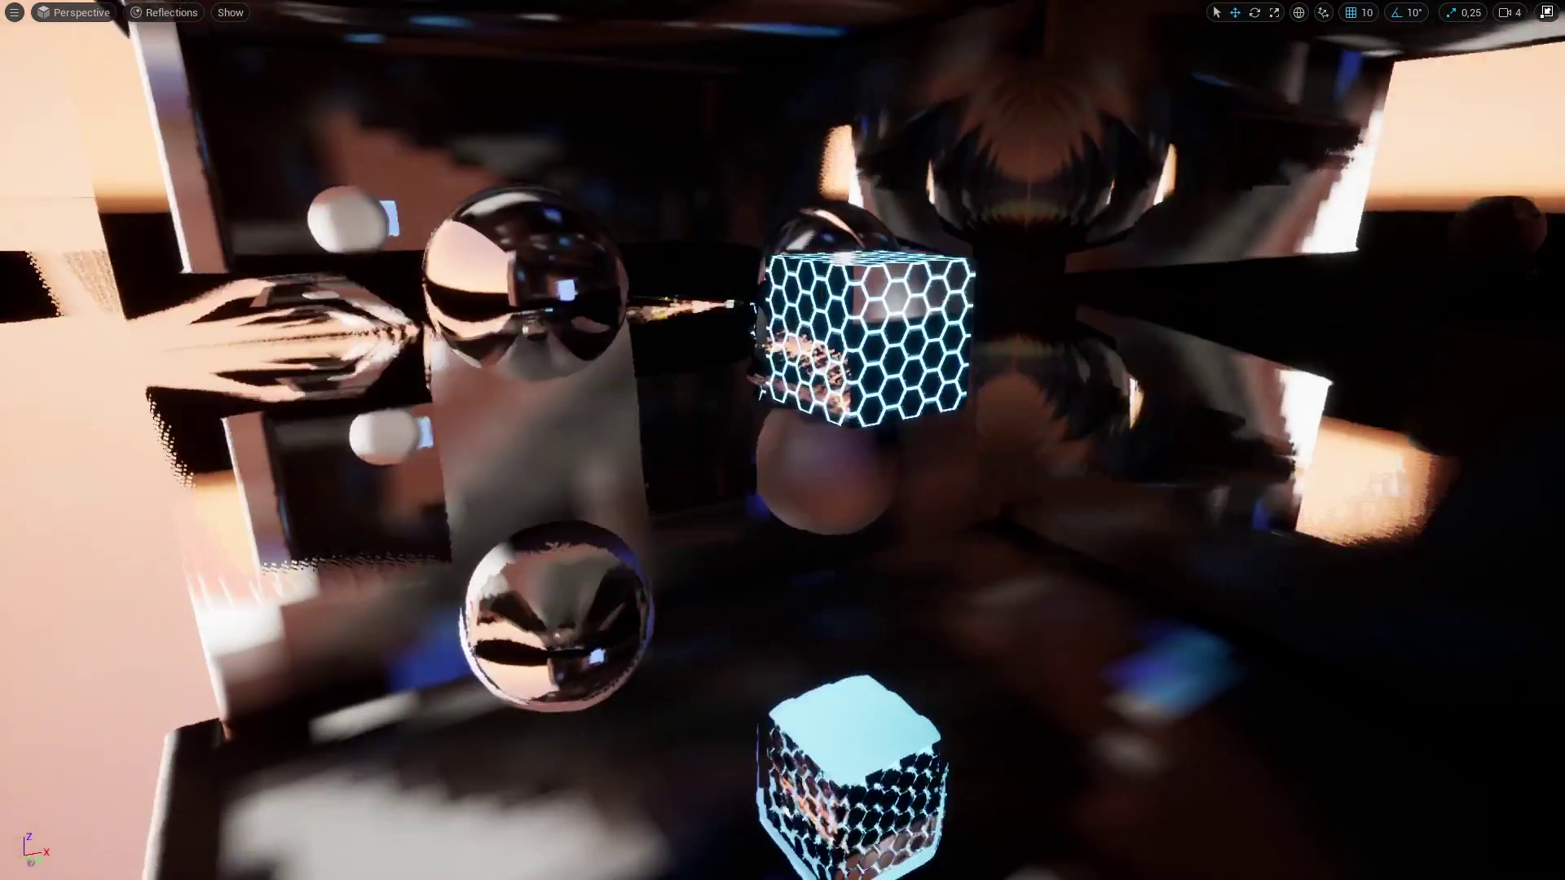
{"action": "right_click_drag", "start_coordinate": [643, 191], "coordinate": [644, 191]}
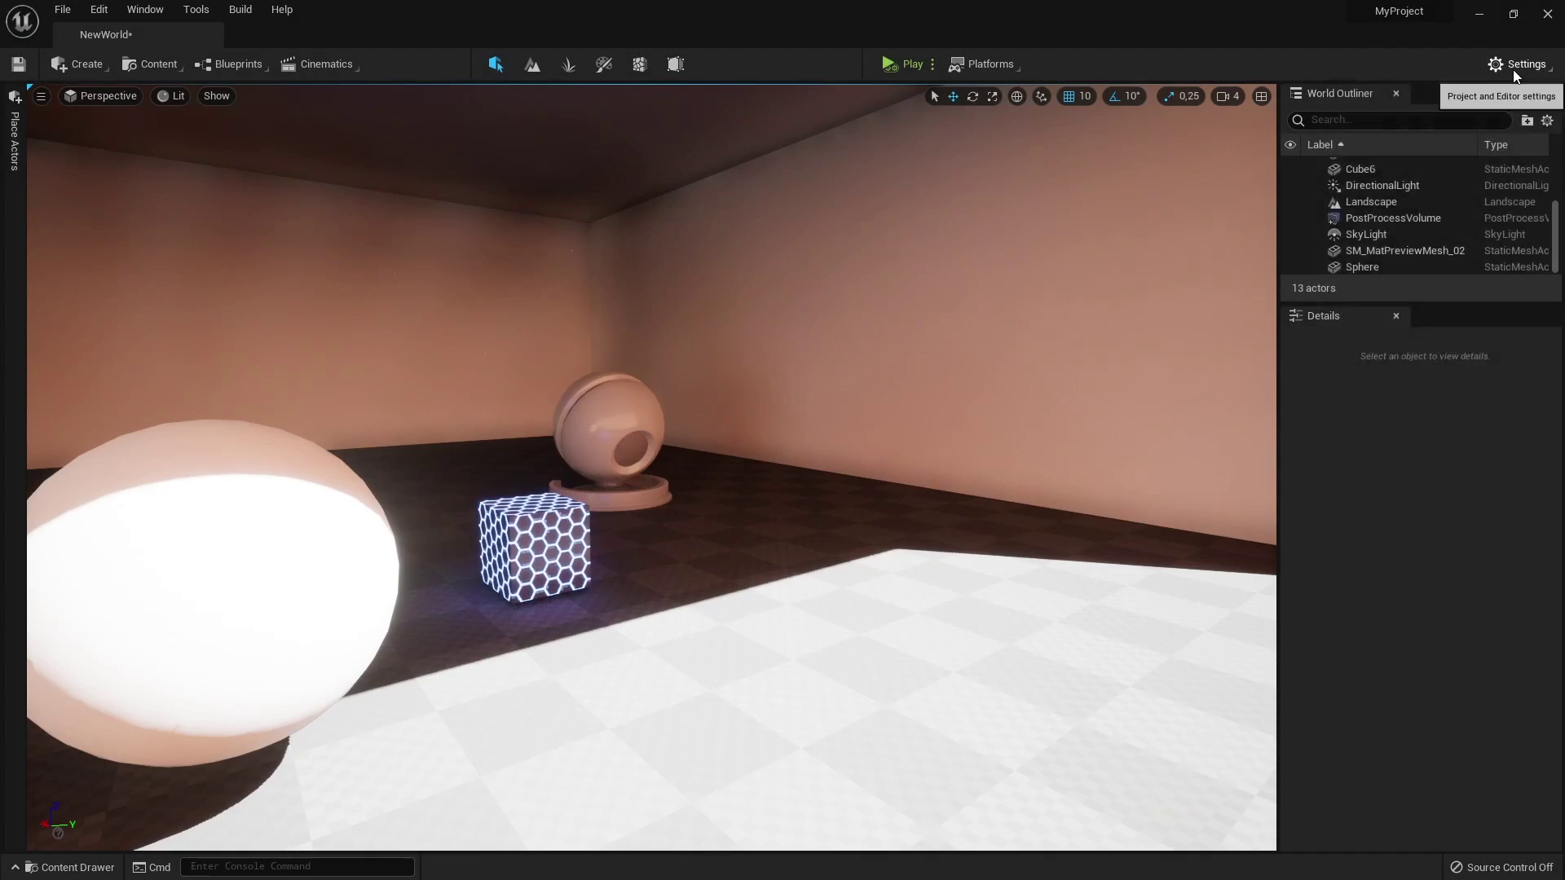
Try the Low, Medium, High and Epic engine scalability presets, and set the overall quality to Cinematic
{"action": "left_click", "coordinate": [1514, 65]}
{"action": "mouse_move", "coordinate": [1503, 291]}
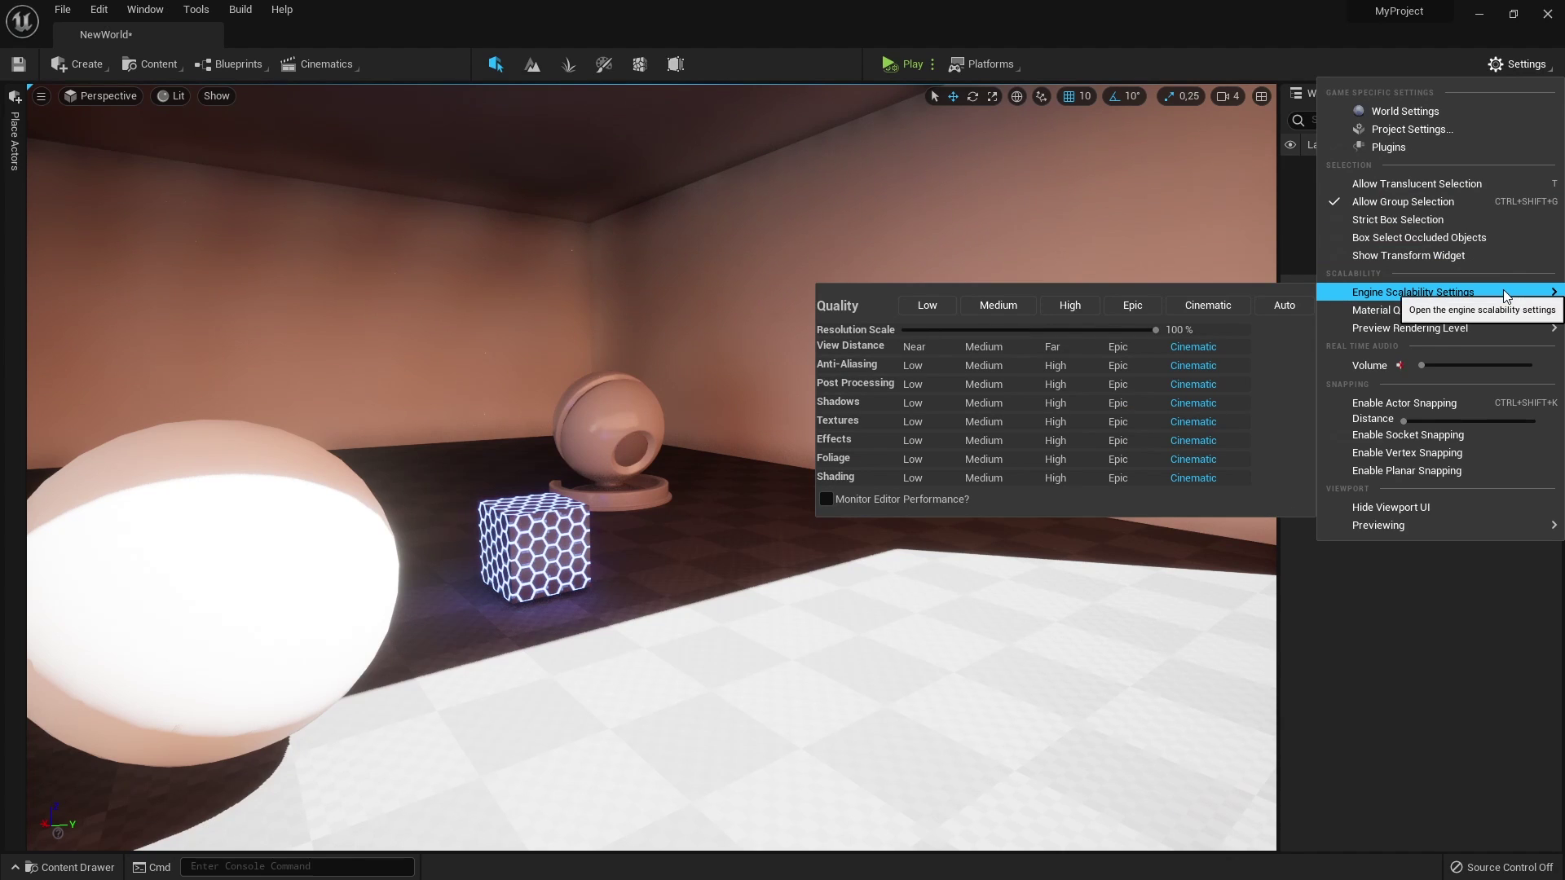
{"action": "left_click", "coordinate": [921, 312]}
{"action": "left_click", "coordinate": [983, 302]}
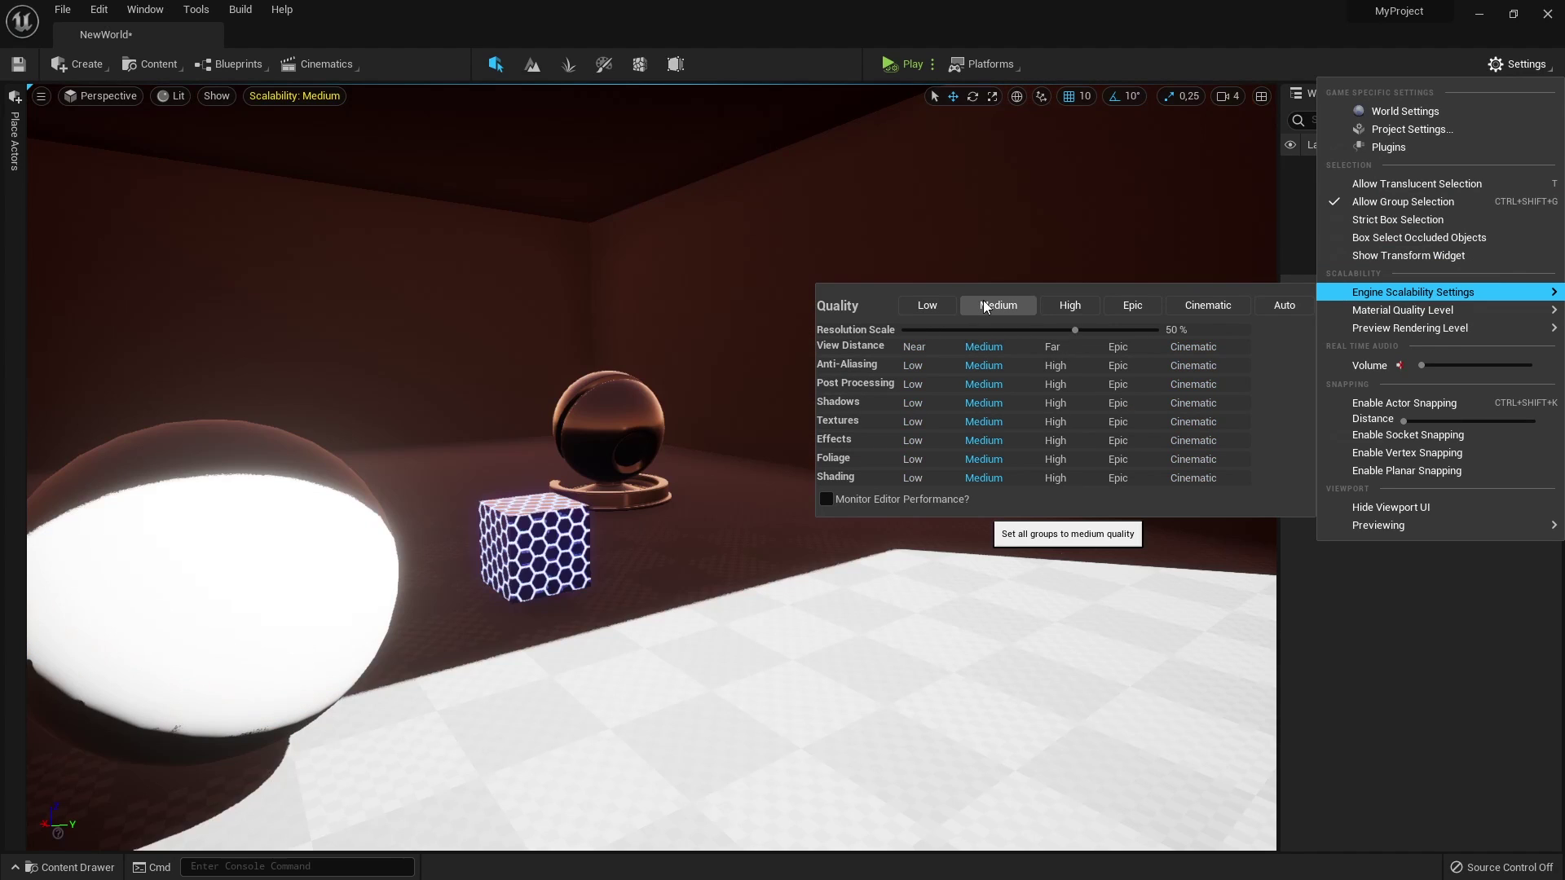
{"action": "left_click", "coordinate": [1053, 305]}
{"action": "left_click", "coordinate": [1125, 306]}
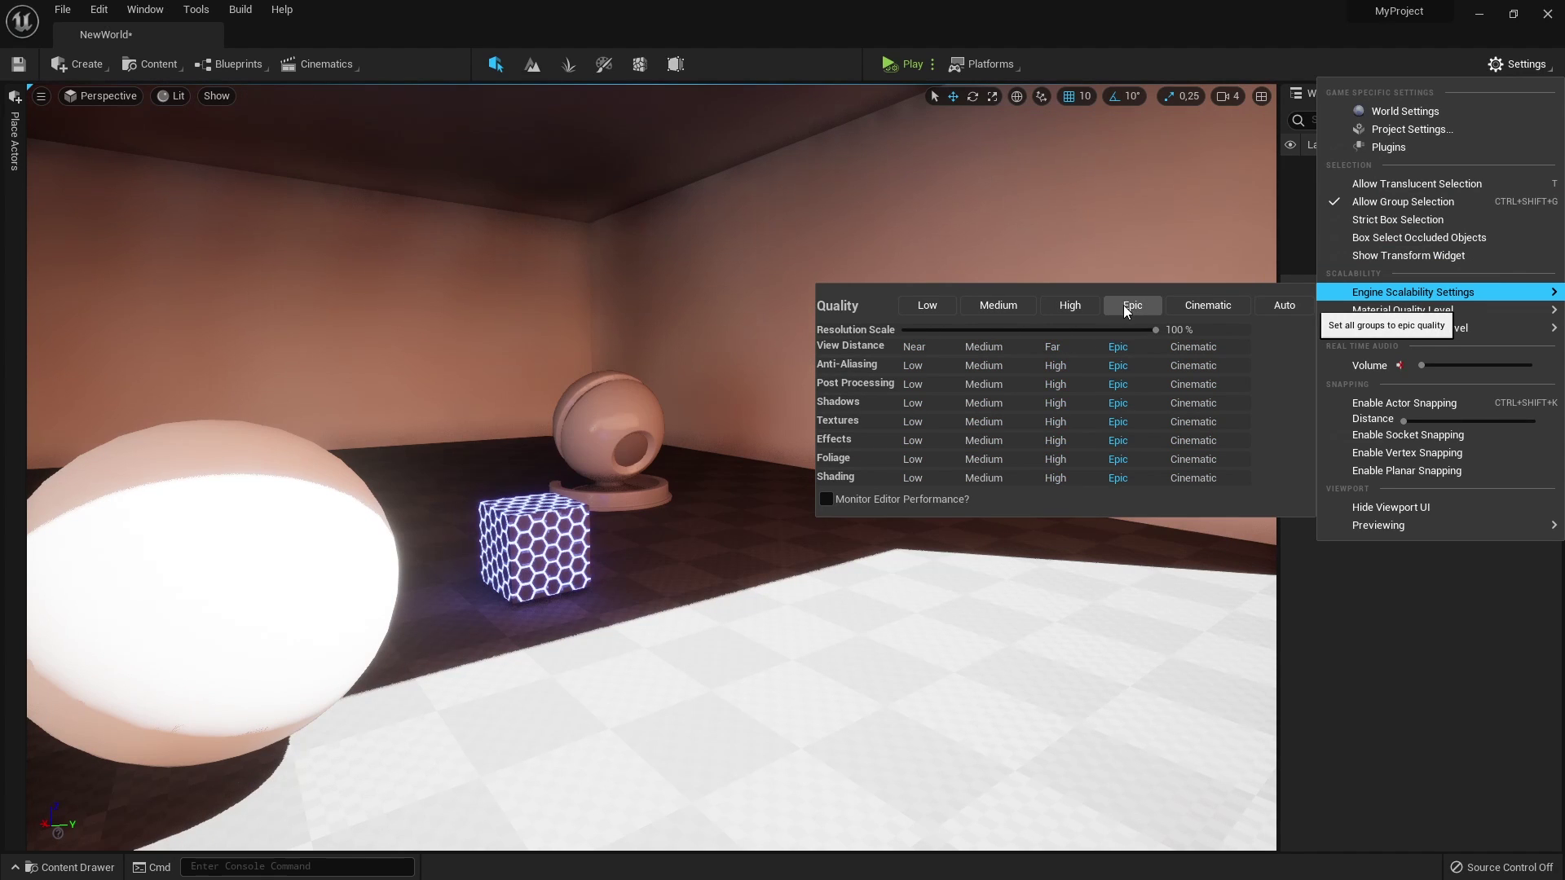
{"action": "left_click", "coordinate": [1192, 303]}
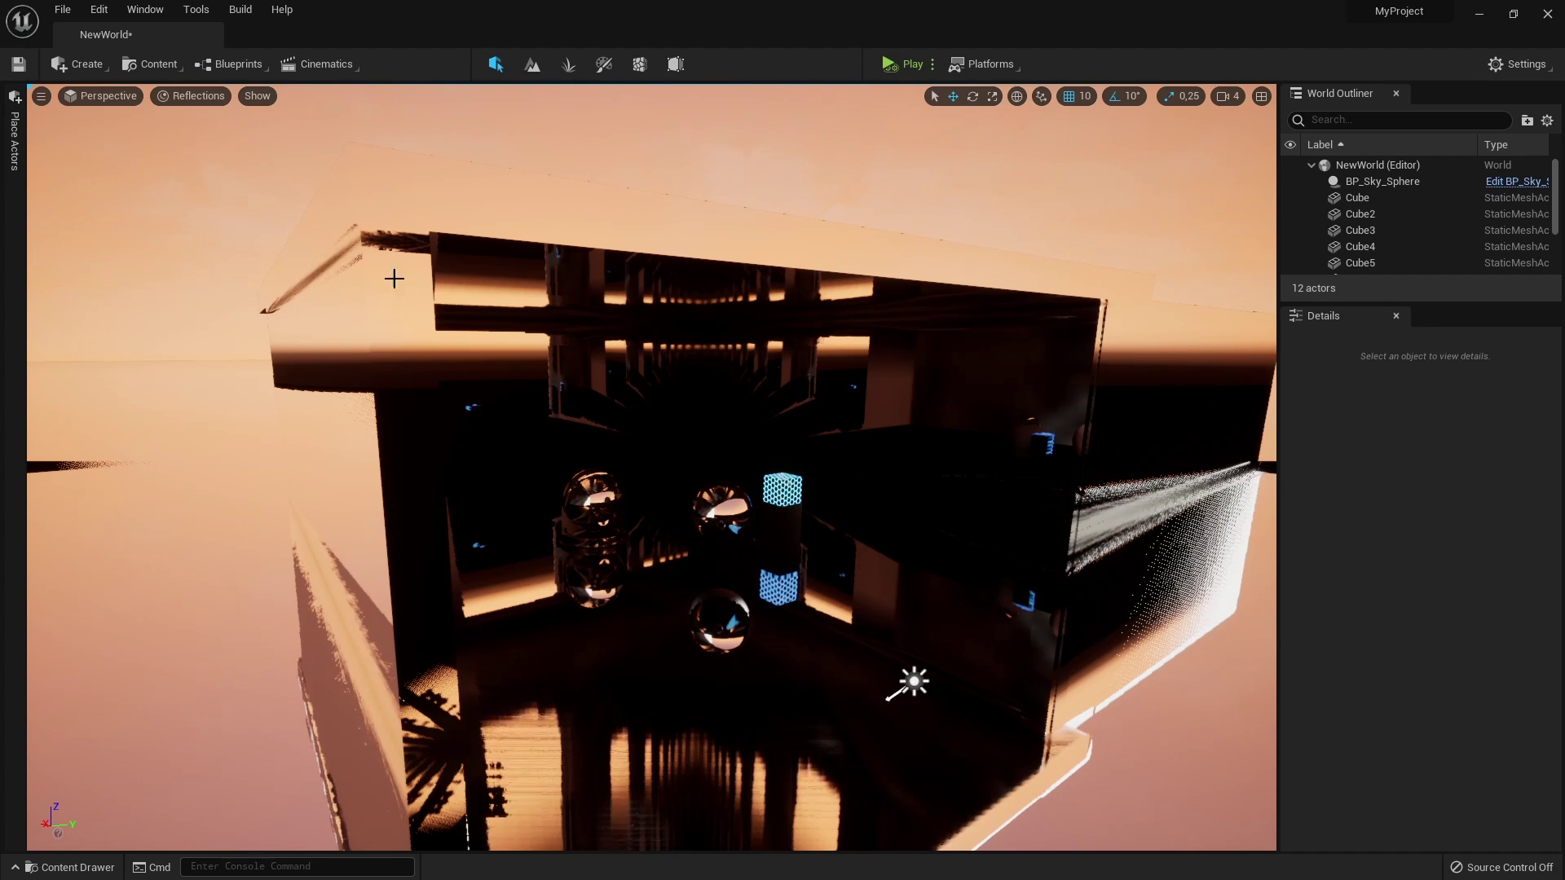
Return the viewport to Lit view, then add a Post Process Volume scaled to 2.75 × 2.5 × 1.75 around the objects at the building's opening
{"action": "left_click", "coordinate": [174, 105]}
{"action": "left_click", "coordinate": [179, 133]}
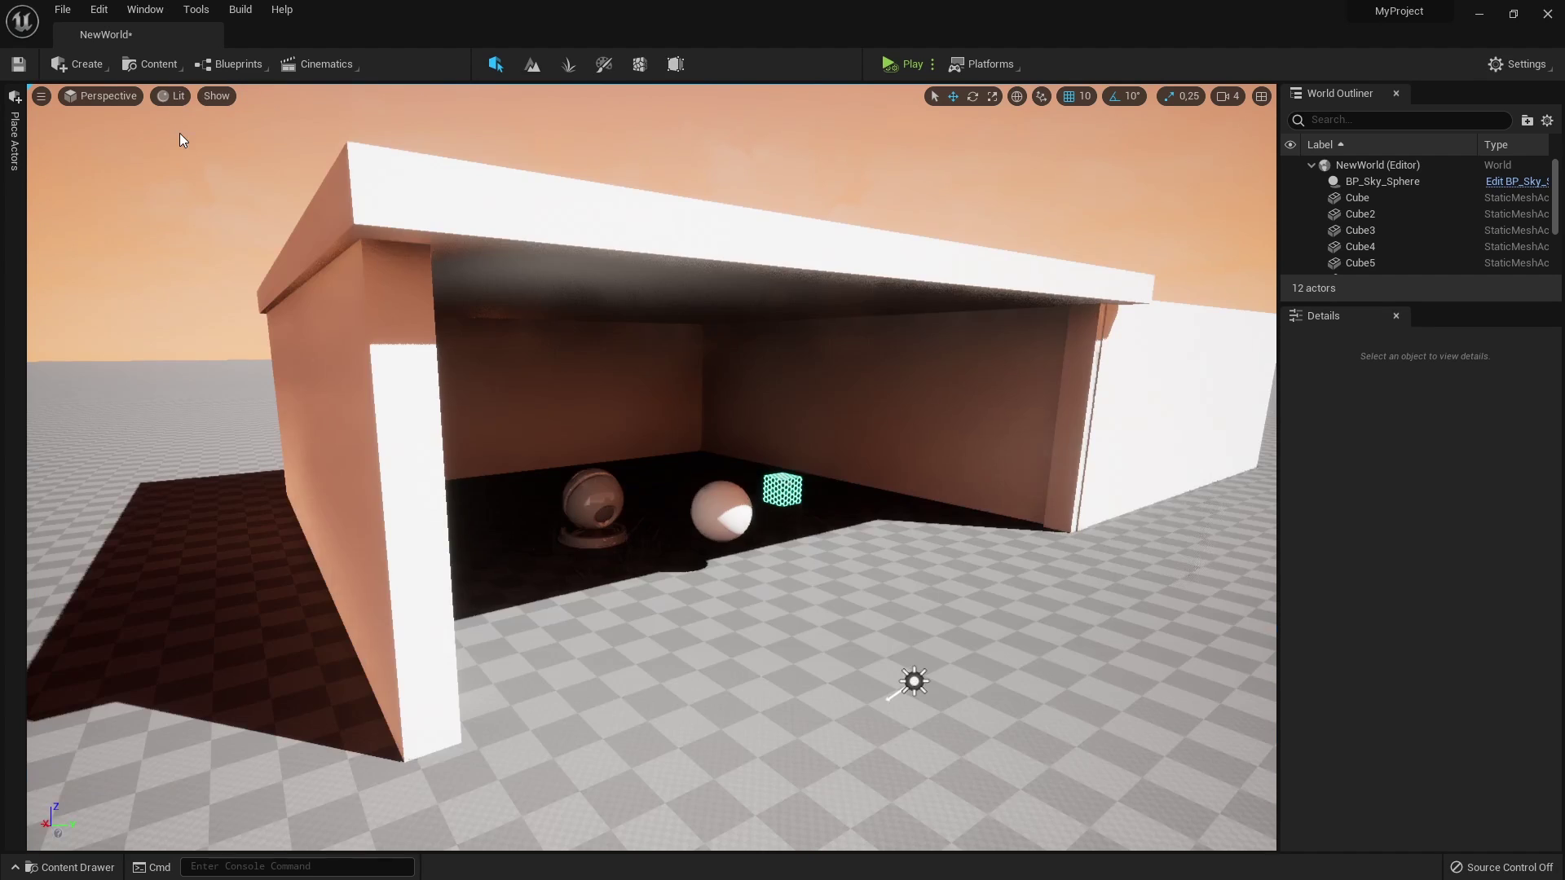
{"action": "left_click", "coordinate": [78, 66]}
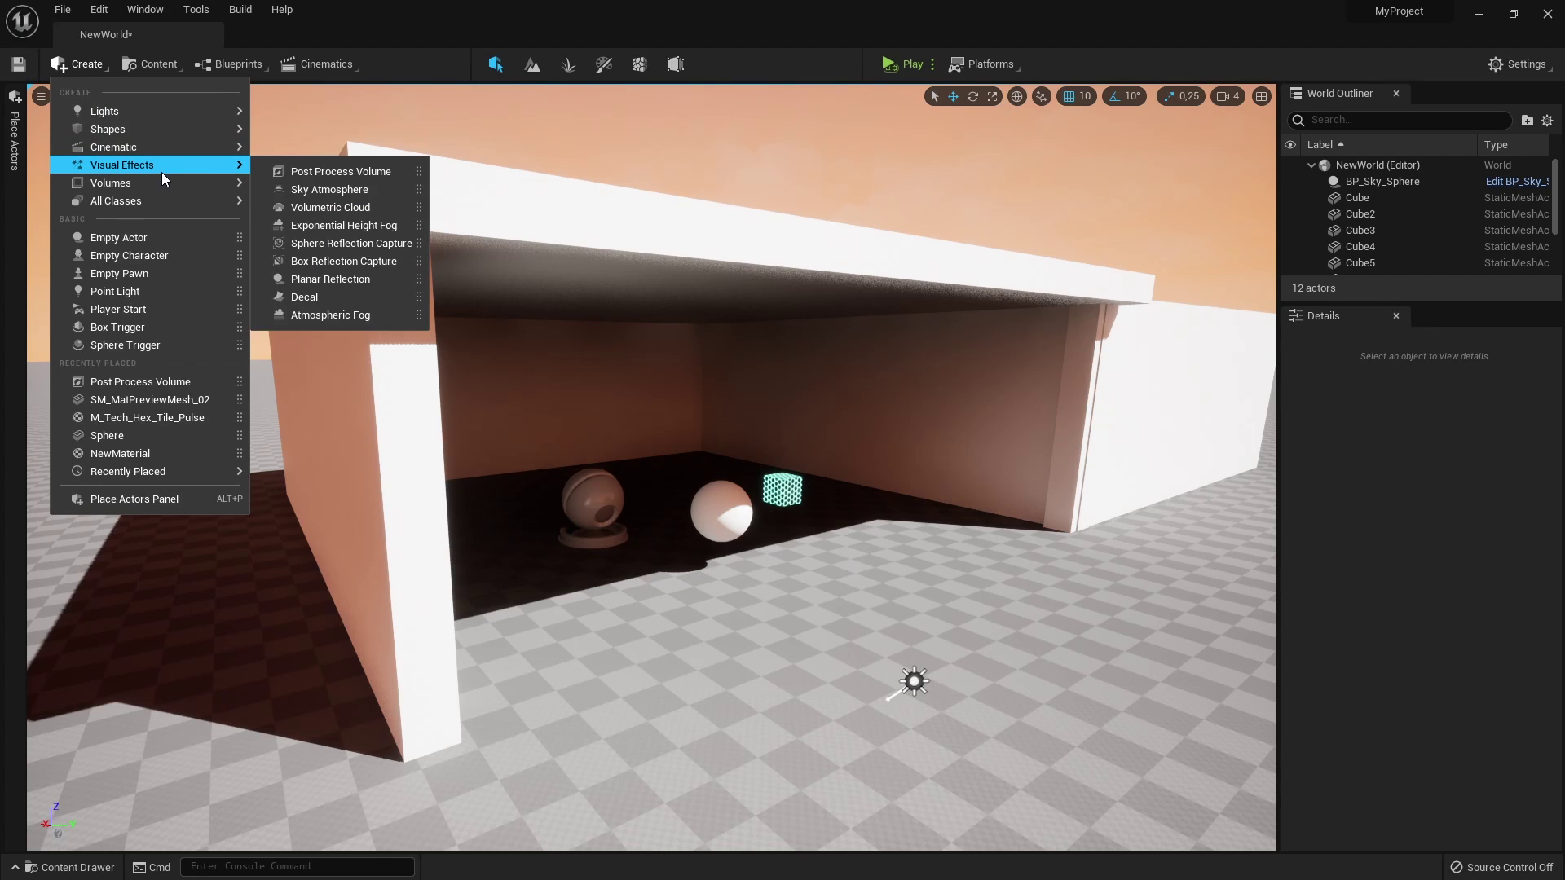
{"action": "mouse_move", "coordinate": [163, 186]}
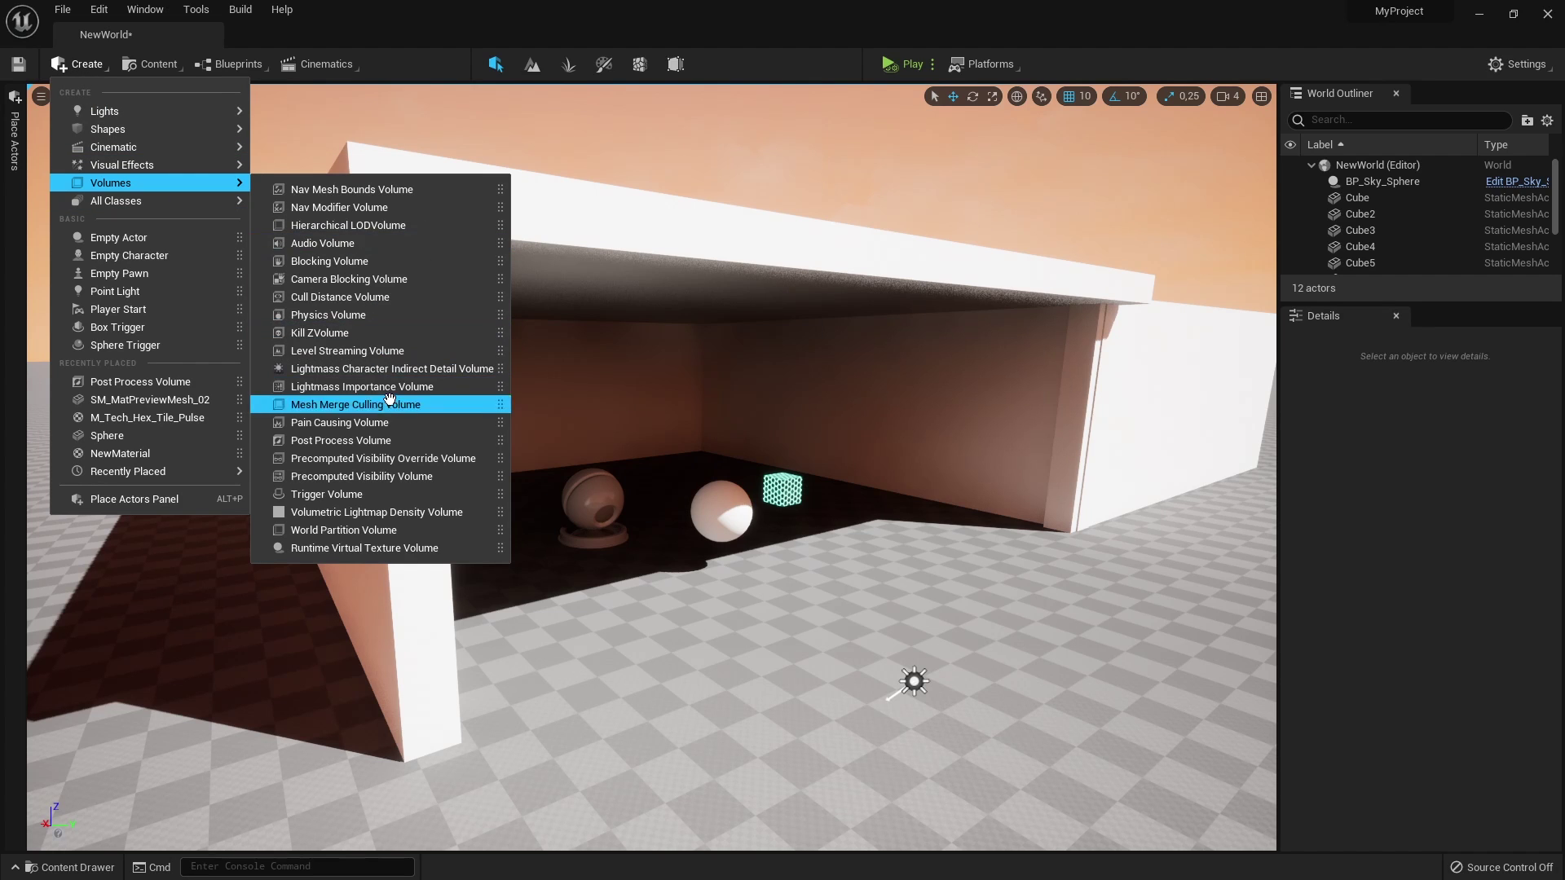
{"action": "left_click", "coordinate": [386, 443]}
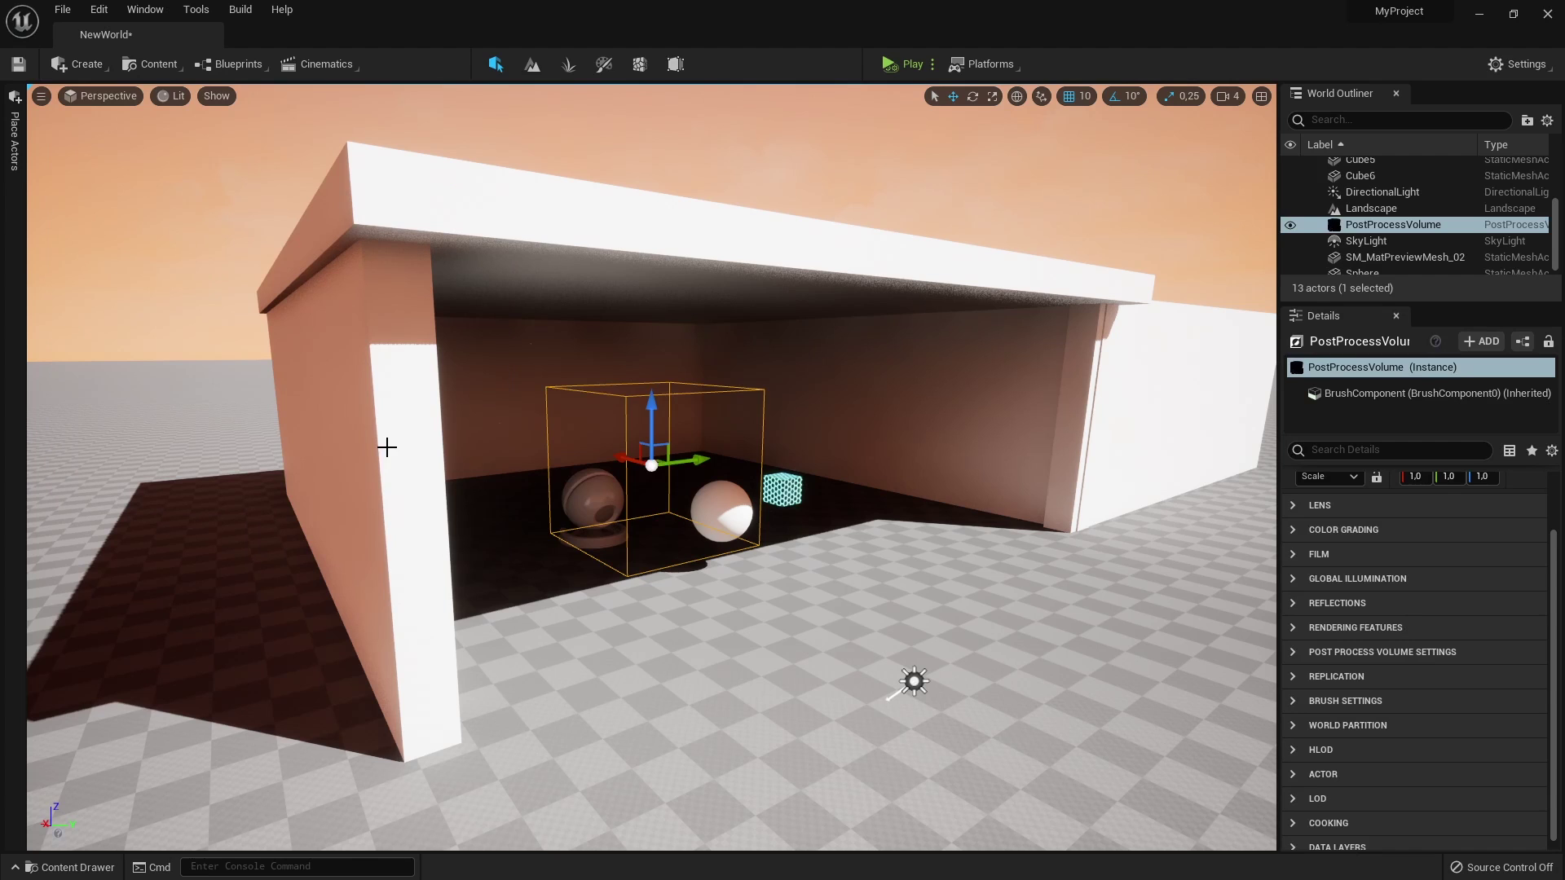
{"action": "key", "text": "e"}
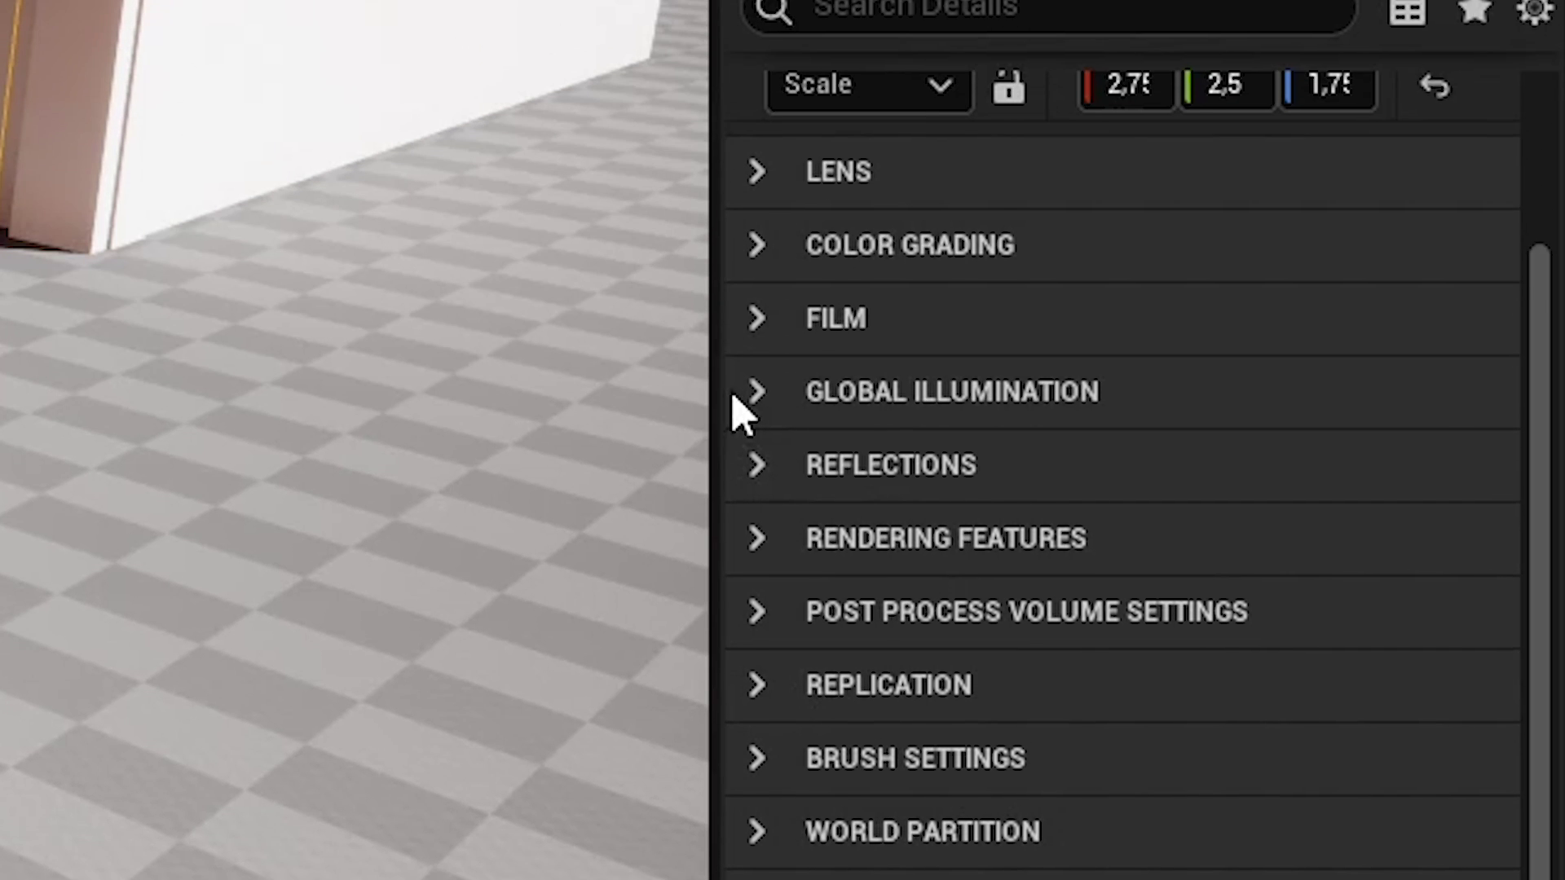
Override the Post Process Volume's global illumination method with Screen Space (Beta)
{"action": "left_click", "coordinate": [756, 400]}
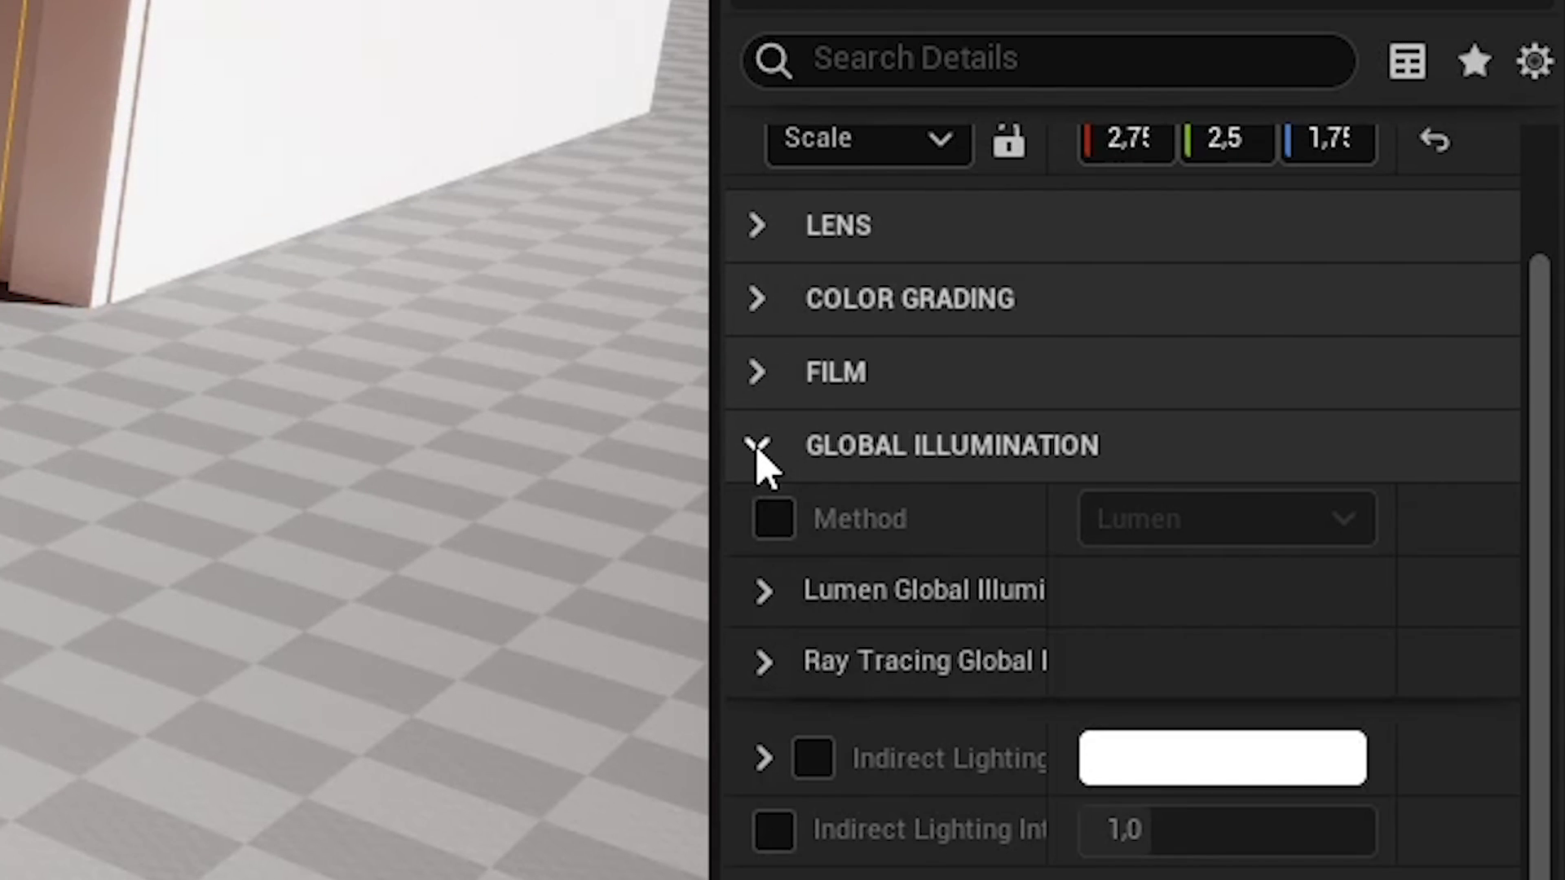
{"action": "left_click", "coordinate": [774, 519]}
{"action": "left_click", "coordinate": [1215, 519]}
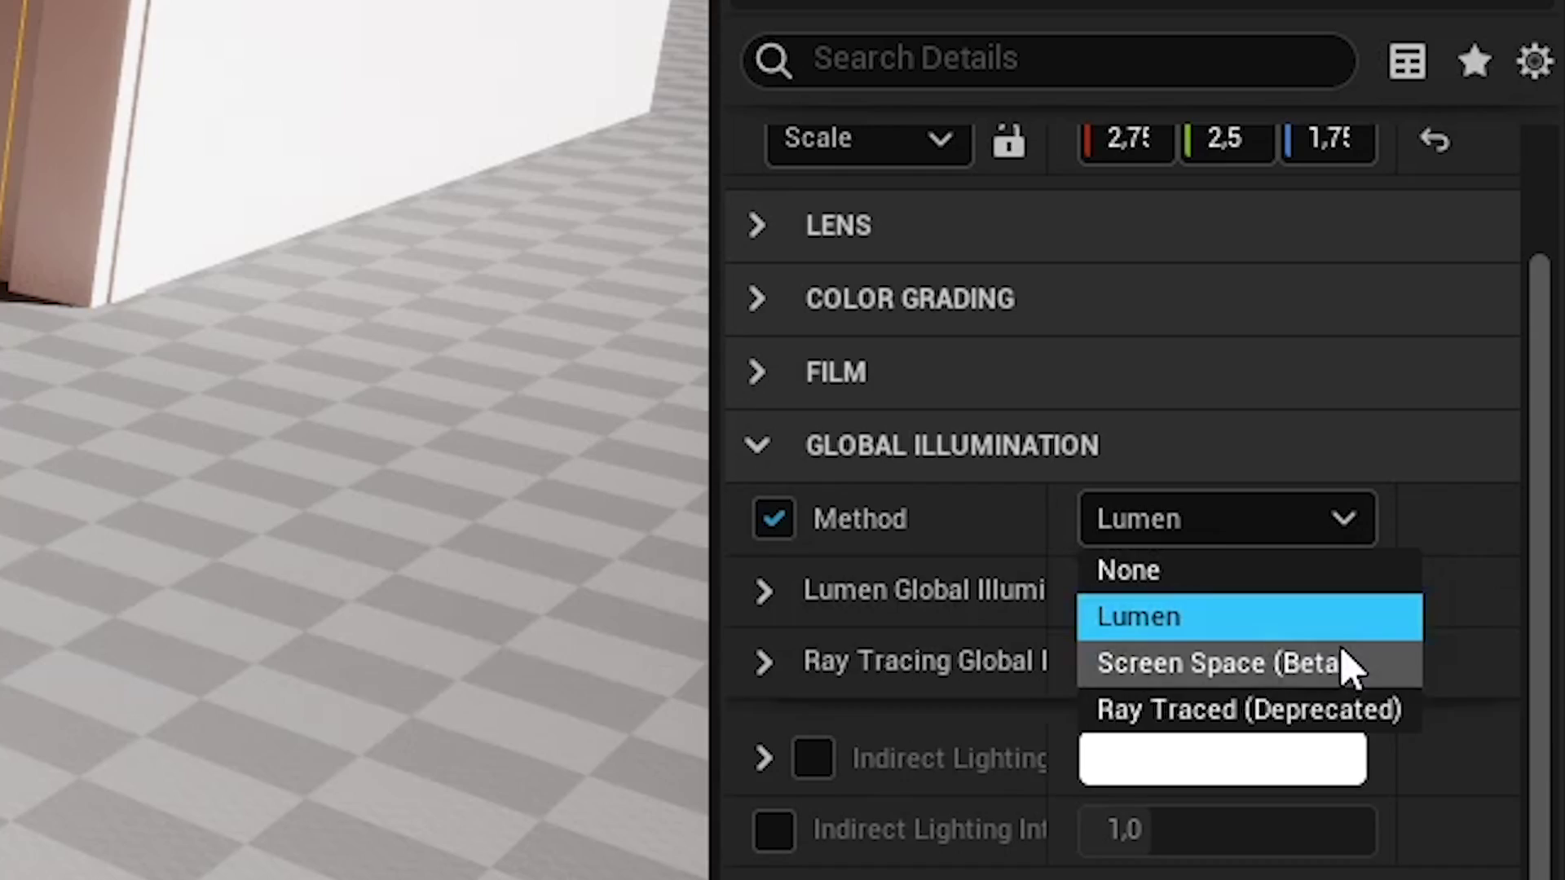
{"action": "left_click", "coordinate": [1326, 662]}
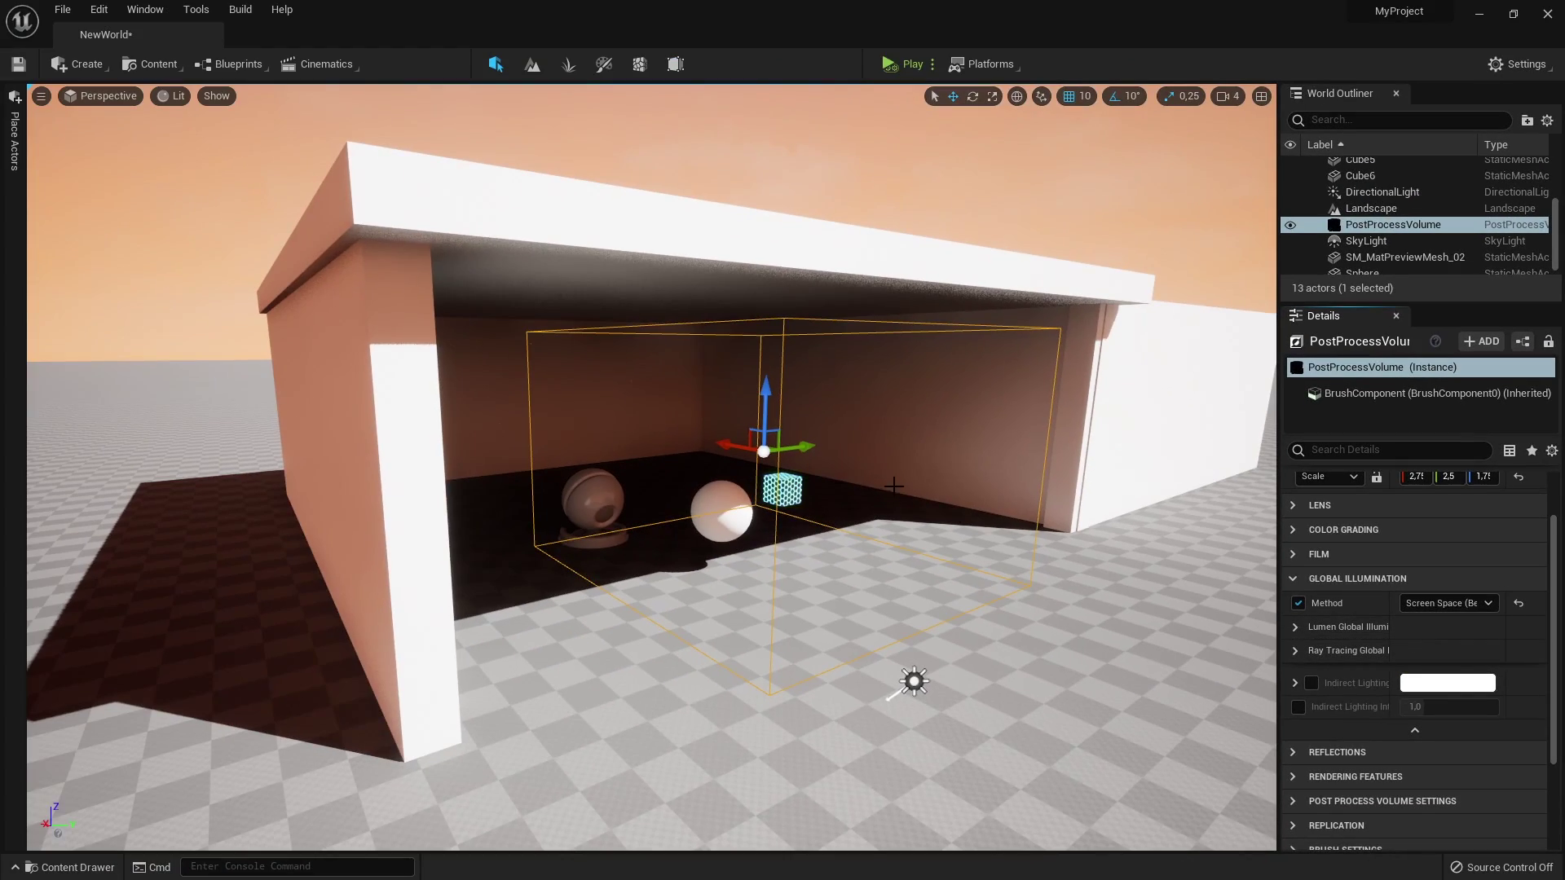
Examine the room's lighting from inside and outside the Post Process Volume
{"action": "key", "text": "w"}
{"action": "right_click_drag", "start_coordinate": [894, 486], "coordinate": [820, 481]}
{"action": "key", "text": "s"}
{"action": "key", "text": "w"}
{"action": "key", "text": "d"}
{"action": "key", "text": "a"}
{"action": "key", "text": "d"}
{"action": "key", "text": "s"}
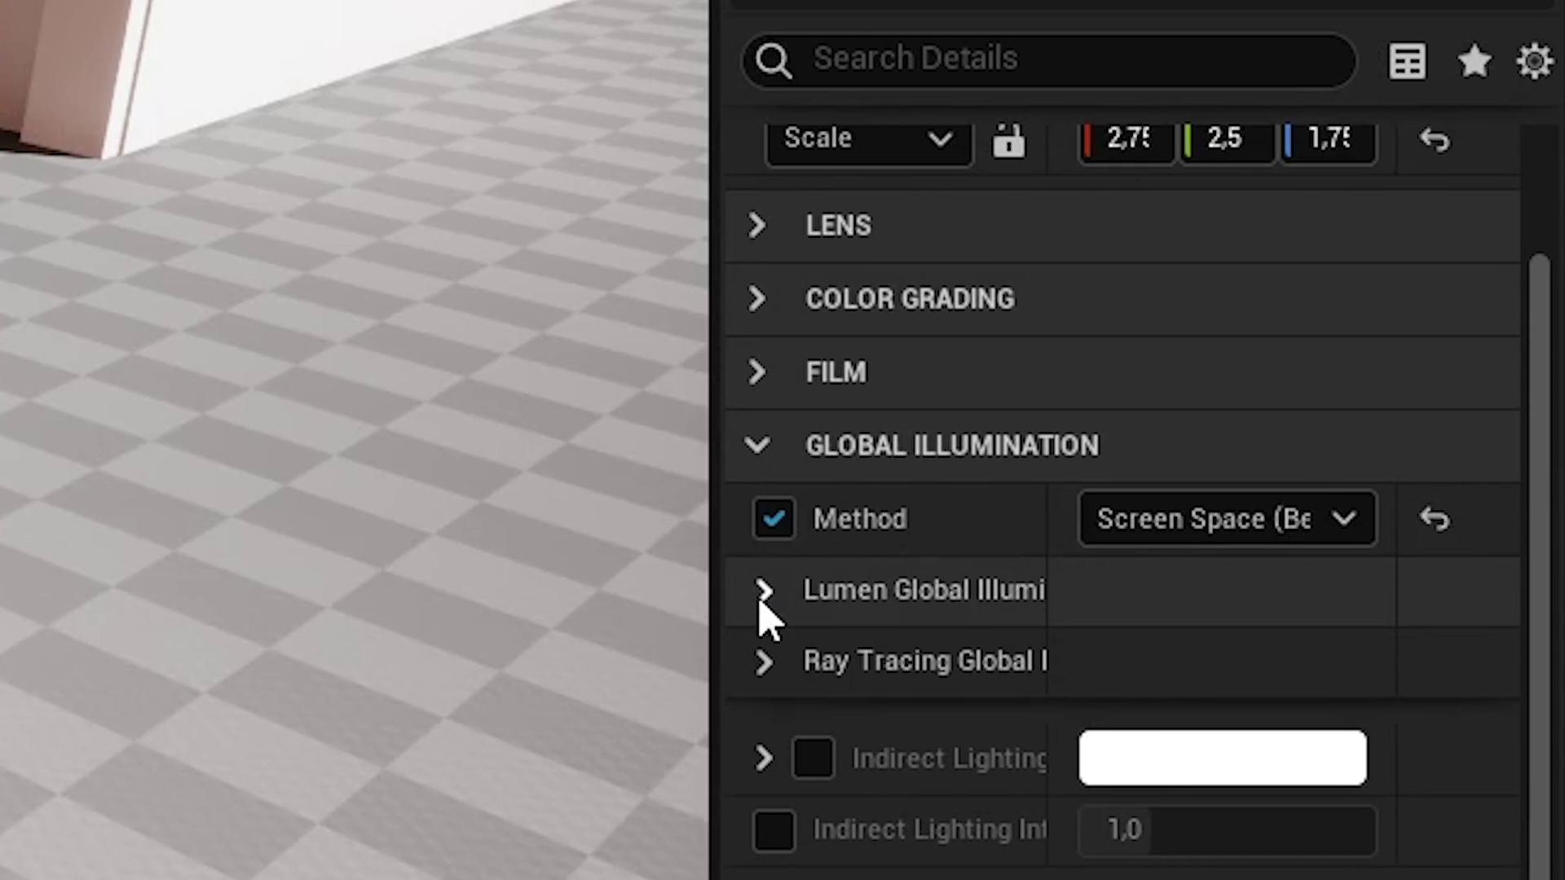
Switch the volume's global illumination method to Lumen, set its Final Gather Quality to 2.0, and compare the lighting across the volume's boundary
{"action": "left_click", "coordinate": [764, 591]}
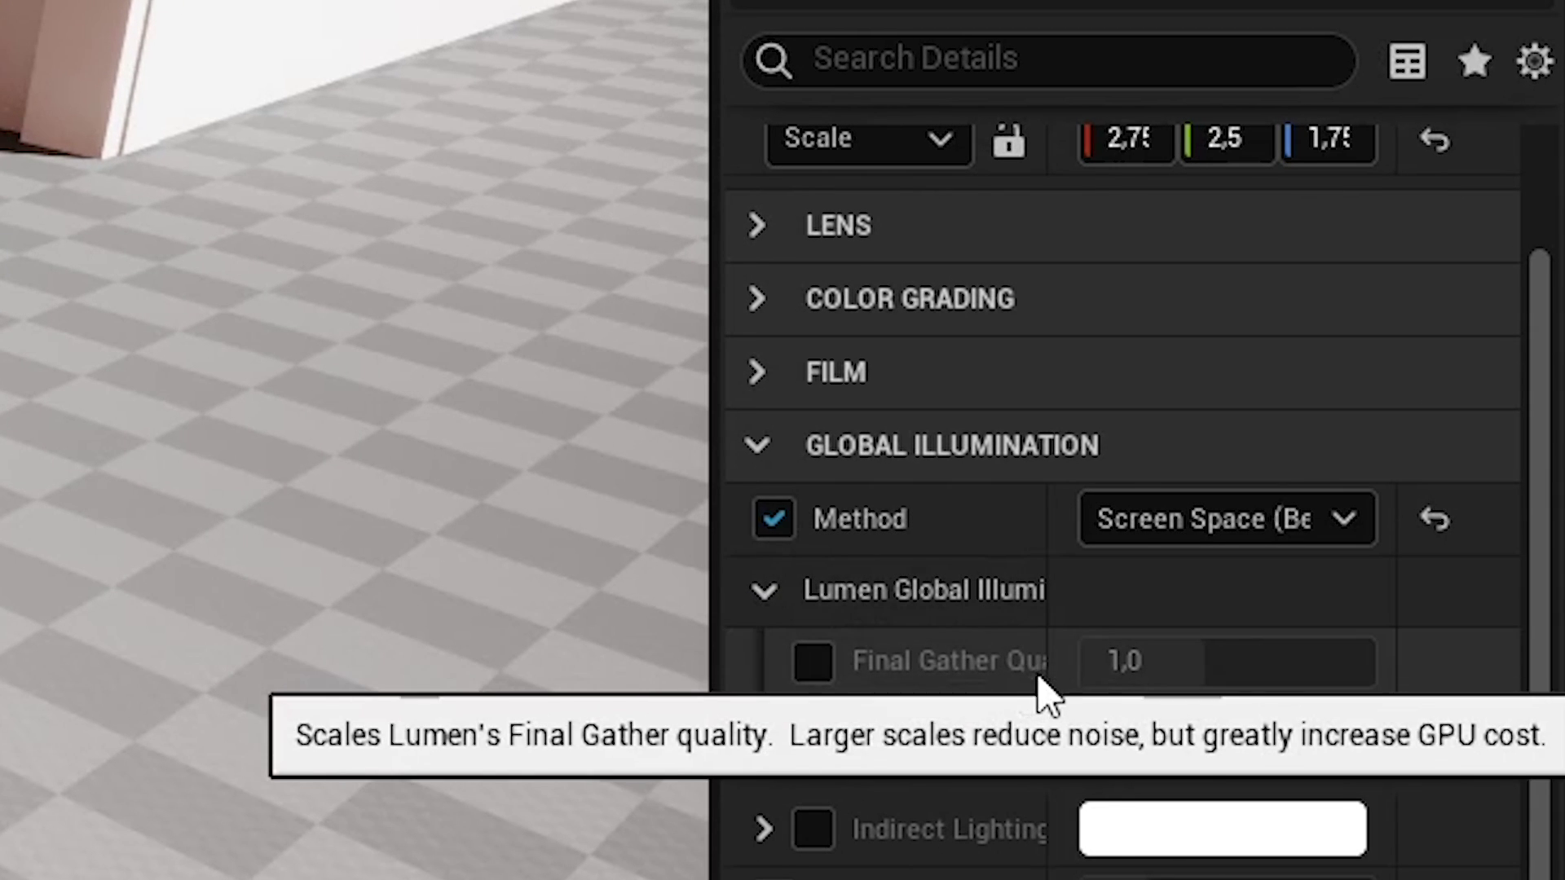
{"action": "left_click_drag", "start_coordinate": [1047, 690], "coordinate": [1129, 683]}
{"action": "left_click", "coordinate": [813, 662]}
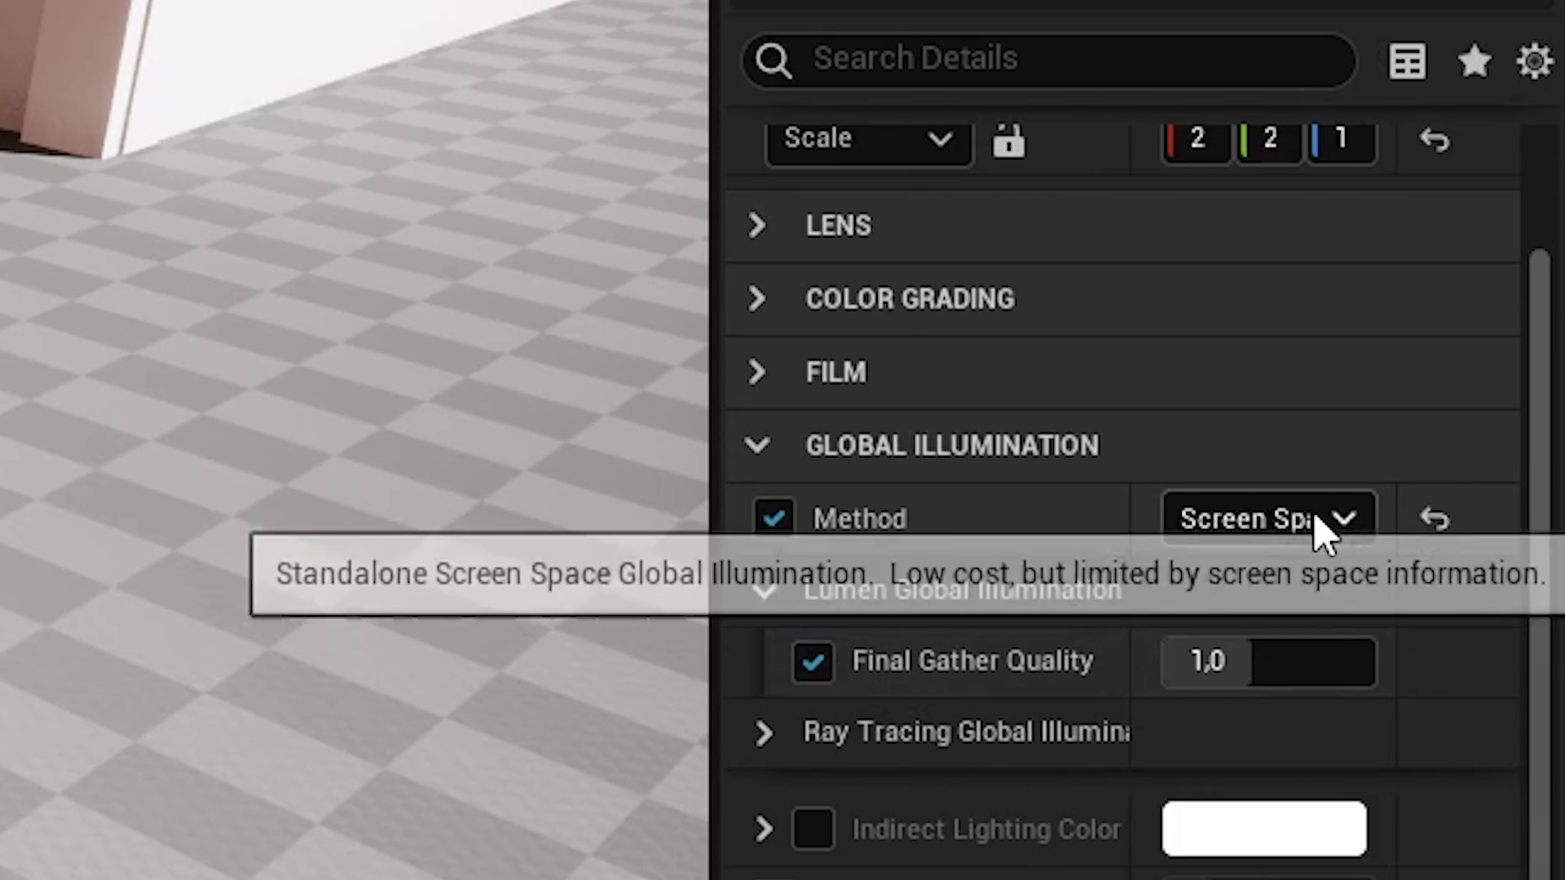
{"action": "left_click", "coordinate": [1313, 519]}
{"action": "left_click", "coordinate": [1353, 622]}
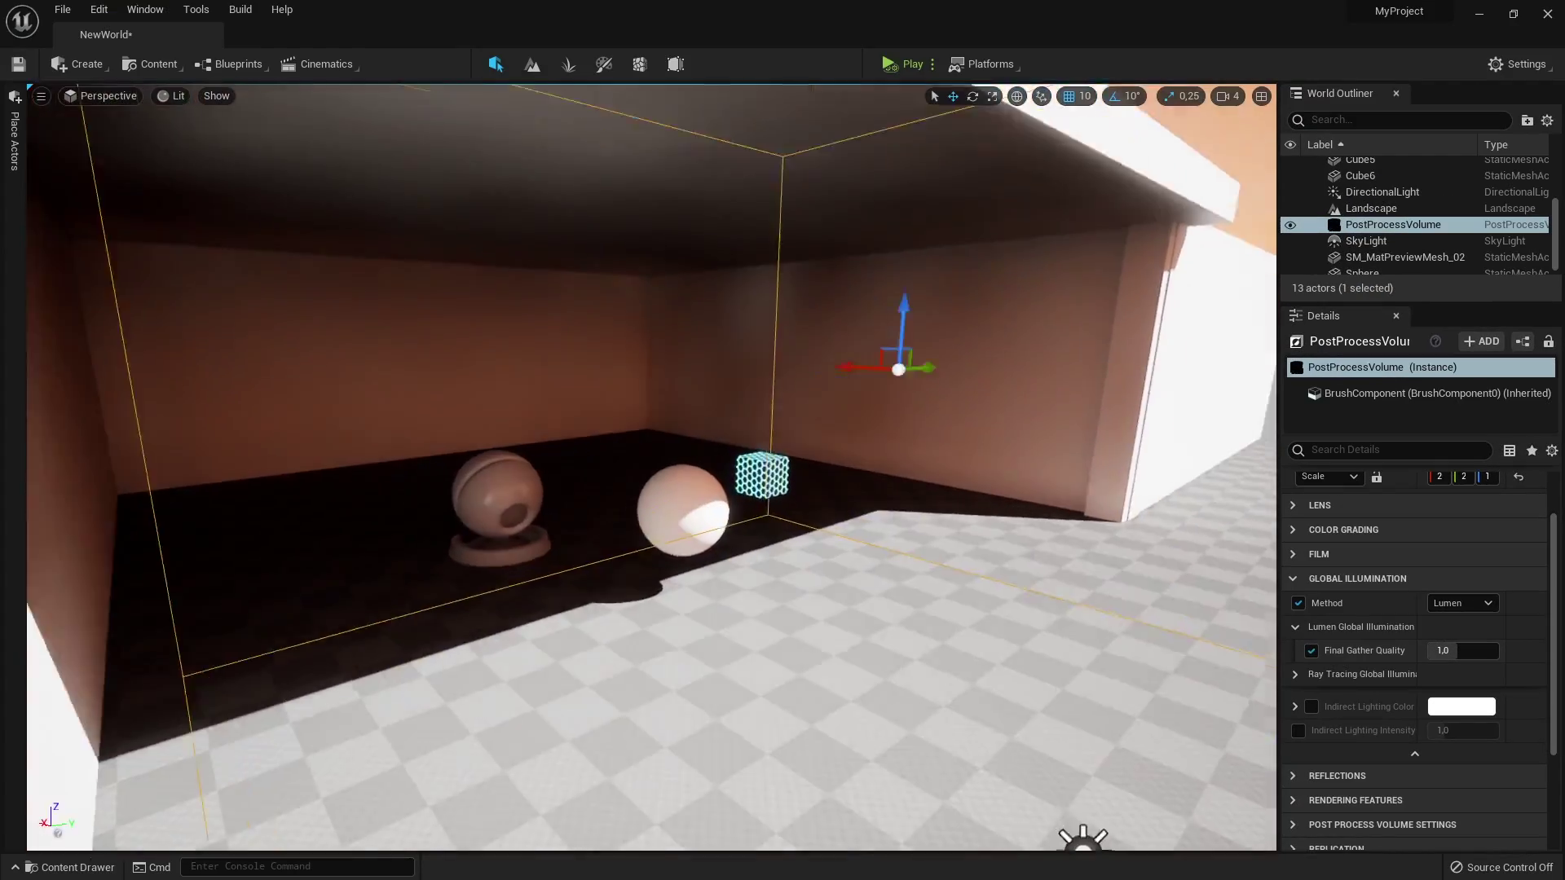
{"action": "key", "text": "s"}
{"action": "right_click_drag", "start_coordinate": [1064, 537], "coordinate": [1028, 554]}
{"action": "key", "text": "w"}
{"action": "key", "text": "s"}
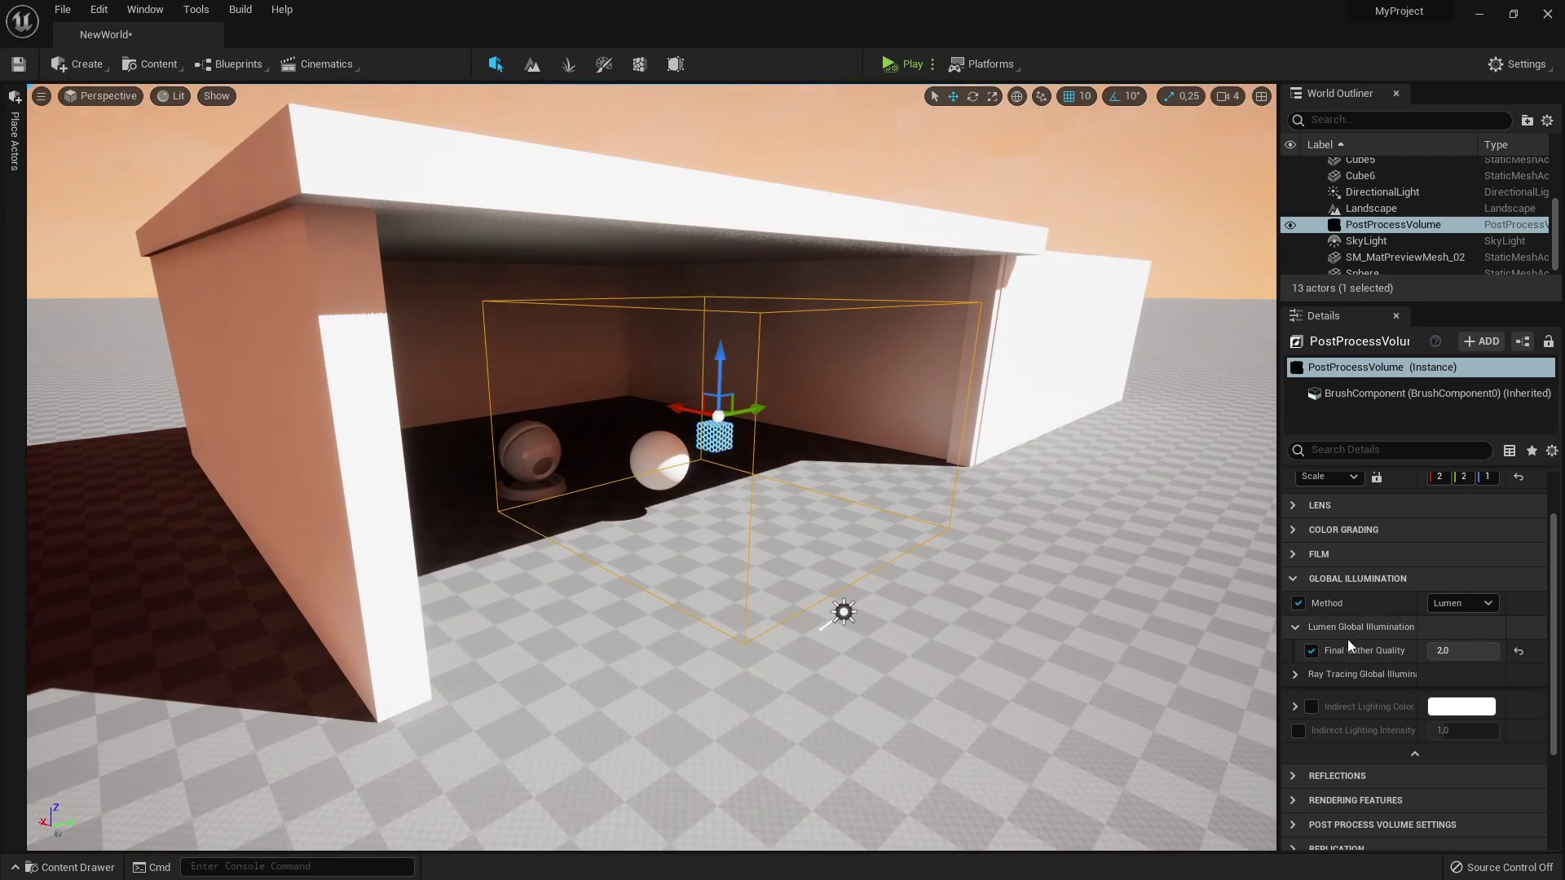
Try the Final Gather type for the volume's ray tracing global illumination, and drop the override after checking the lighting
{"action": "left_click", "coordinate": [1295, 675]}
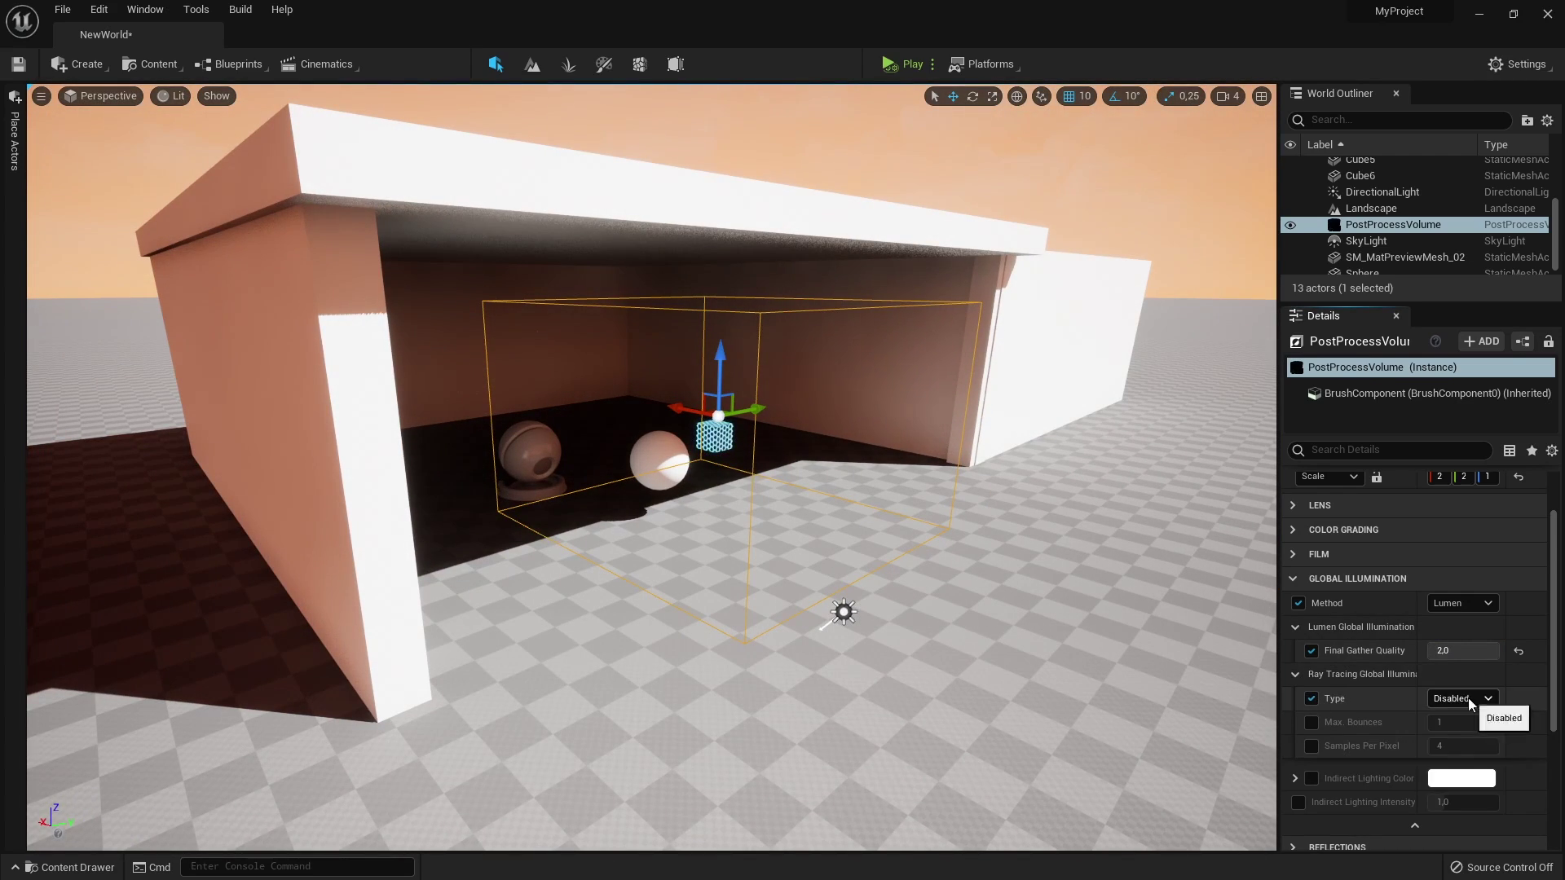
{"action": "left_click", "coordinate": [1467, 699]}
{"action": "left_click", "coordinate": [1497, 701]}
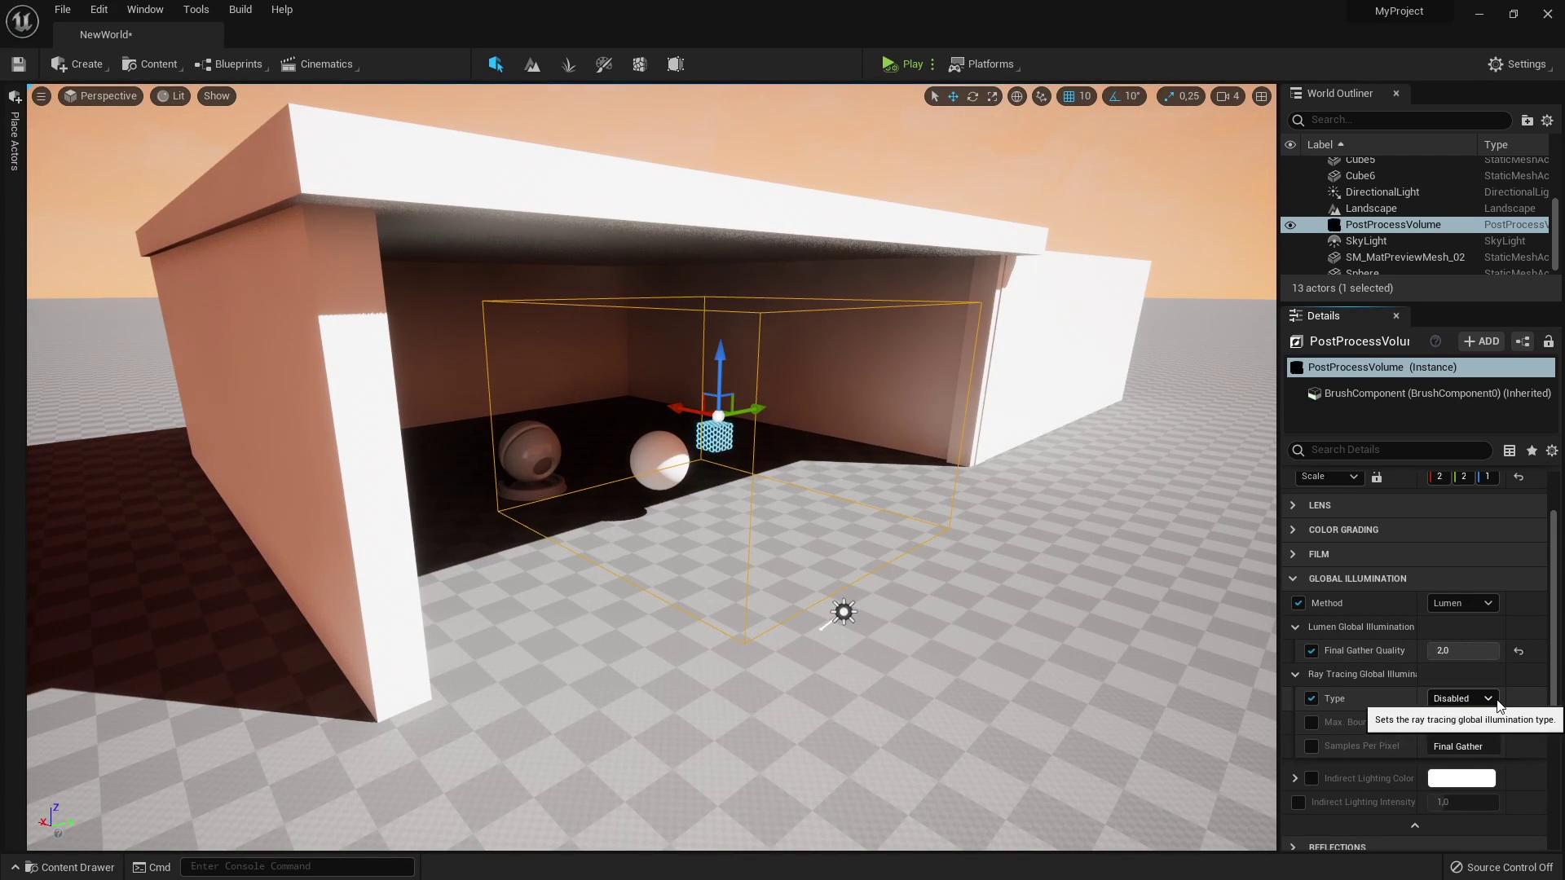
{"action": "left_click", "coordinate": [1443, 698]}
{"action": "left_click", "coordinate": [1463, 745]}
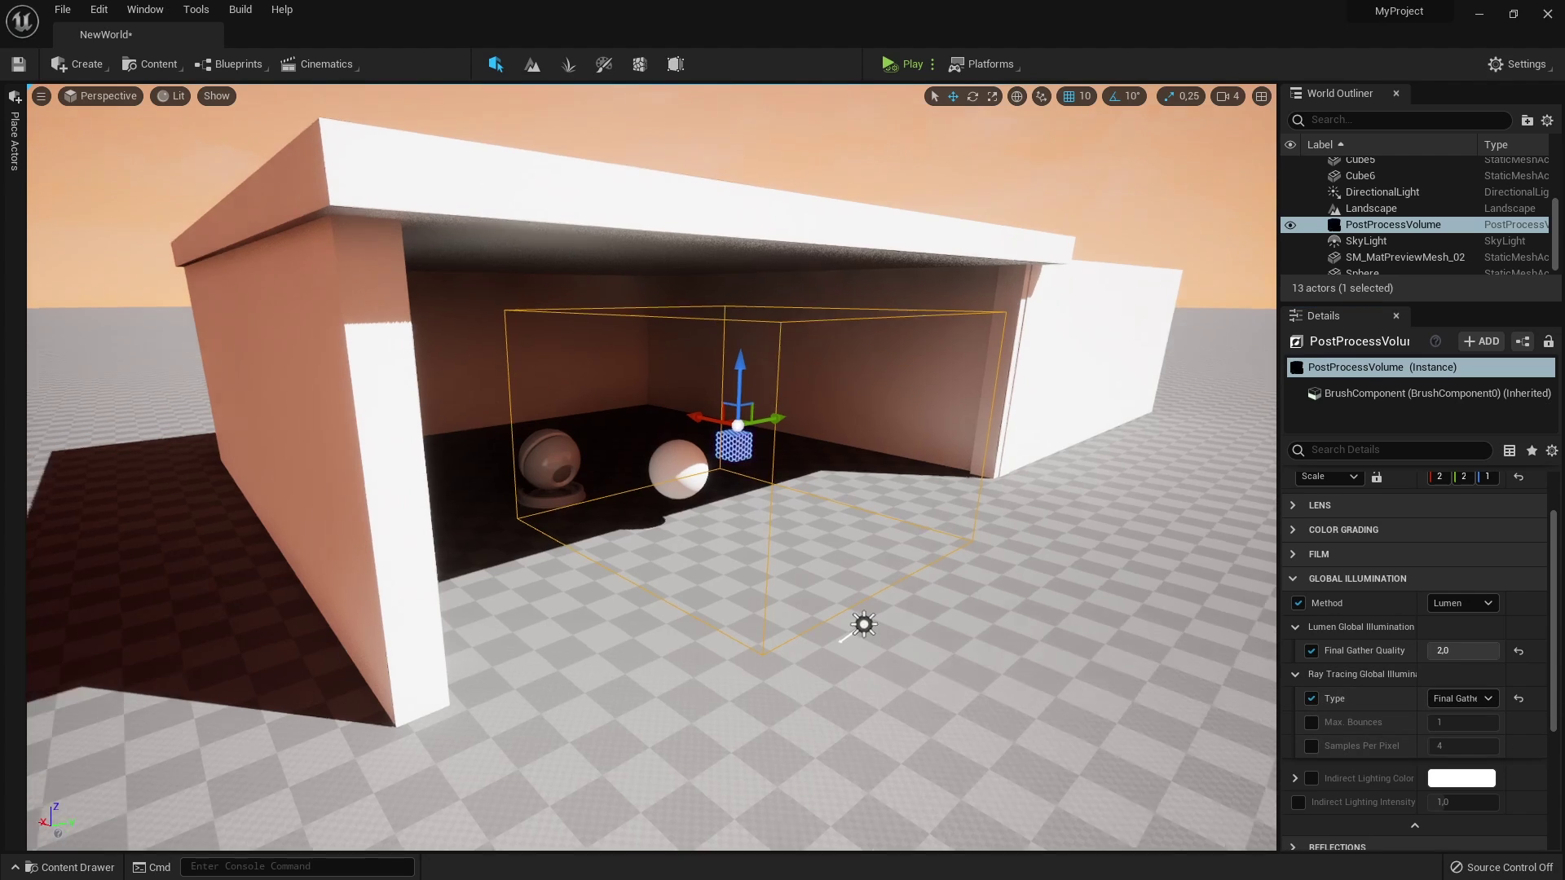
{"action": "key", "text": "w"}
{"action": "right_click_drag", "start_coordinate": [896, 457], "coordinate": [896, 497]}
{"action": "key", "text": "s"}
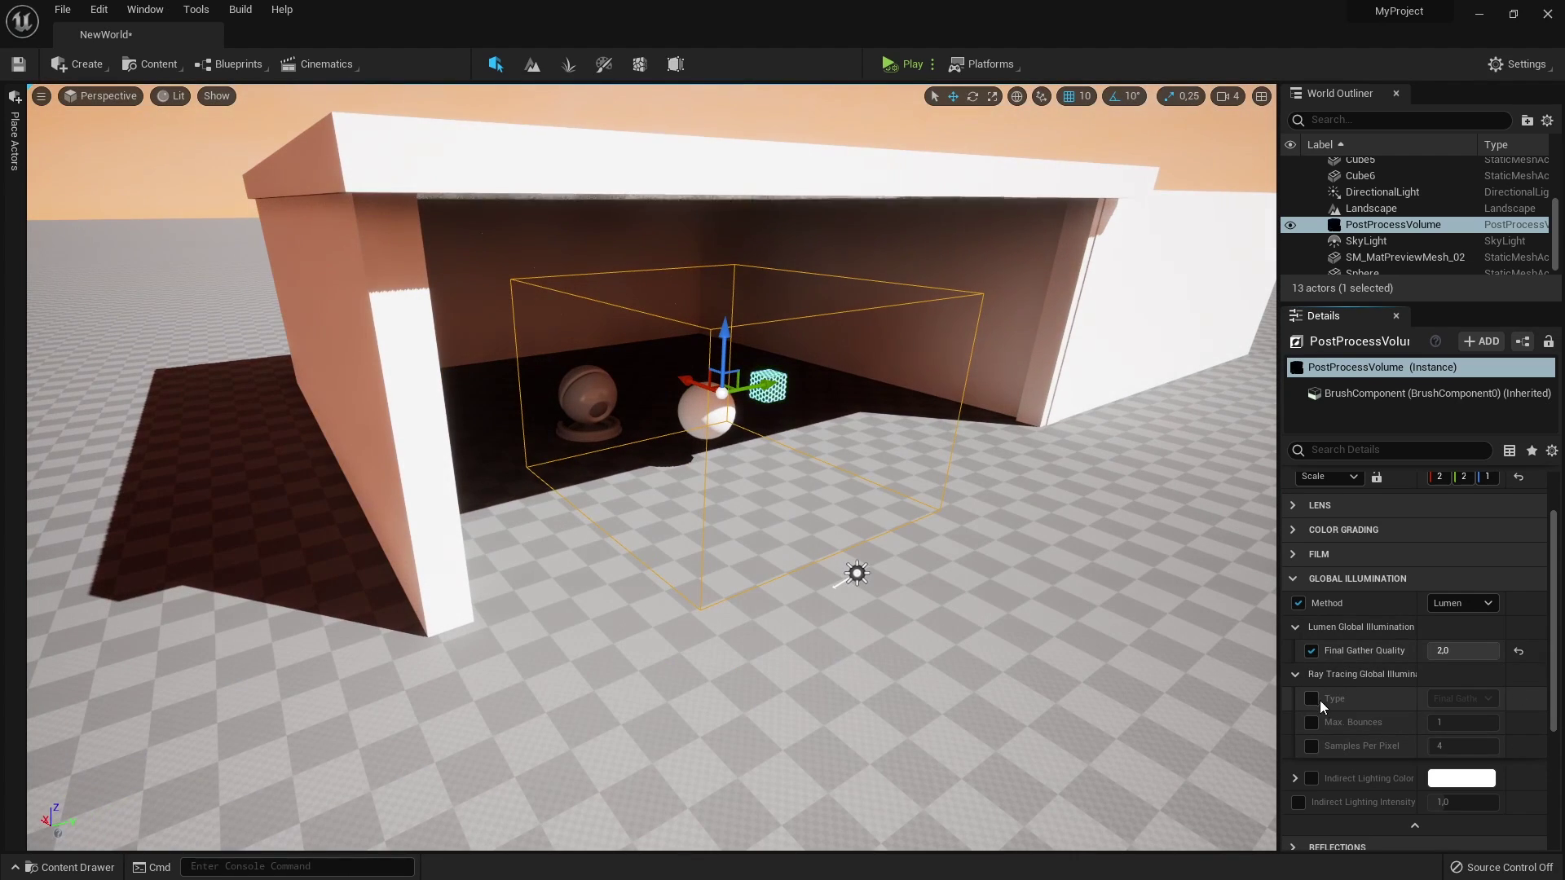
{"action": "left_click", "coordinate": [1295, 674]}
Override the volume's Indirect Lighting Intensity with 3.88 and check the room's lighting inside and outside the volume
{"action": "left_click", "coordinate": [1299, 732]}
{"action": "left_click_drag", "start_coordinate": [1464, 731], "coordinate": [1499, 731]}
{"action": "right_click_drag", "start_coordinate": [1060, 636], "coordinate": [1056, 591]}
{"action": "key", "text": "w"}
{"action": "key", "text": "s"}
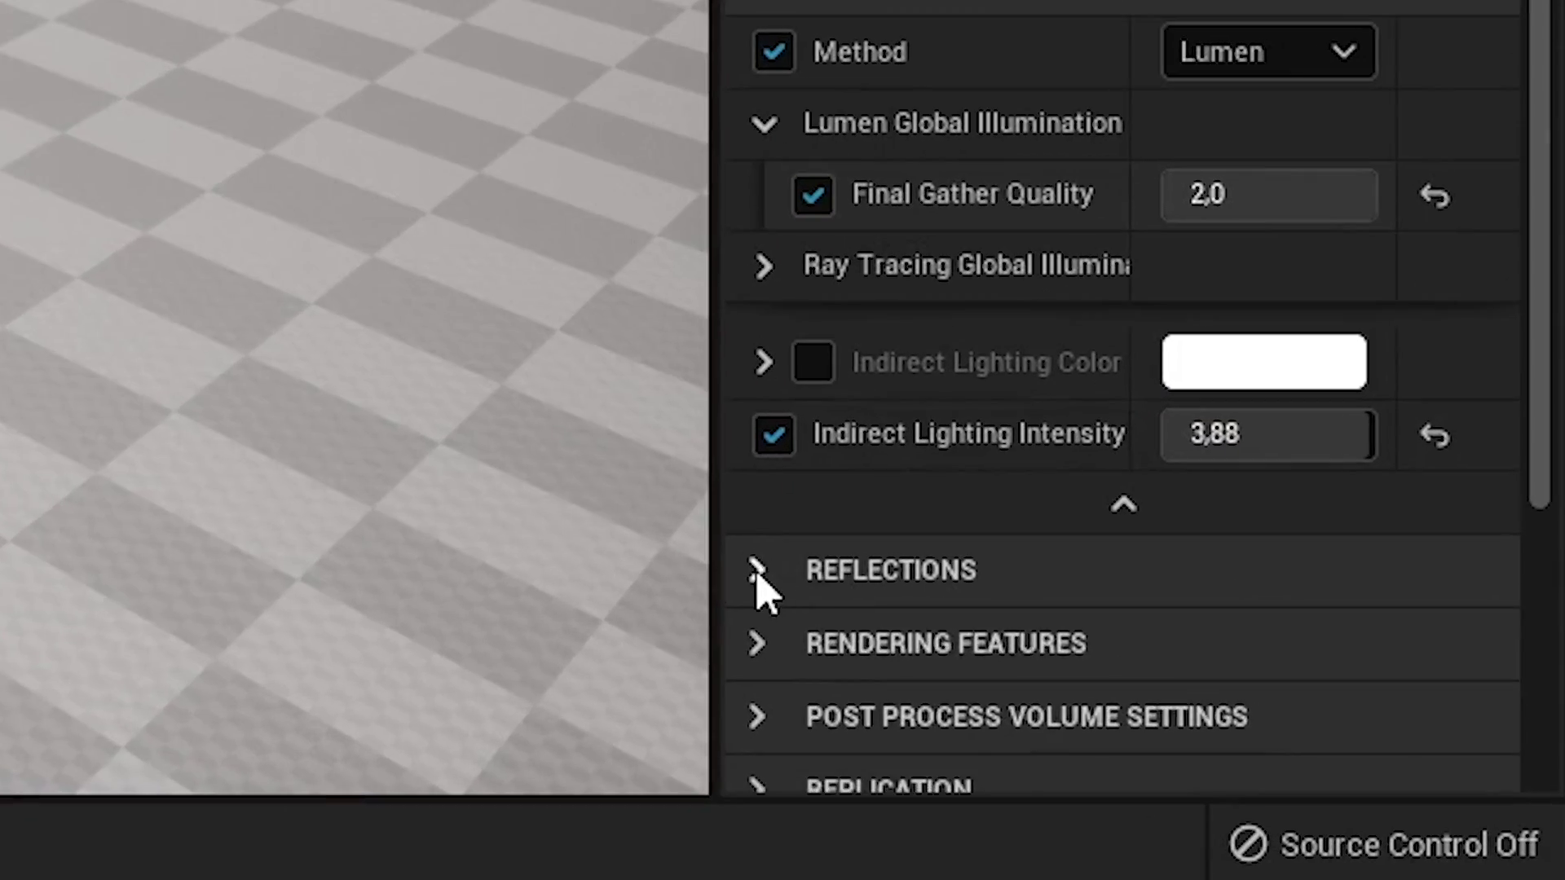
Override the Post Process Volume's reflections method with Screen Space
{"action": "left_click", "coordinate": [1293, 777]}
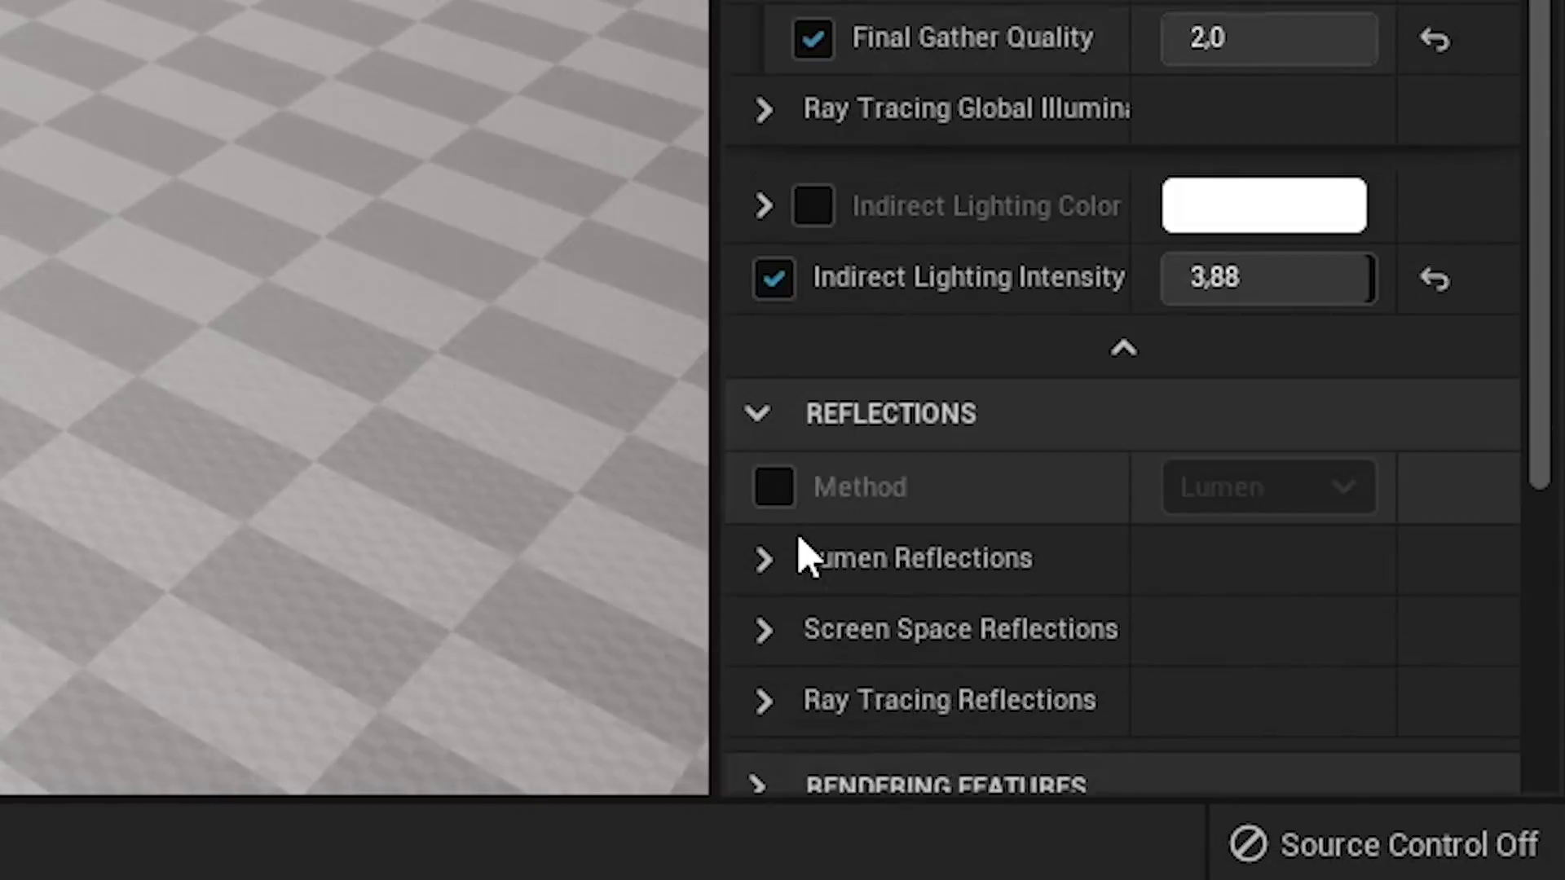
{"action": "scroll", "coordinate": [1027, 426], "scroll_direction": "down", "scroll_amount": 2}
{"action": "left_click", "coordinate": [786, 340]}
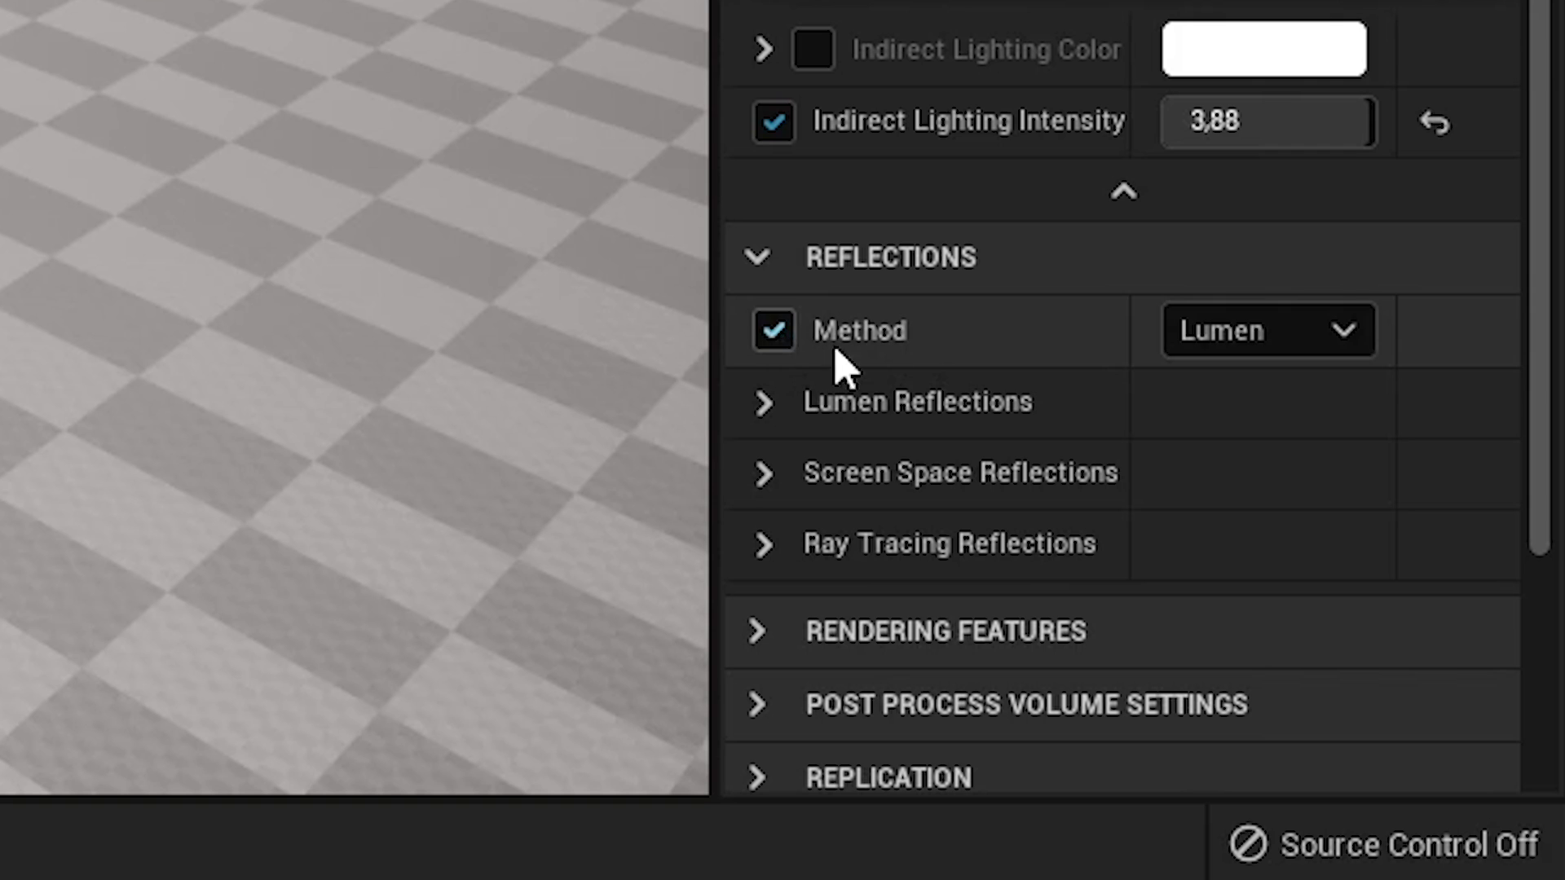
{"action": "left_click", "coordinate": [1315, 344]}
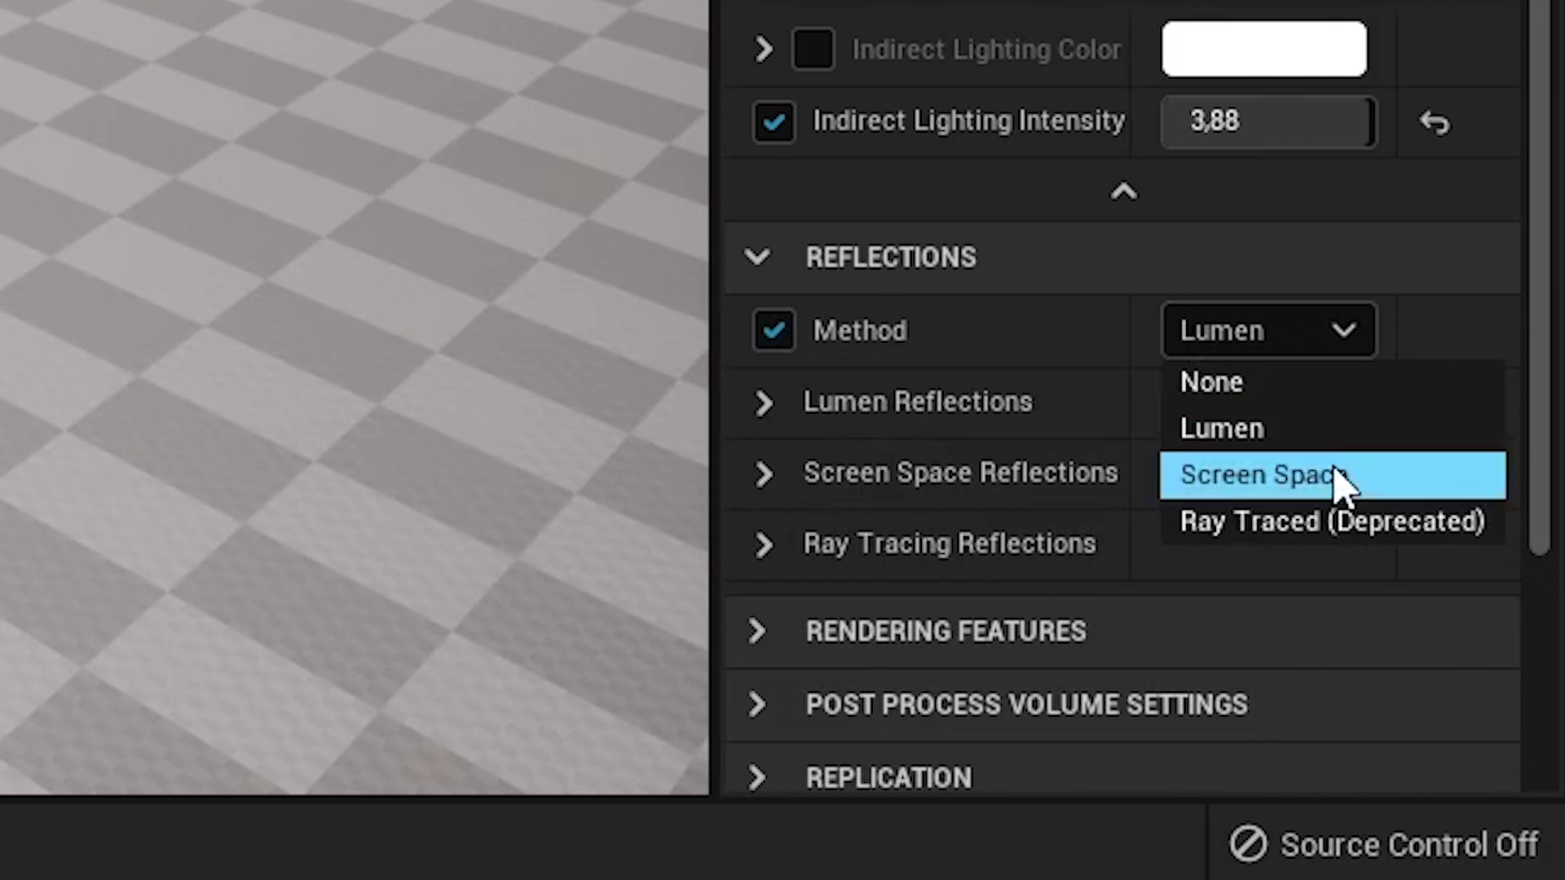
{"action": "left_click", "coordinate": [1341, 477]}
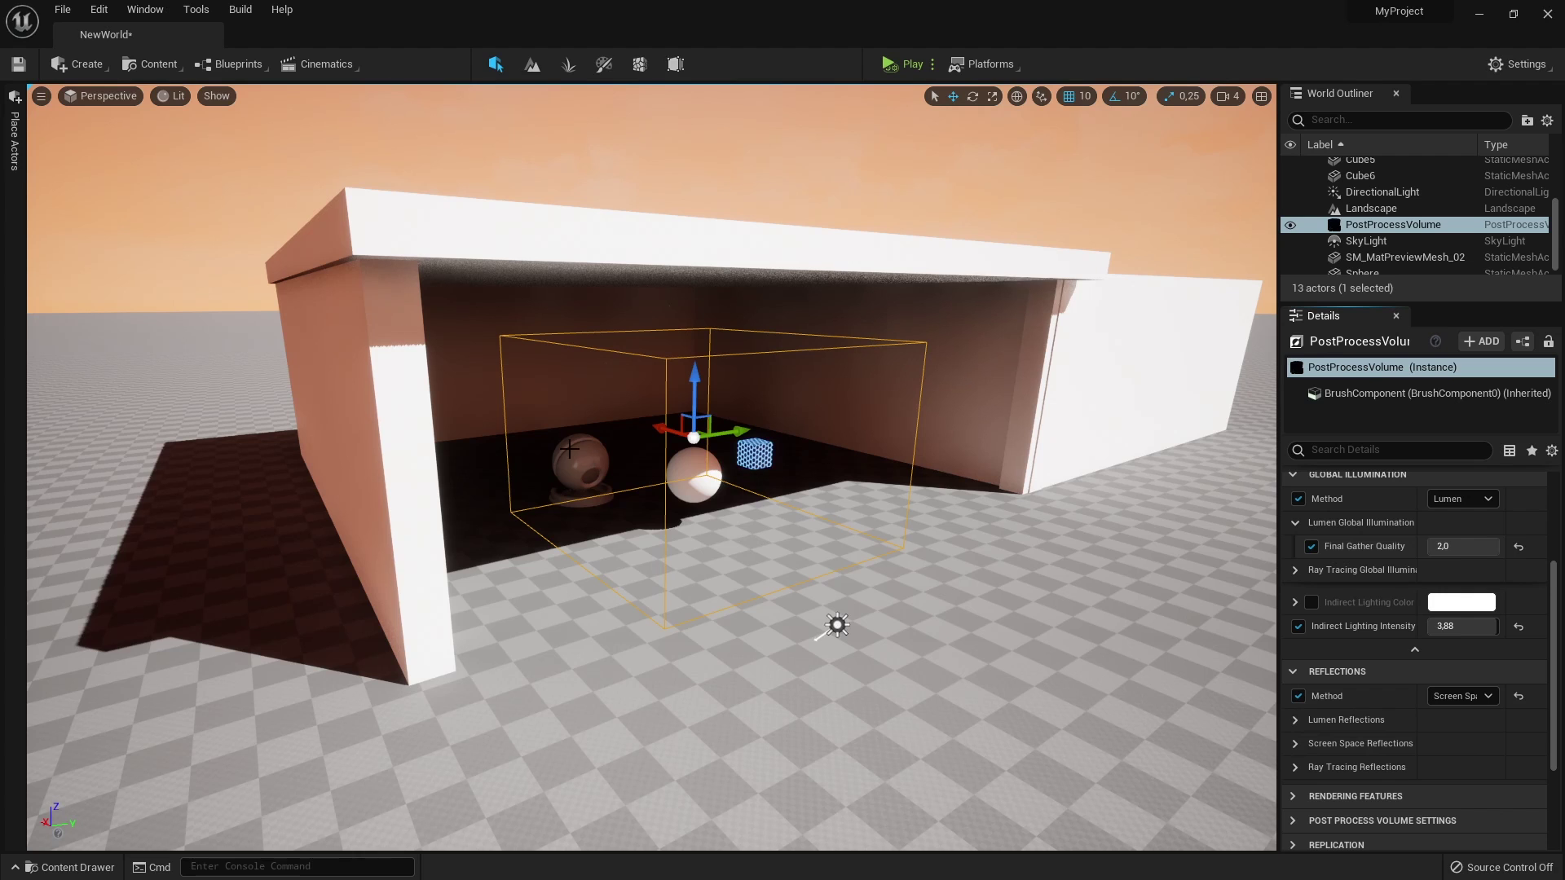
Show the viewport in Reflections view and examine the floor and sphere reflections from inside and outside the volume
{"action": "left_click", "coordinate": [170, 107]}
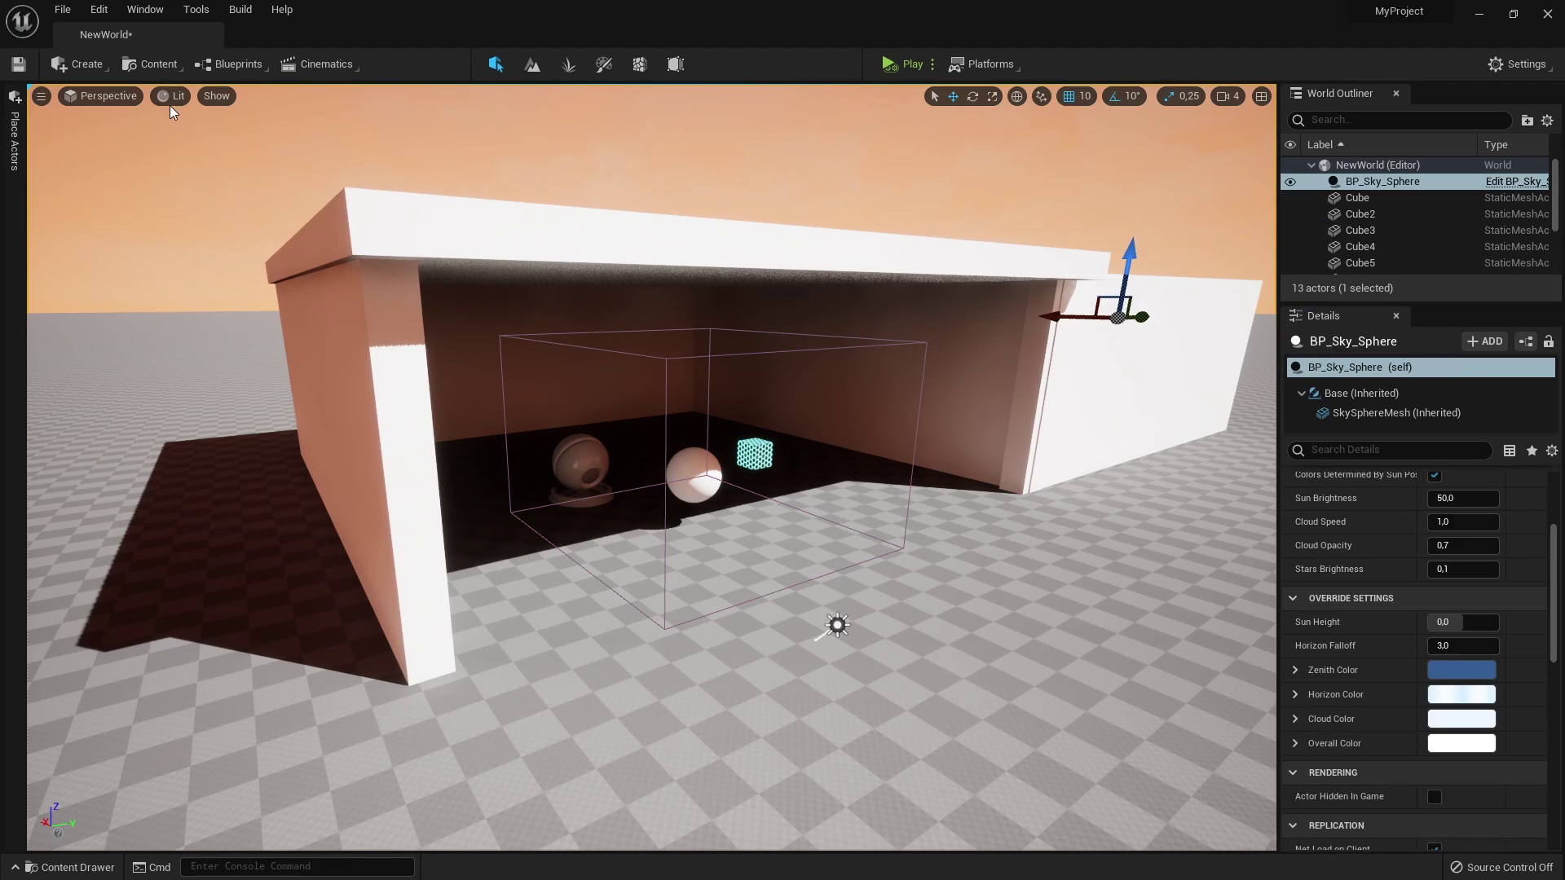
{"action": "left_click", "coordinate": [170, 105]}
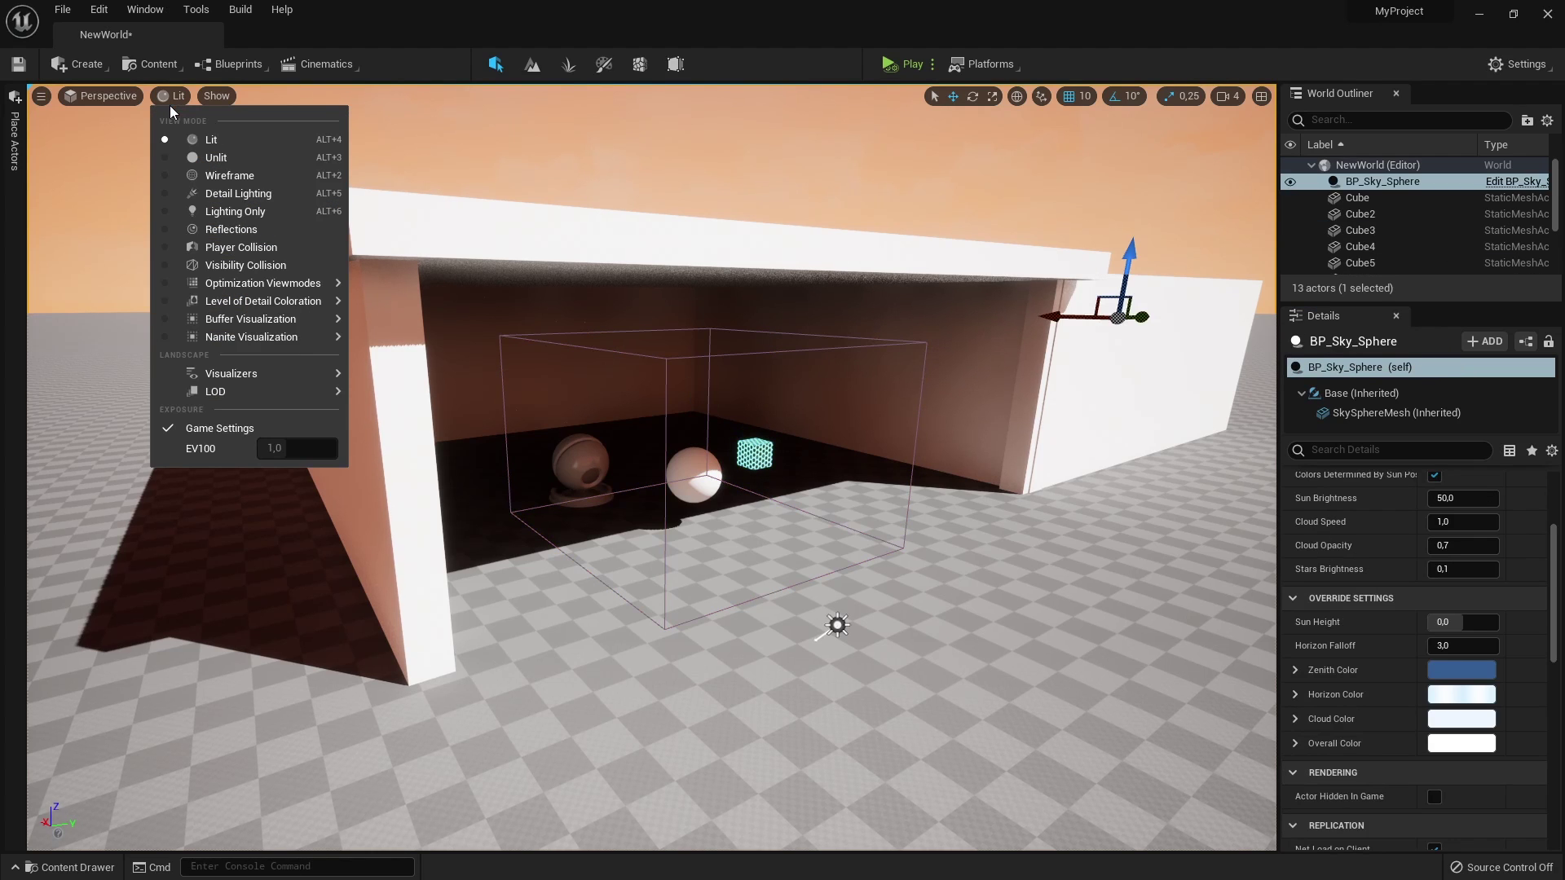
{"action": "left_click", "coordinate": [220, 228]}
{"action": "key", "text": "w"}
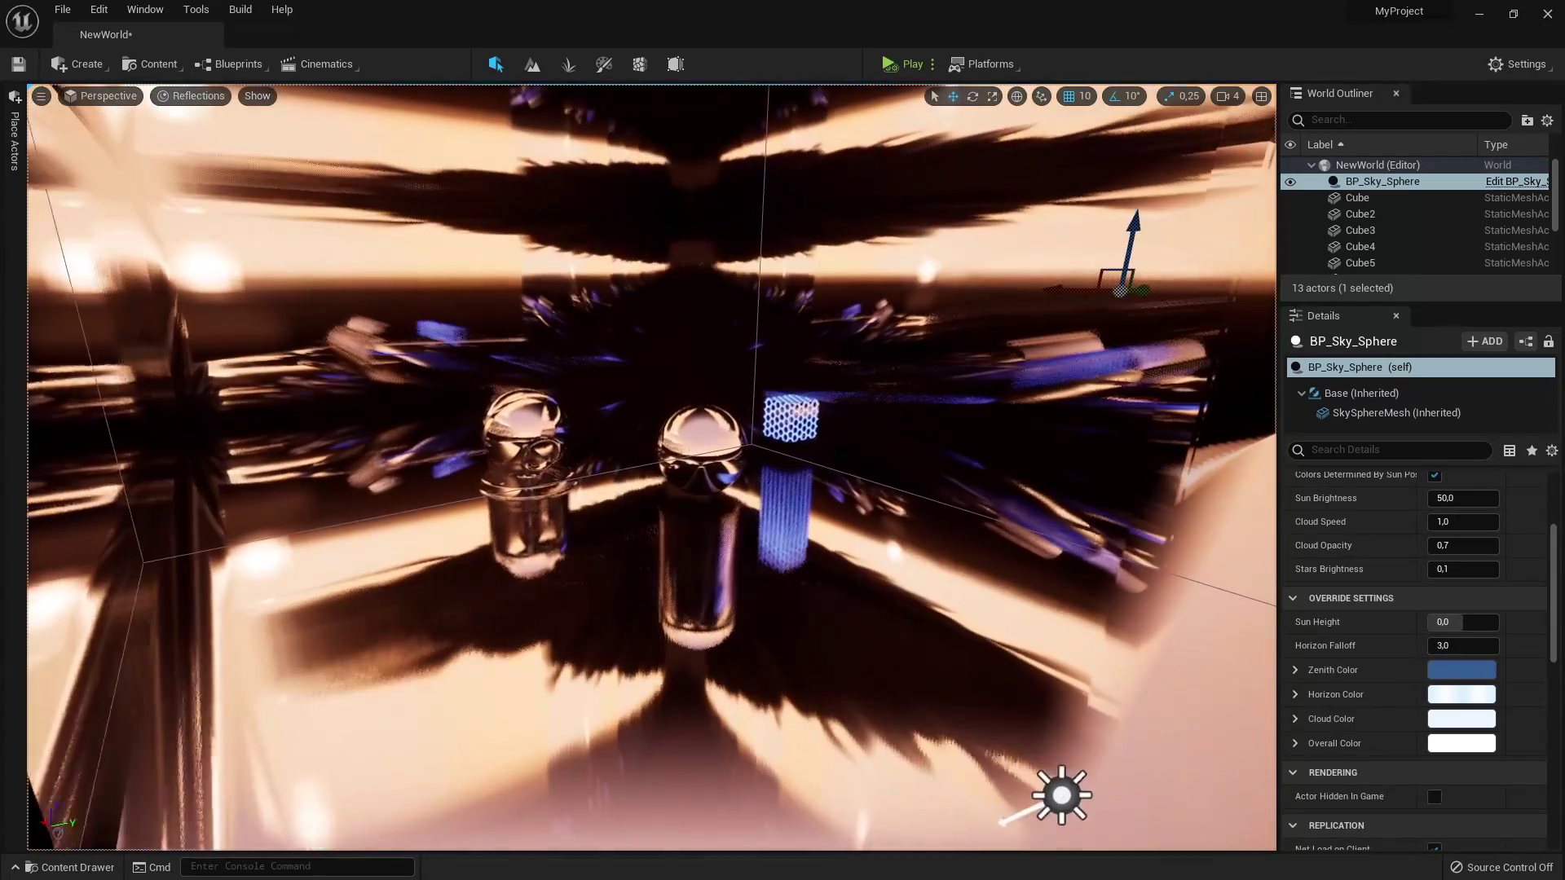
{"action": "right_click_drag", "start_coordinate": [652, 467], "coordinate": [648, 607]}
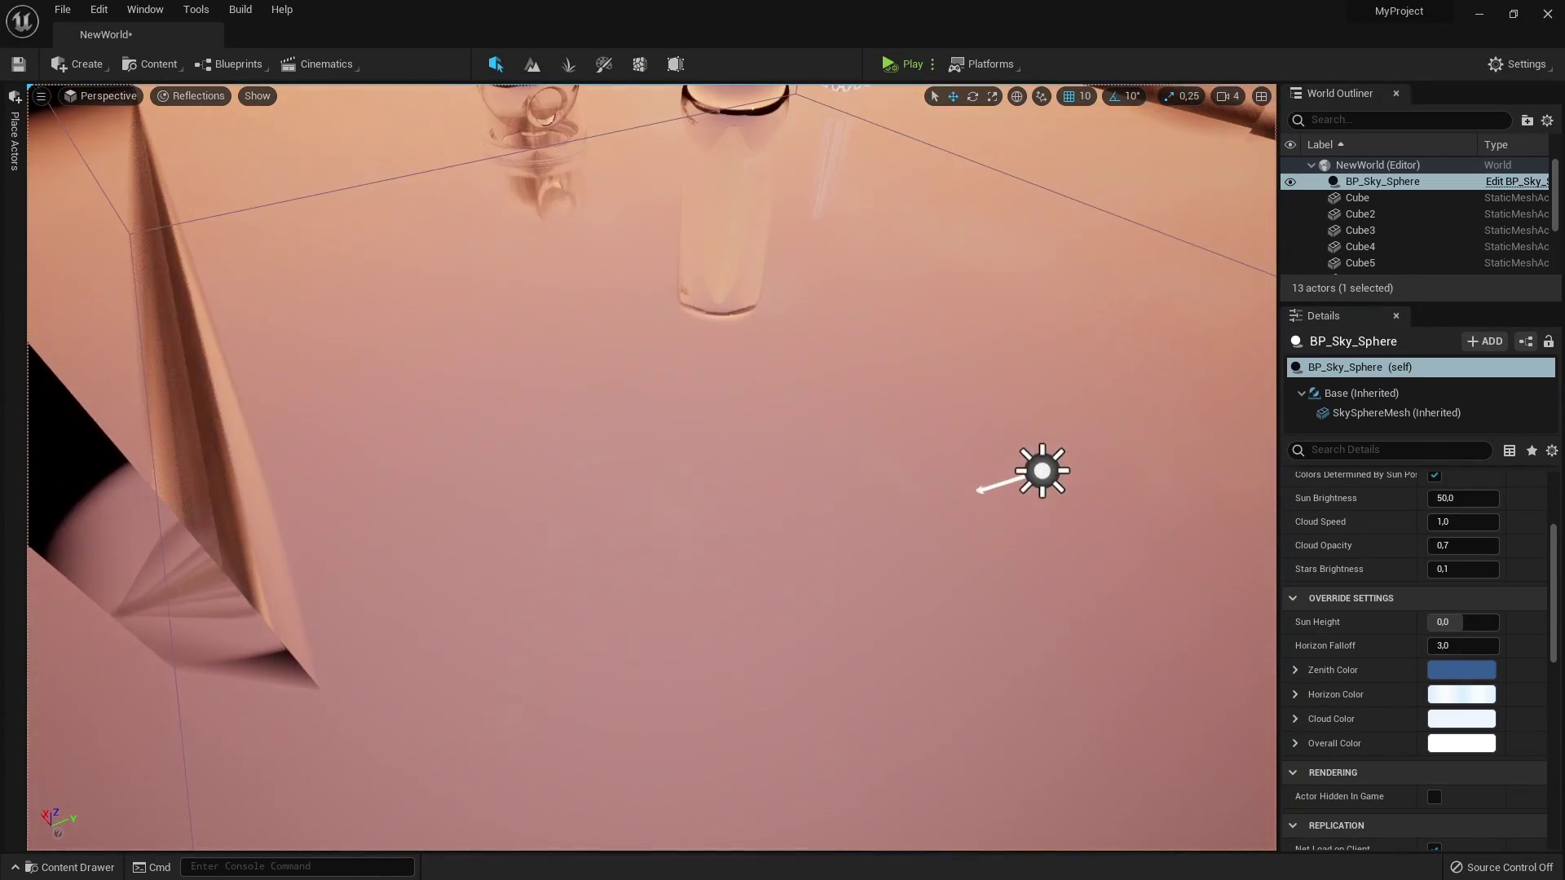
{"action": "key", "text": "a"}
{"action": "key", "text": "d"}
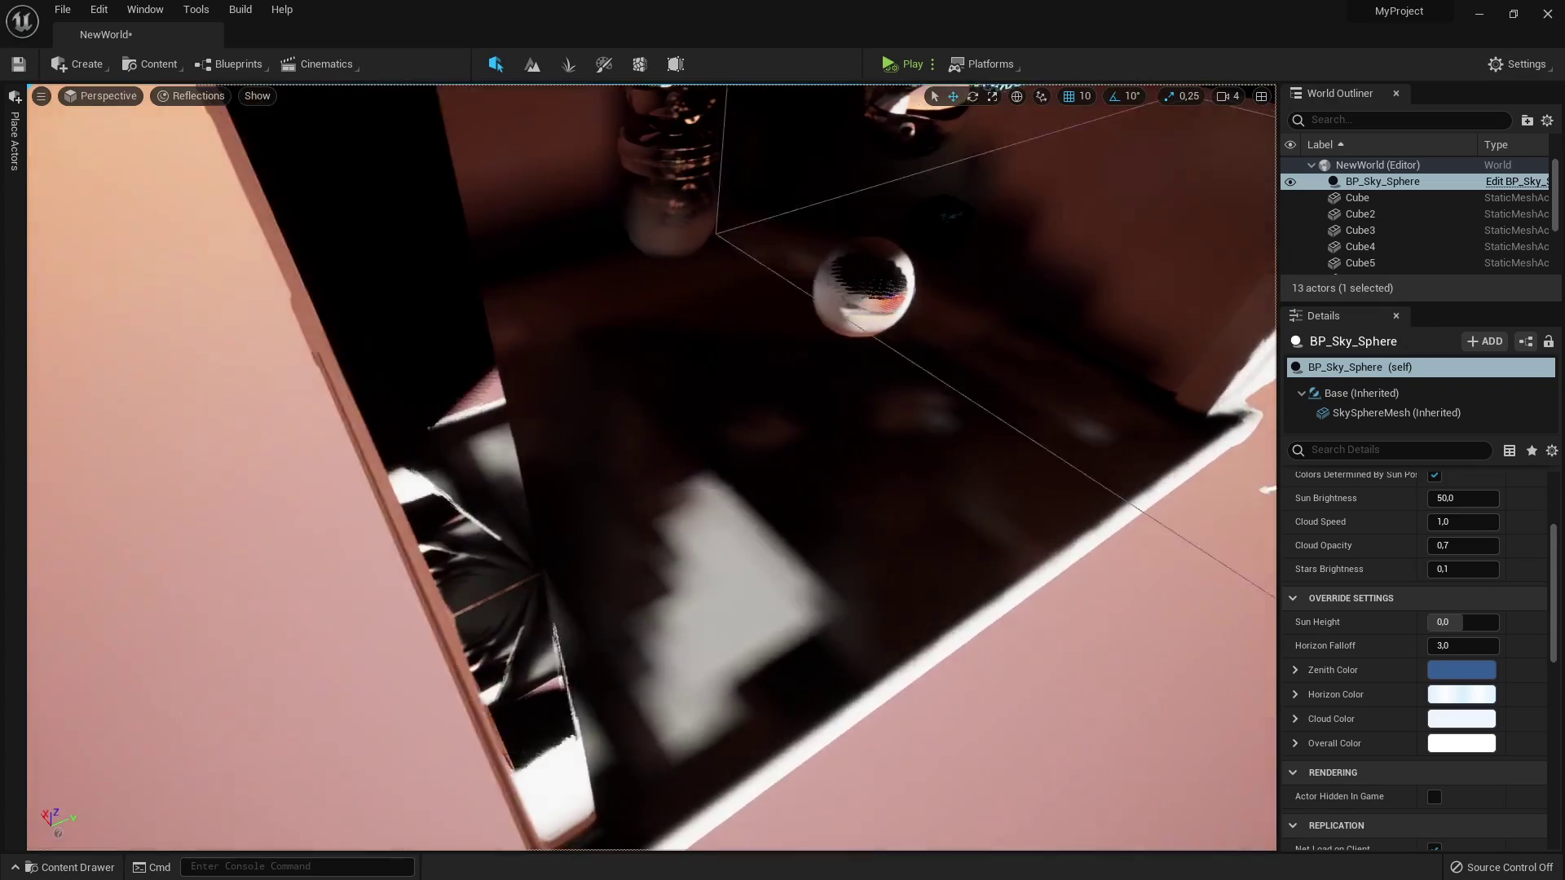
{"action": "key", "text": "a"}
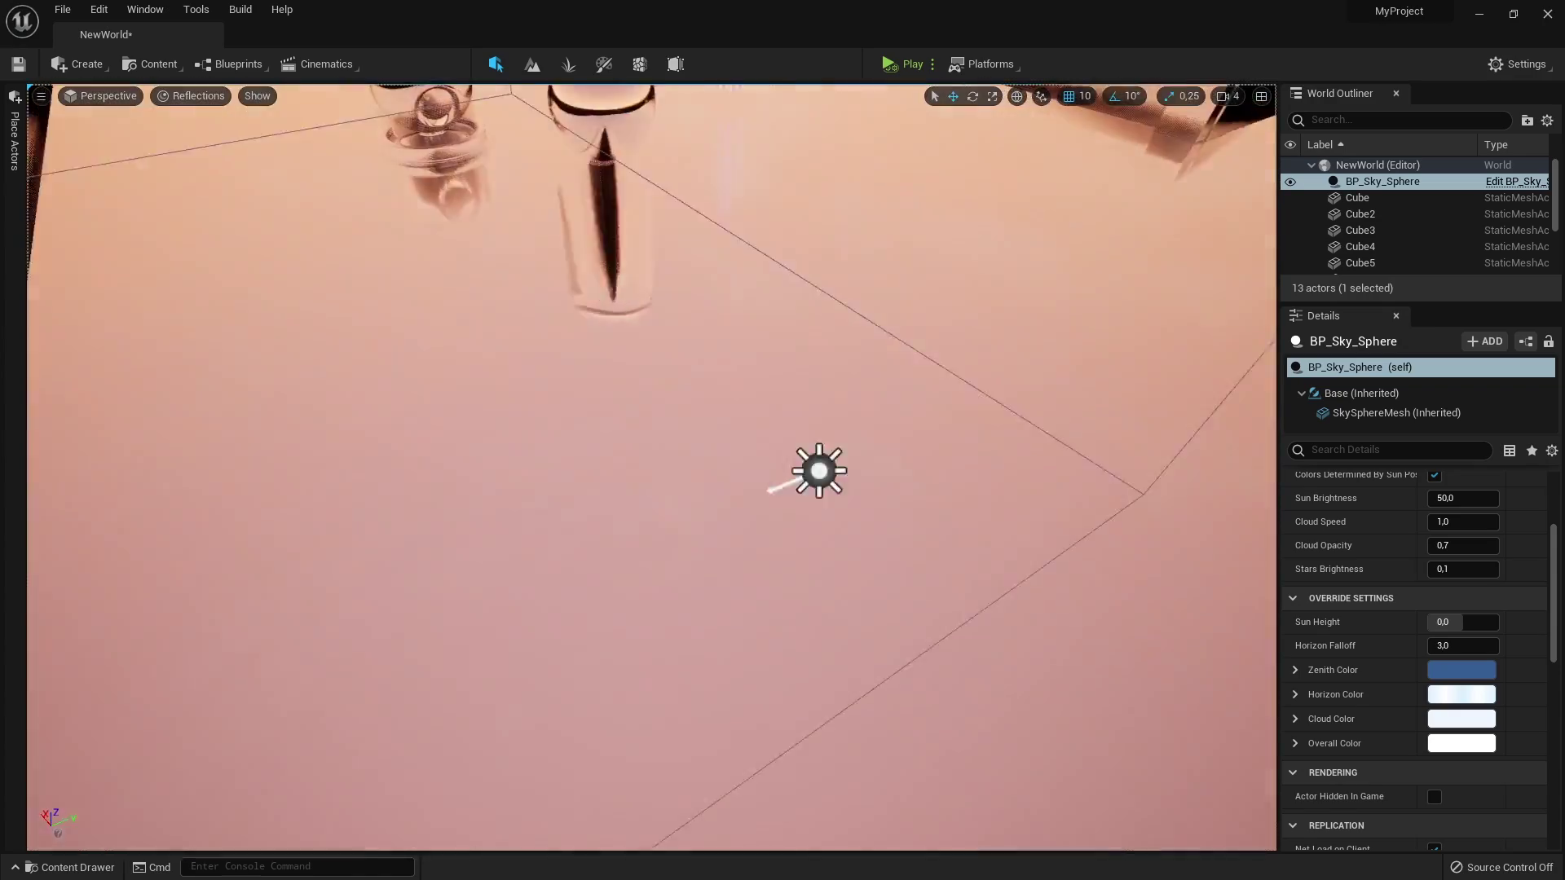
{"action": "key", "text": "s"}
{"action": "right_click_drag", "start_coordinate": [649, 489], "coordinate": [673, 460]}
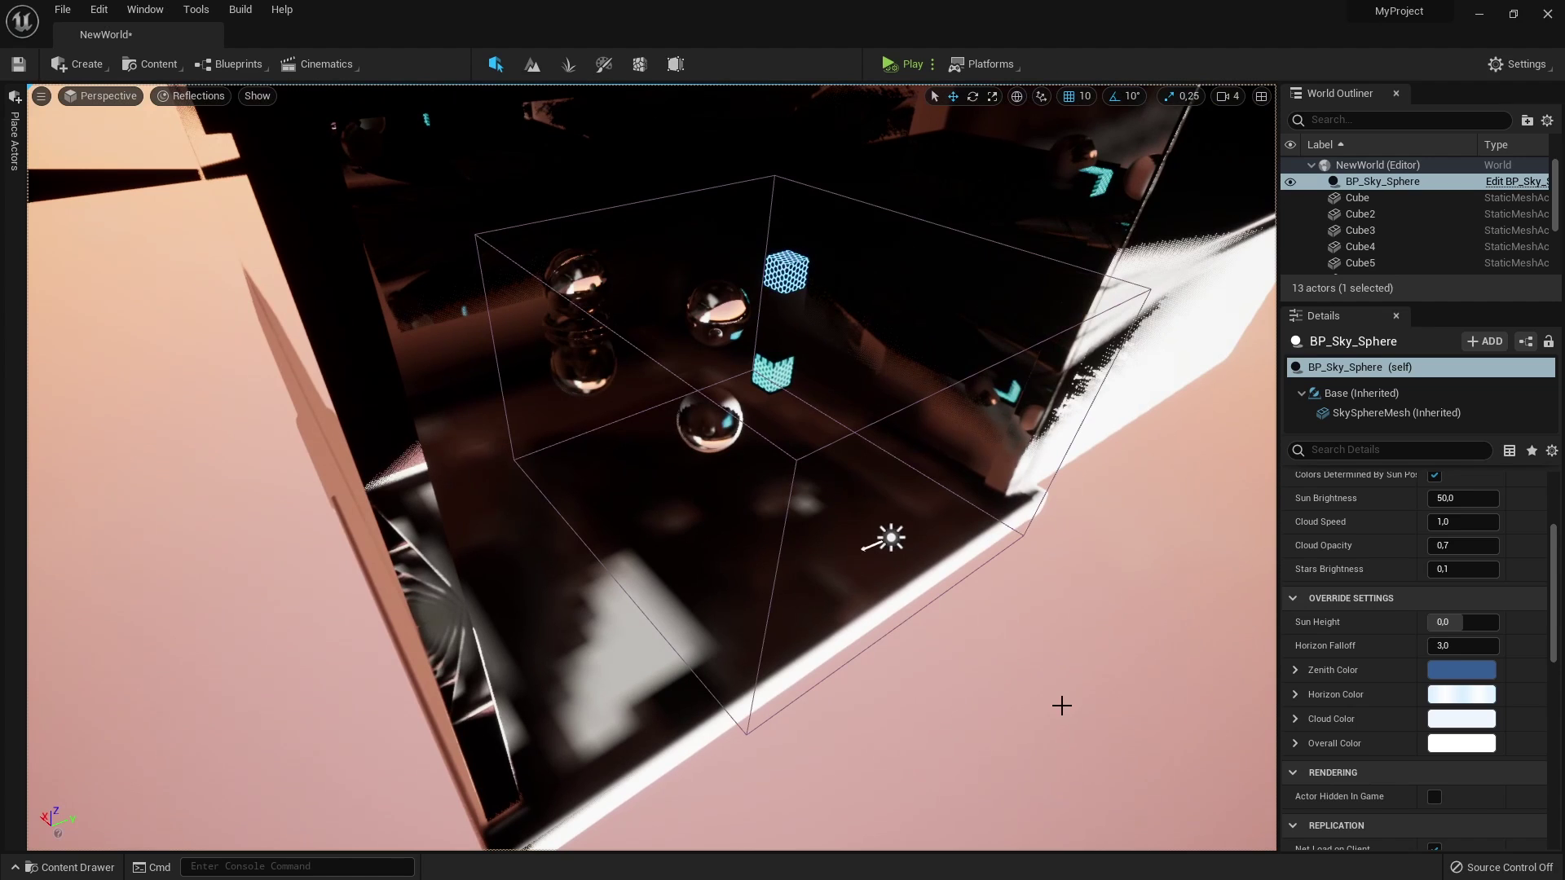
Reselect the Post Process Volume in the scene to get back to its reflection settings
{"action": "scroll", "coordinate": [1374, 819], "scroll_direction": "down", "scroll_amount": 3}
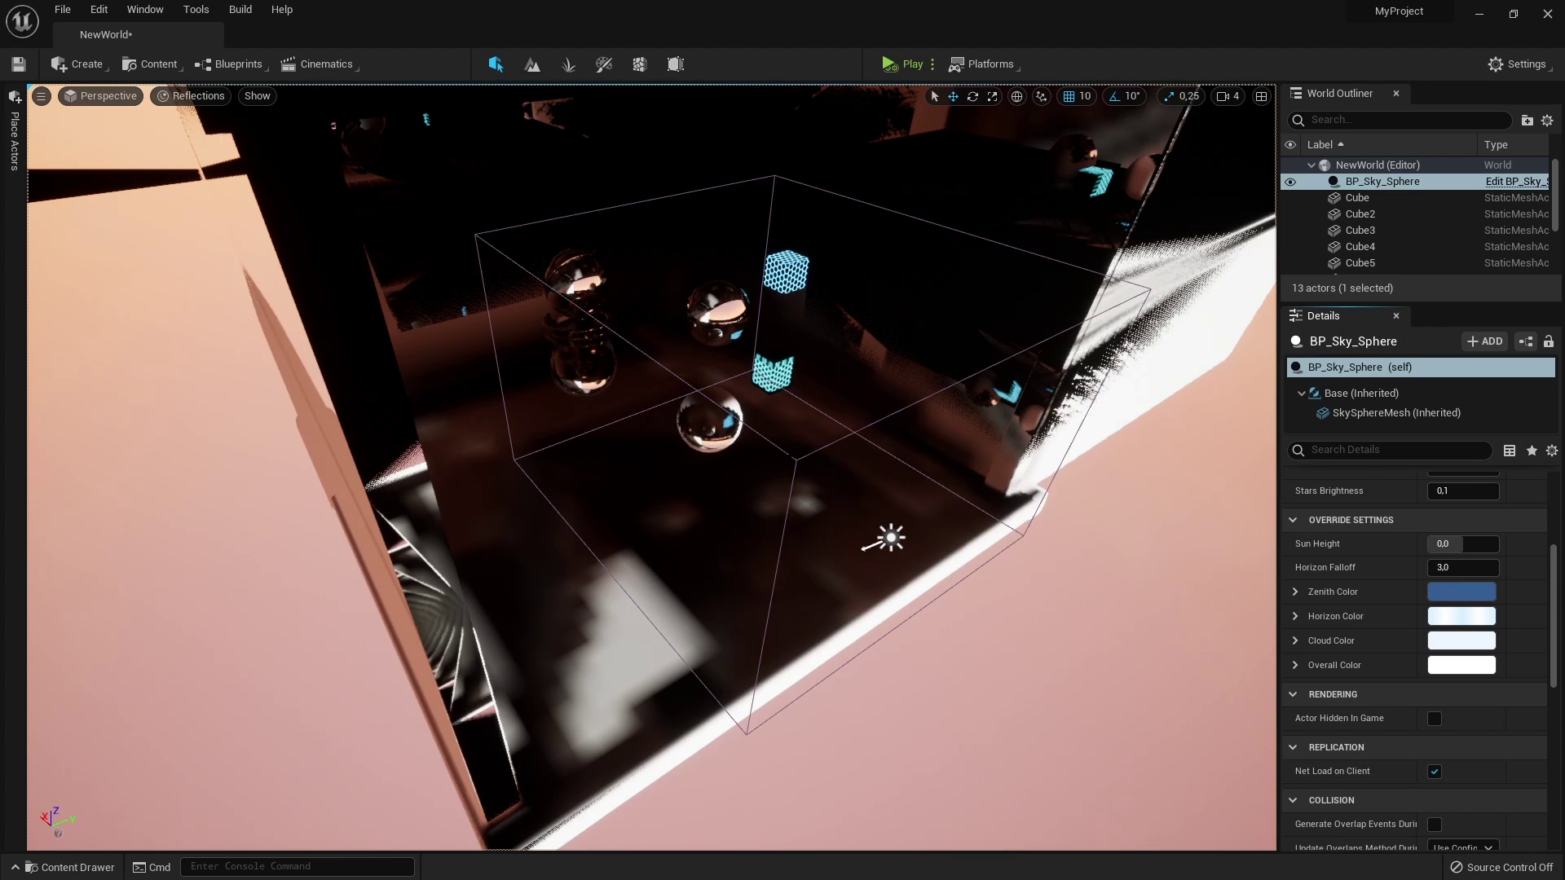
{"action": "left_click", "coordinate": [1024, 535]}
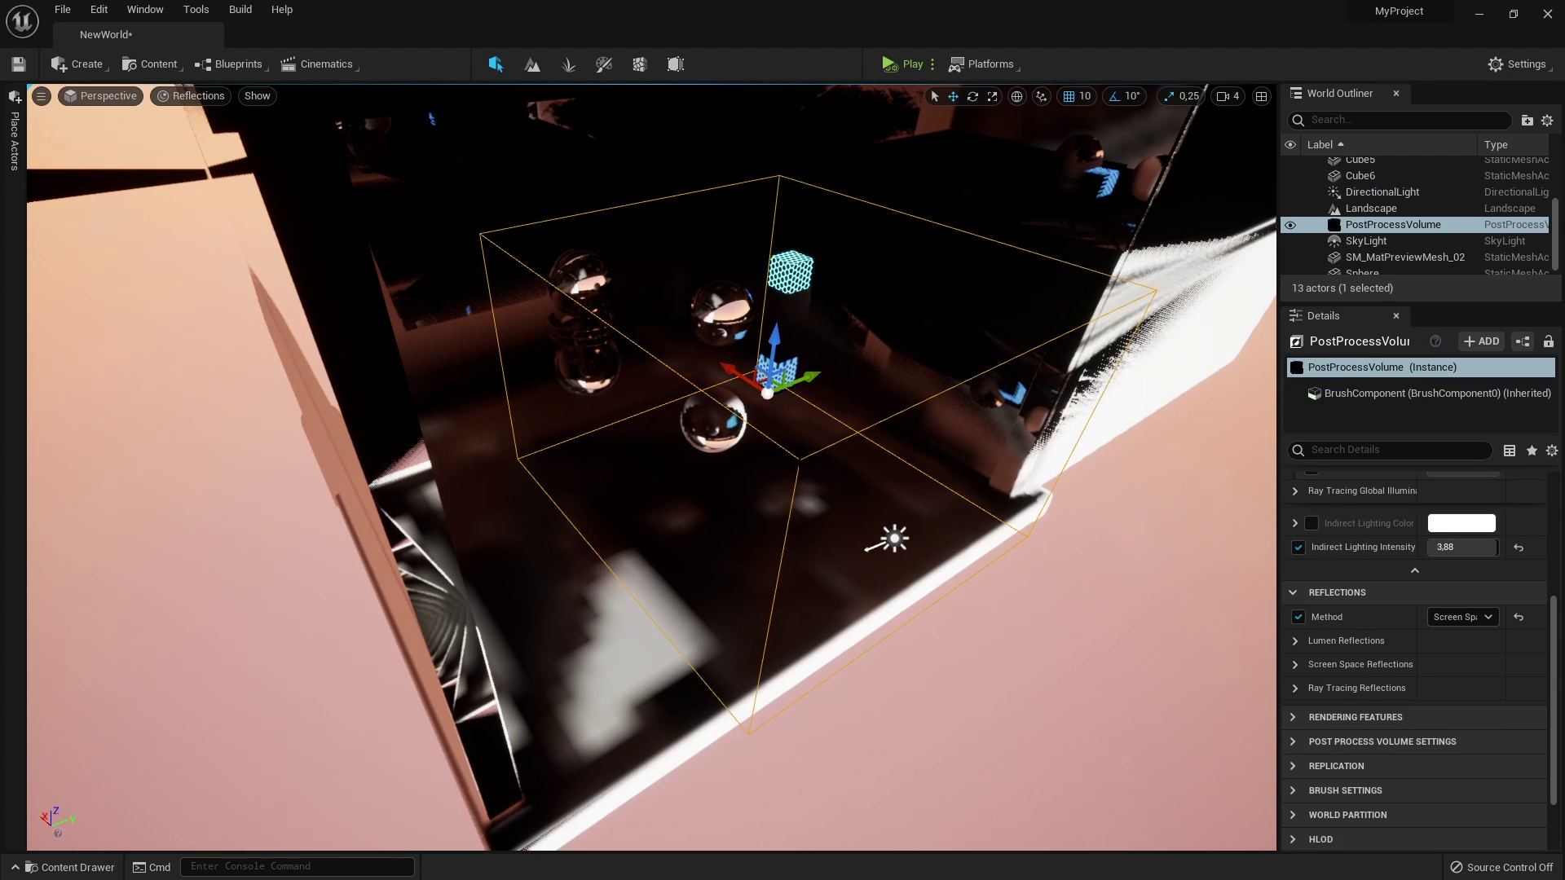